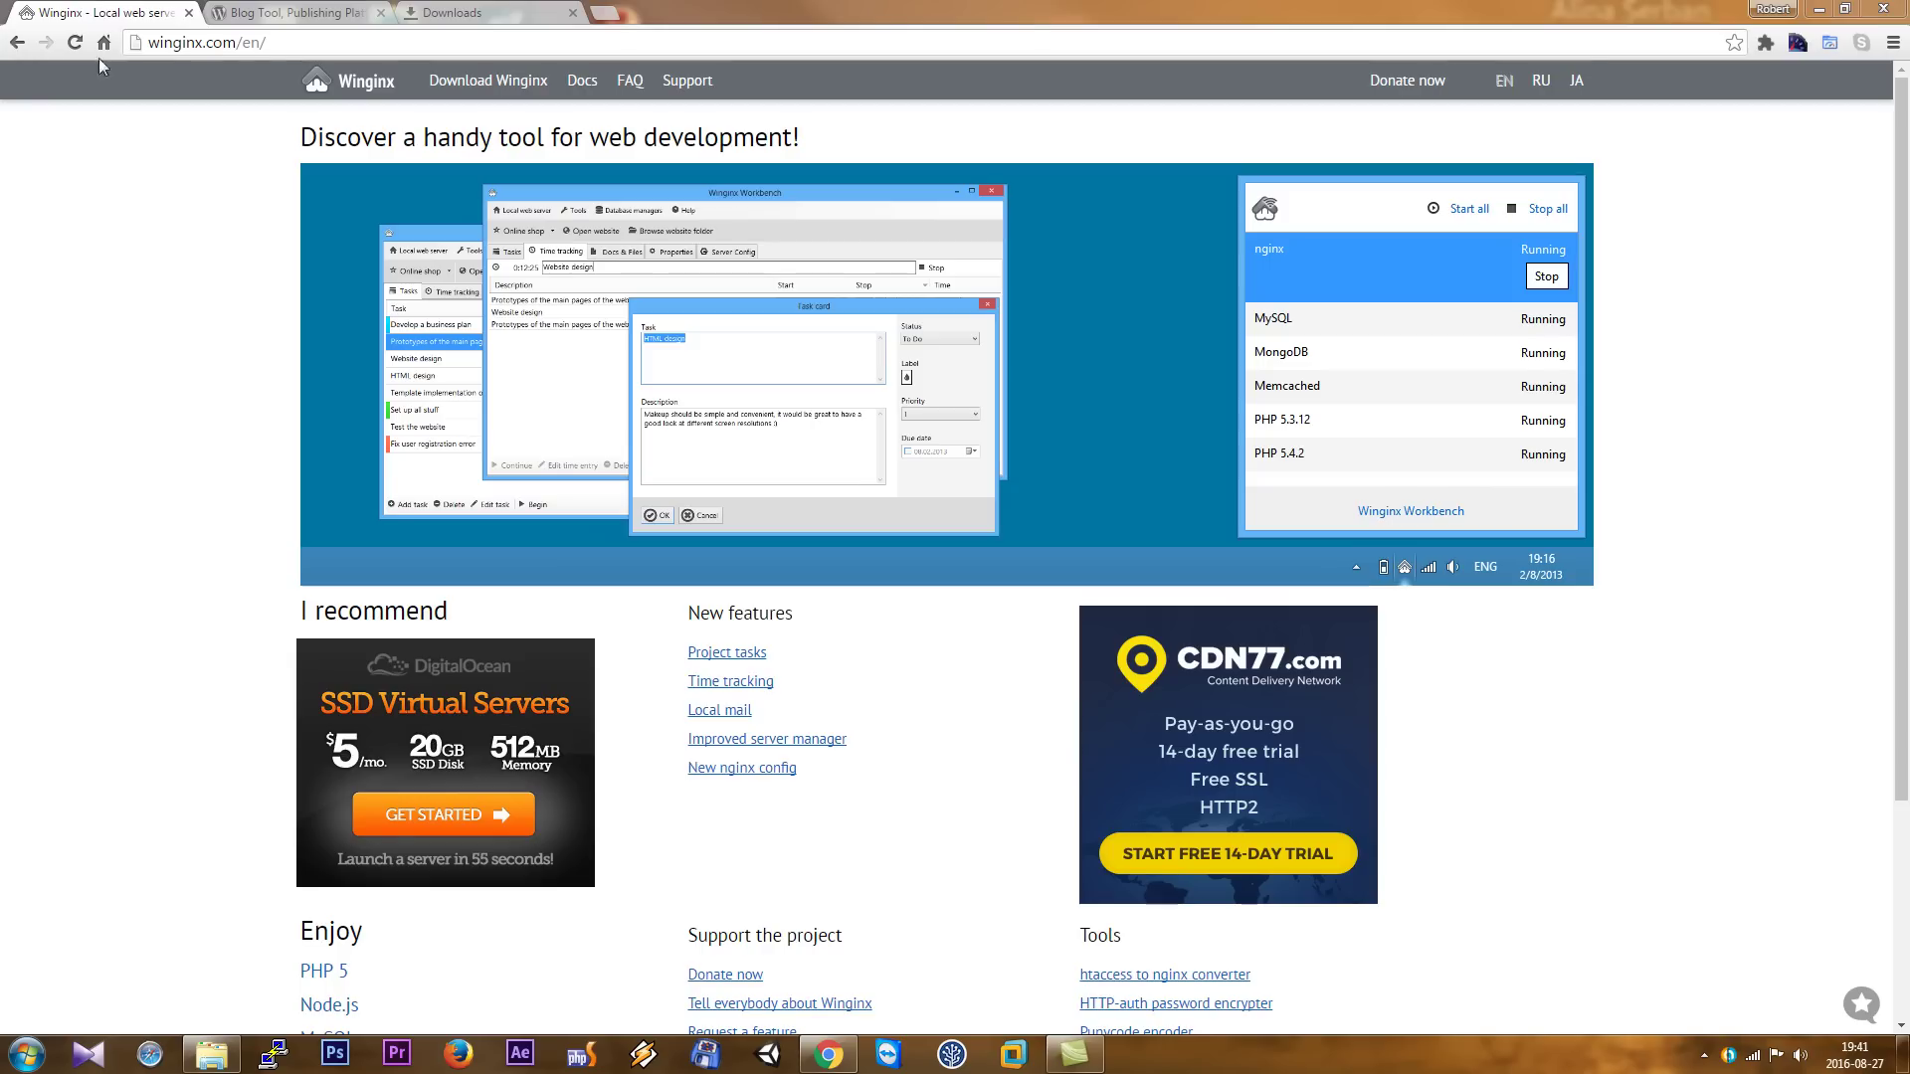
- Open the Winginx 0.6.2 download page and start downloading the winginx-setup installer
{"action": "left_click", "coordinate": [276, 16]}
{"action": "left_click", "coordinate": [126, 14]}
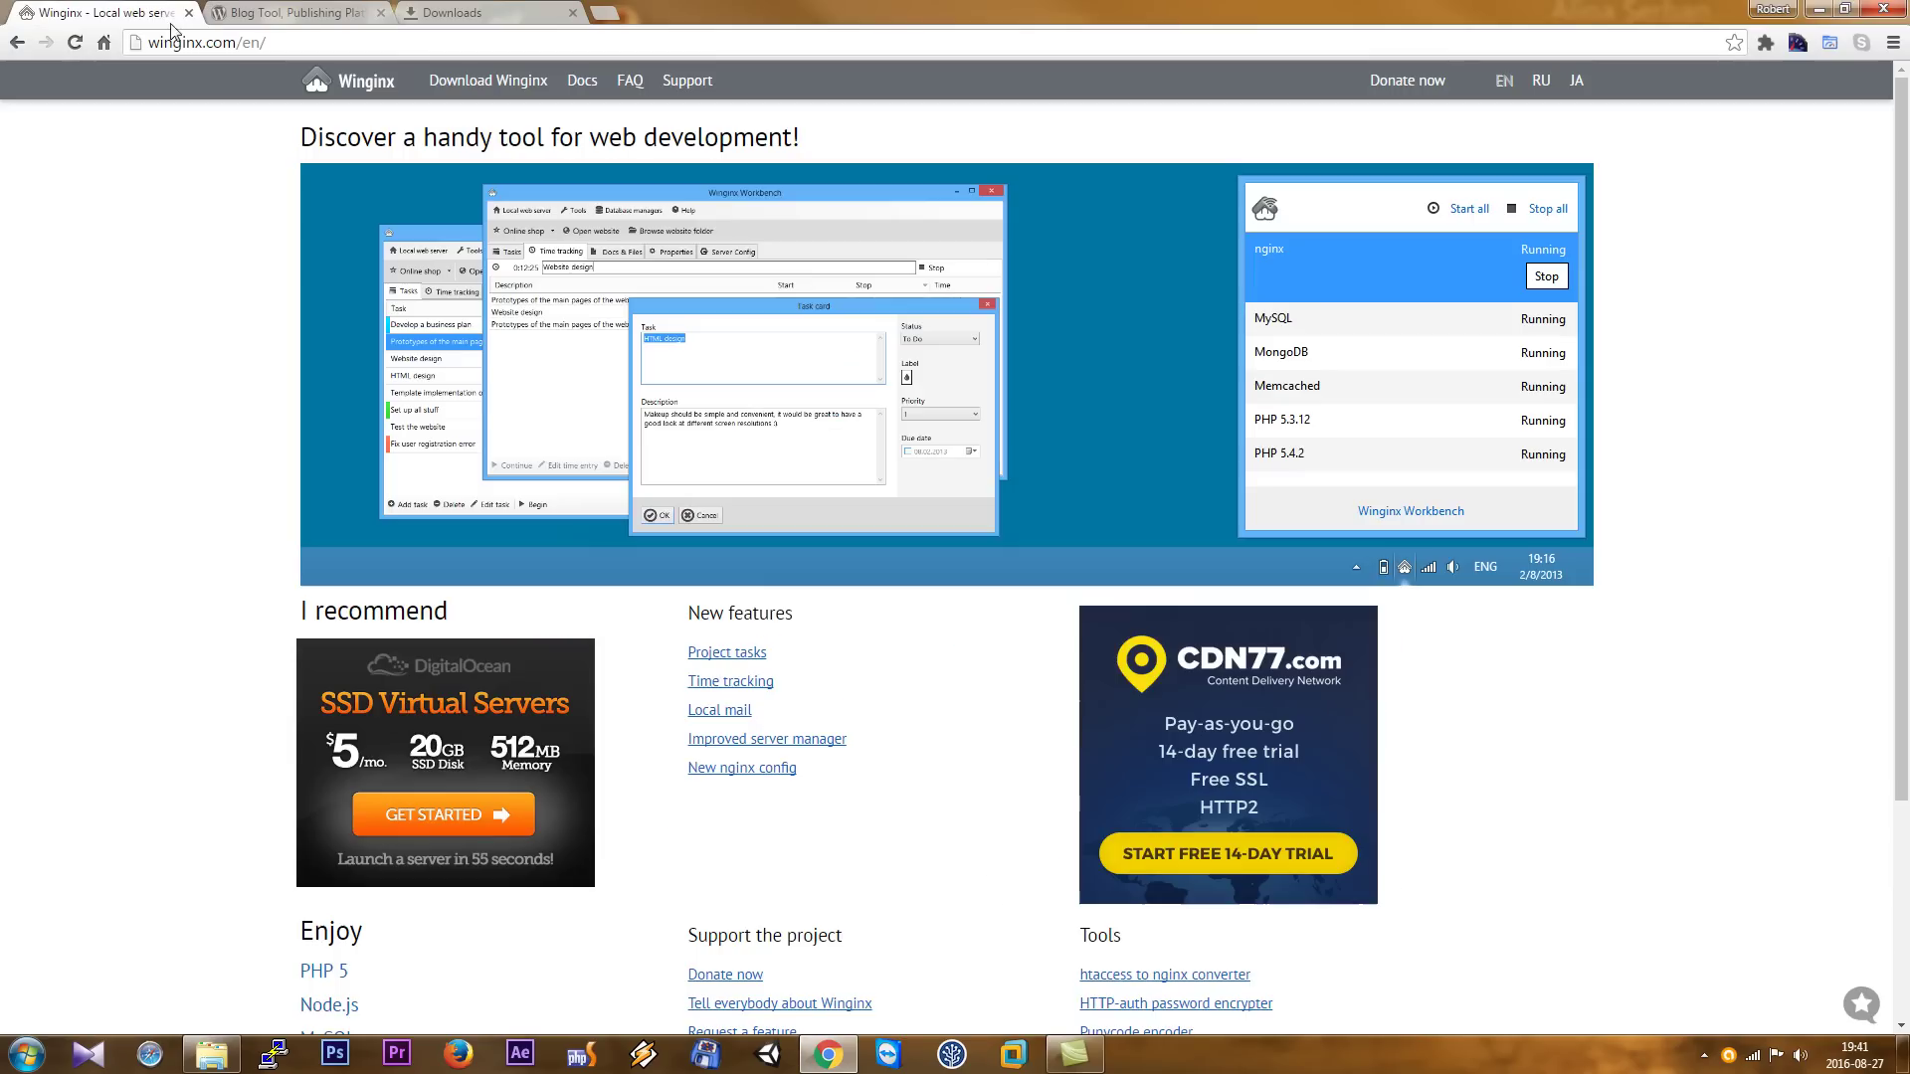
{"action": "scroll", "coordinate": [1018, 390], "scroll_direction": "down", "scroll_amount": 2}
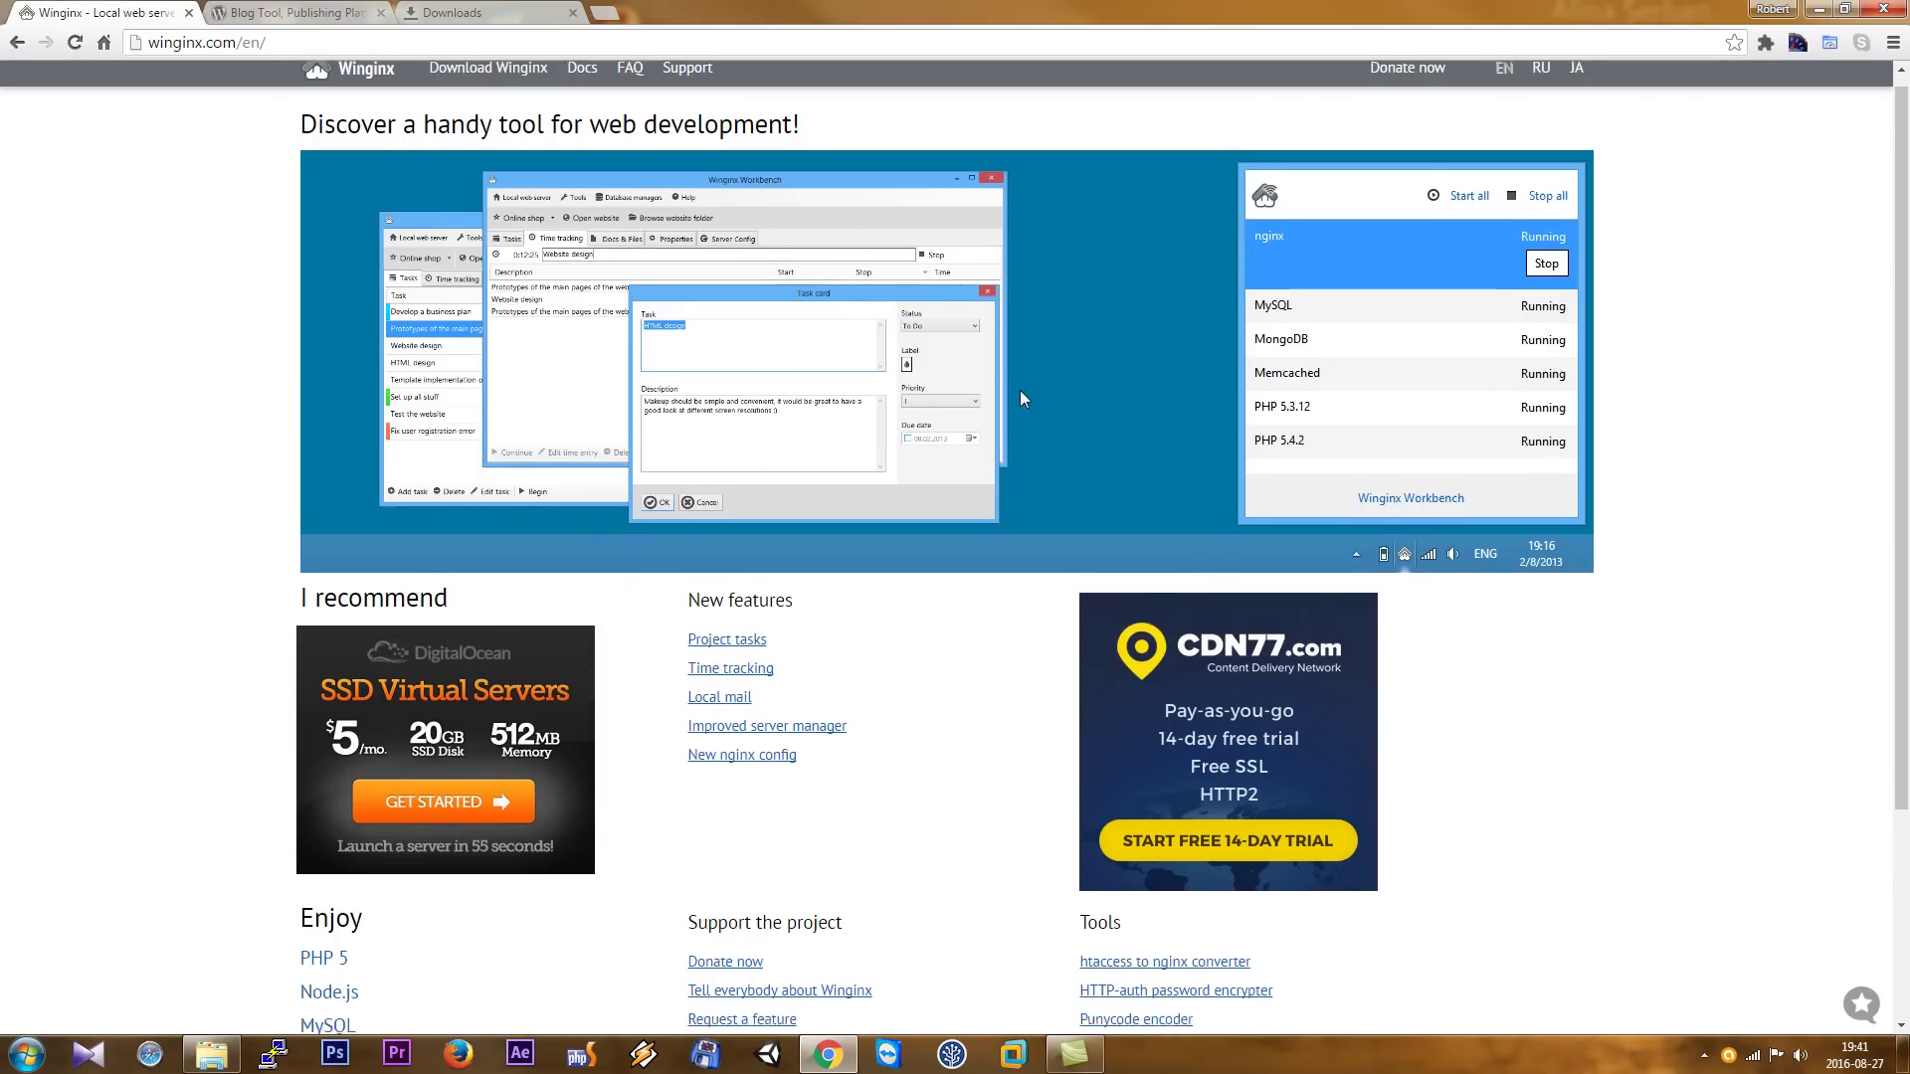
{"action": "scroll", "coordinate": [1017, 390], "scroll_direction": "up", "scroll_amount": 2}
{"action": "left_click", "coordinate": [487, 81]}
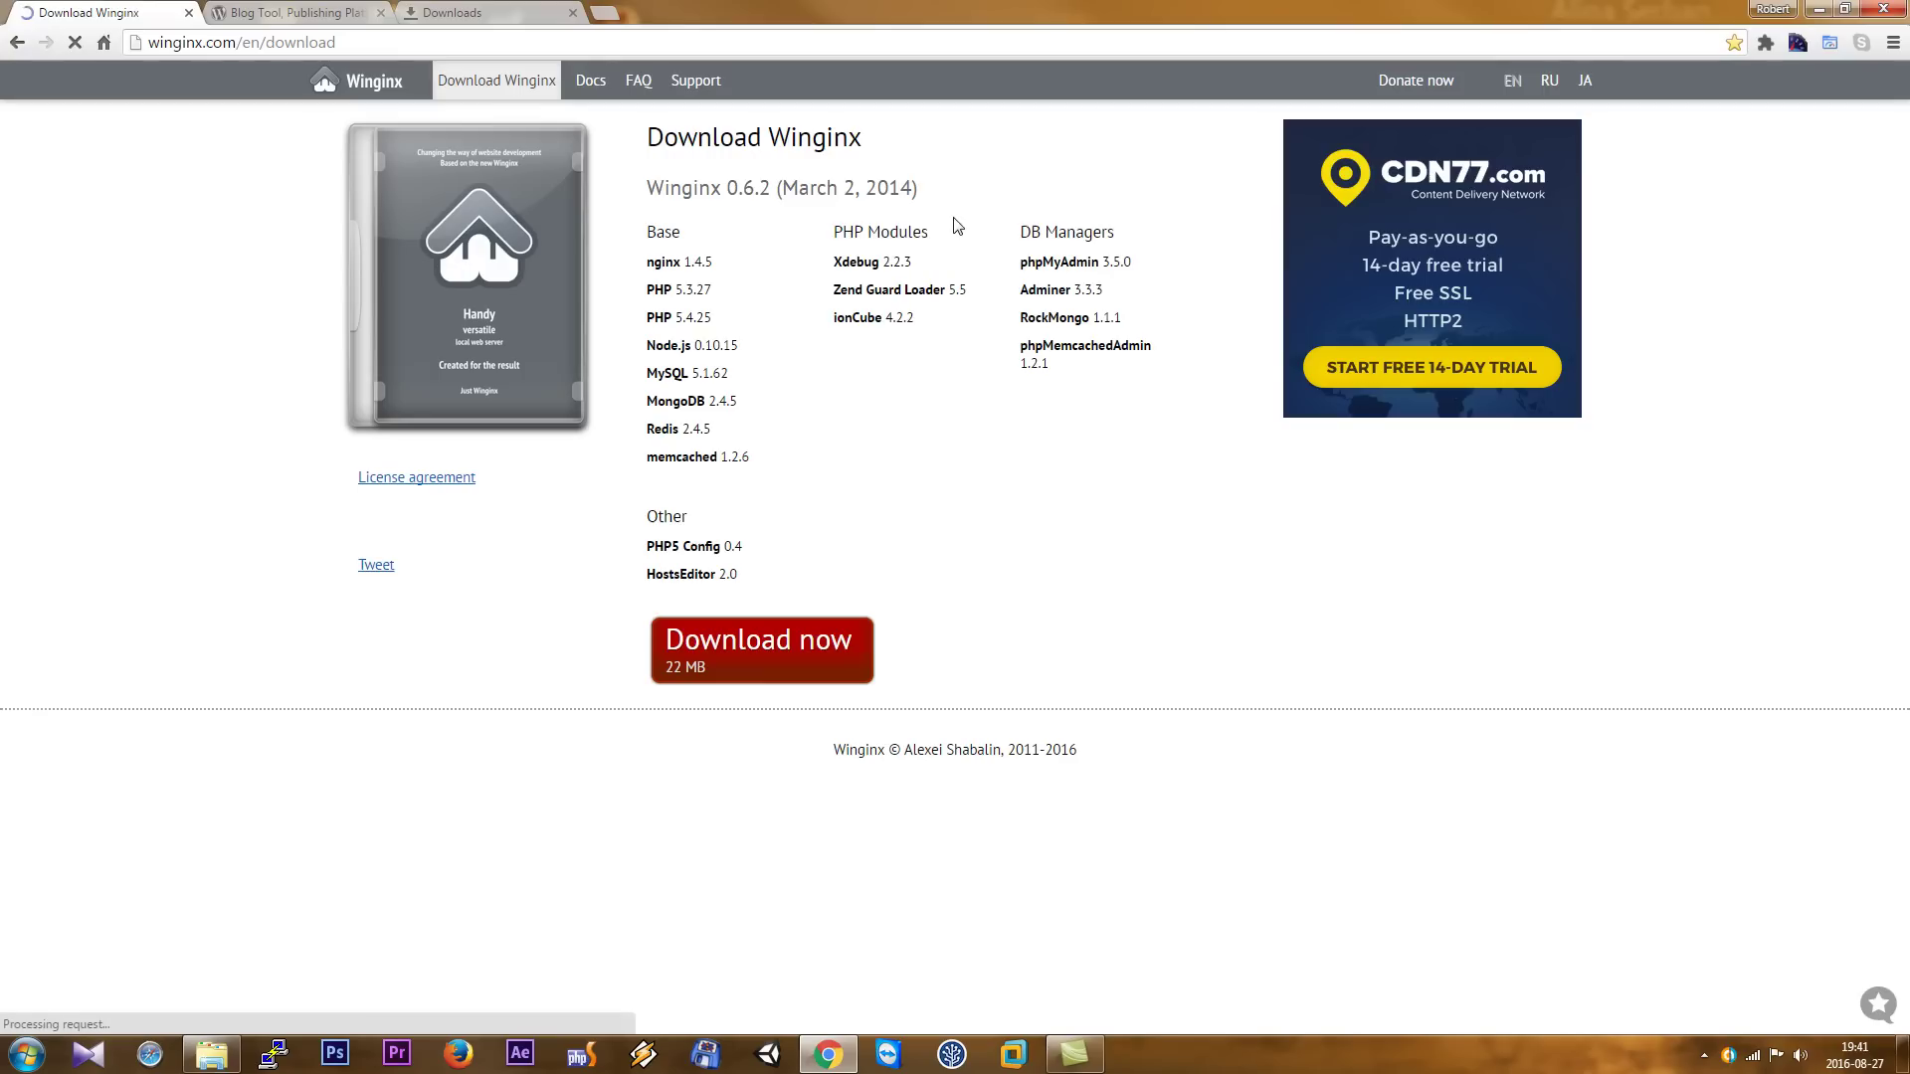
{"action": "left_click", "coordinate": [758, 649]}
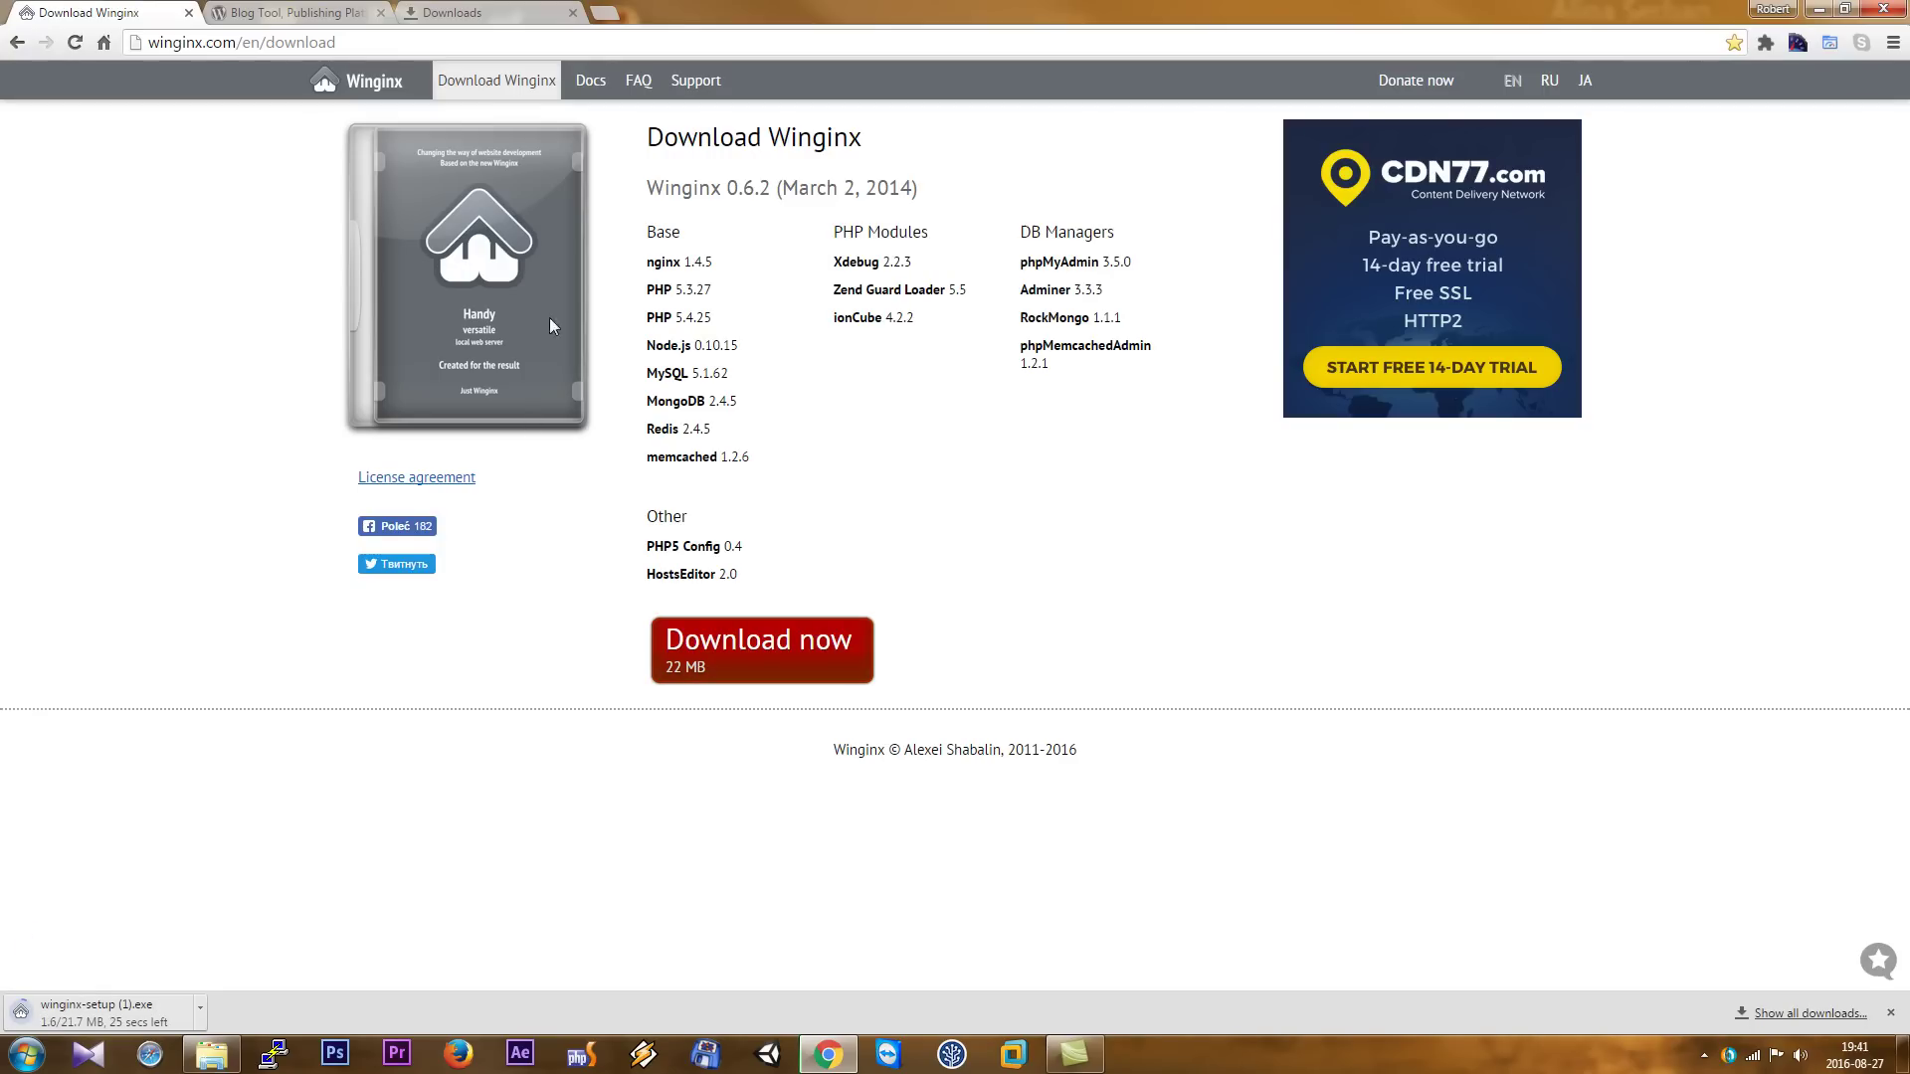
- Download wordpress-4.6.zip from WordPress.org and show it in Chrome's Downloads list
{"action": "key", "text": "ctrl+Tab"}
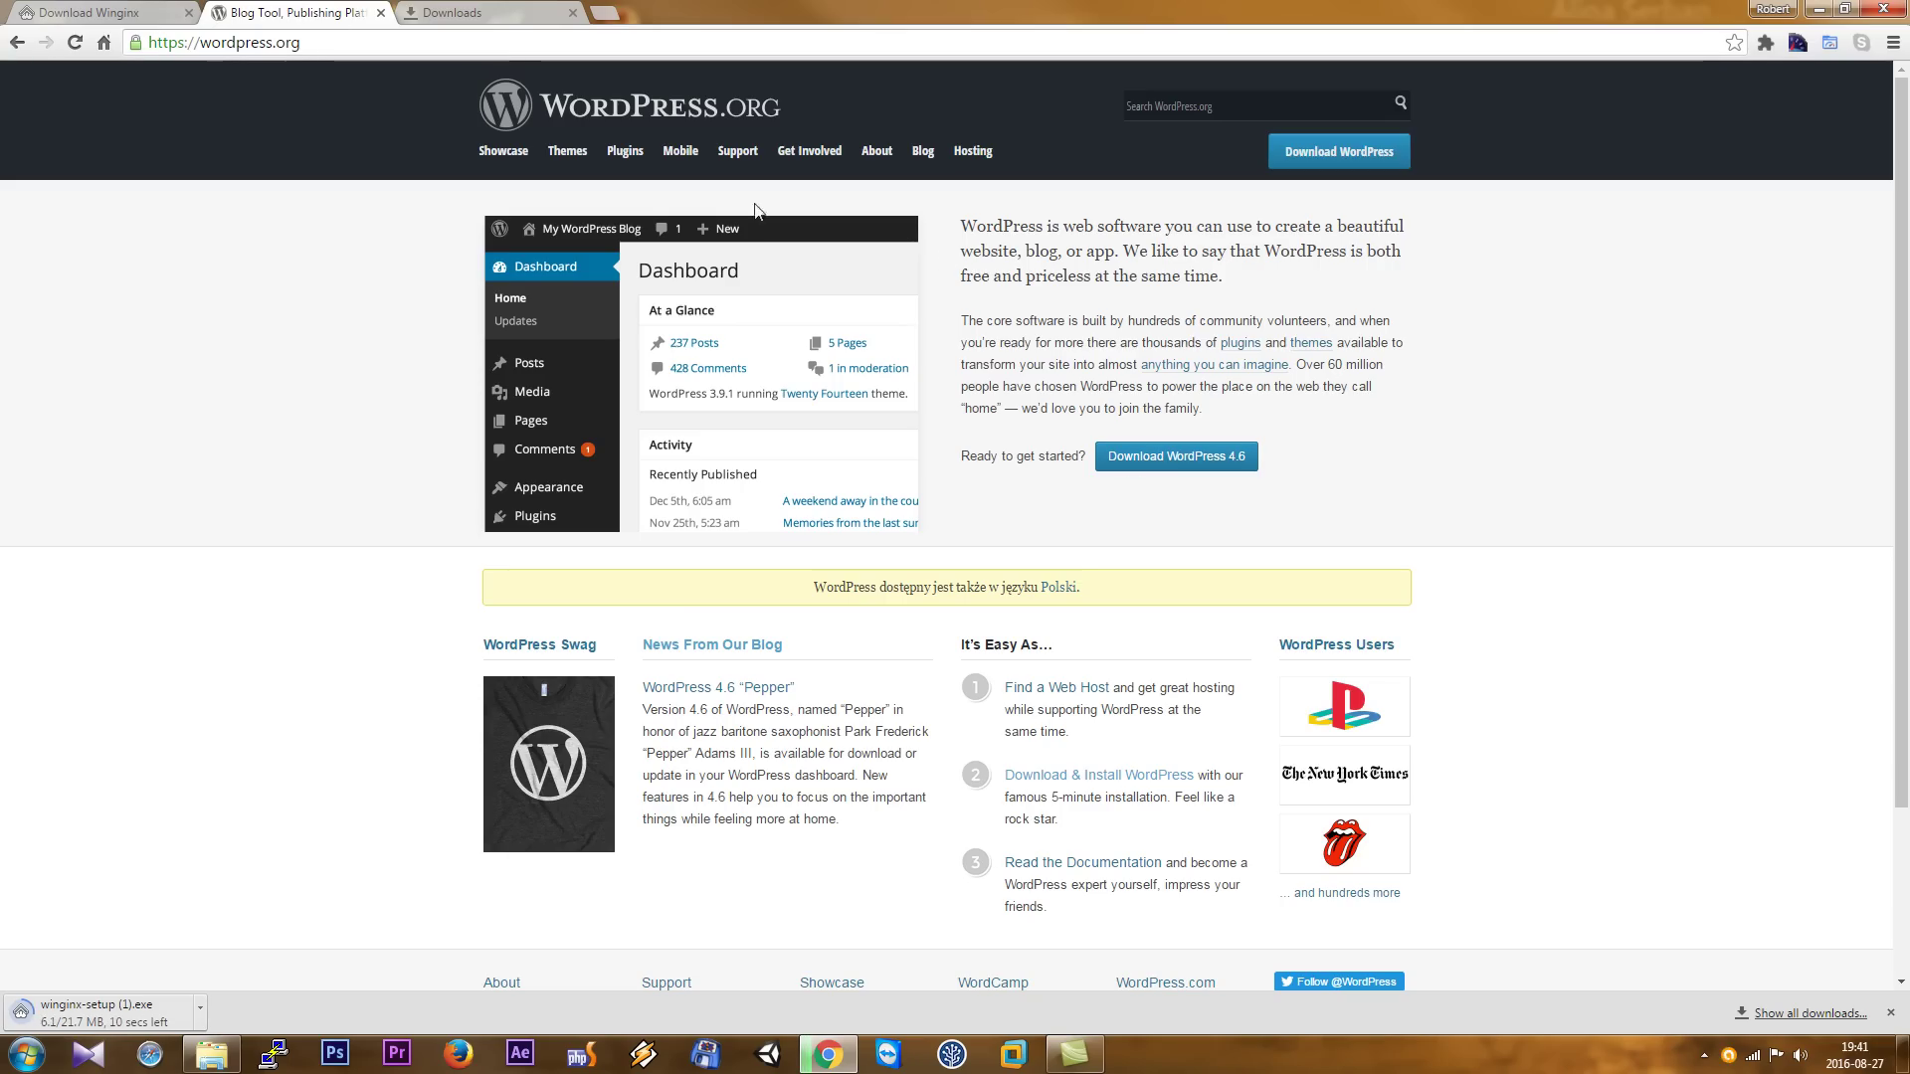
{"action": "left_click", "coordinate": [1161, 455]}
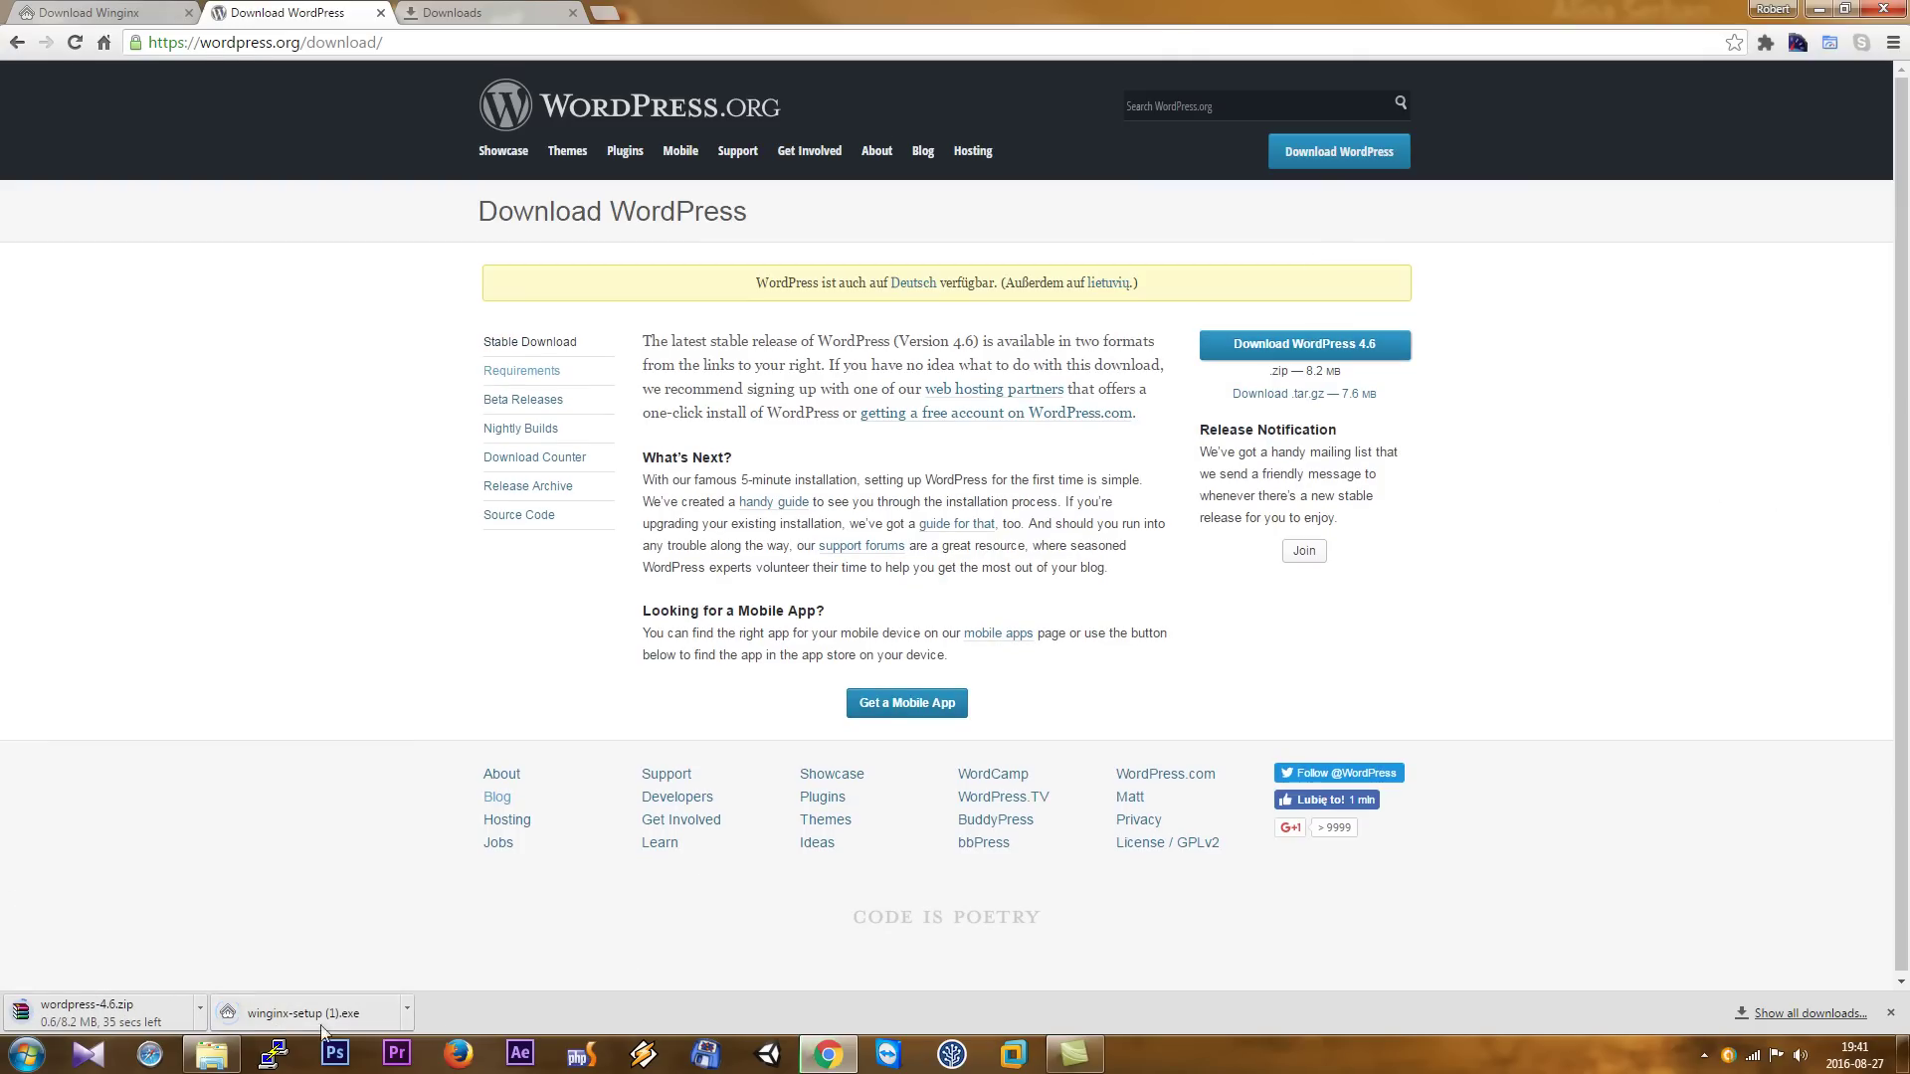
{"action": "left_click", "coordinate": [518, 10]}
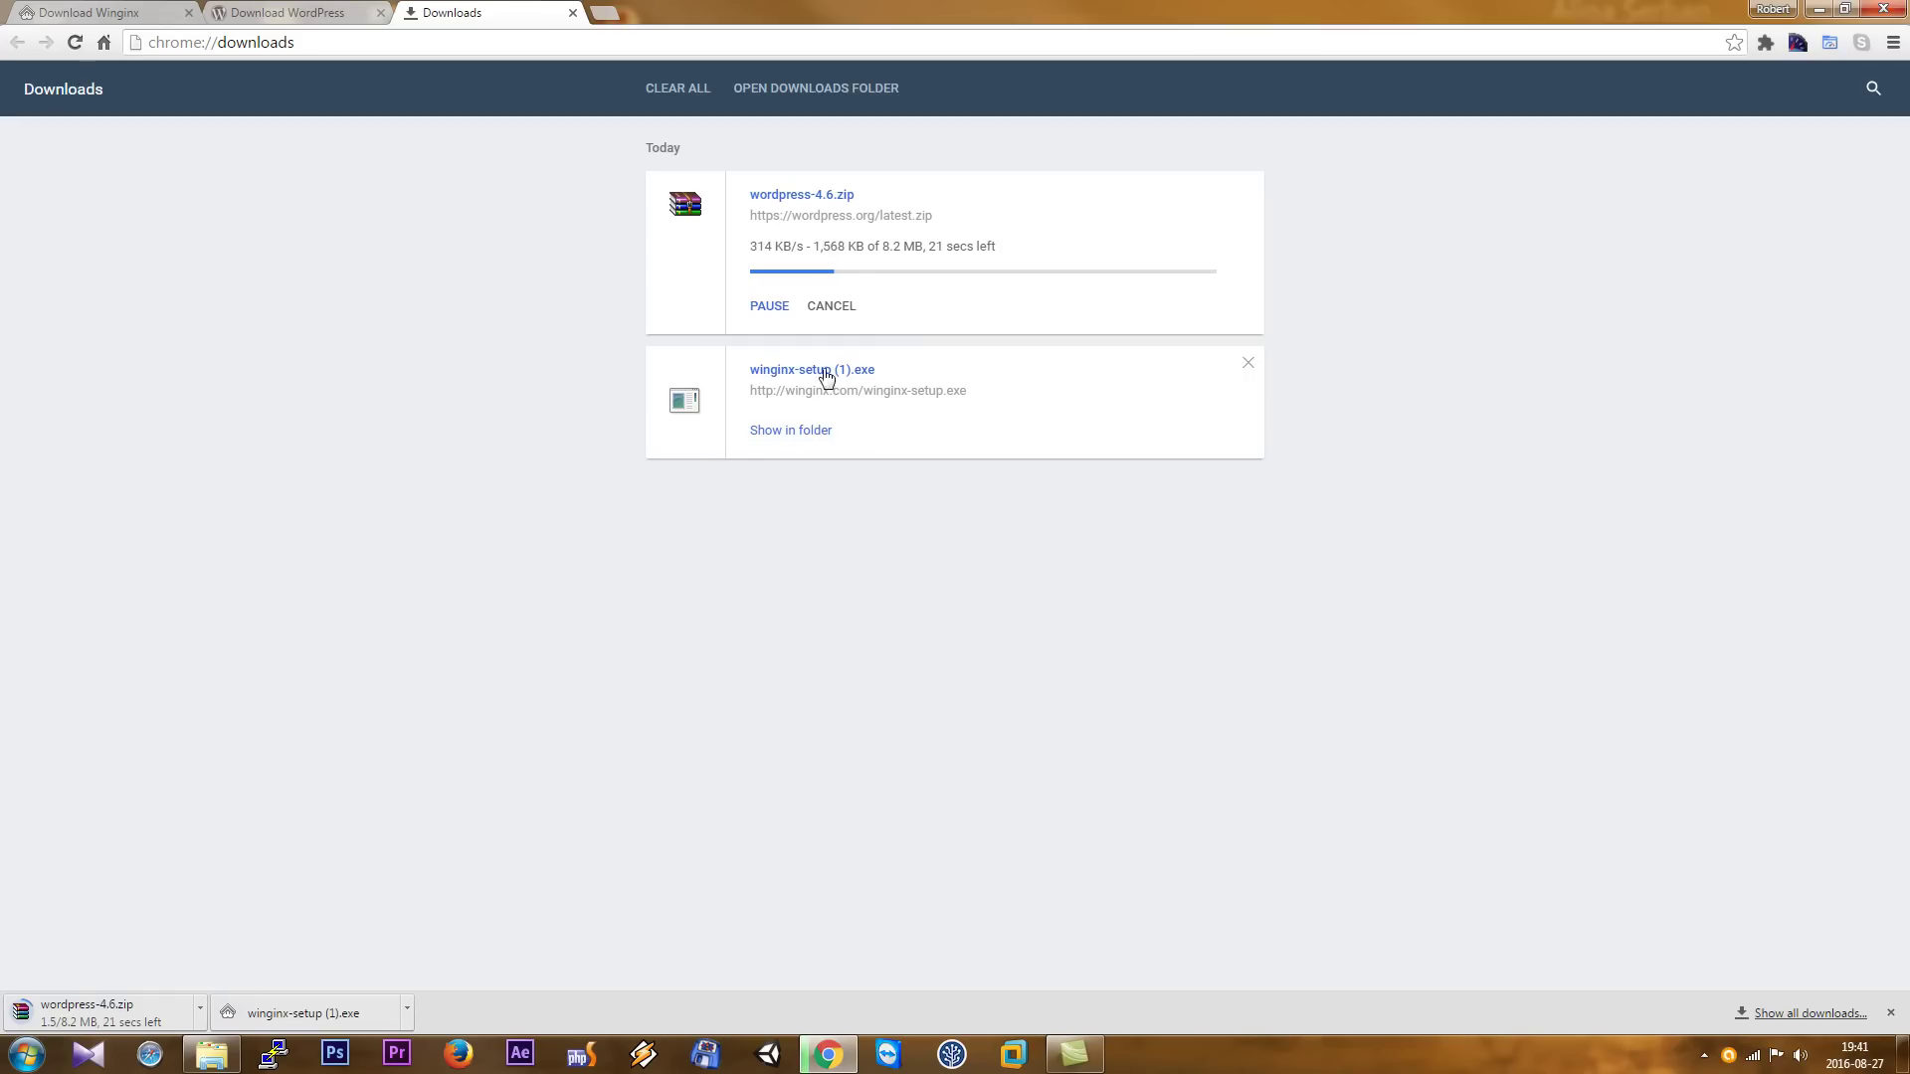
- Run the Winginx installer, choose English, and accept the license agreement
{"action": "left_click", "coordinate": [815, 372]}
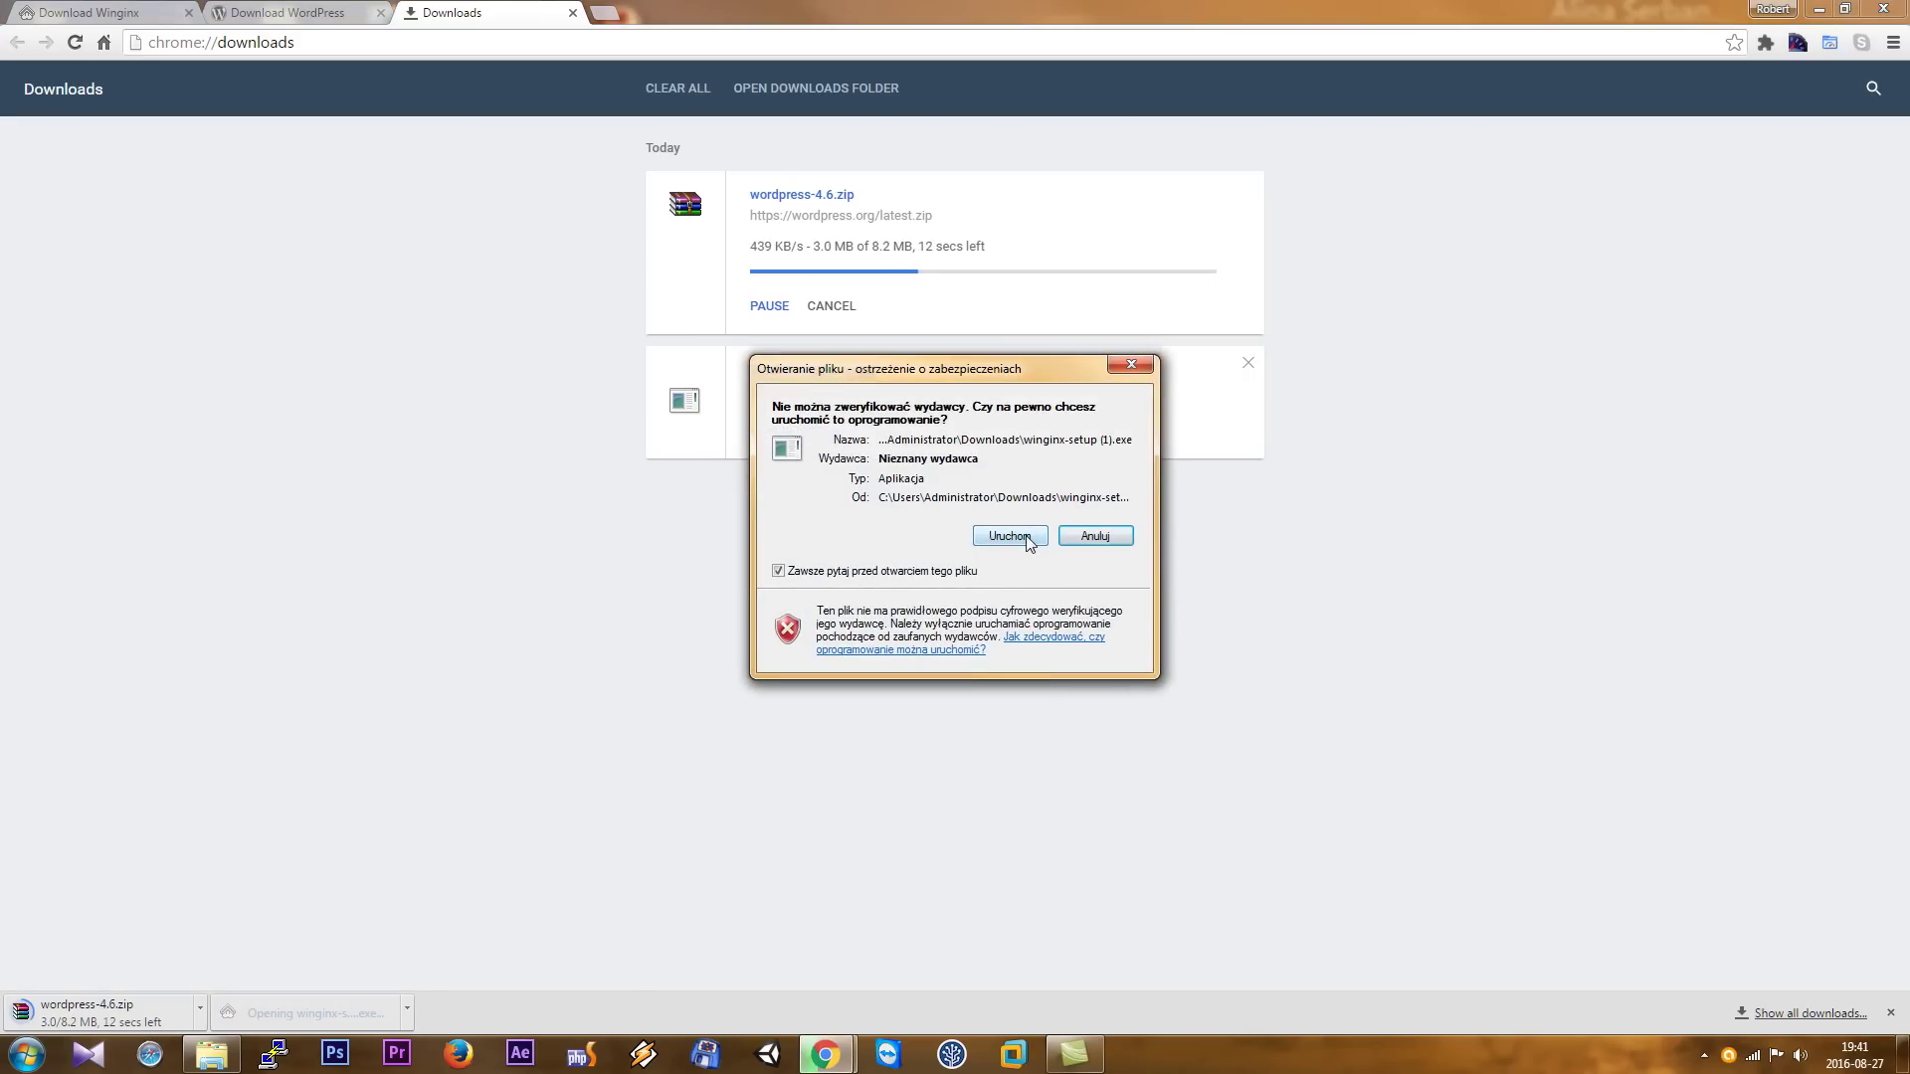
{"action": "left_click", "coordinate": [1028, 540]}
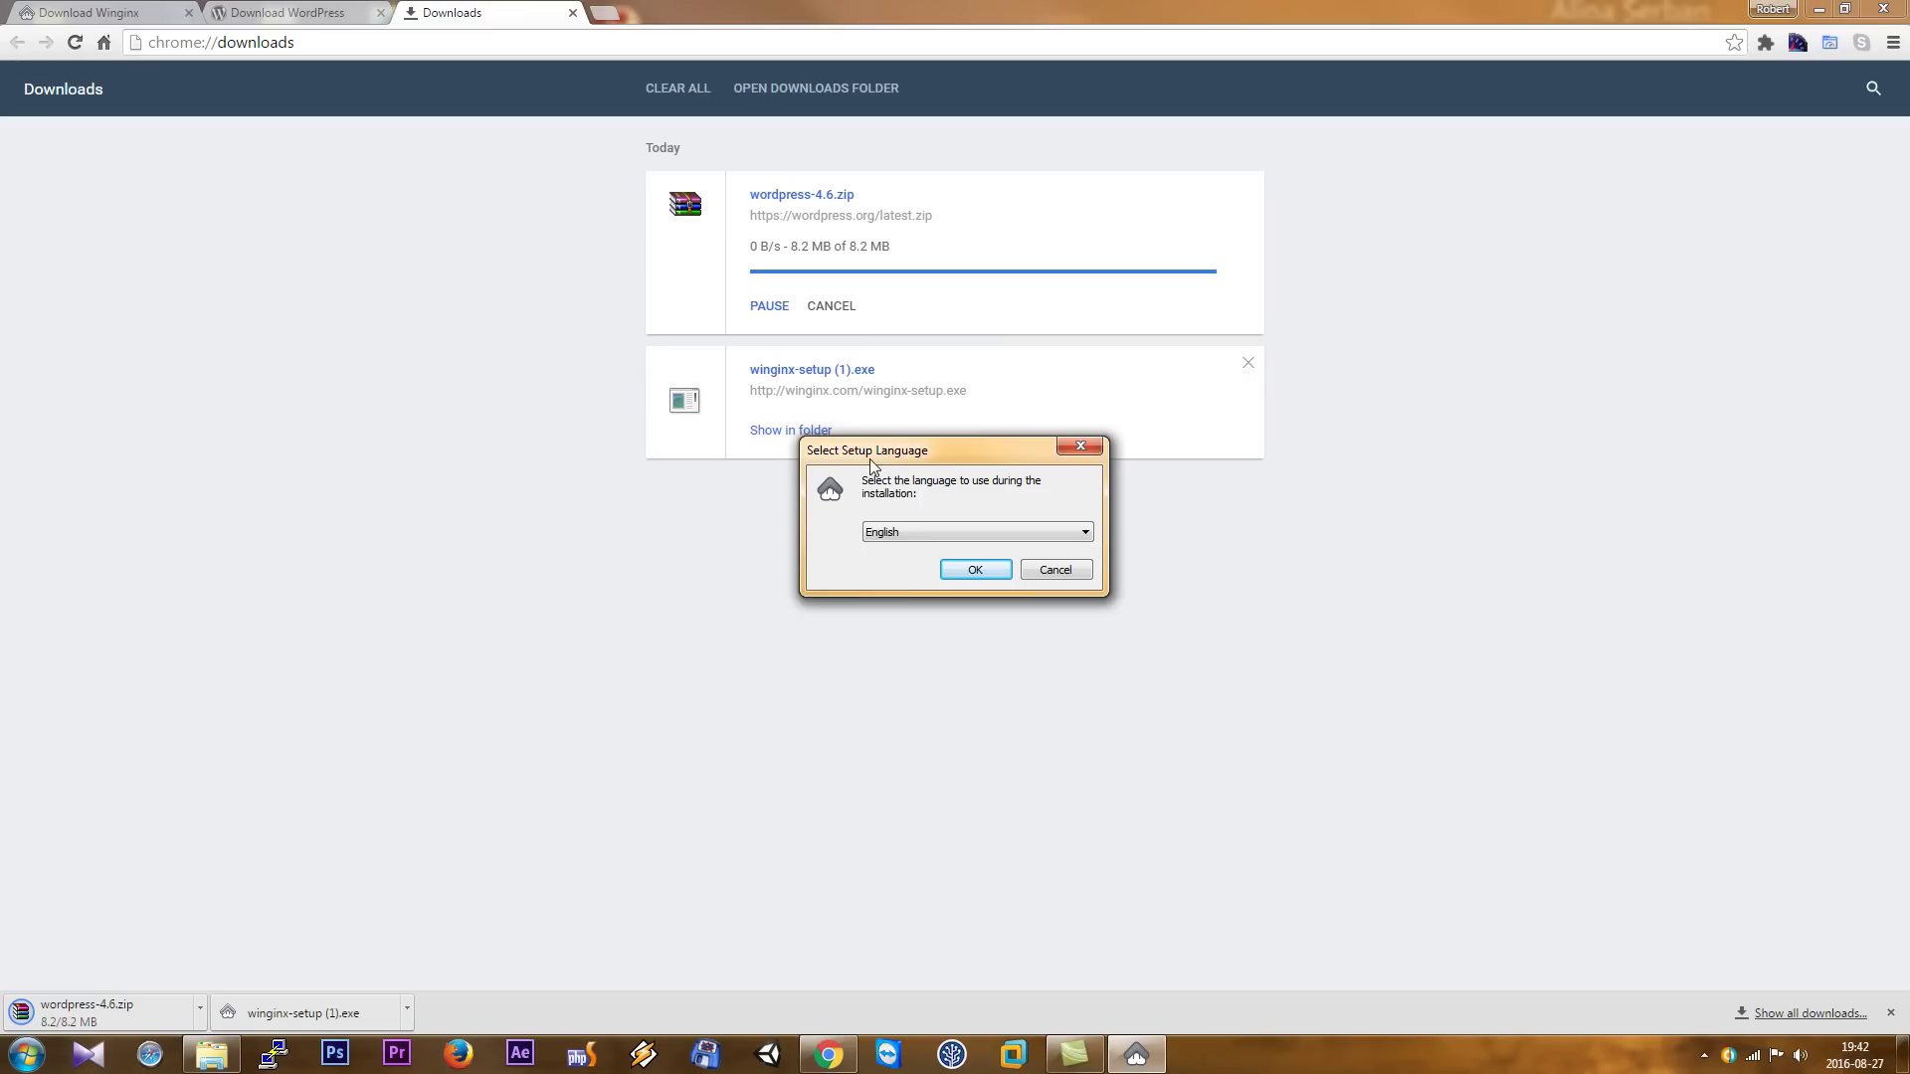
{"action": "left_click", "coordinate": [967, 573]}
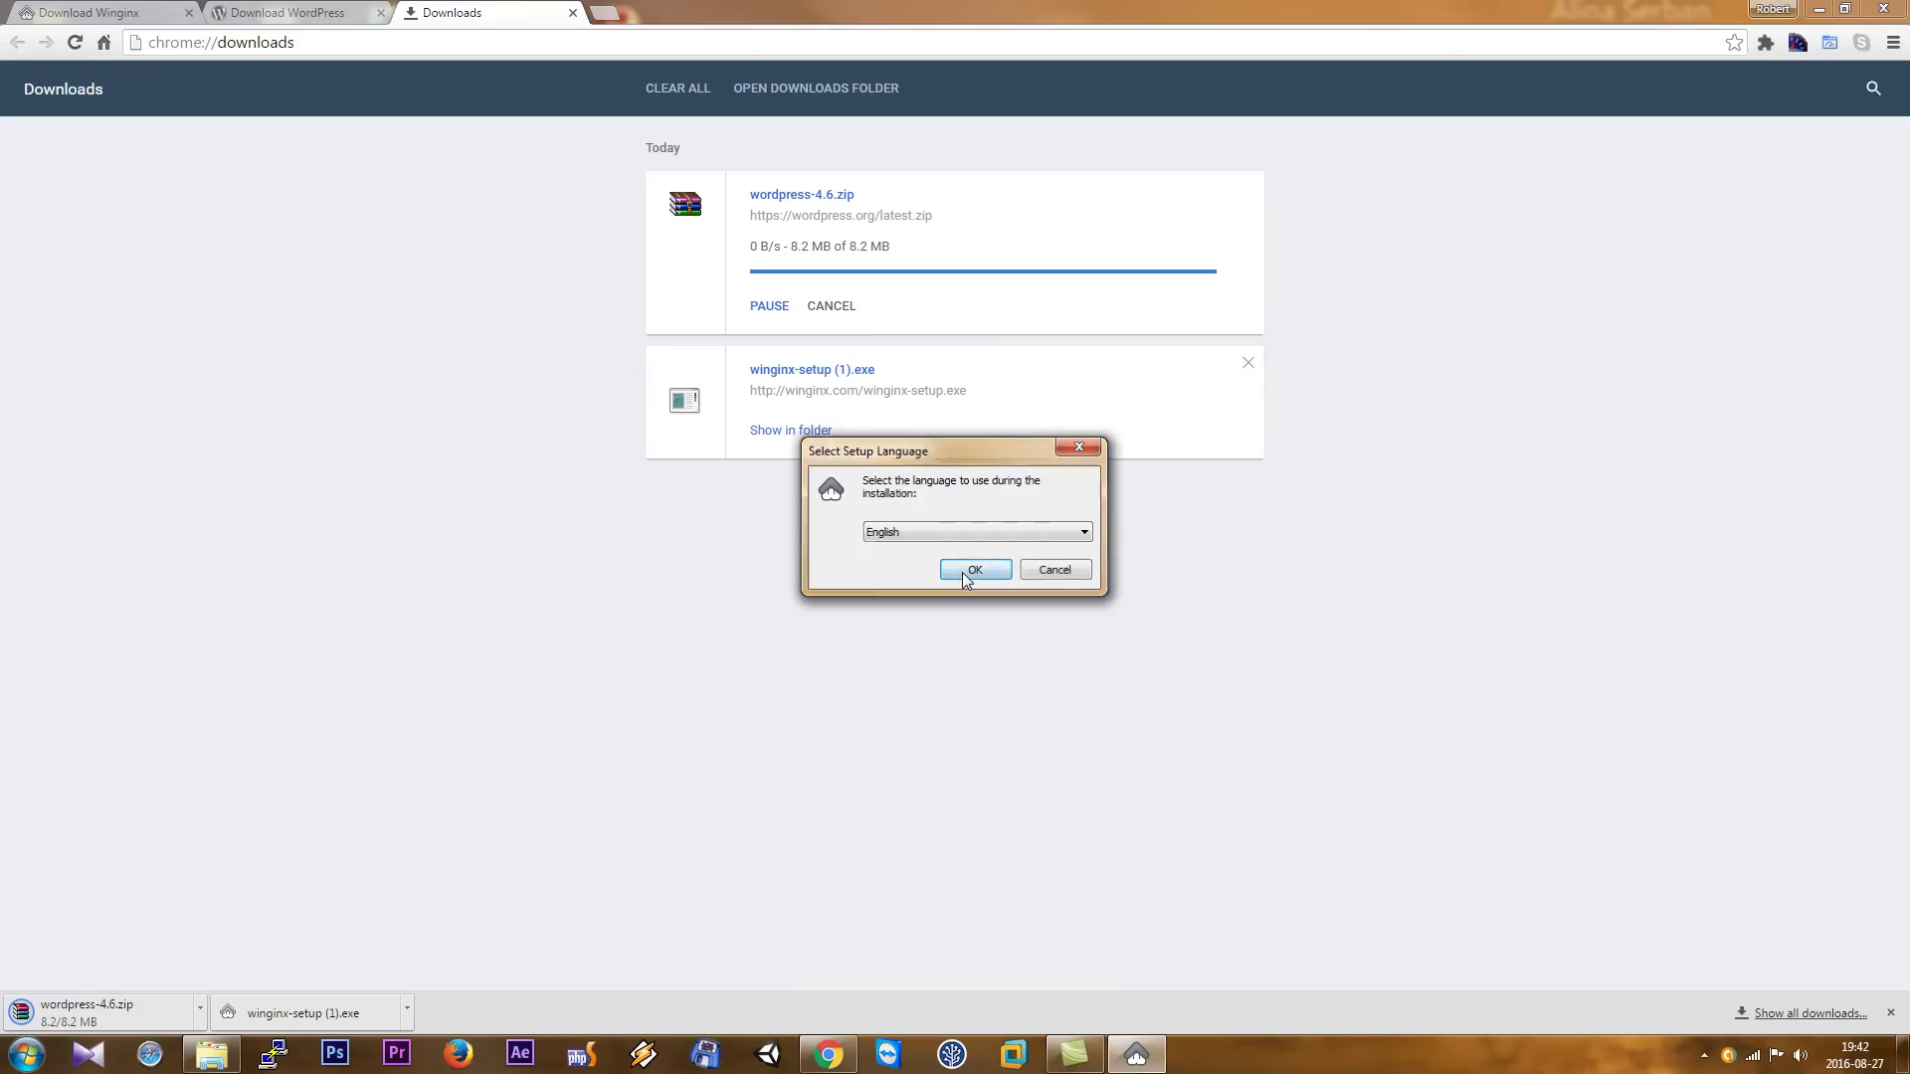
{"action": "left_click", "coordinate": [1069, 689]}
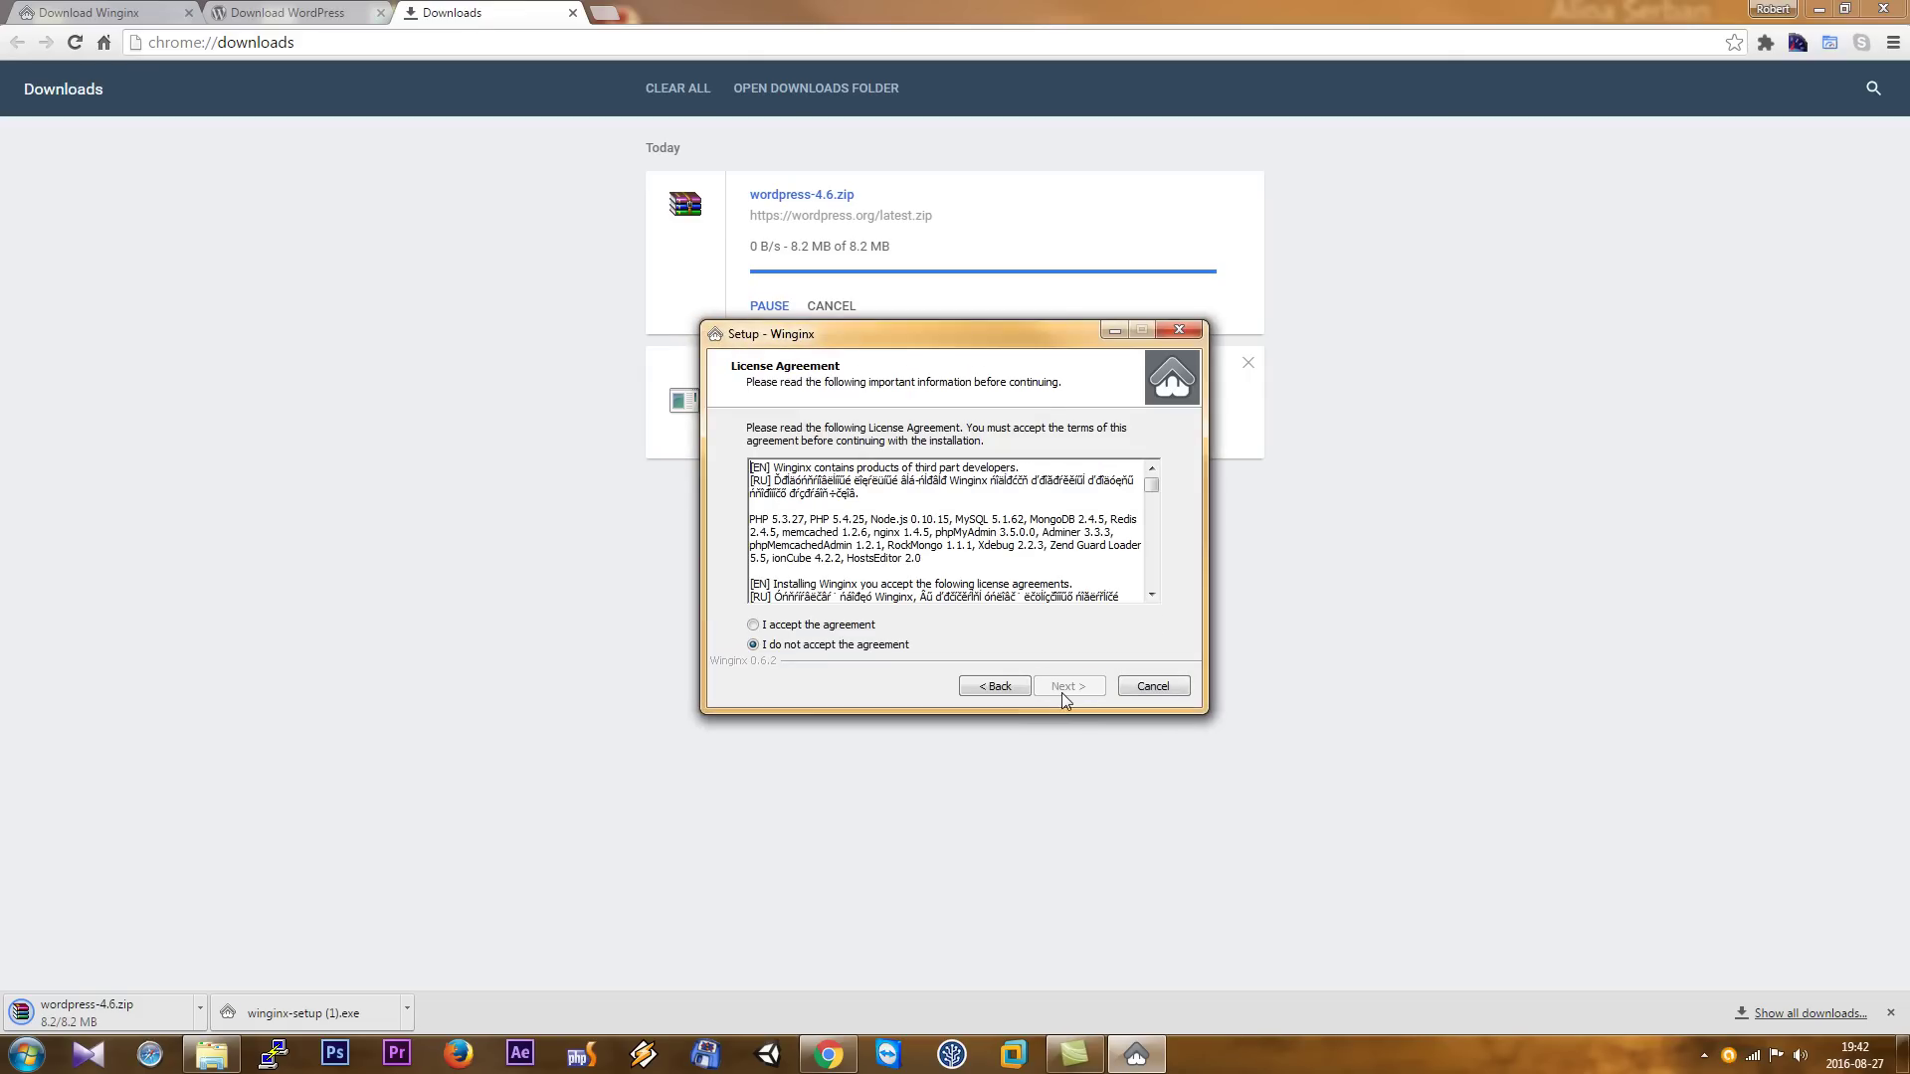
{"action": "left_click", "coordinate": [788, 627]}
{"action": "left_click", "coordinate": [1069, 686]}
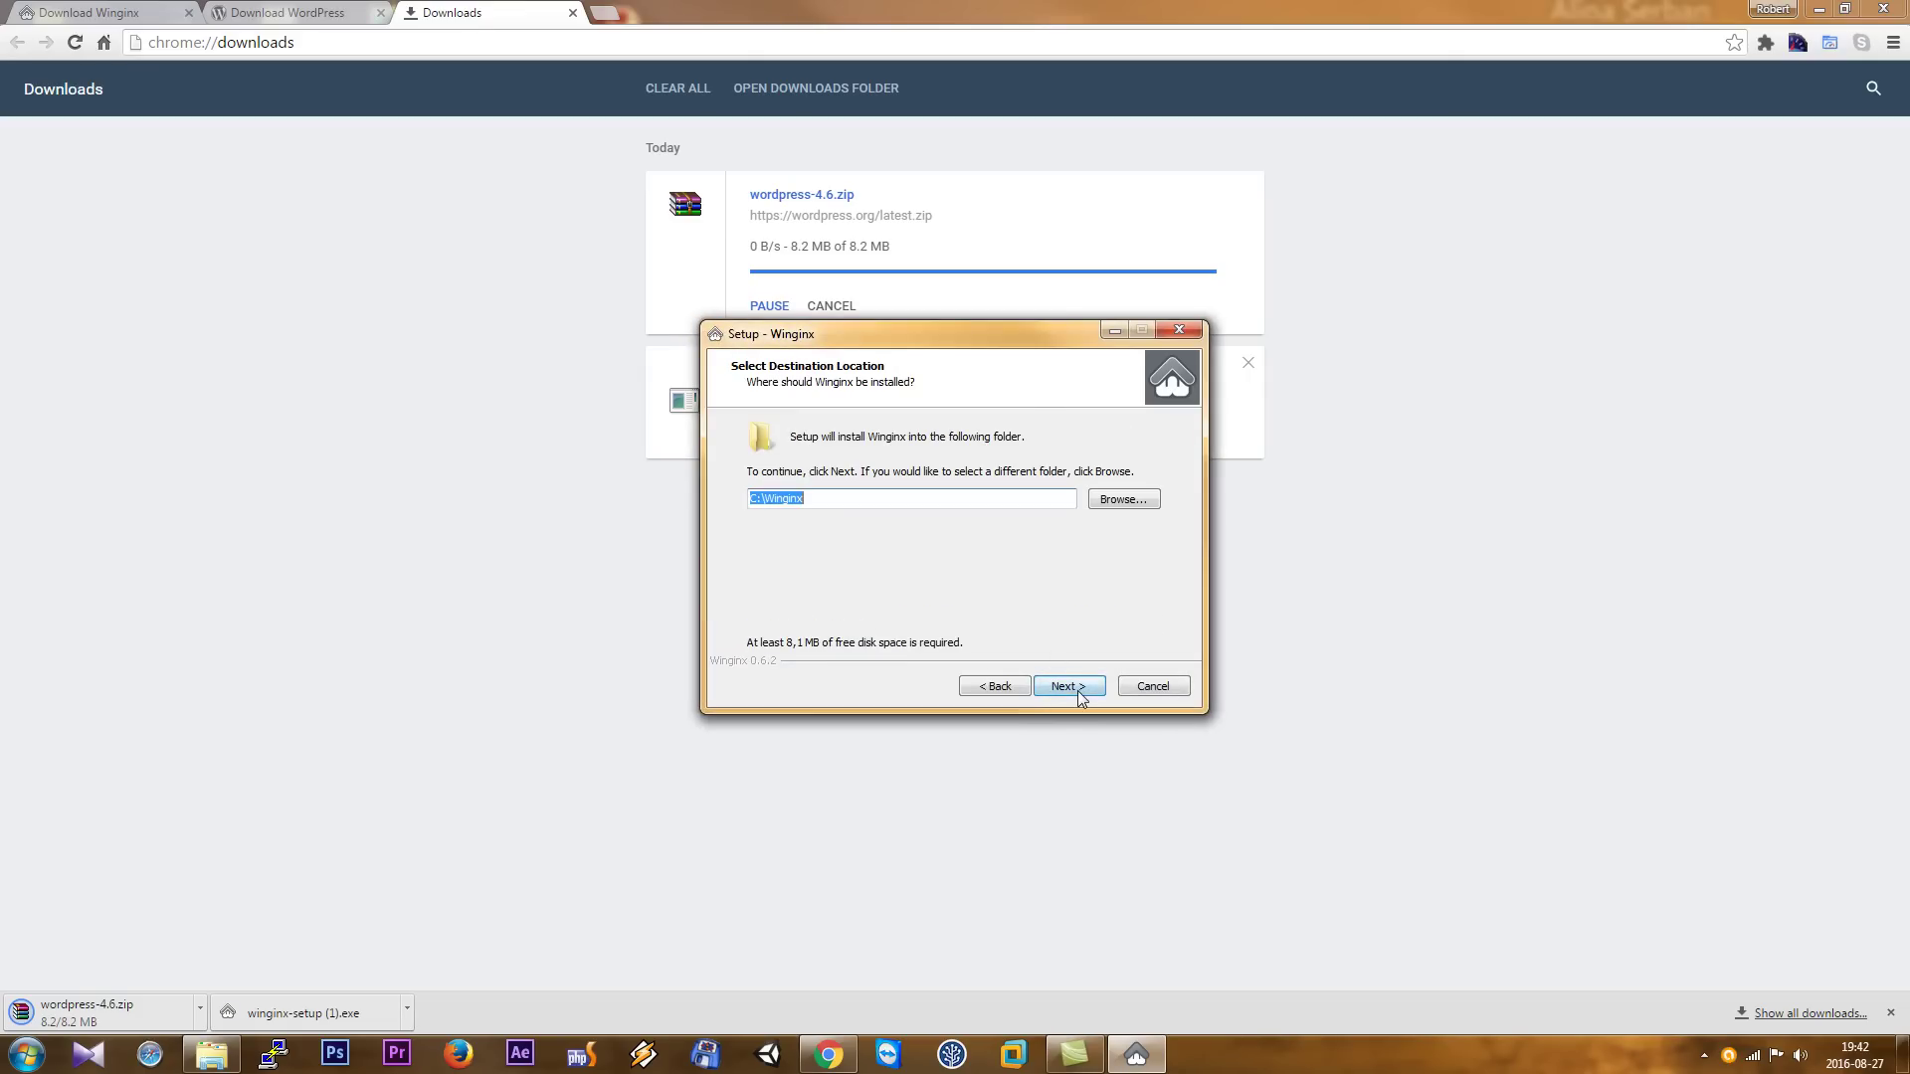
- Install Winginx to C:\Winginx with full components and default shortcuts, then finish setup
{"action": "left_click", "coordinate": [1079, 696]}
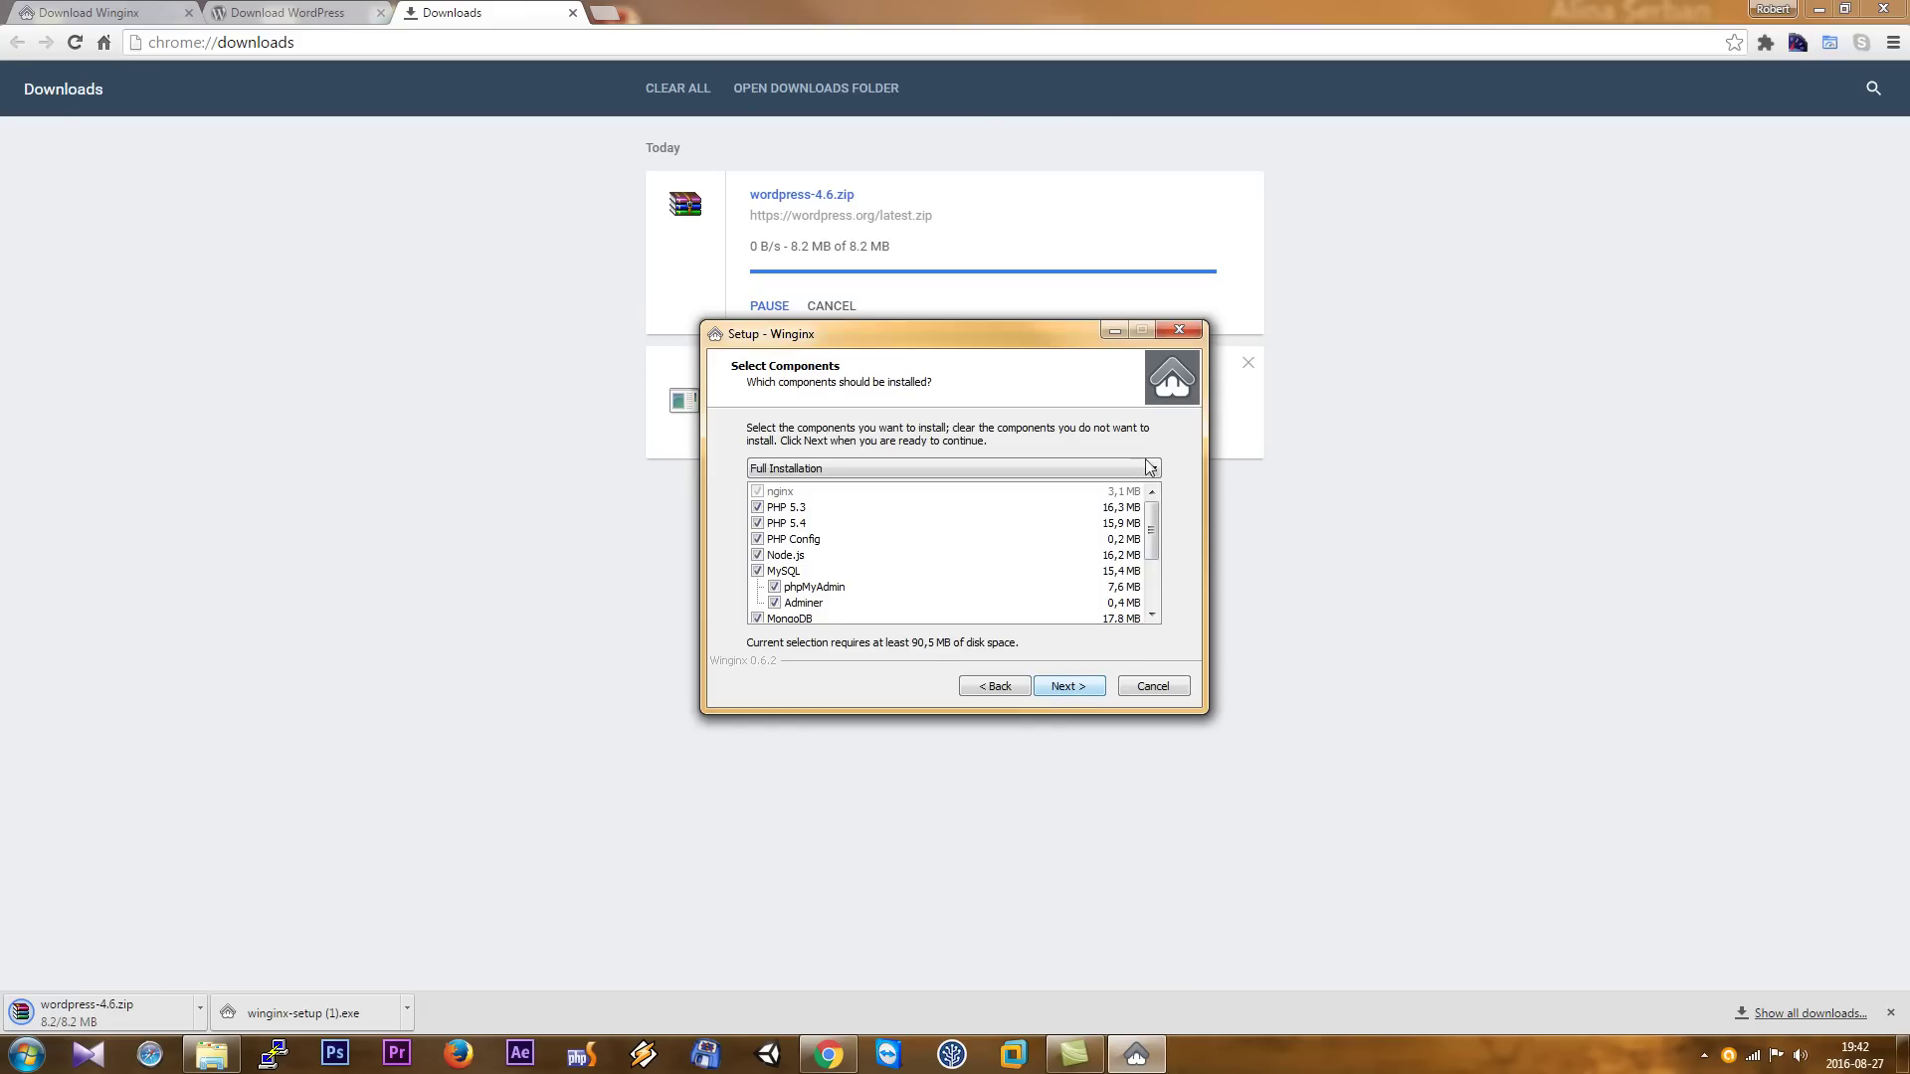
{"action": "scroll", "coordinate": [1109, 587], "scroll_direction": "down", "scroll_amount": 3}
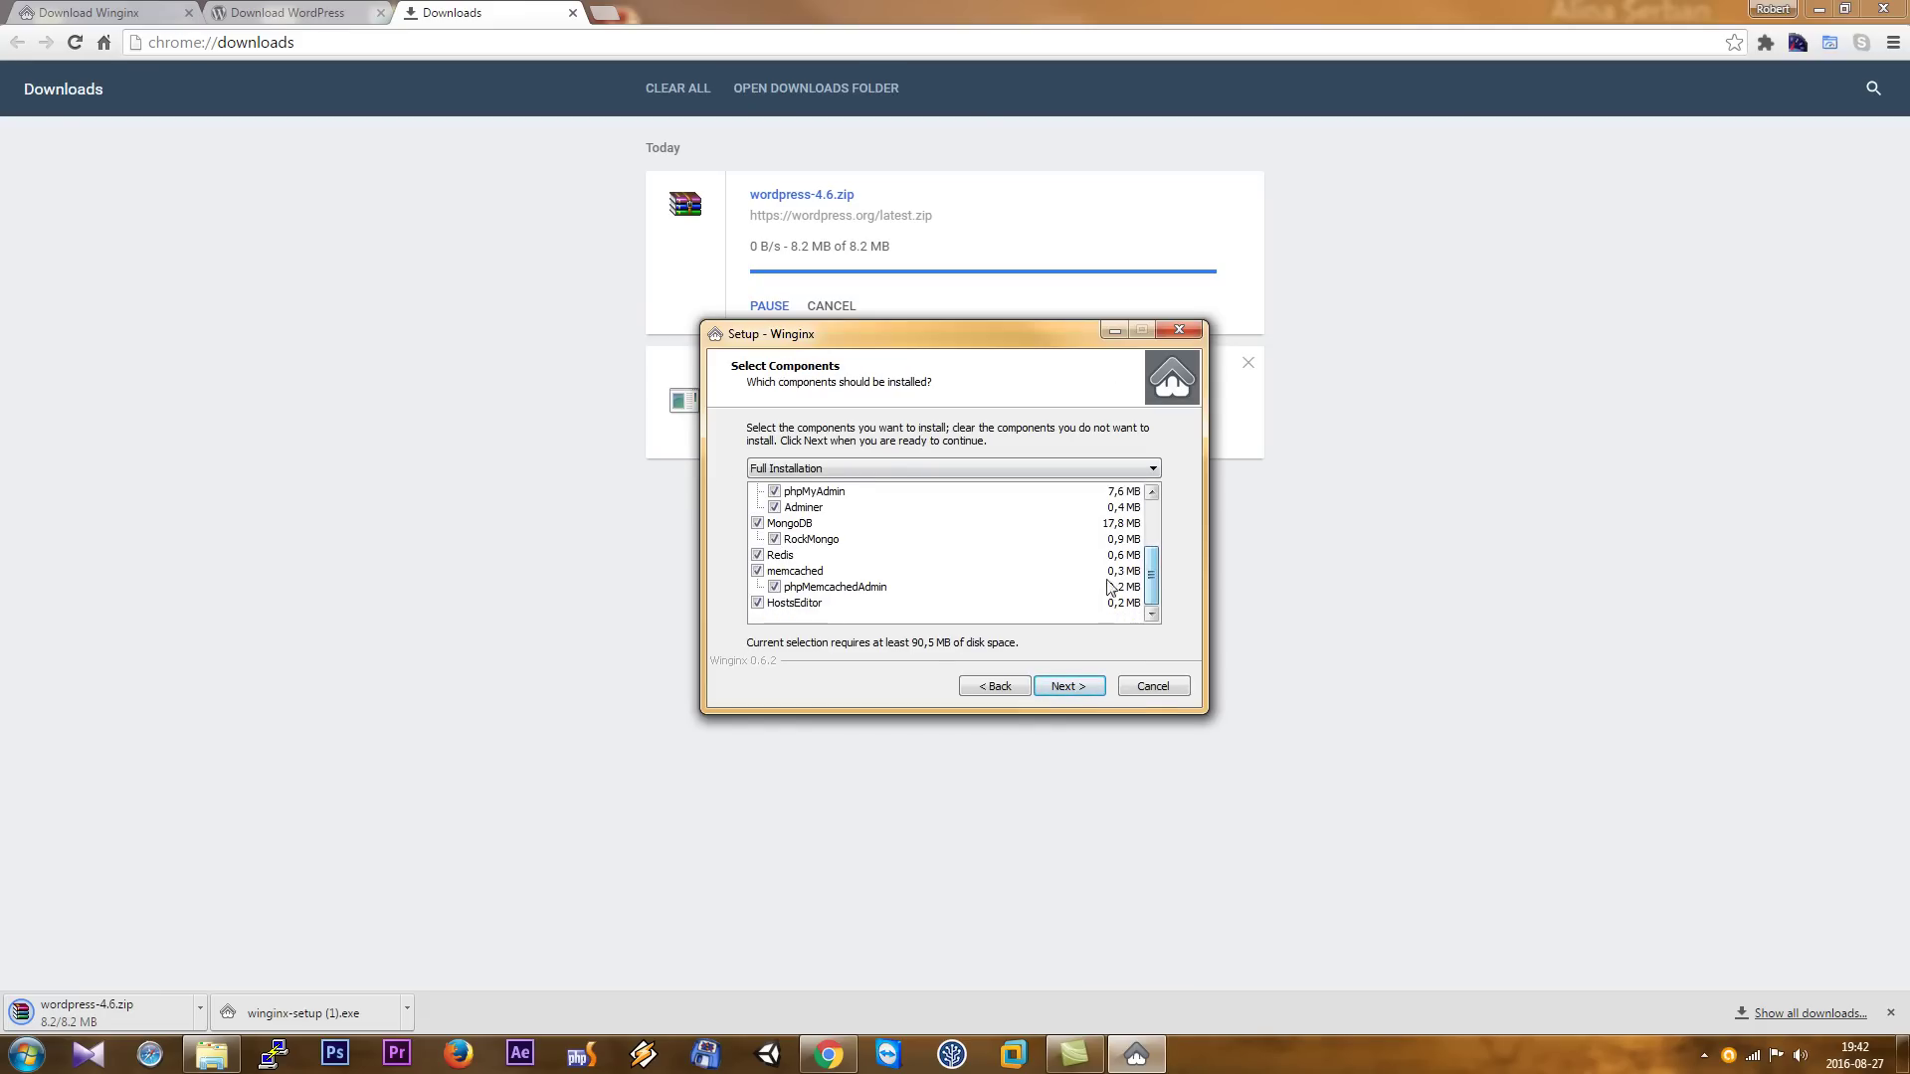
{"action": "left_click", "coordinate": [1094, 686]}
{"action": "left_click", "coordinate": [1070, 693]}
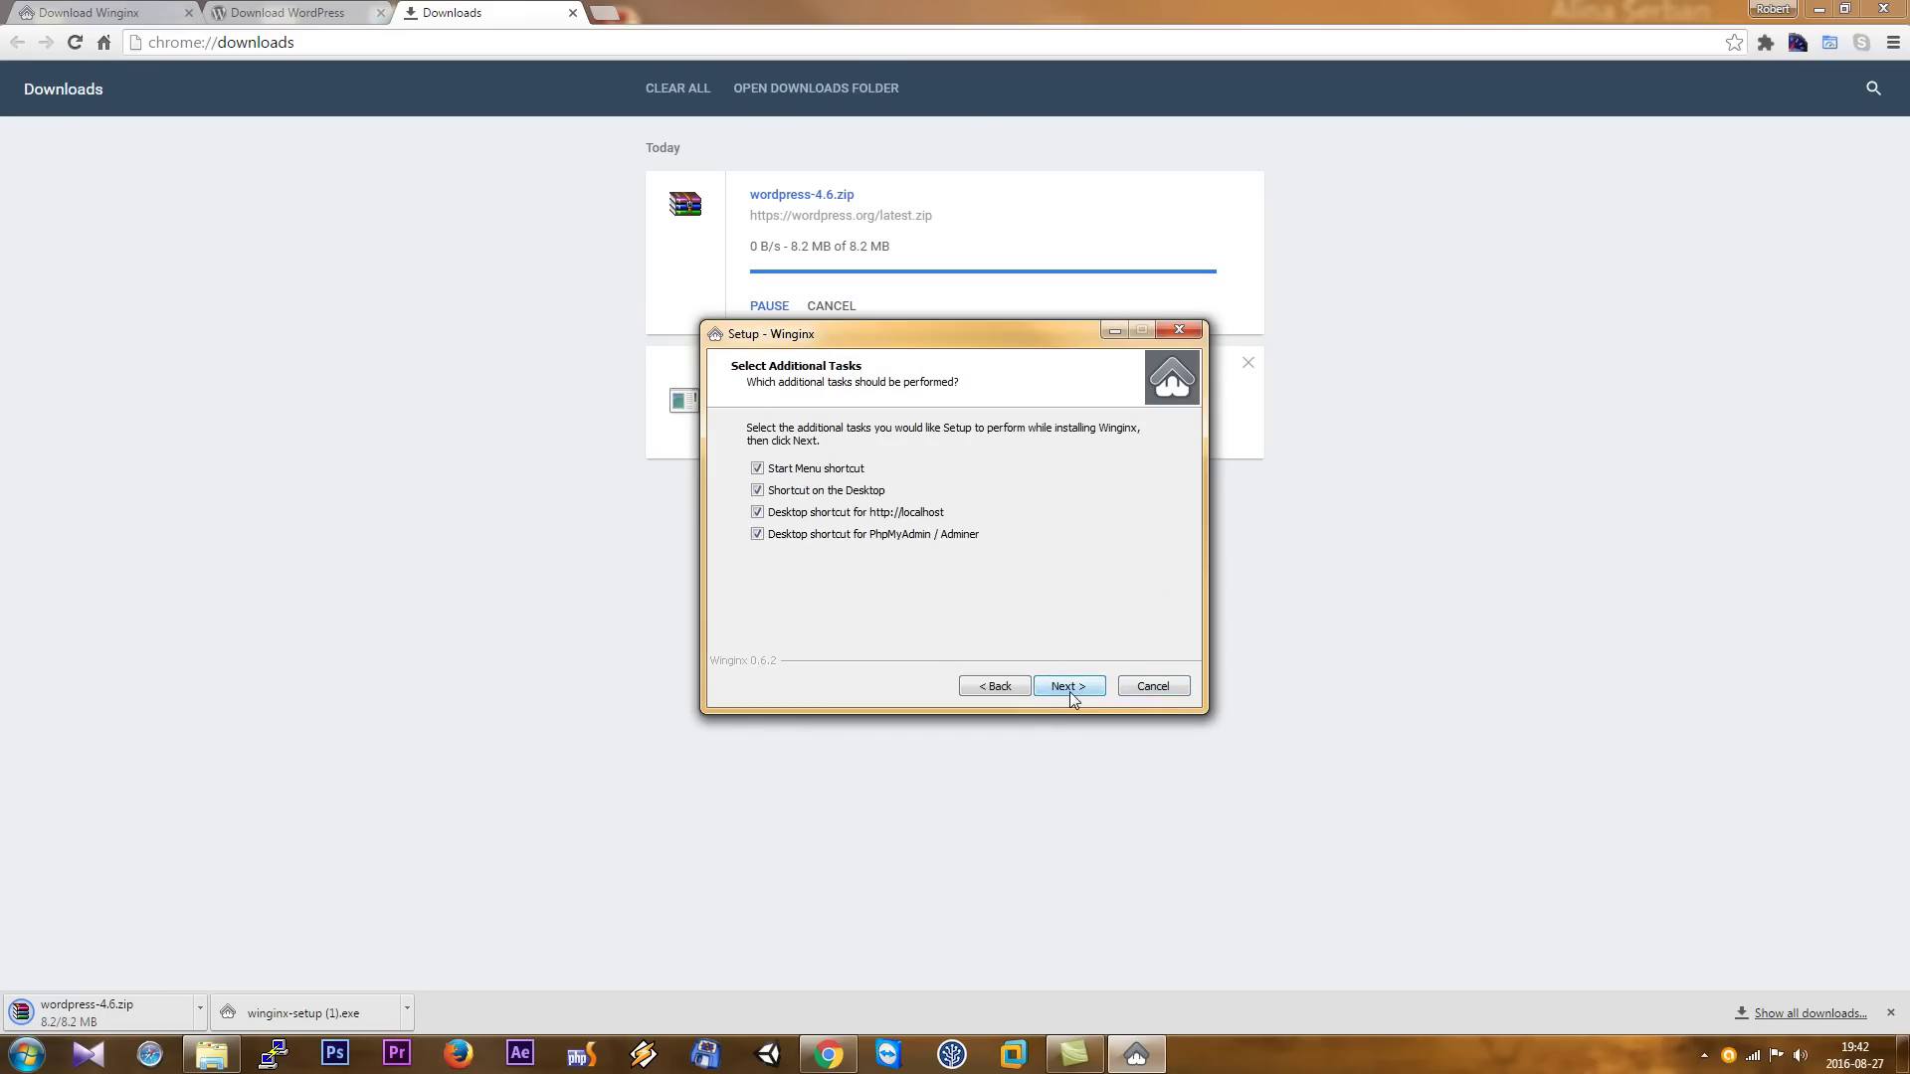
{"action": "left_click", "coordinate": [1096, 688]}
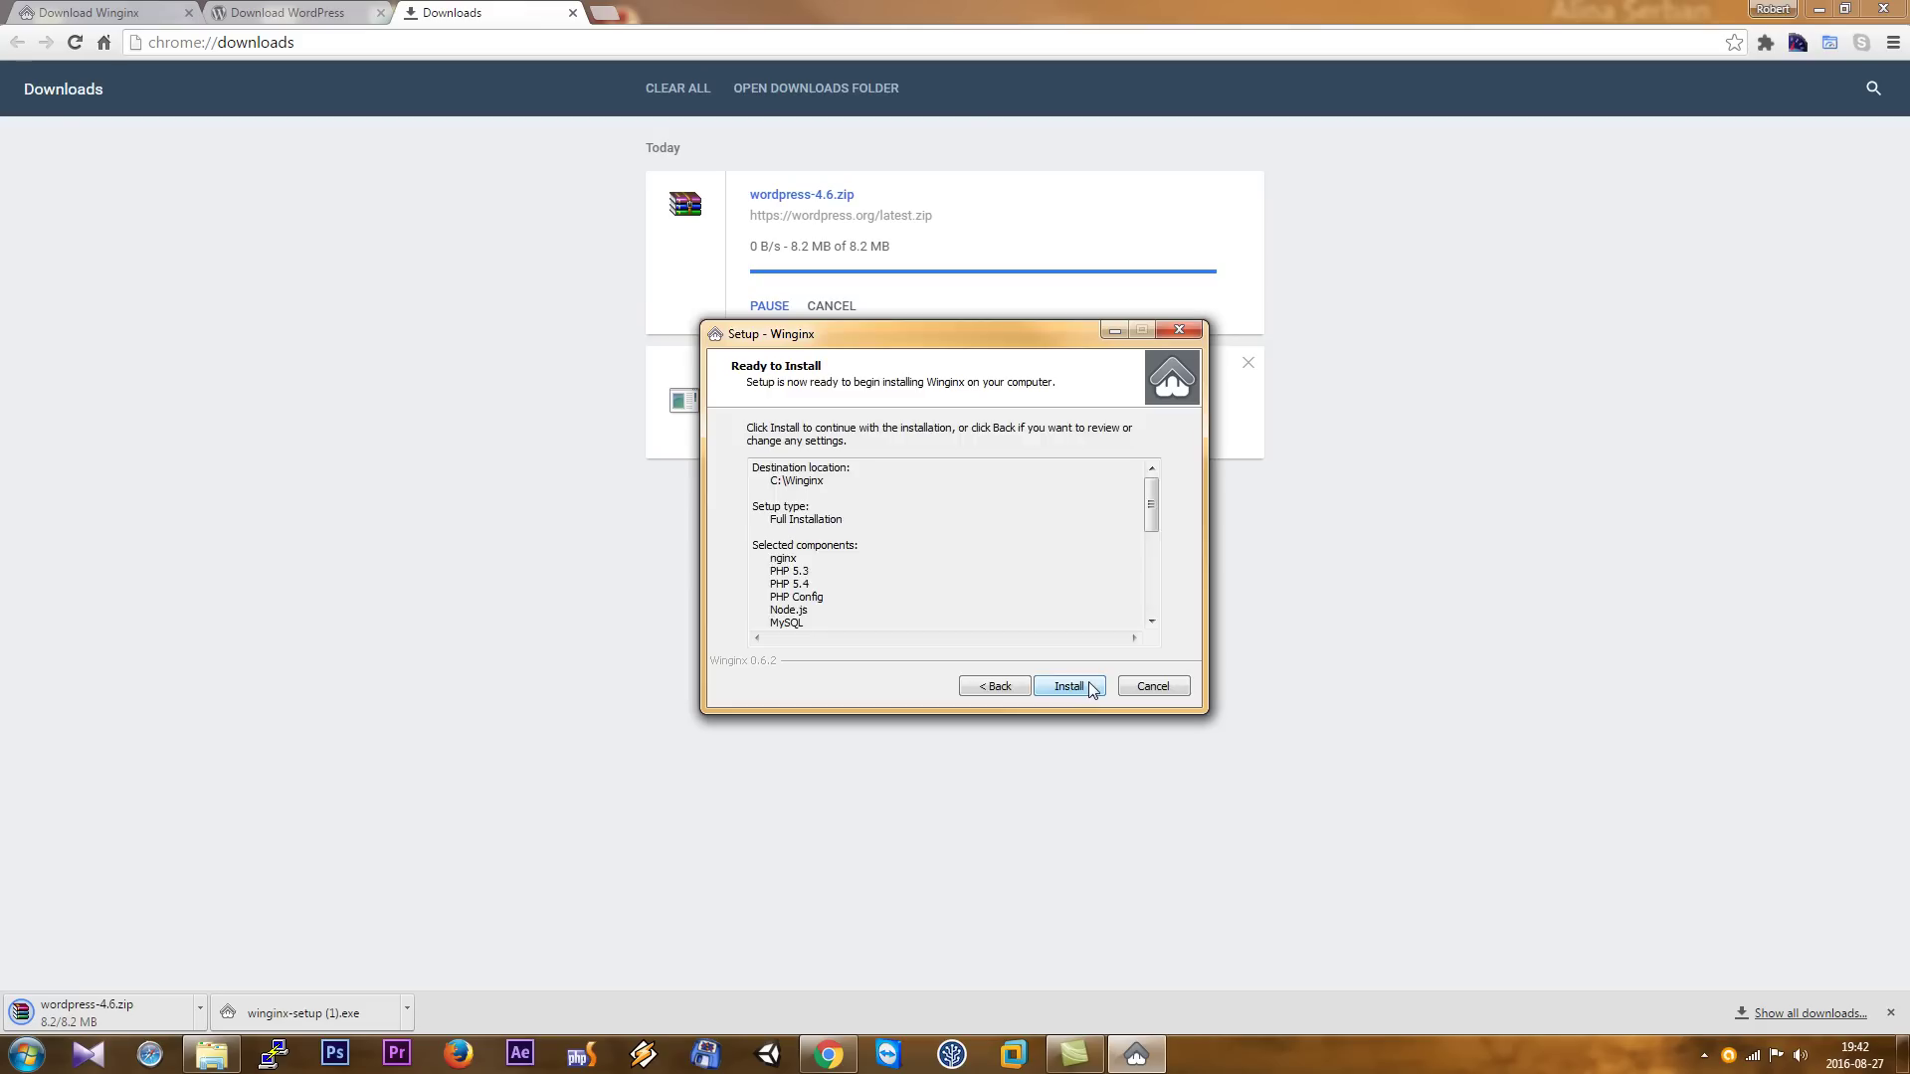
{"action": "left_click", "coordinate": [1093, 688]}
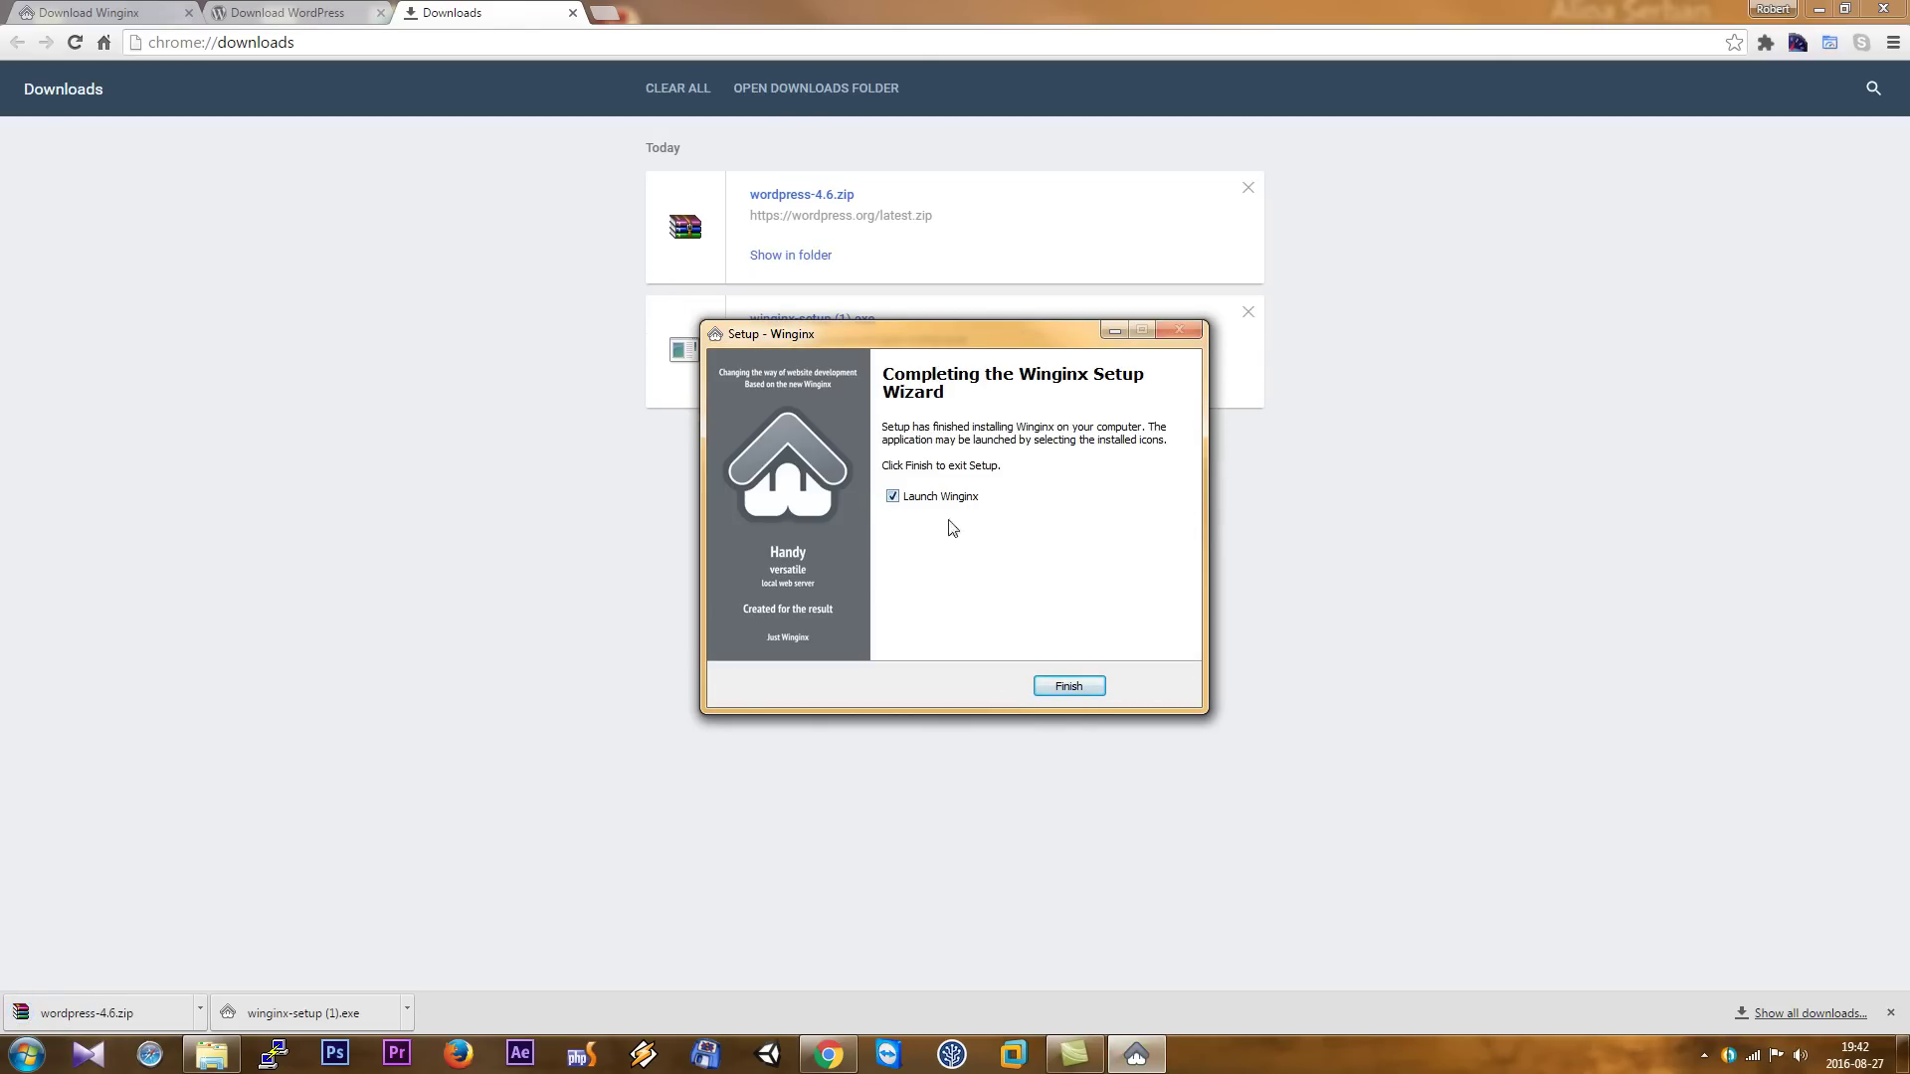
{"action": "left_click", "coordinate": [1090, 686]}
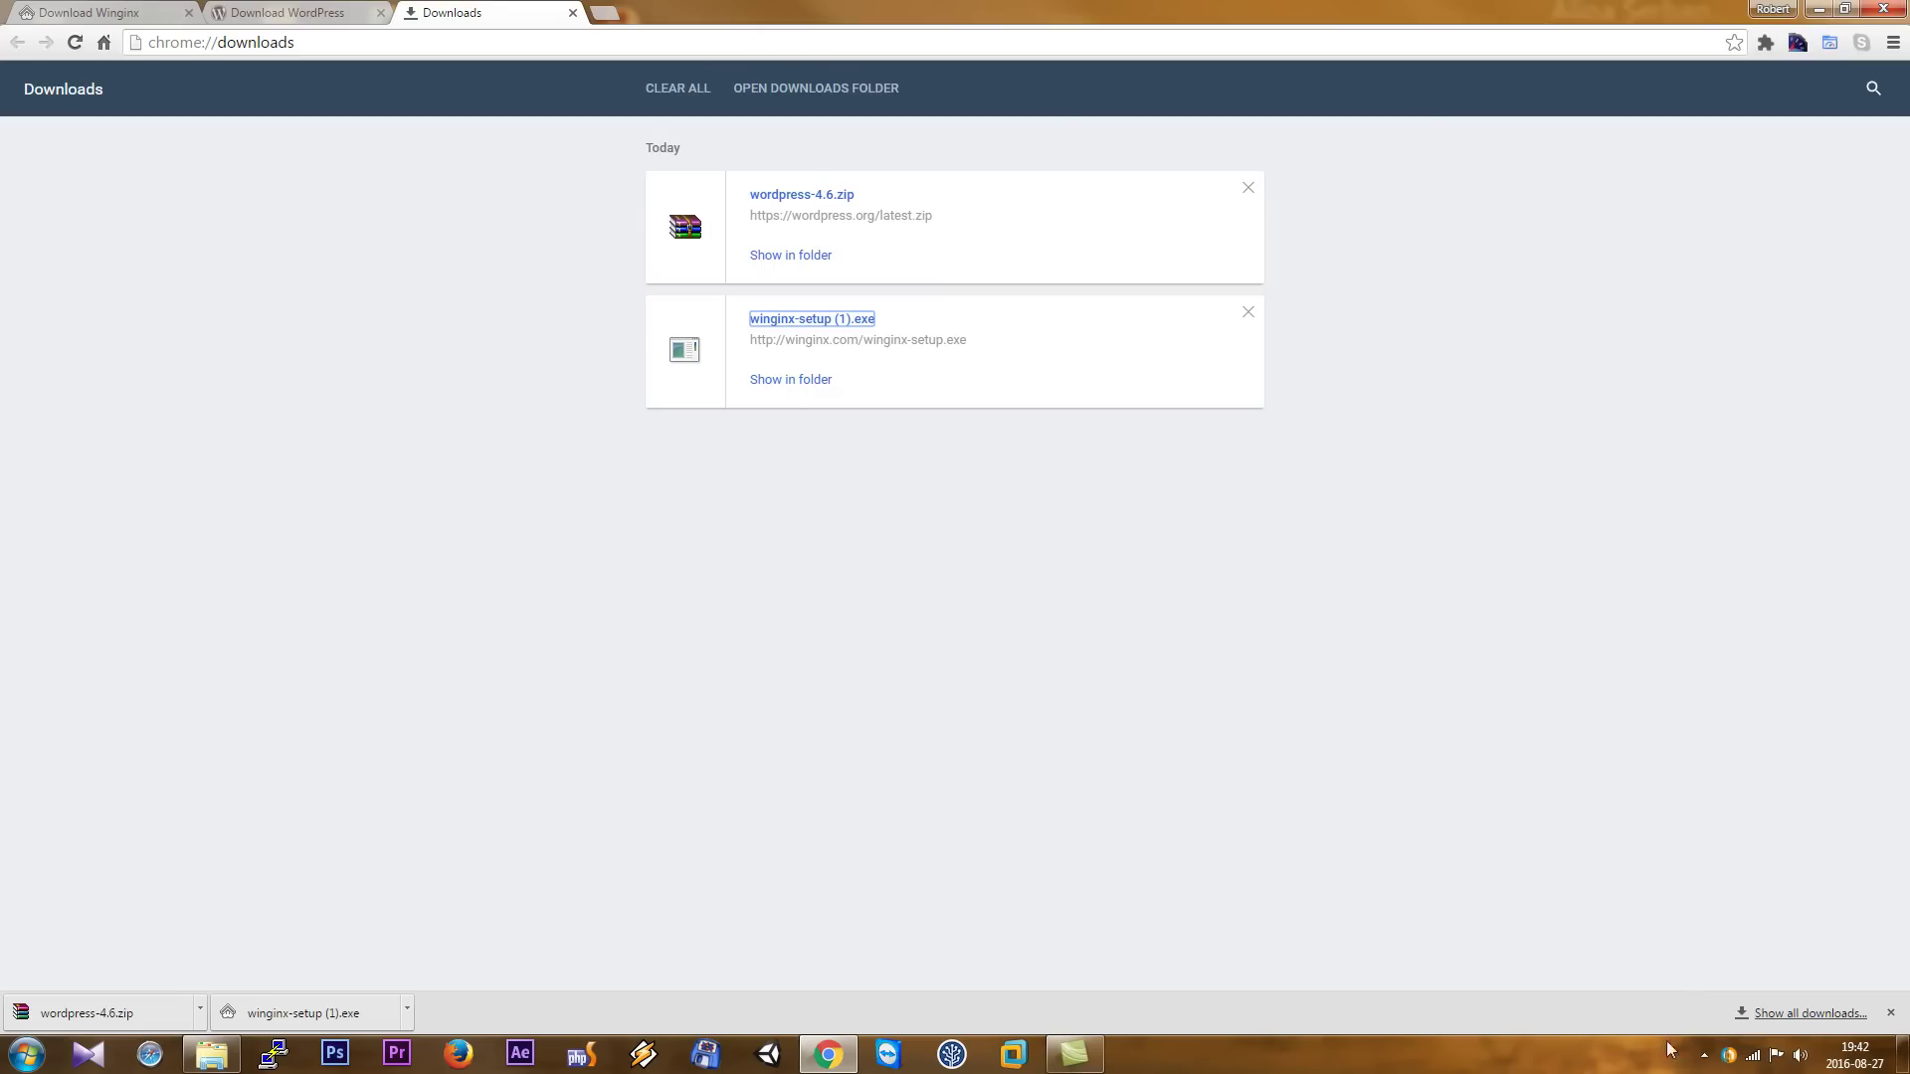
- Start all Winginx services from the tray panel and open the Winginx Workbench
{"action": "left_click", "coordinate": [1702, 1054]}
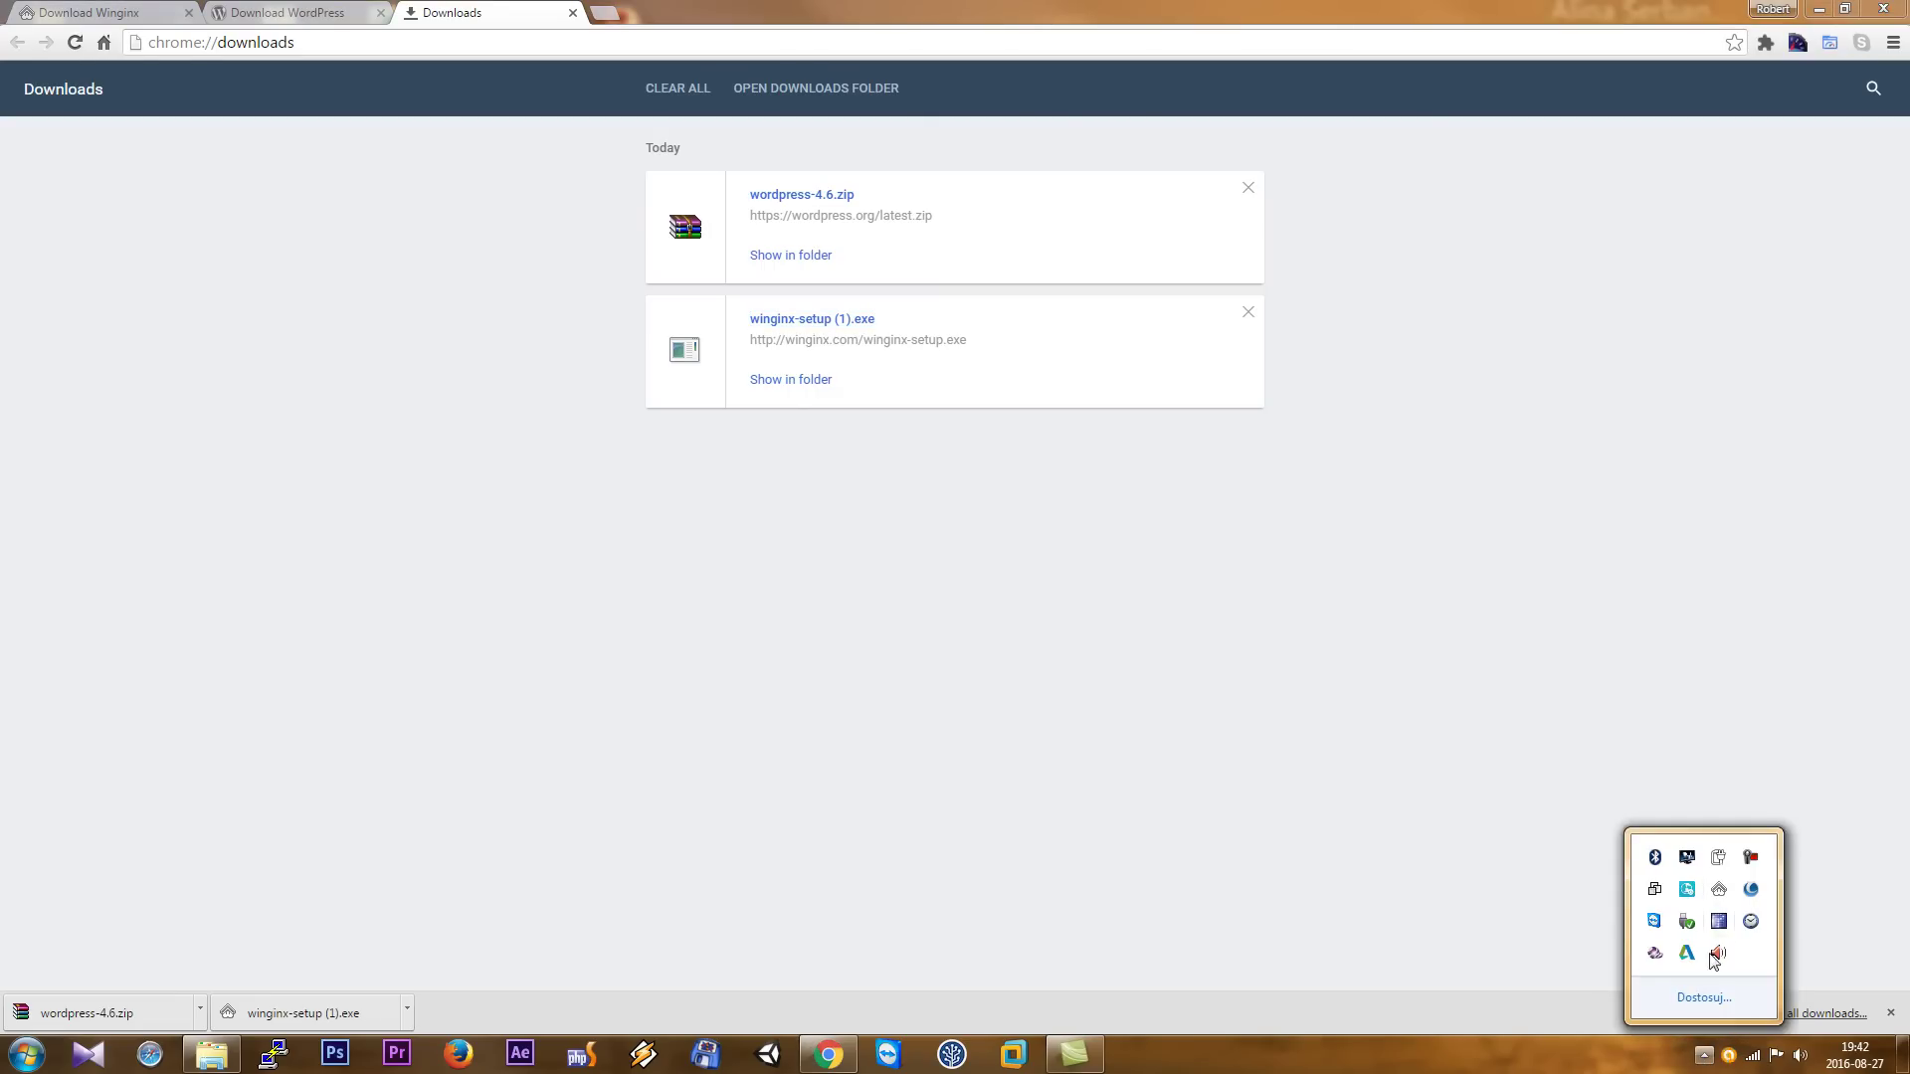
{"action": "left_click", "coordinate": [1700, 1057]}
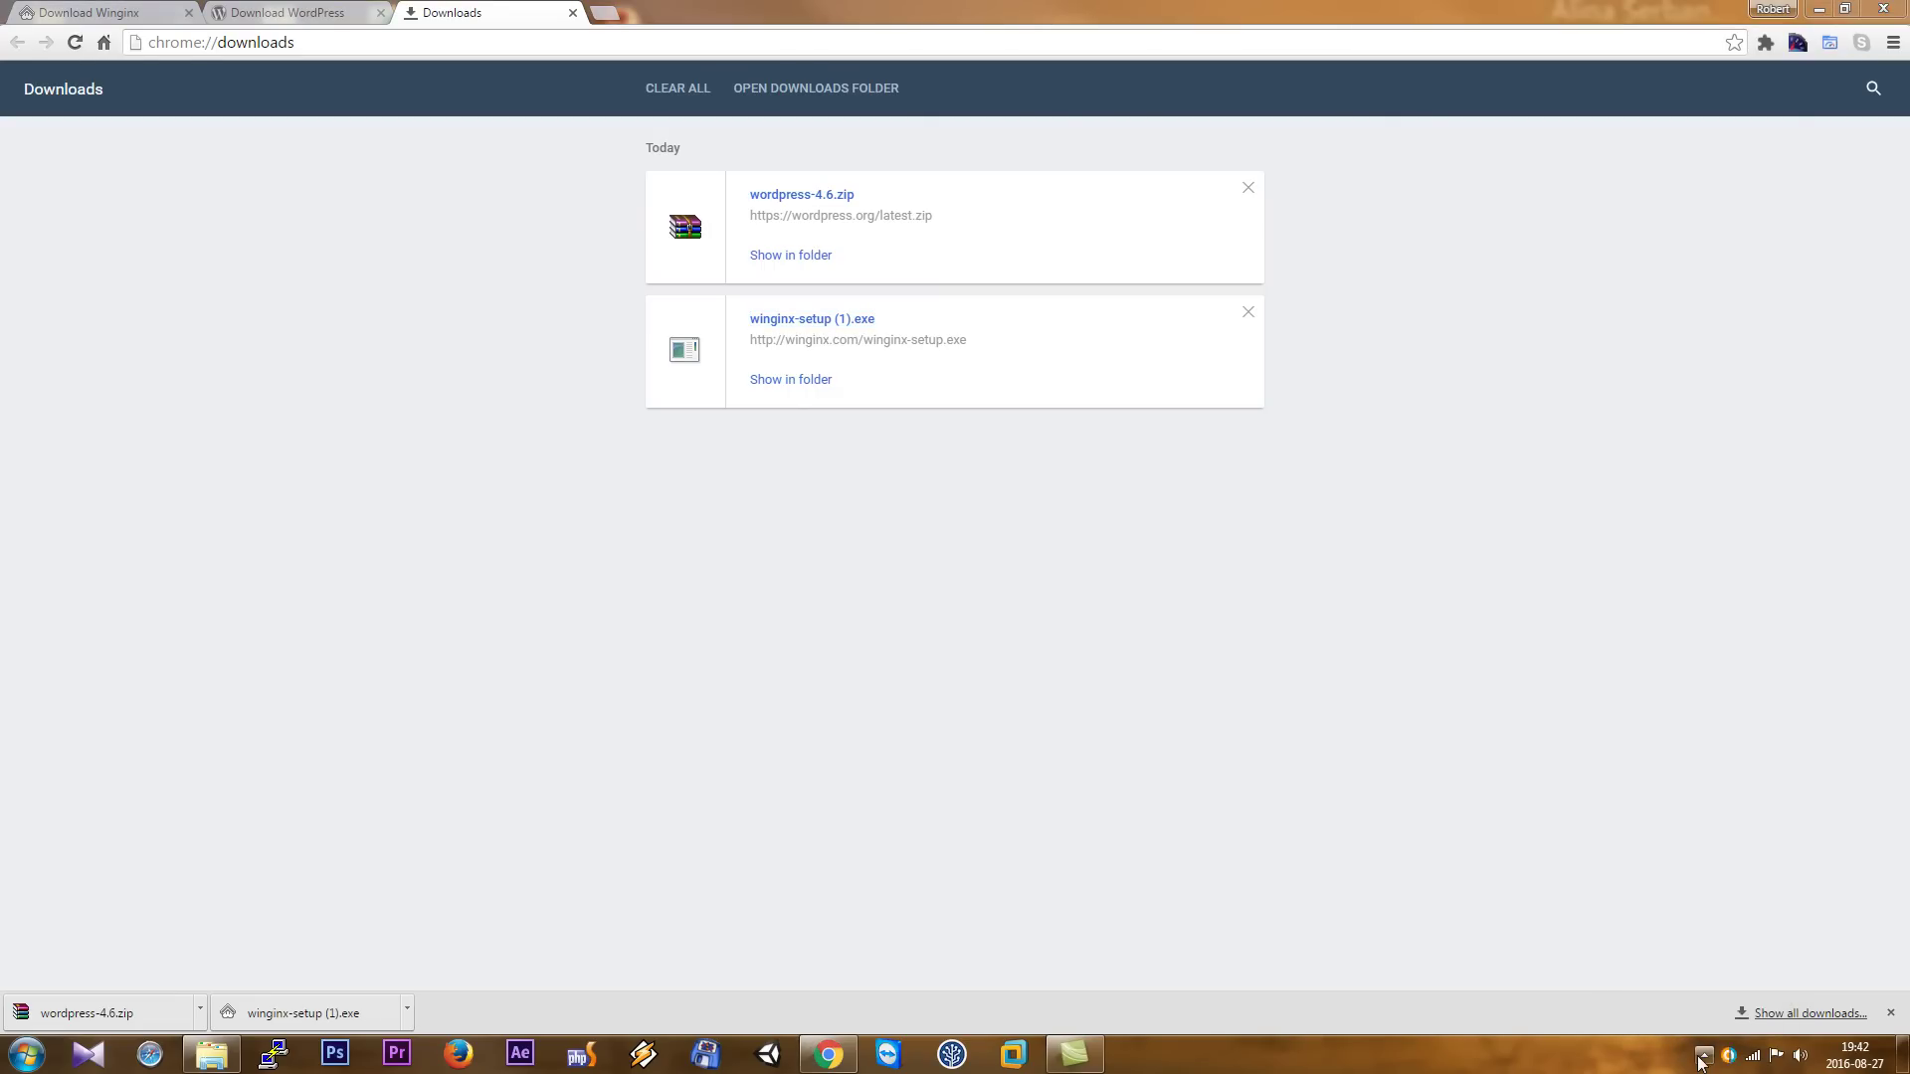
{"action": "left_click", "coordinate": [1702, 1056]}
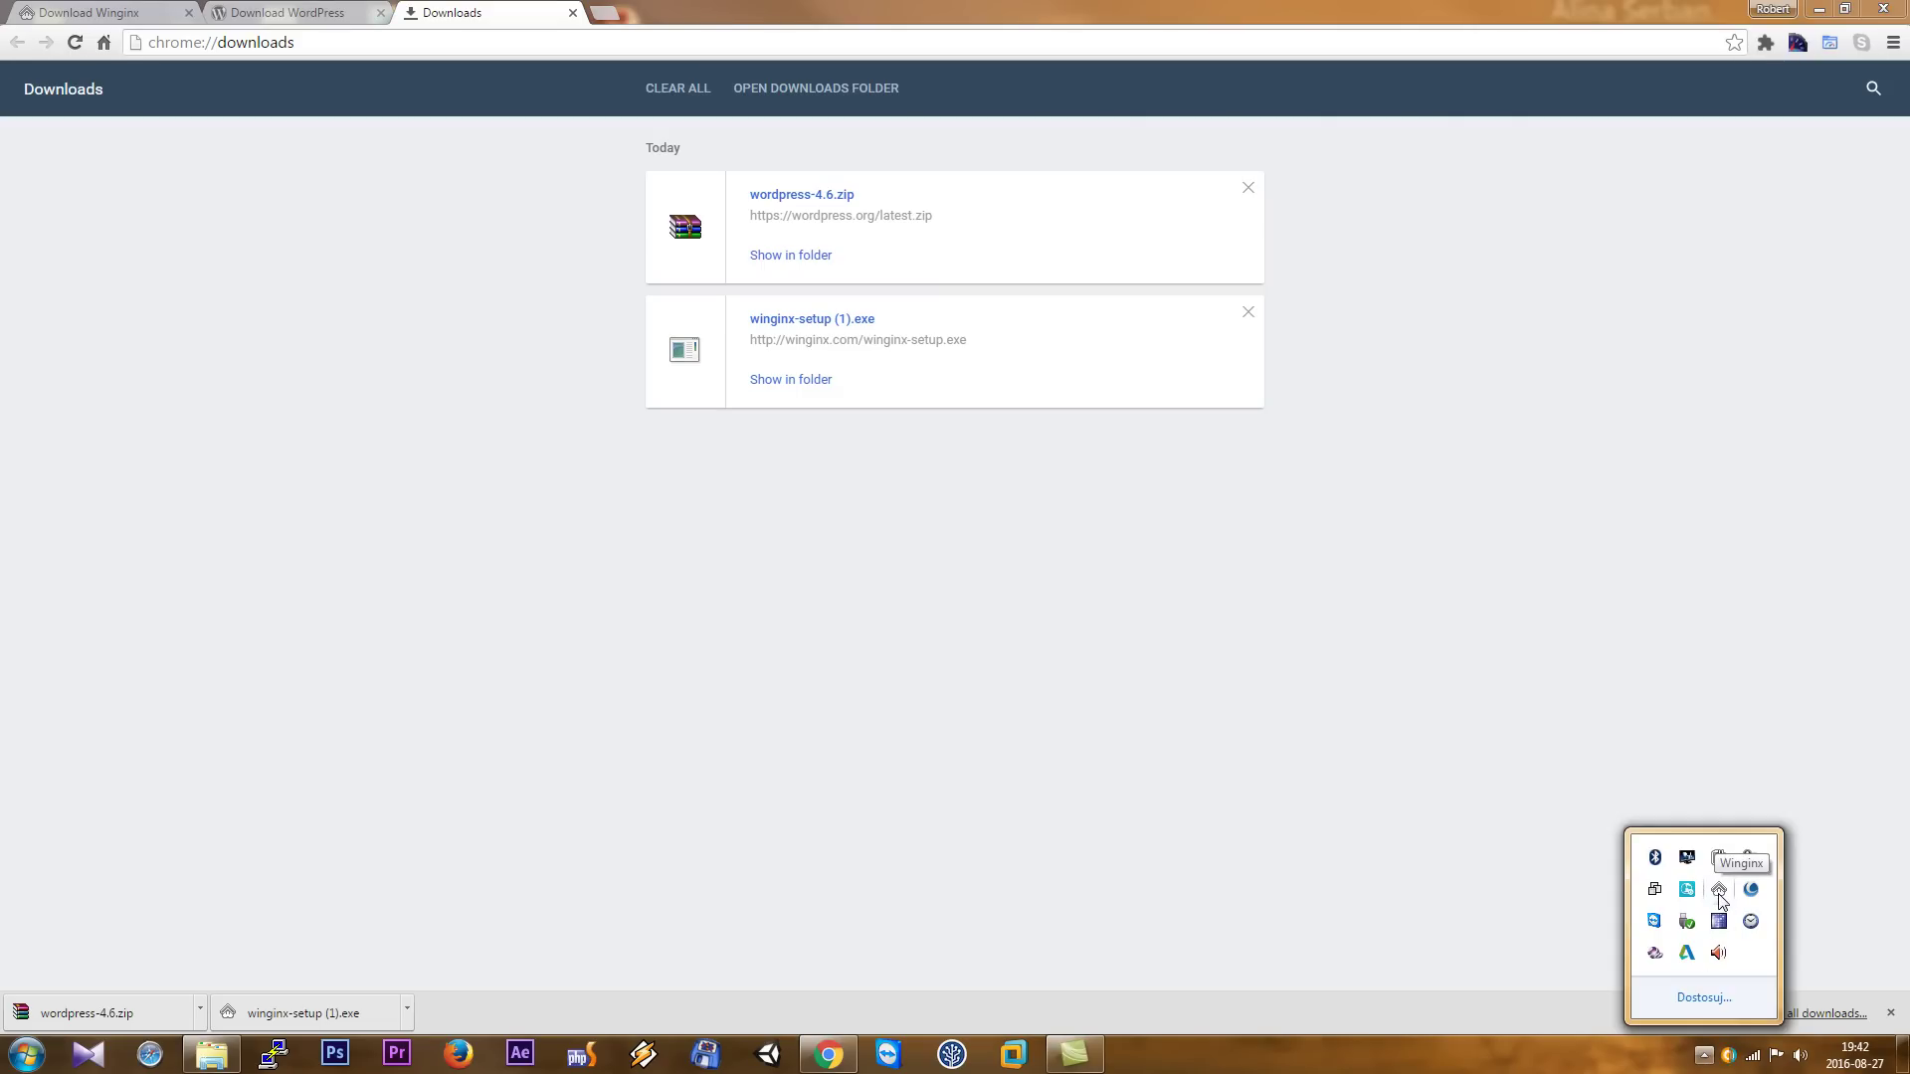
{"action": "left_click", "coordinate": [1719, 890]}
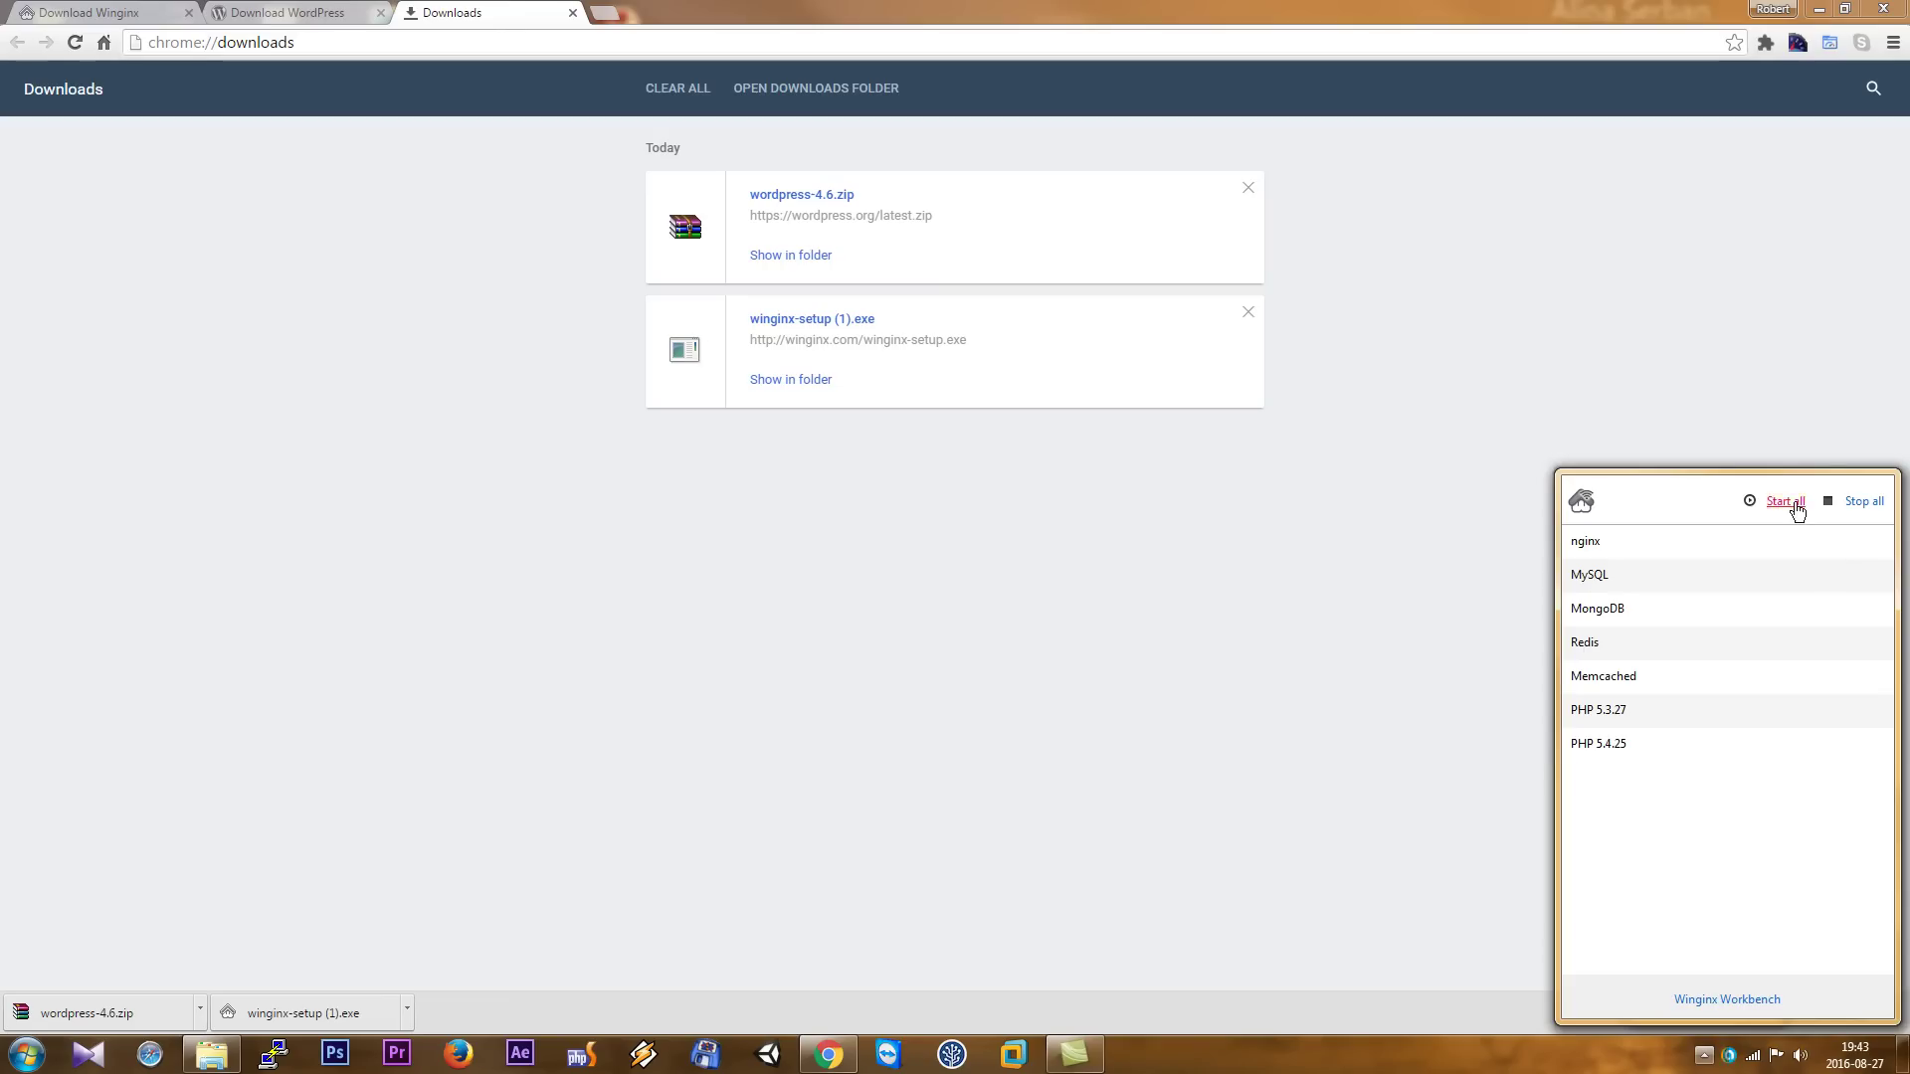
{"action": "left_click", "coordinate": [1773, 503]}
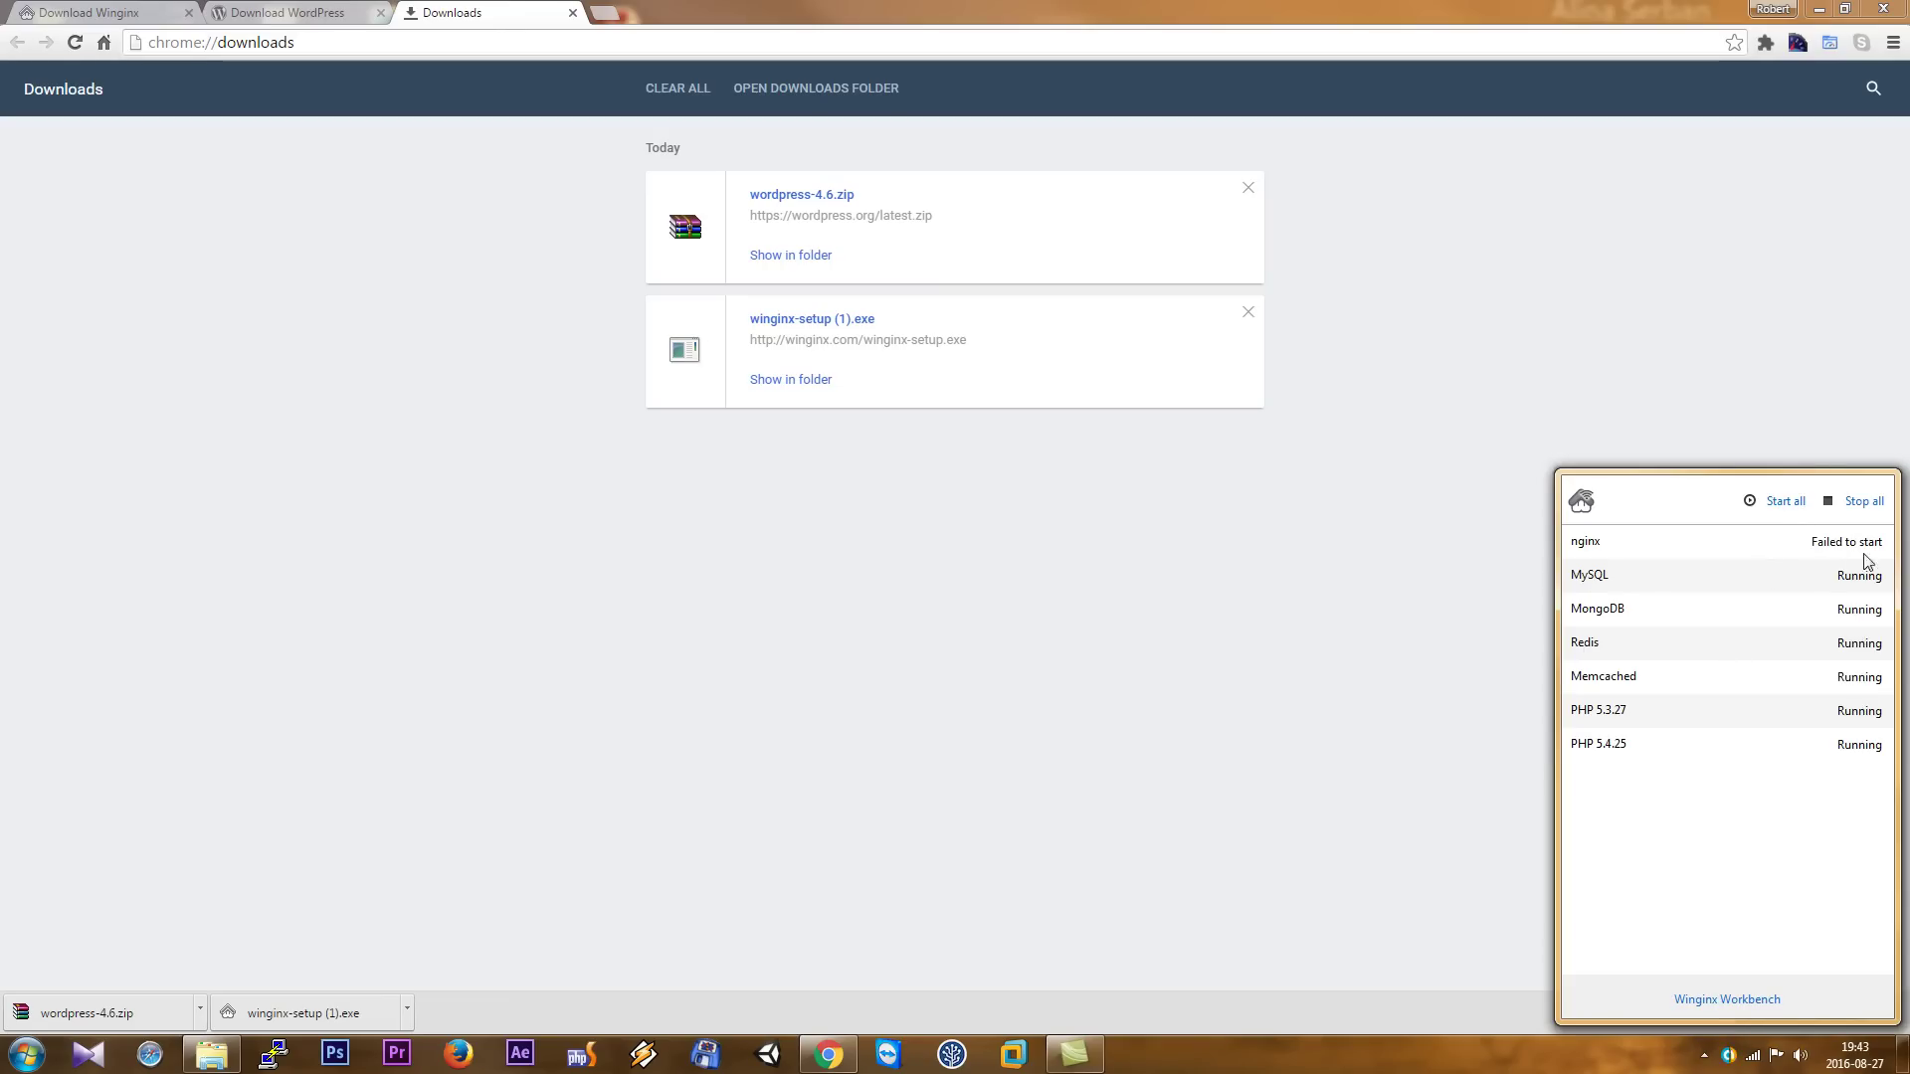
{"action": "left_click", "coordinate": [1721, 1000]}
{"action": "left_click", "coordinate": [652, 297]}
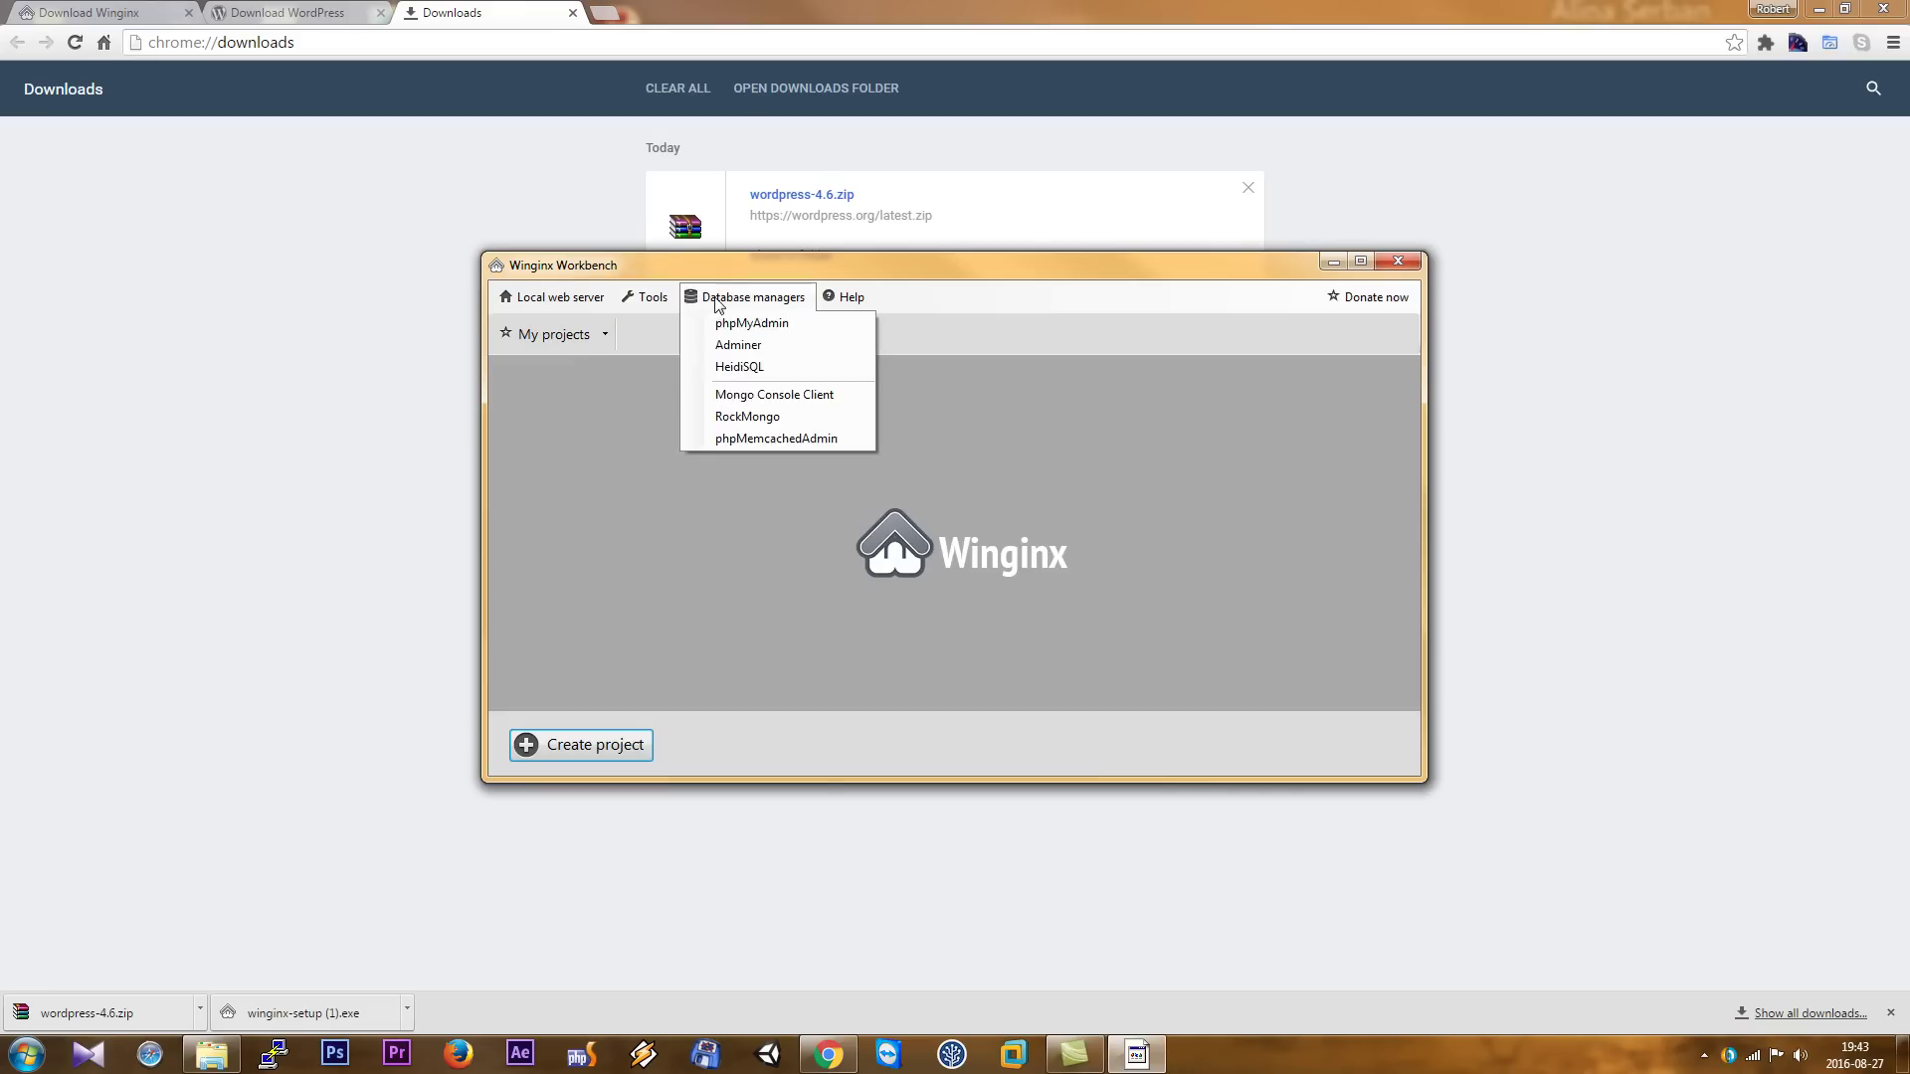
- Check the nginx error log showing binding to 127.0.0.1:443 failed, then close Workbench
{"action": "left_click", "coordinate": [665, 329]}
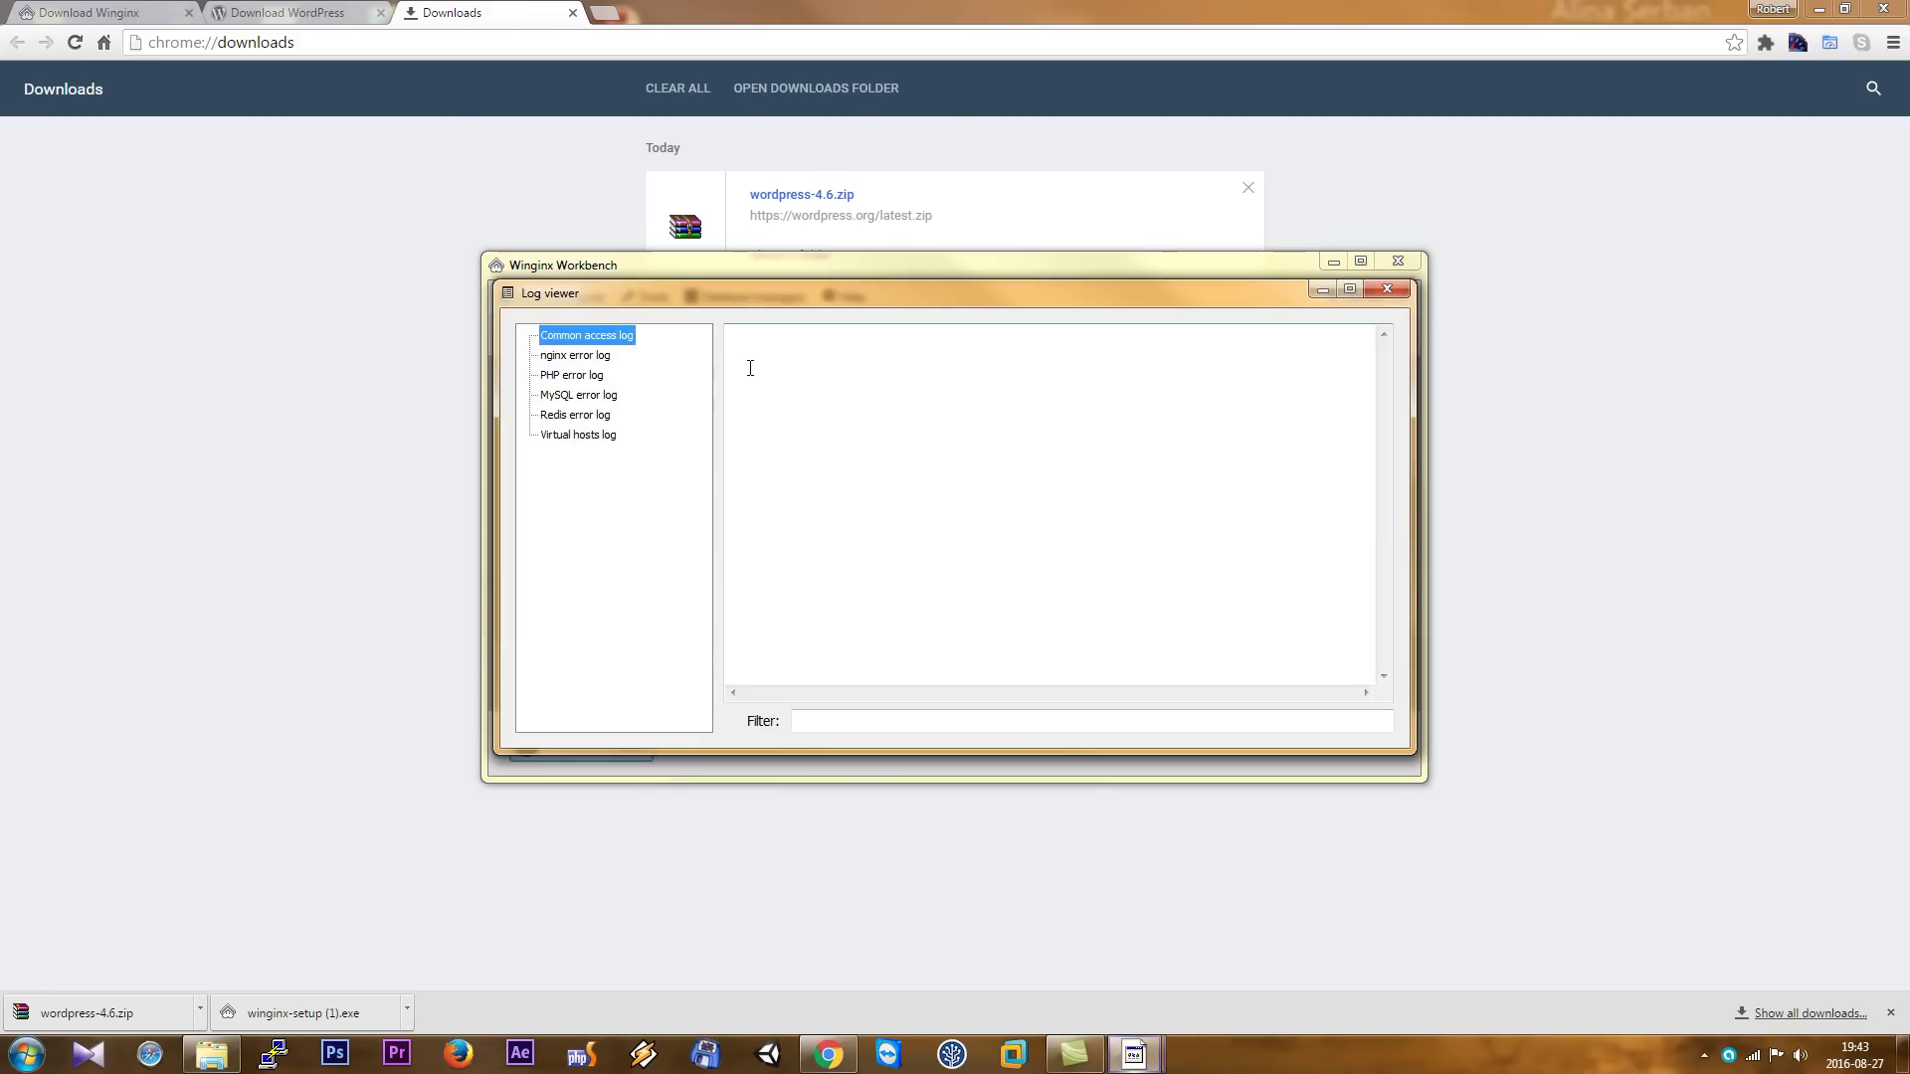
{"action": "left_click", "coordinate": [570, 355]}
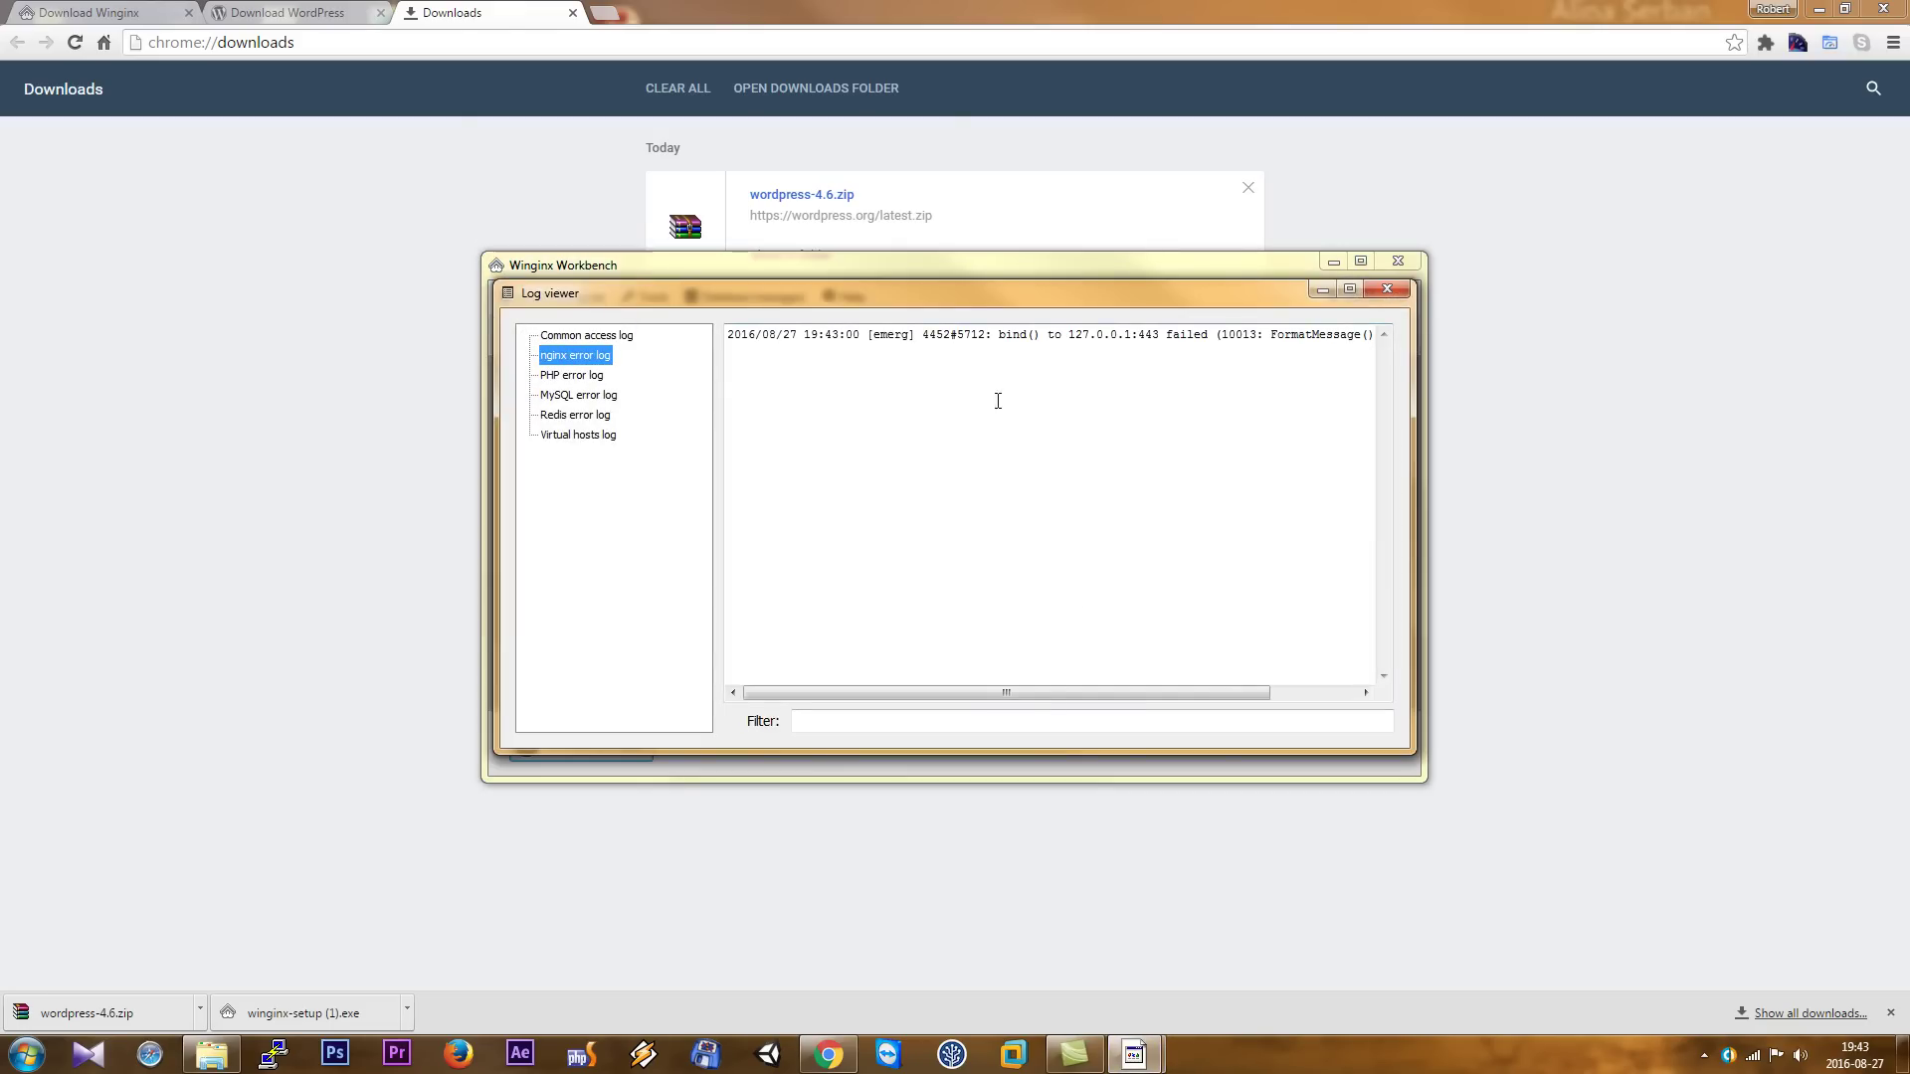
{"action": "left_click_drag", "start_coordinate": [1045, 694], "coordinate": [1214, 699]}
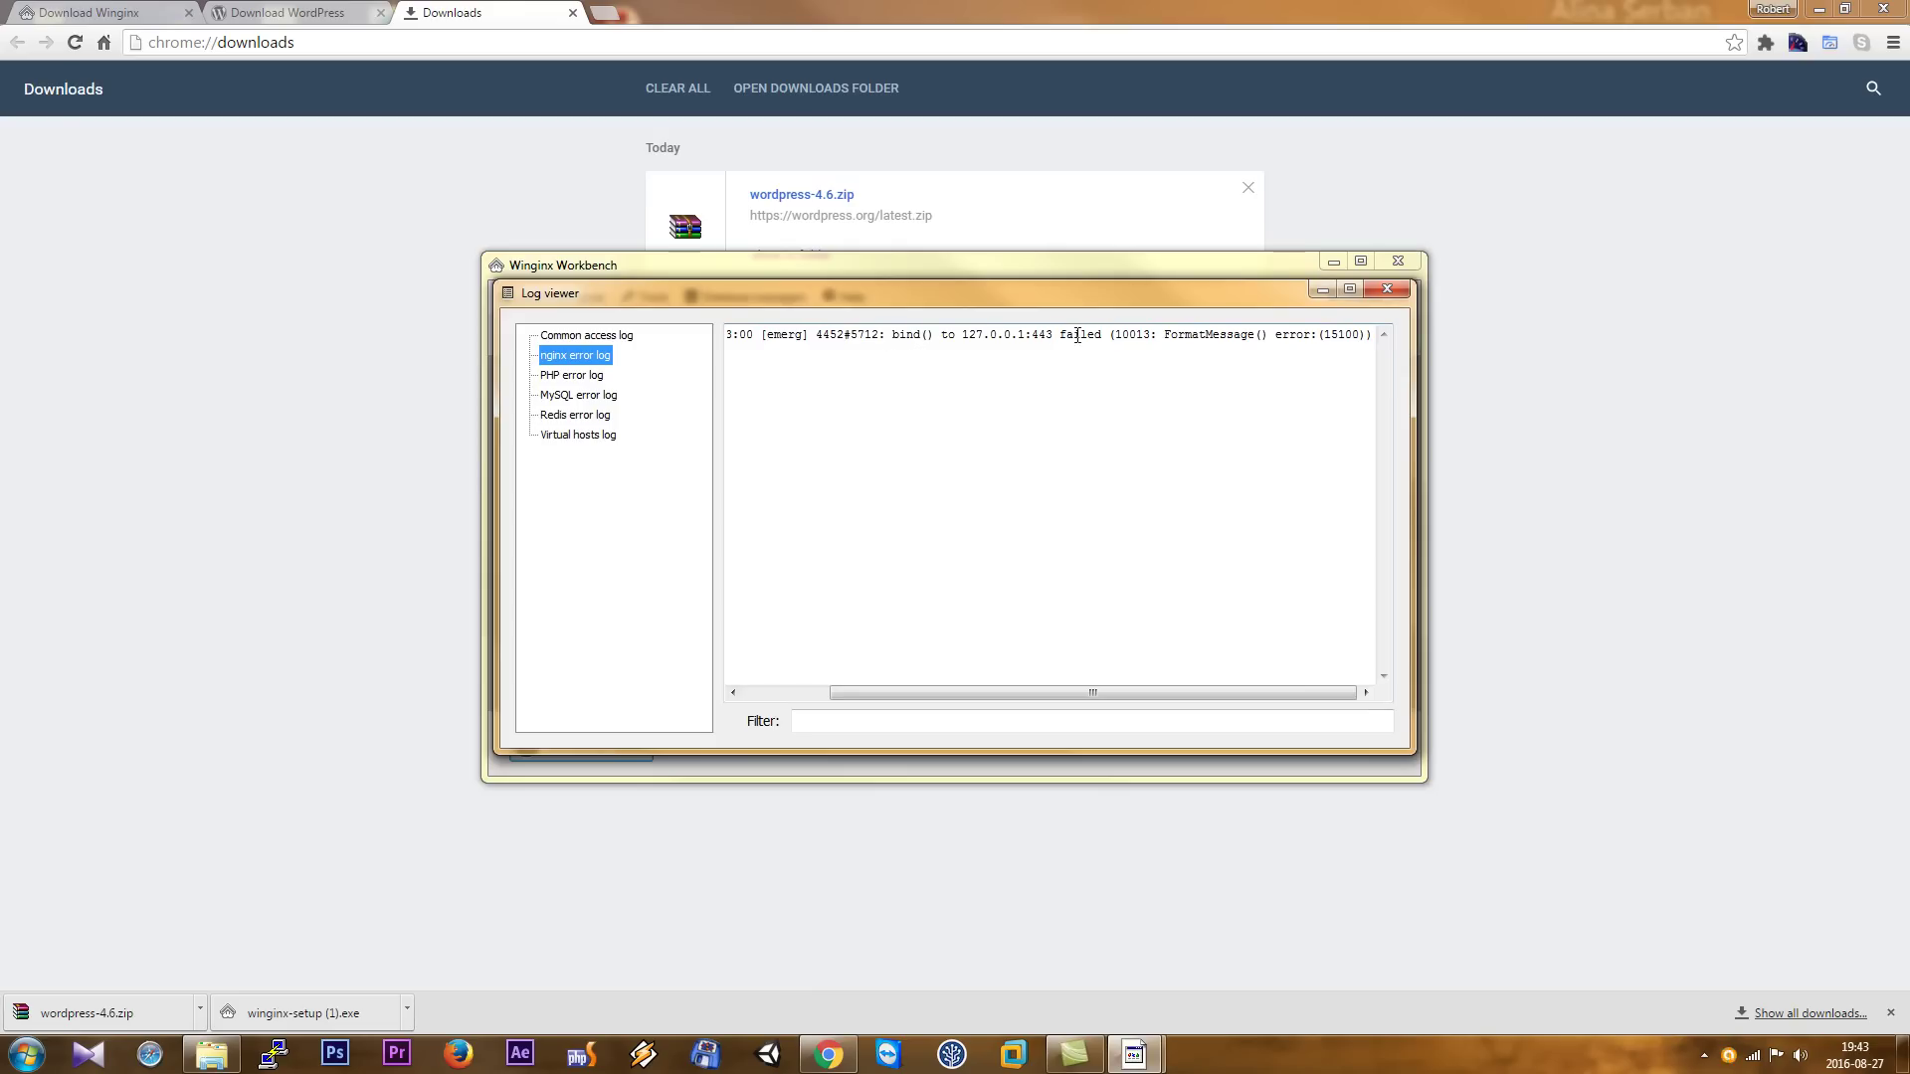
{"action": "left_click_drag", "start_coordinate": [1054, 335], "coordinate": [1029, 337]}
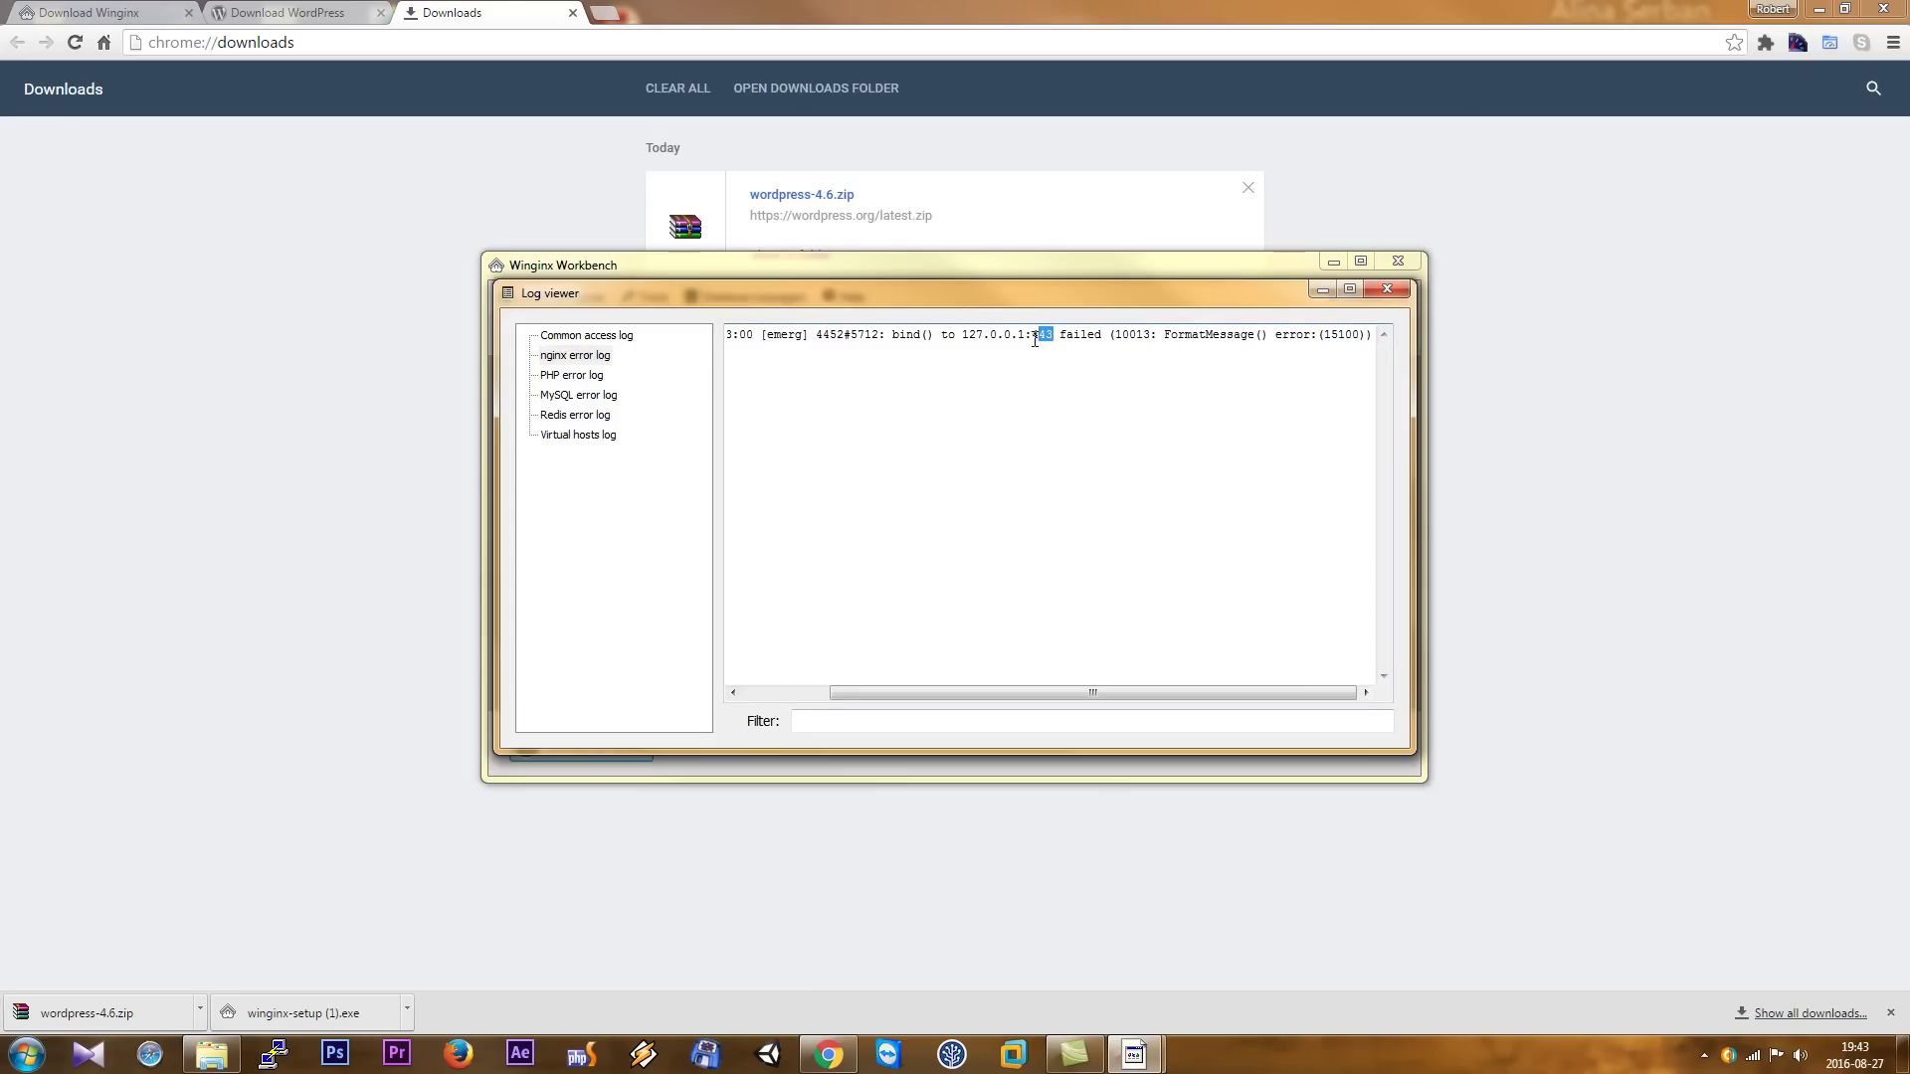
{"action": "left_click", "coordinate": [1396, 289]}
{"action": "left_click", "coordinate": [1398, 263]}
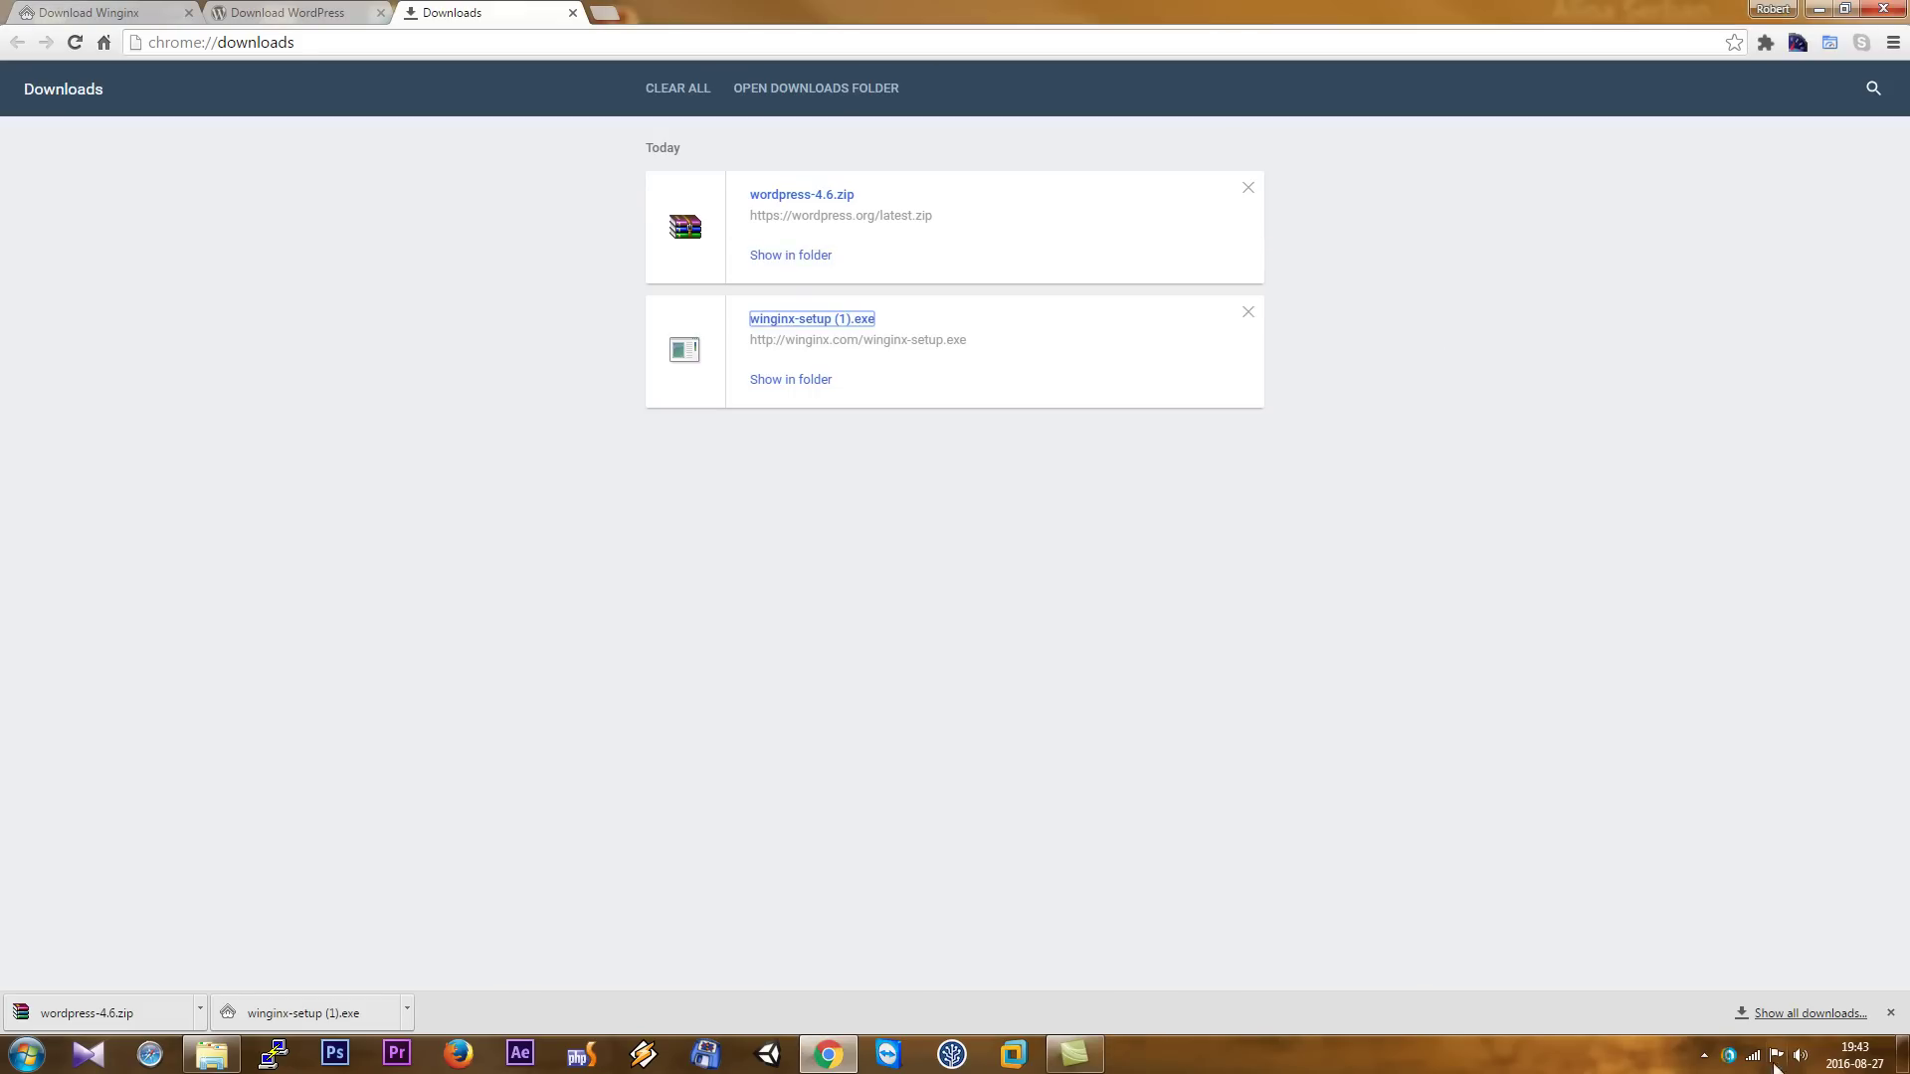
- Stop all Winginx services from the tray panel
{"action": "left_click", "coordinate": [1704, 1055]}
{"action": "left_click", "coordinate": [1710, 894]}
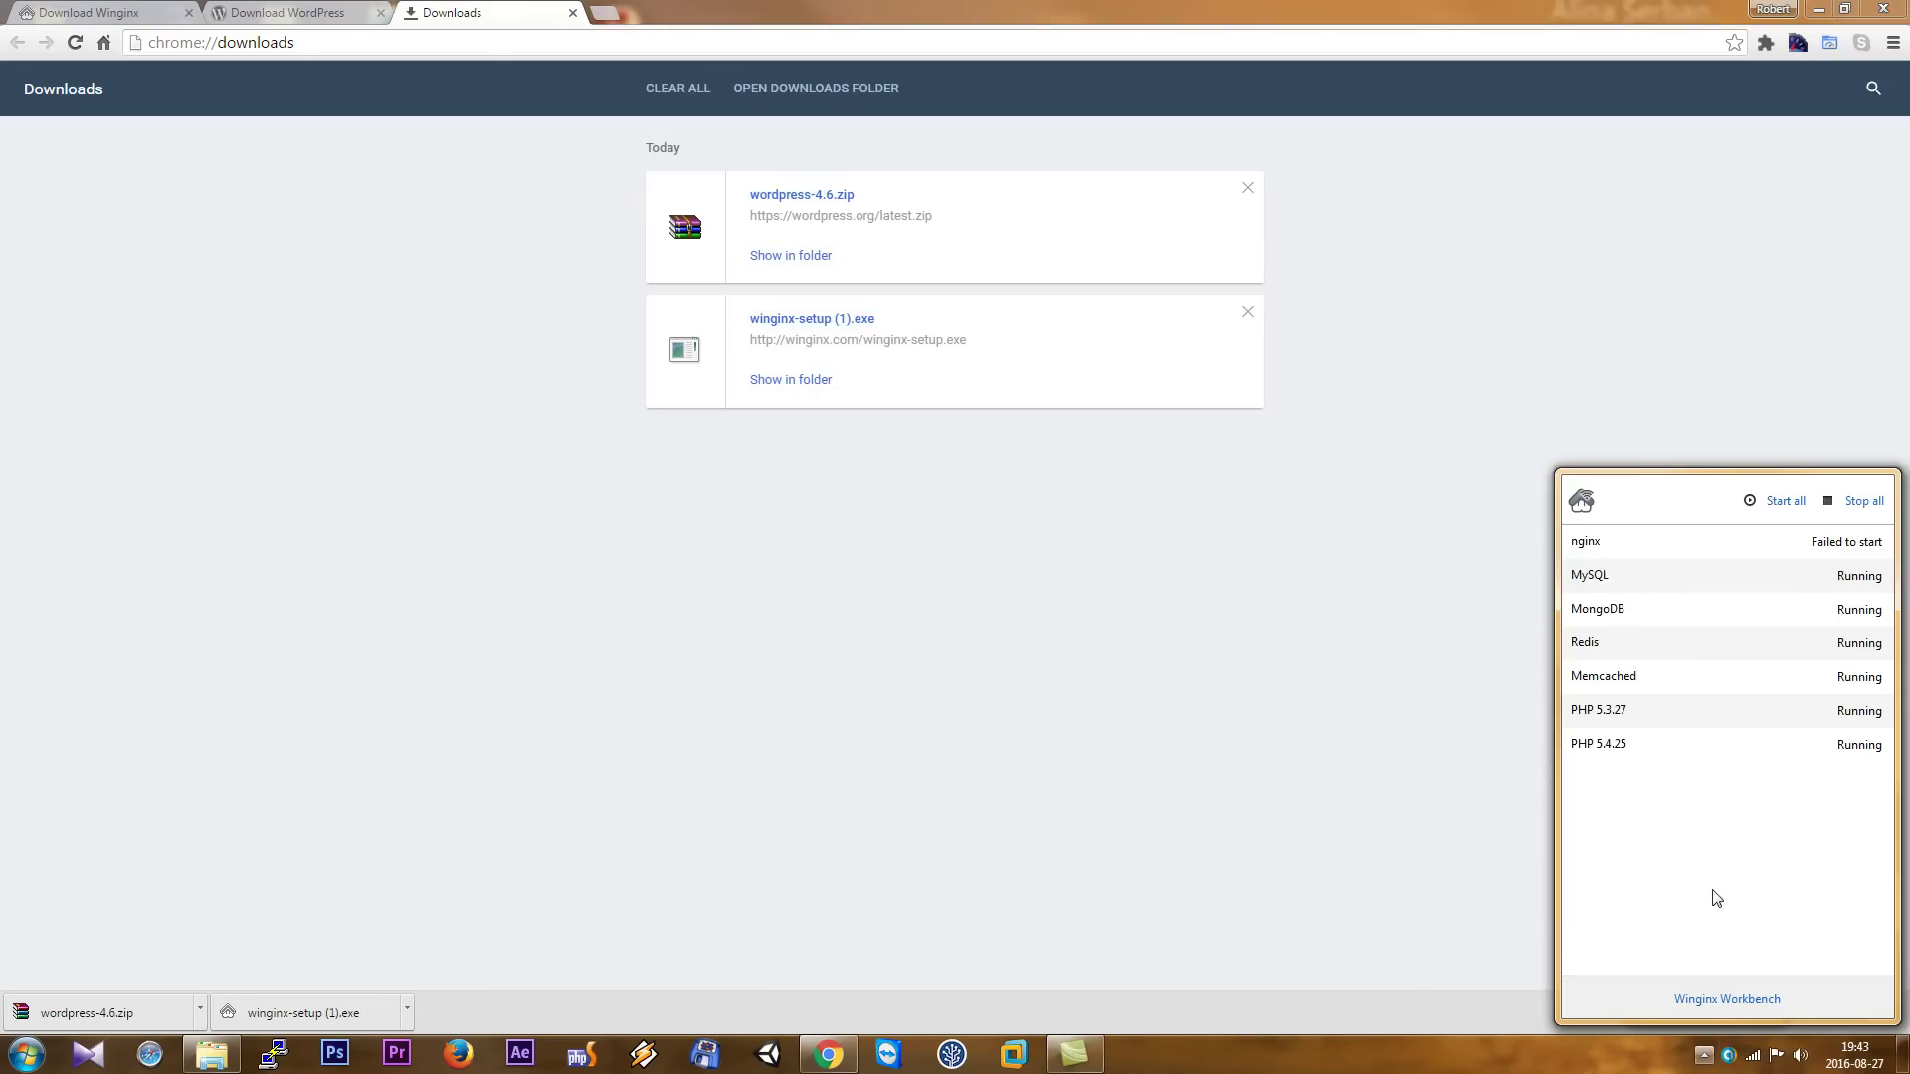
{"action": "left_click", "coordinate": [1861, 510]}
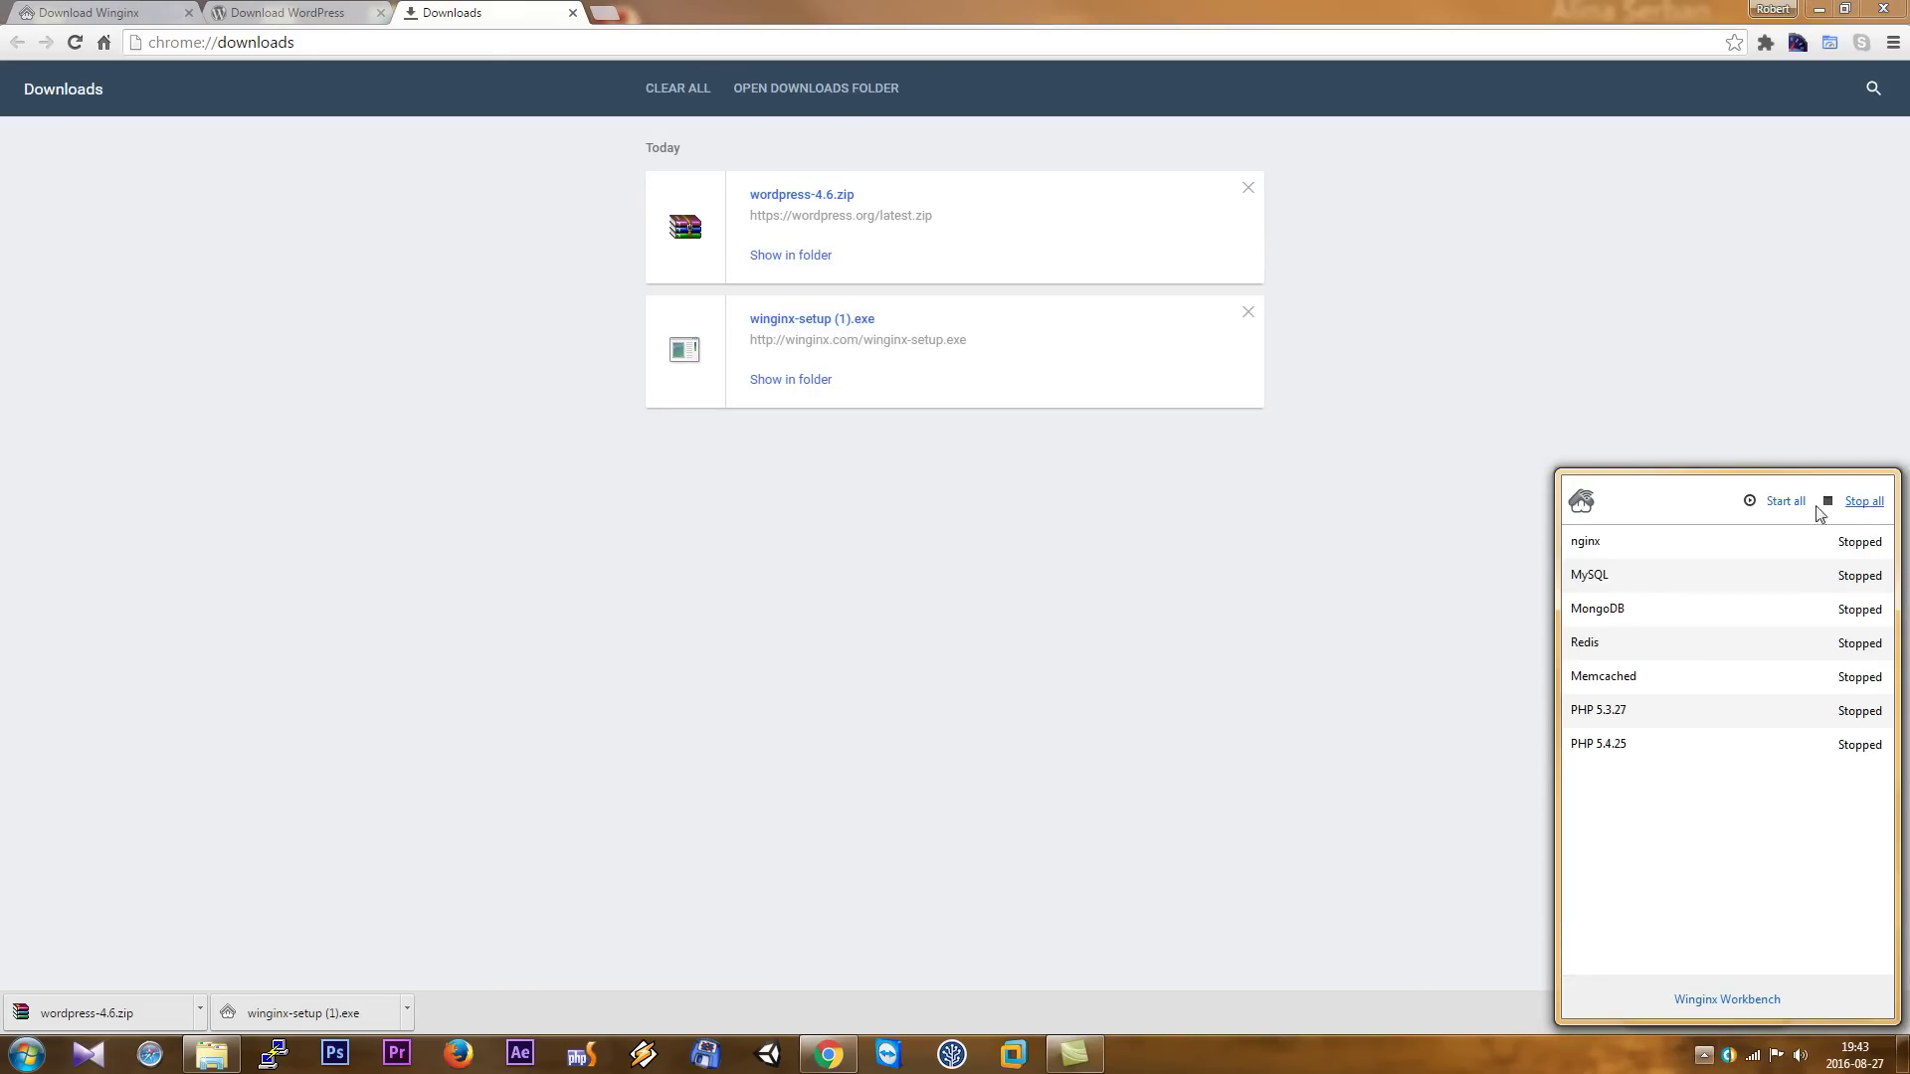
- Open C:\Winginx\conf\nginx.conf in HateML Pro from Windows Explorer
{"action": "left_click", "coordinate": [211, 1054]}
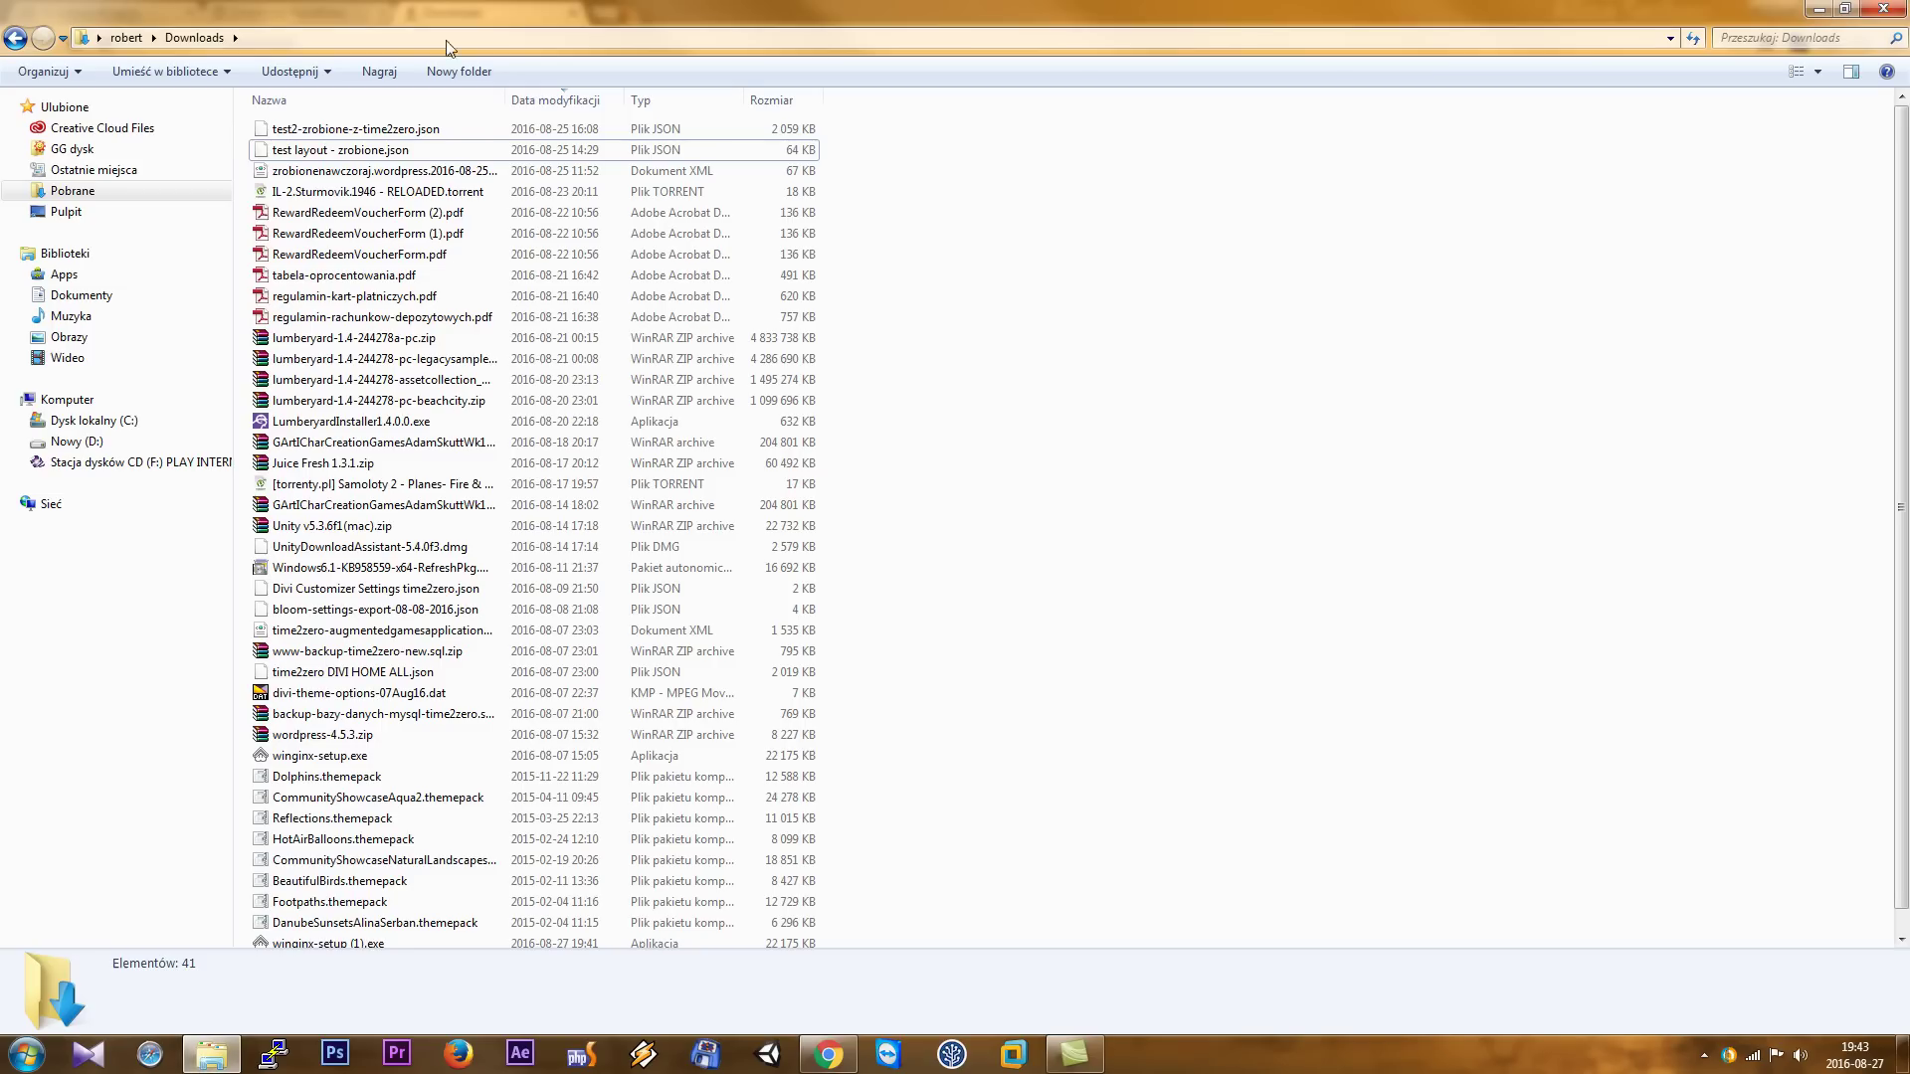
{"action": "left_click", "coordinate": [100, 421]}
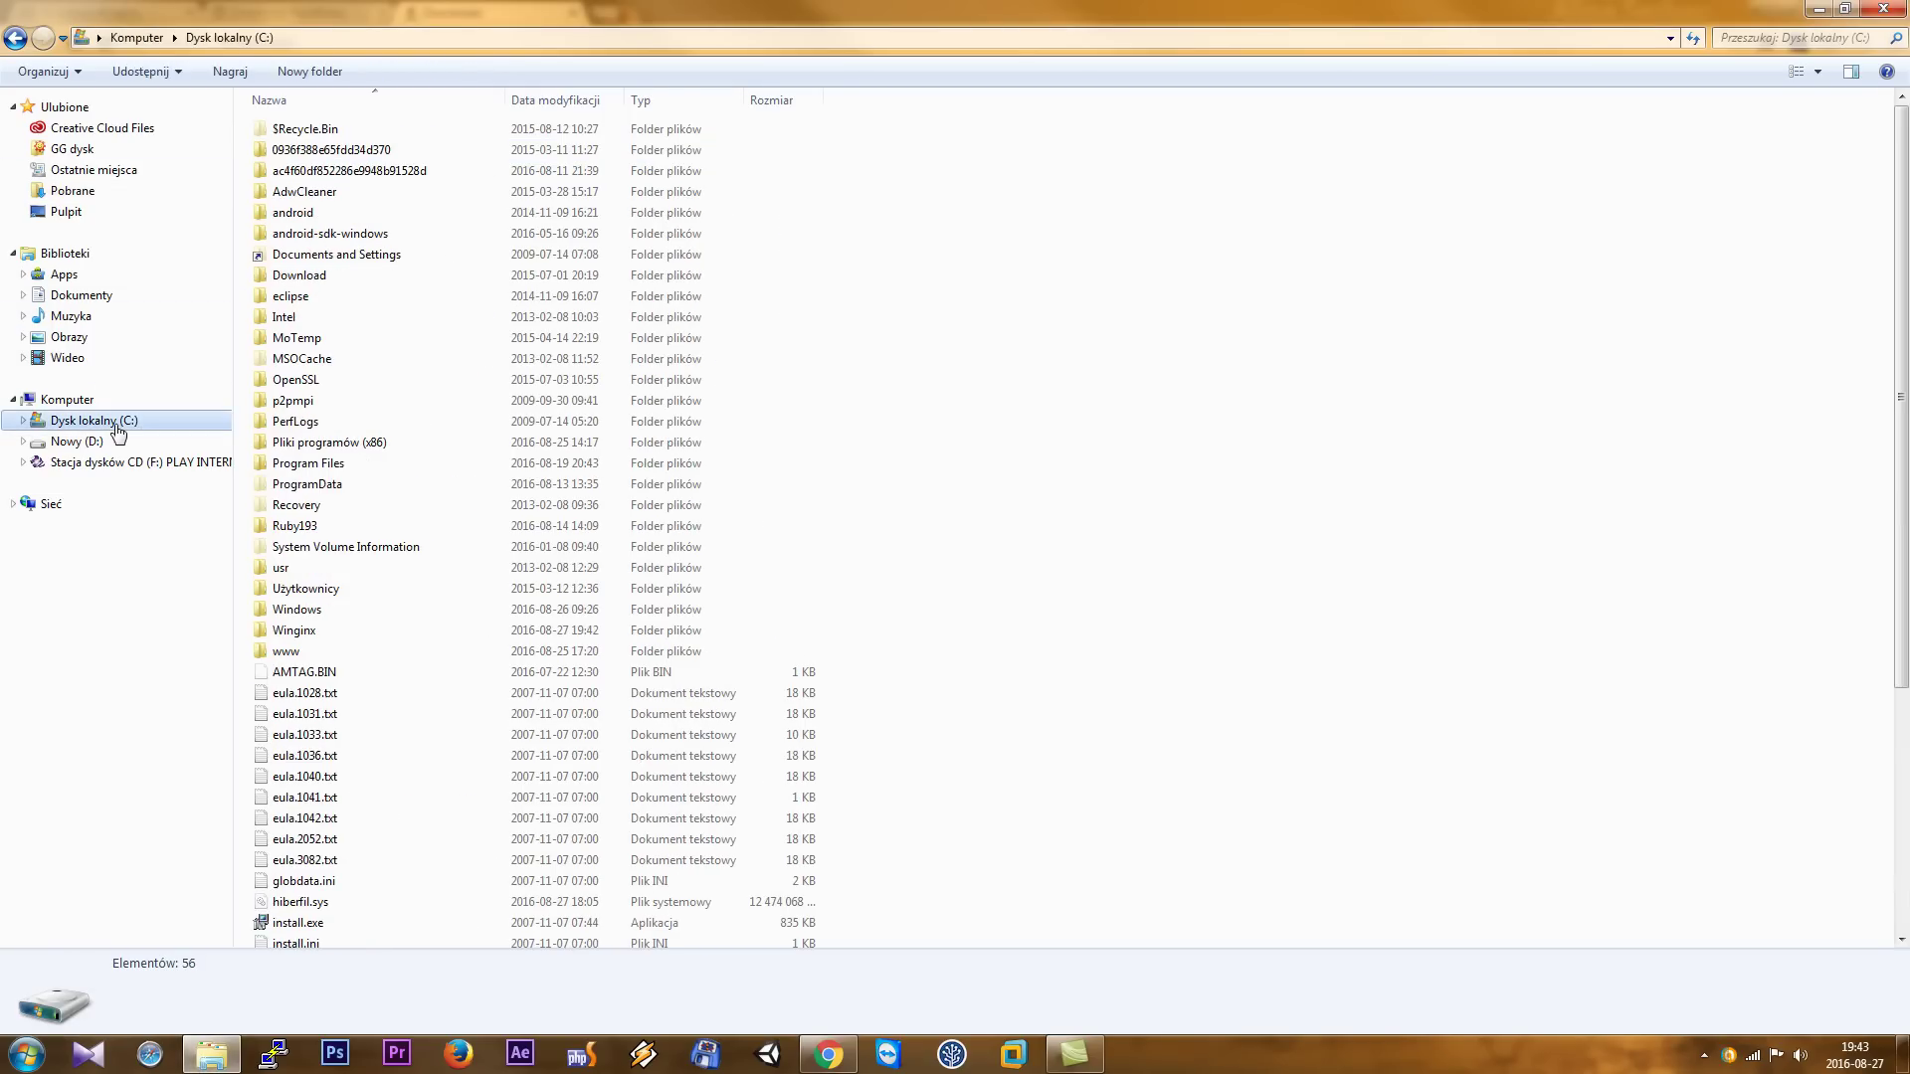
{"action": "double_click", "coordinate": [335, 635]}
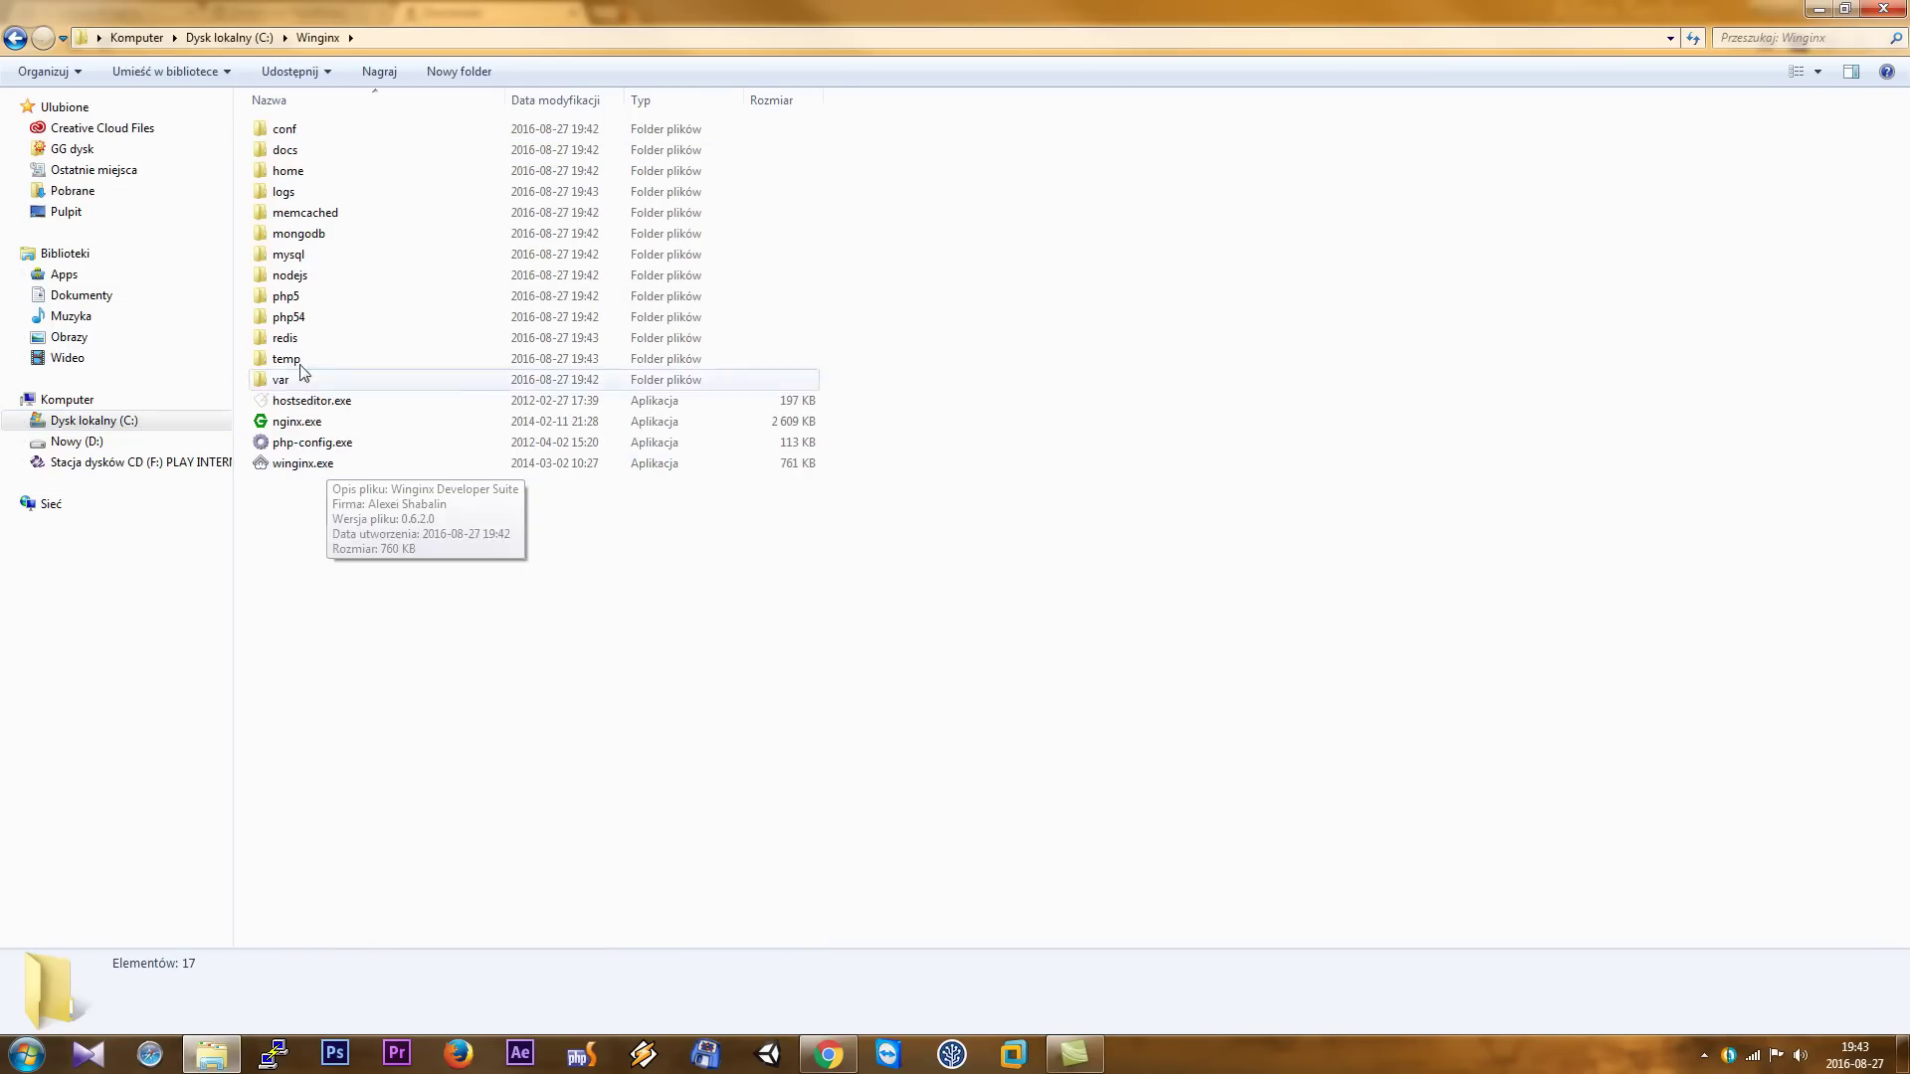
{"action": "double_click", "coordinate": [288, 130]}
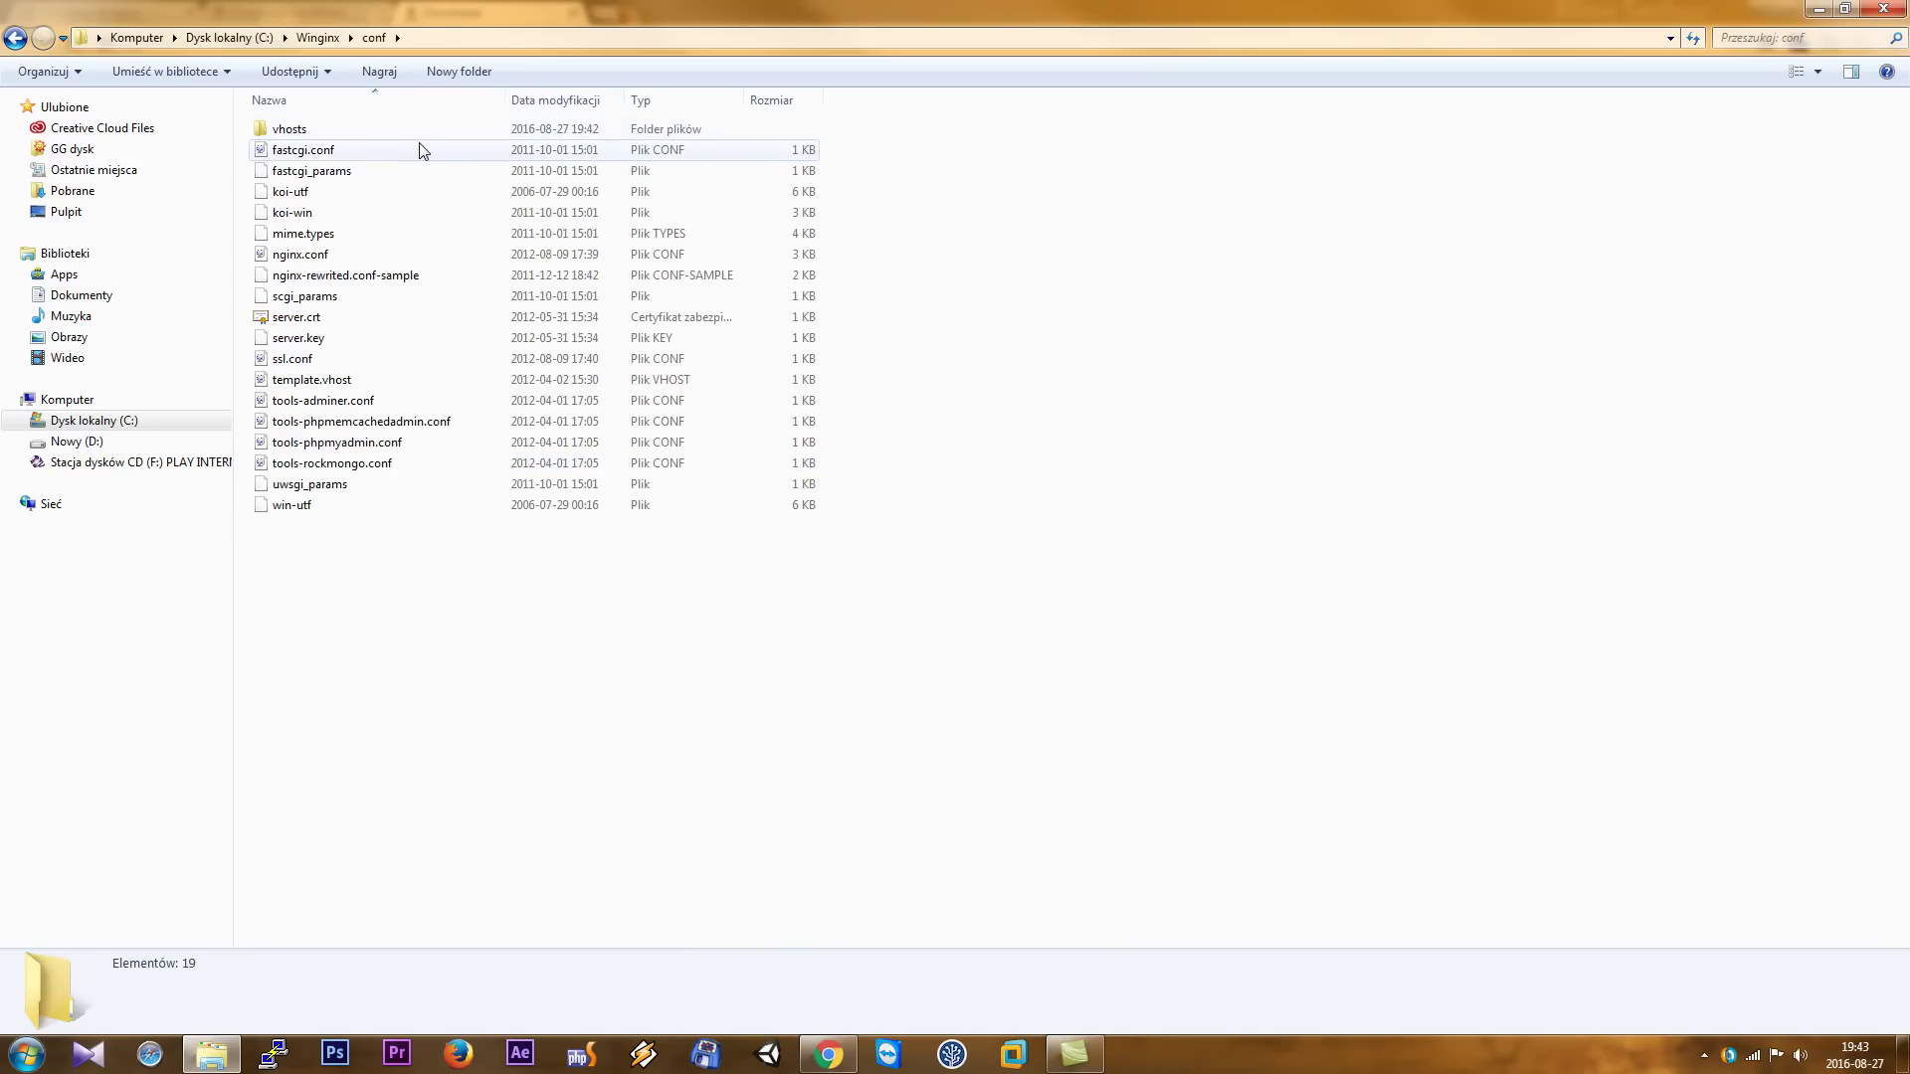
{"action": "right_click", "coordinate": [315, 258]}
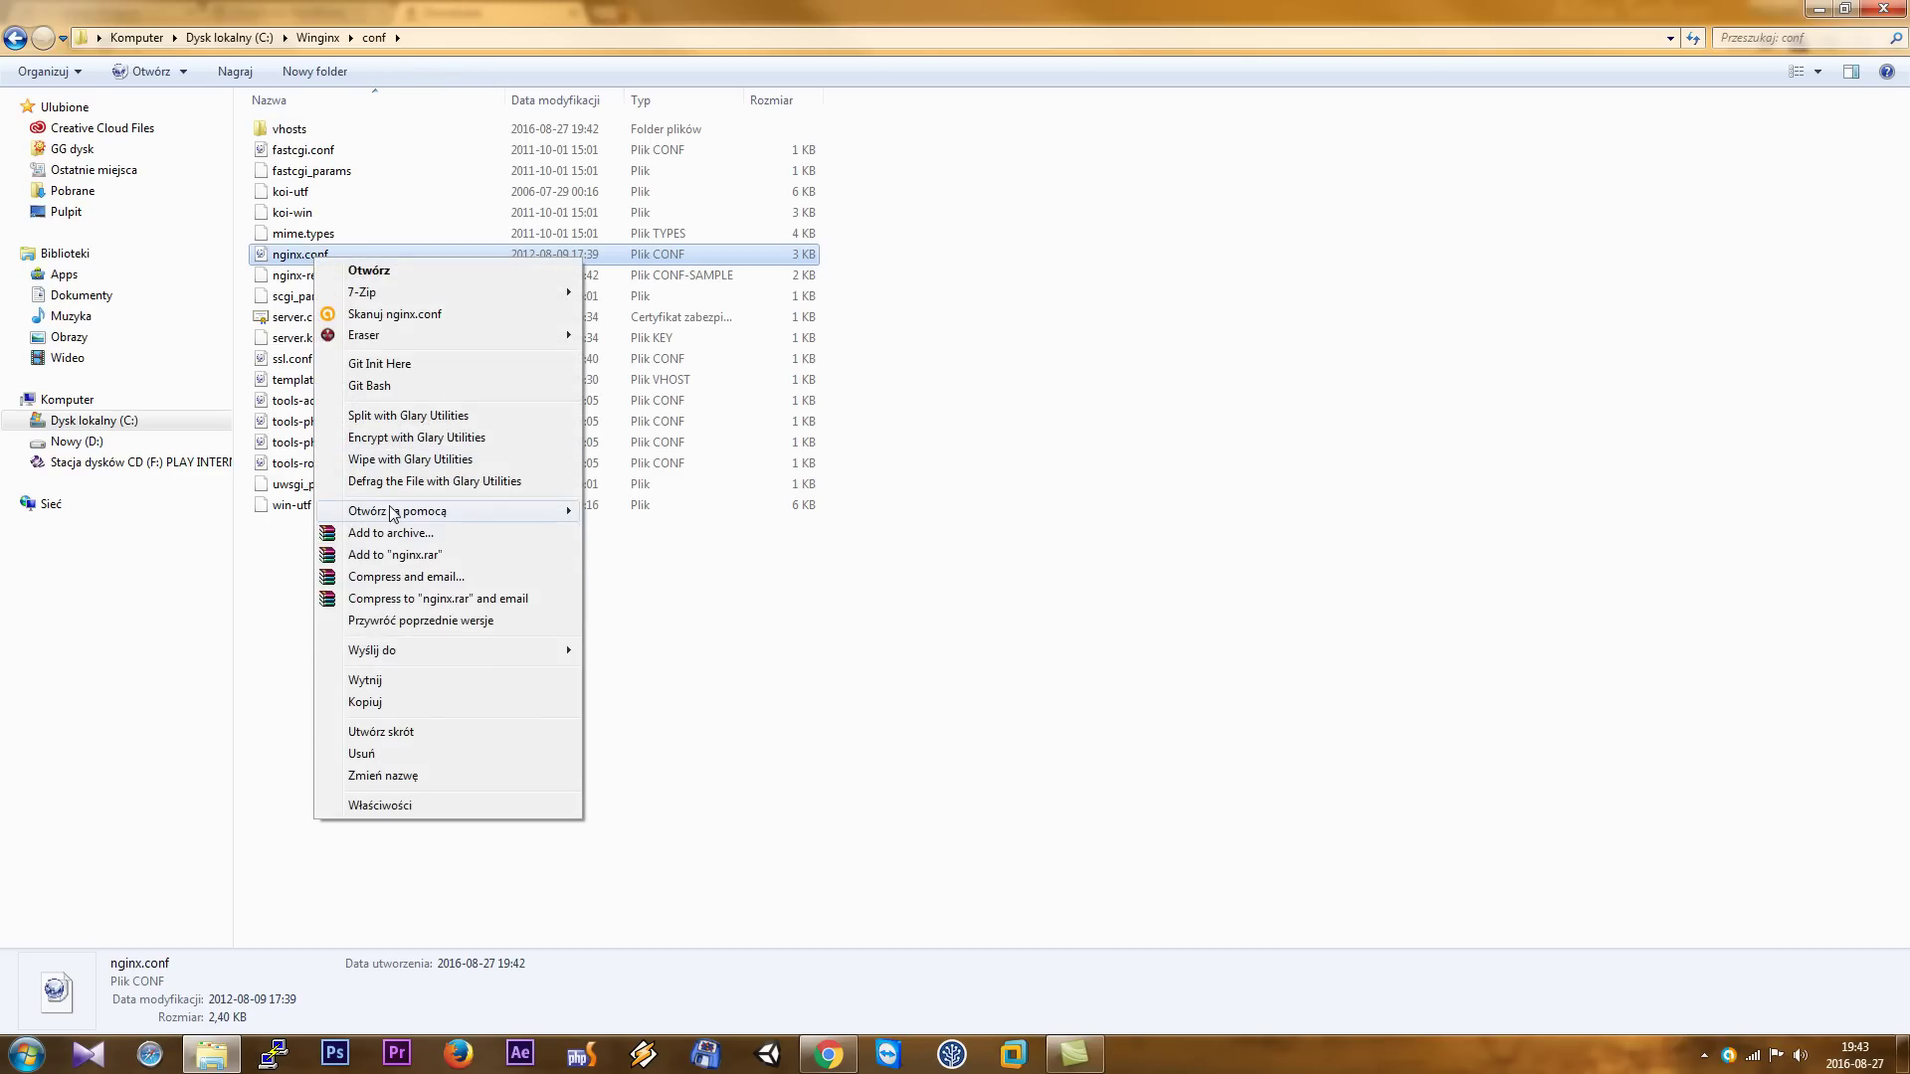
{"action": "mouse_move", "coordinate": [390, 515]}
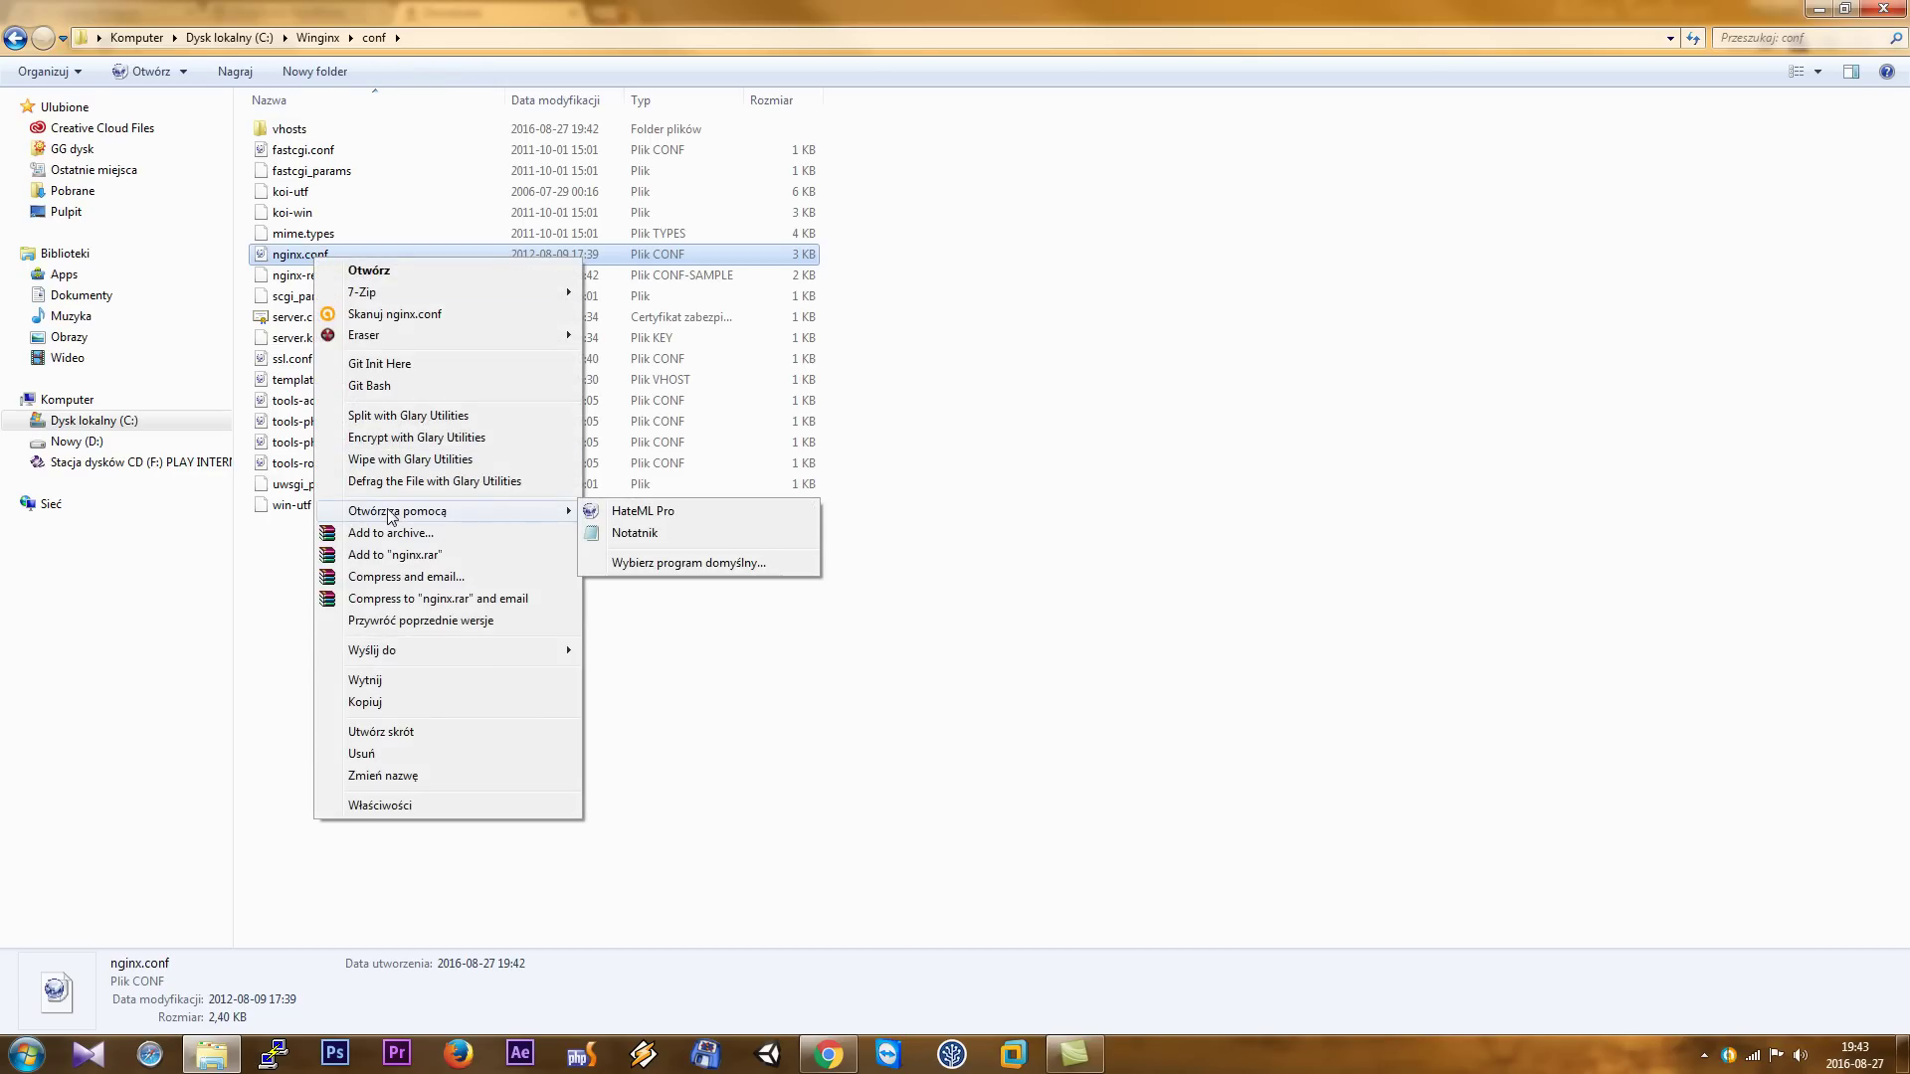
{"action": "left_click", "coordinate": [637, 512]}
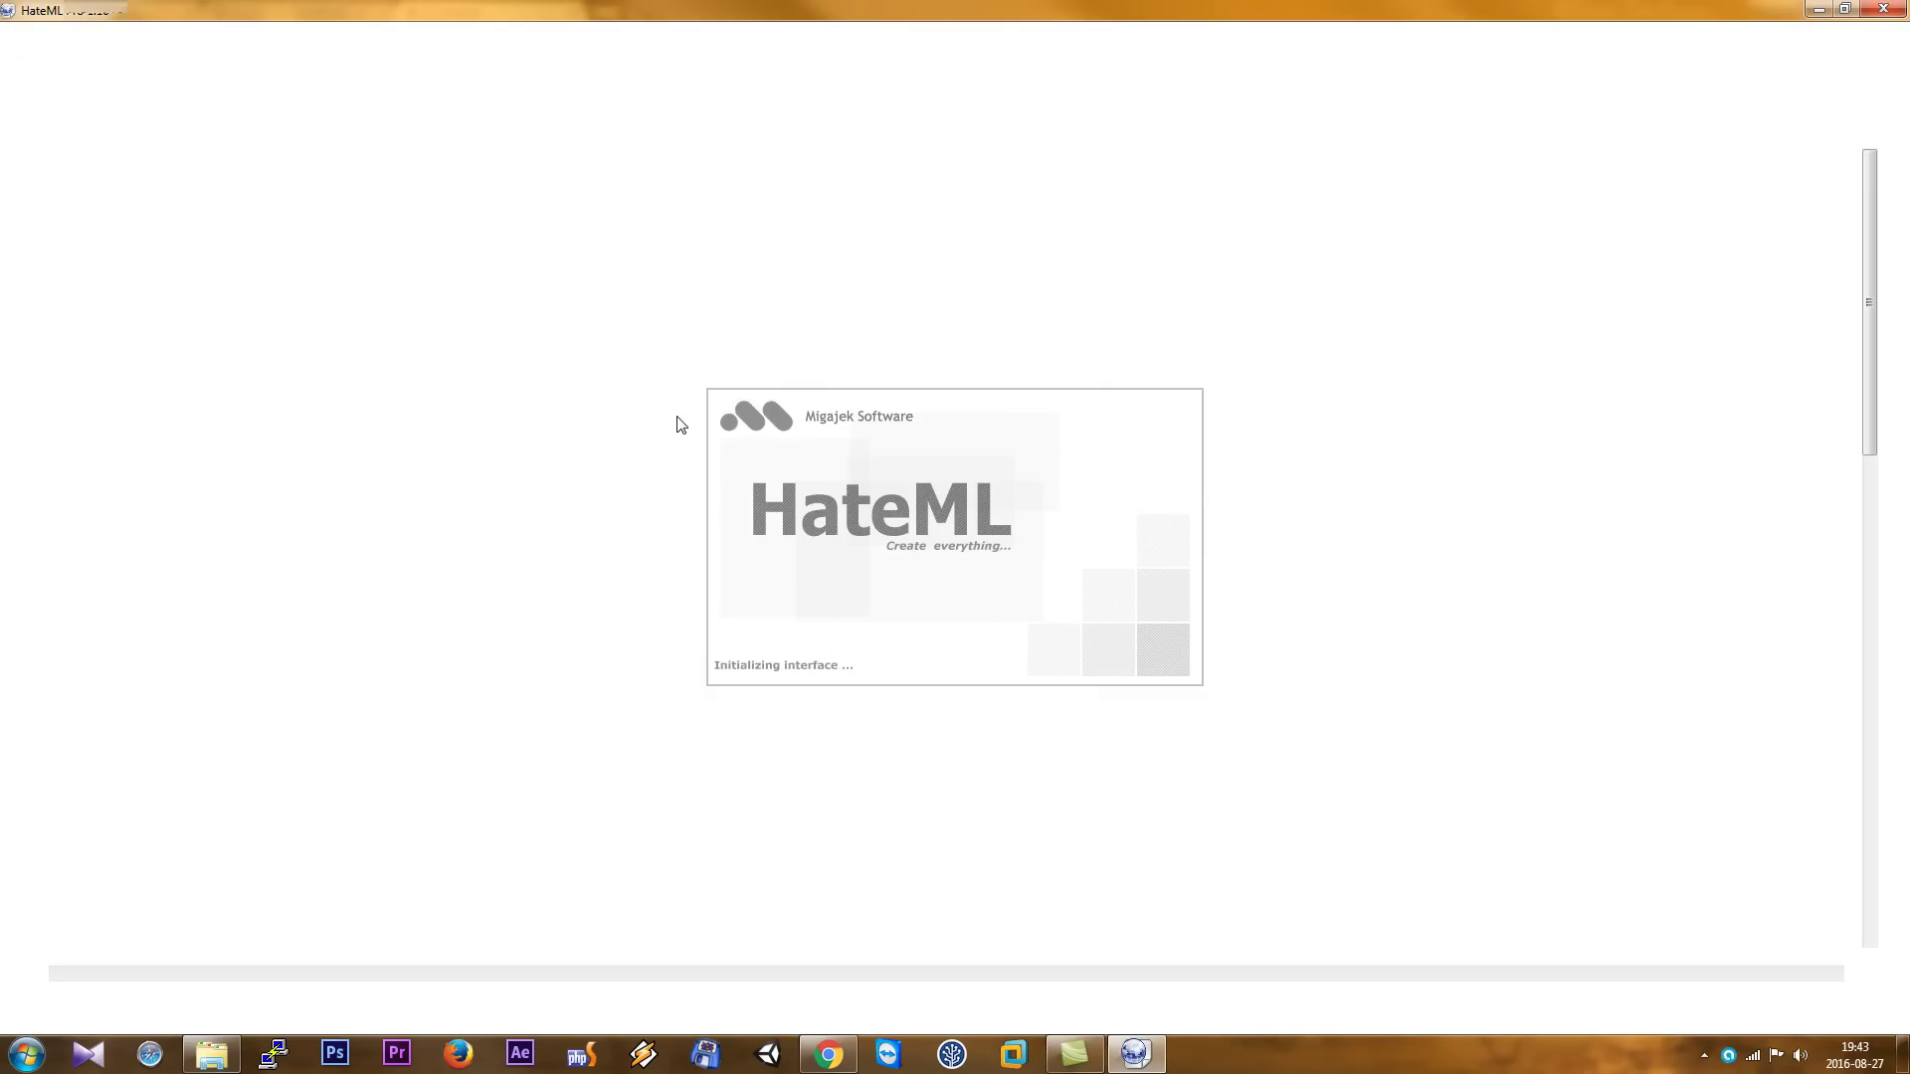
- Change the second server block's listen address from 127.0.0.1:443 to 127.0.0.1:8443
{"action": "left_click", "coordinate": [301, 251]}
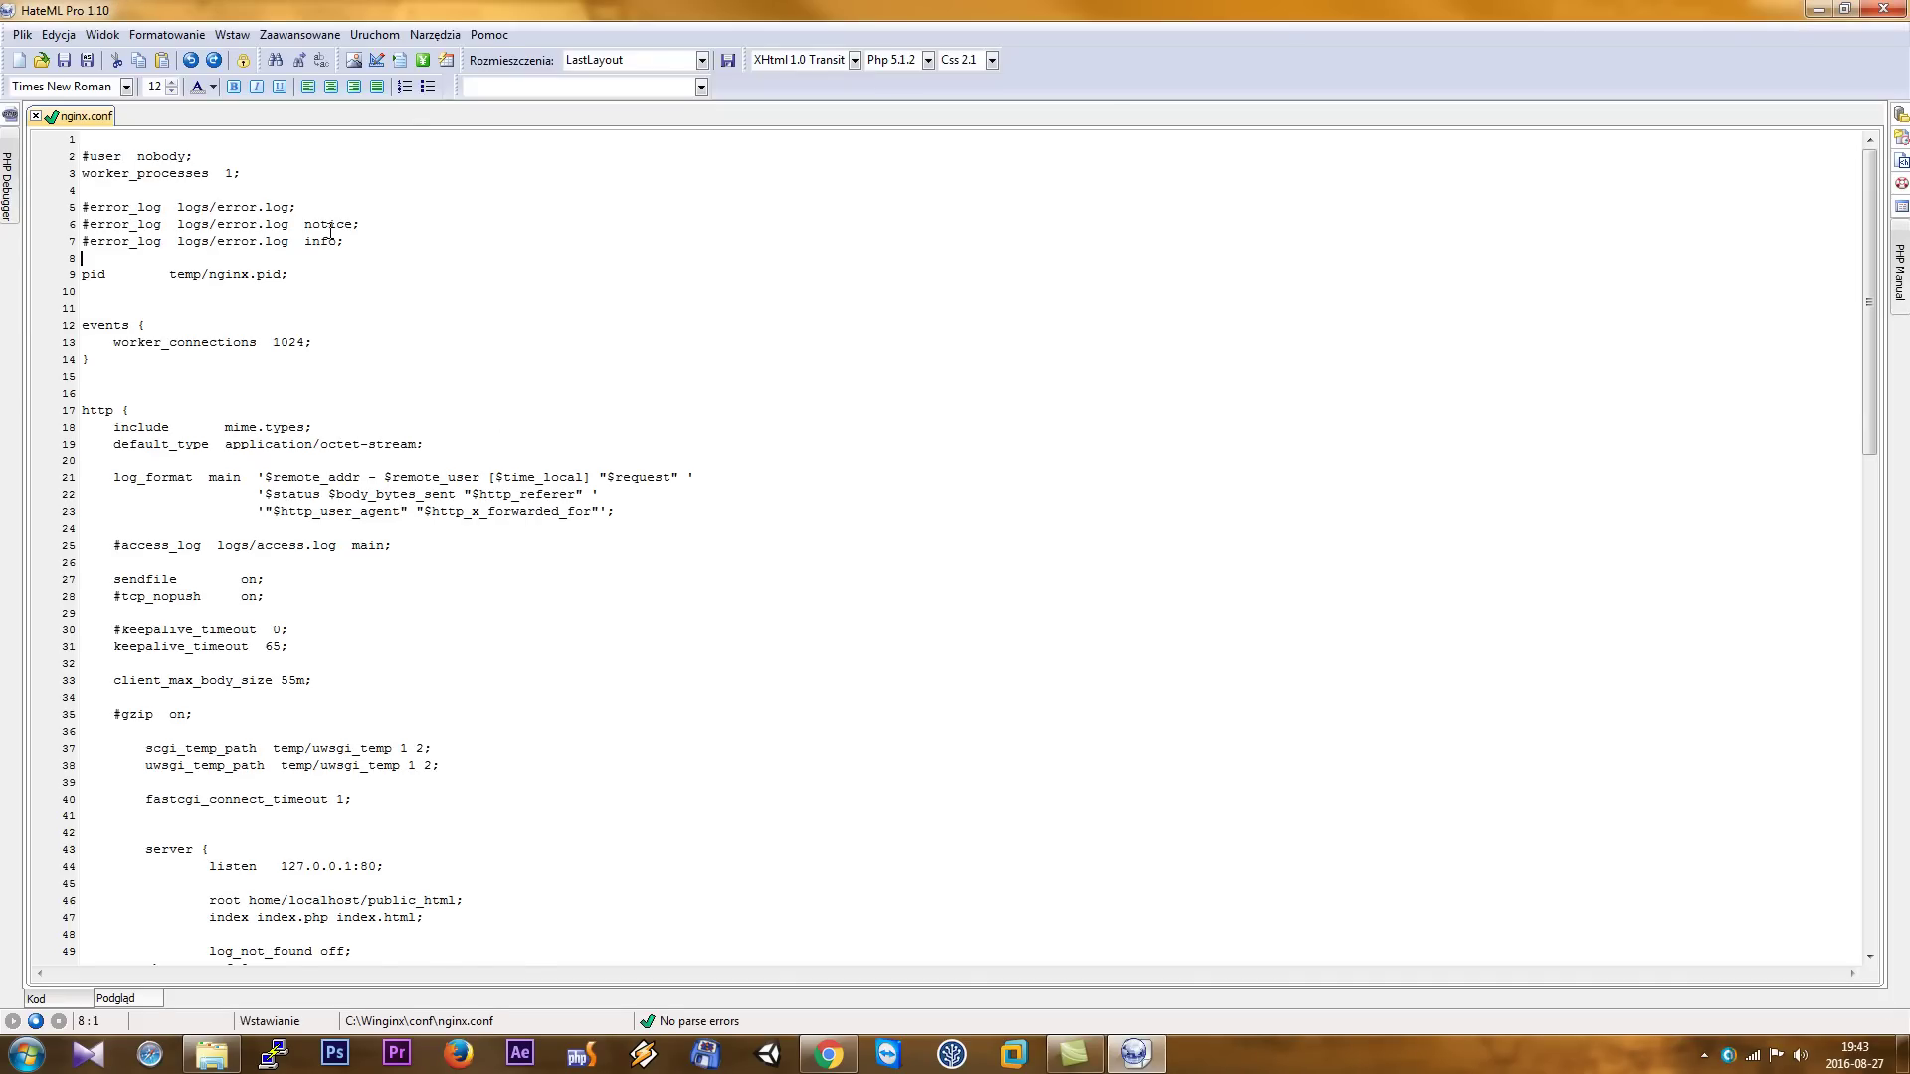
{"action": "scroll", "coordinate": [314, 248], "scroll_direction": "down", "scroll_amount": 16}
{"action": "scroll", "coordinate": [327, 248], "scroll_direction": "down", "scroll_amount": 6}
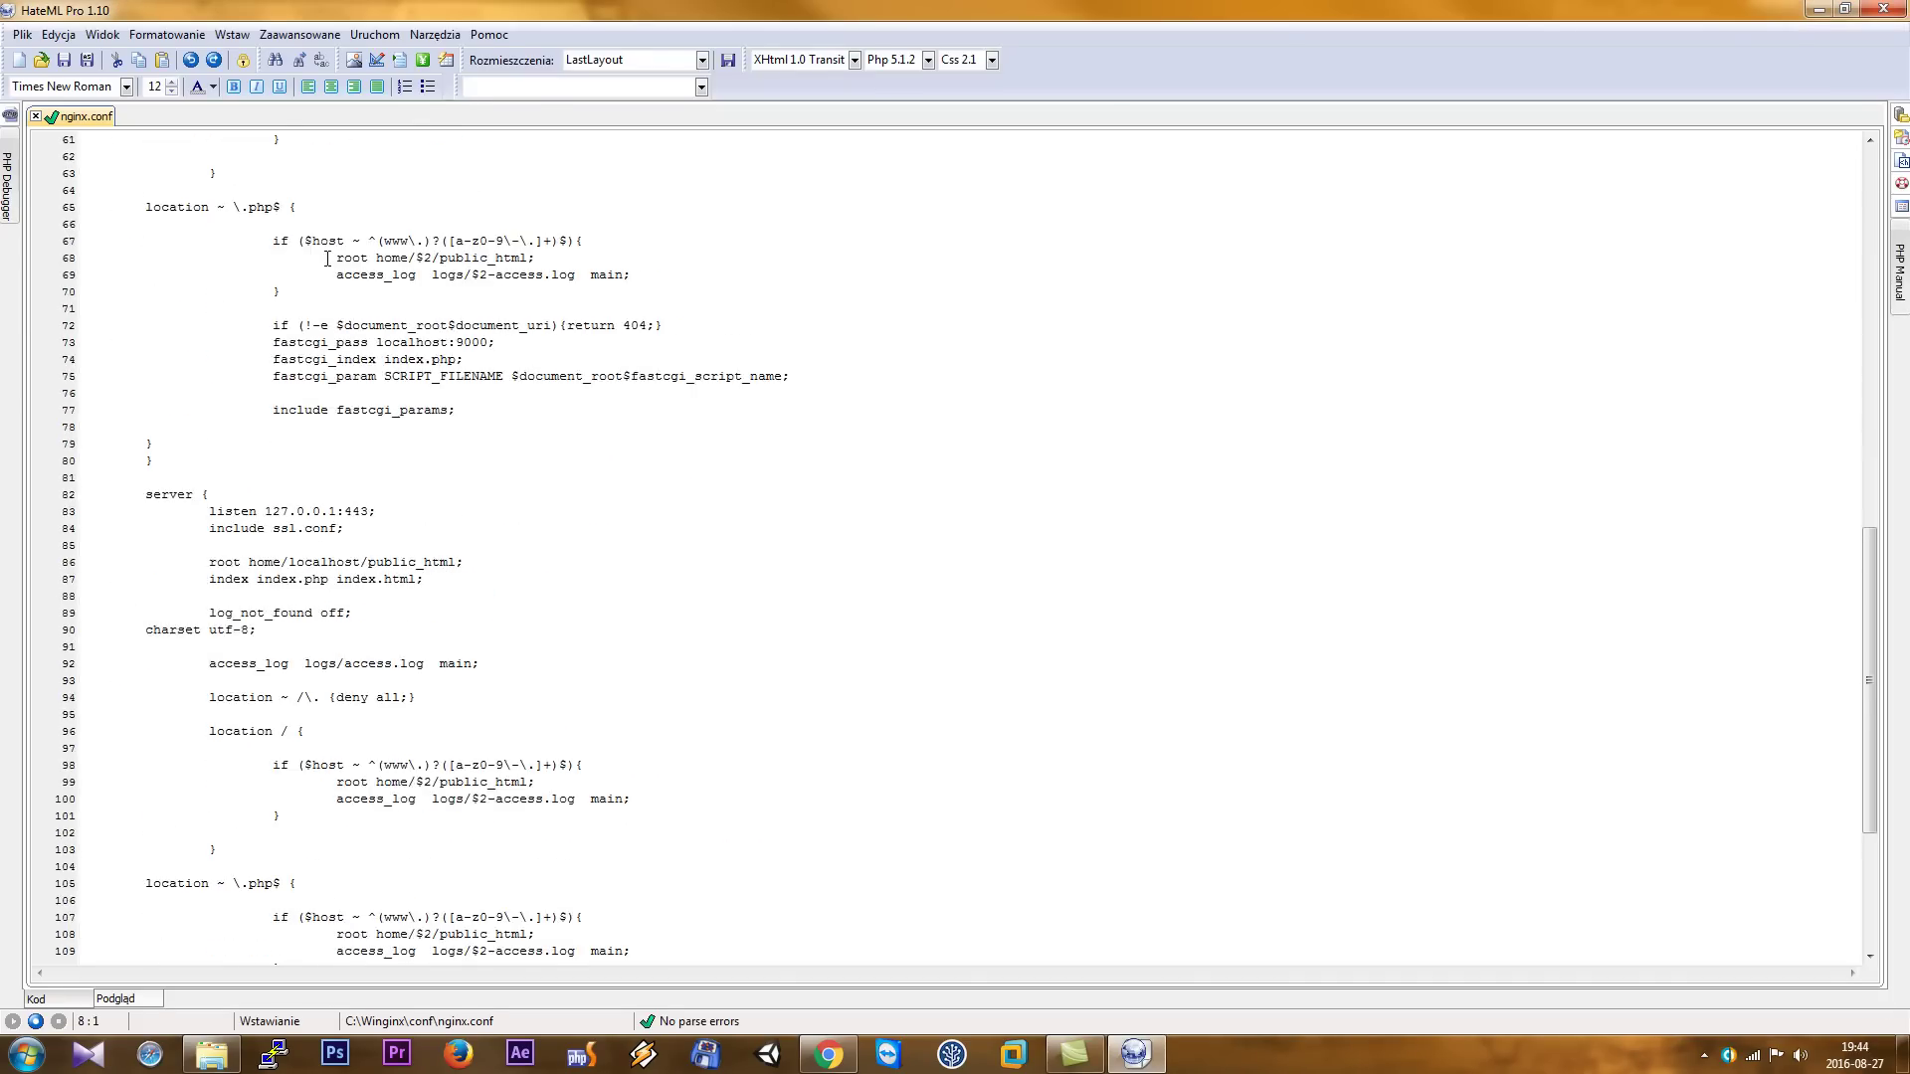
{"action": "left_click_drag", "start_coordinate": [148, 393], "coordinate": [327, 731]}
{"action": "left_click", "coordinate": [300, 463]}
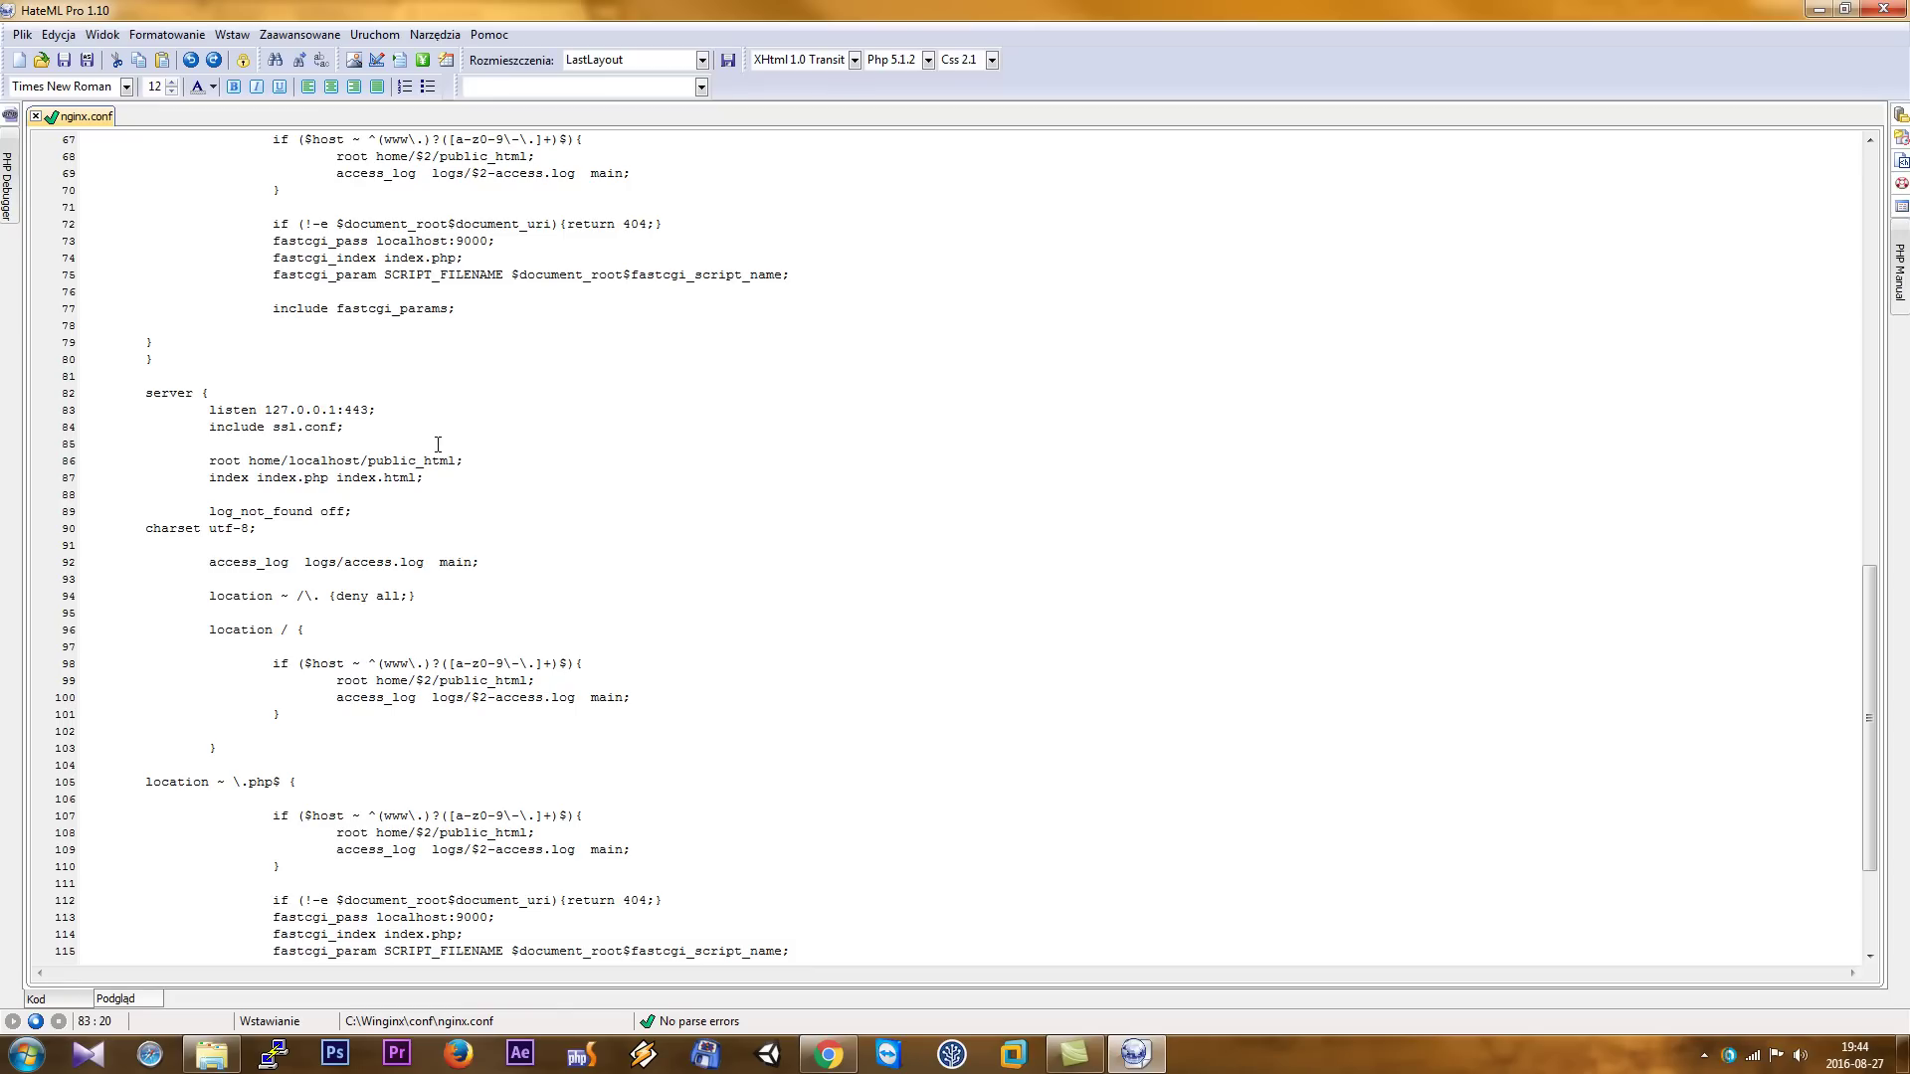
{"action": "type", "text": "8"}
- Close the editor and open the localhost site from Winginx Workbench, showing 'It works!'
{"action": "left_click", "coordinate": [1883, 9]}
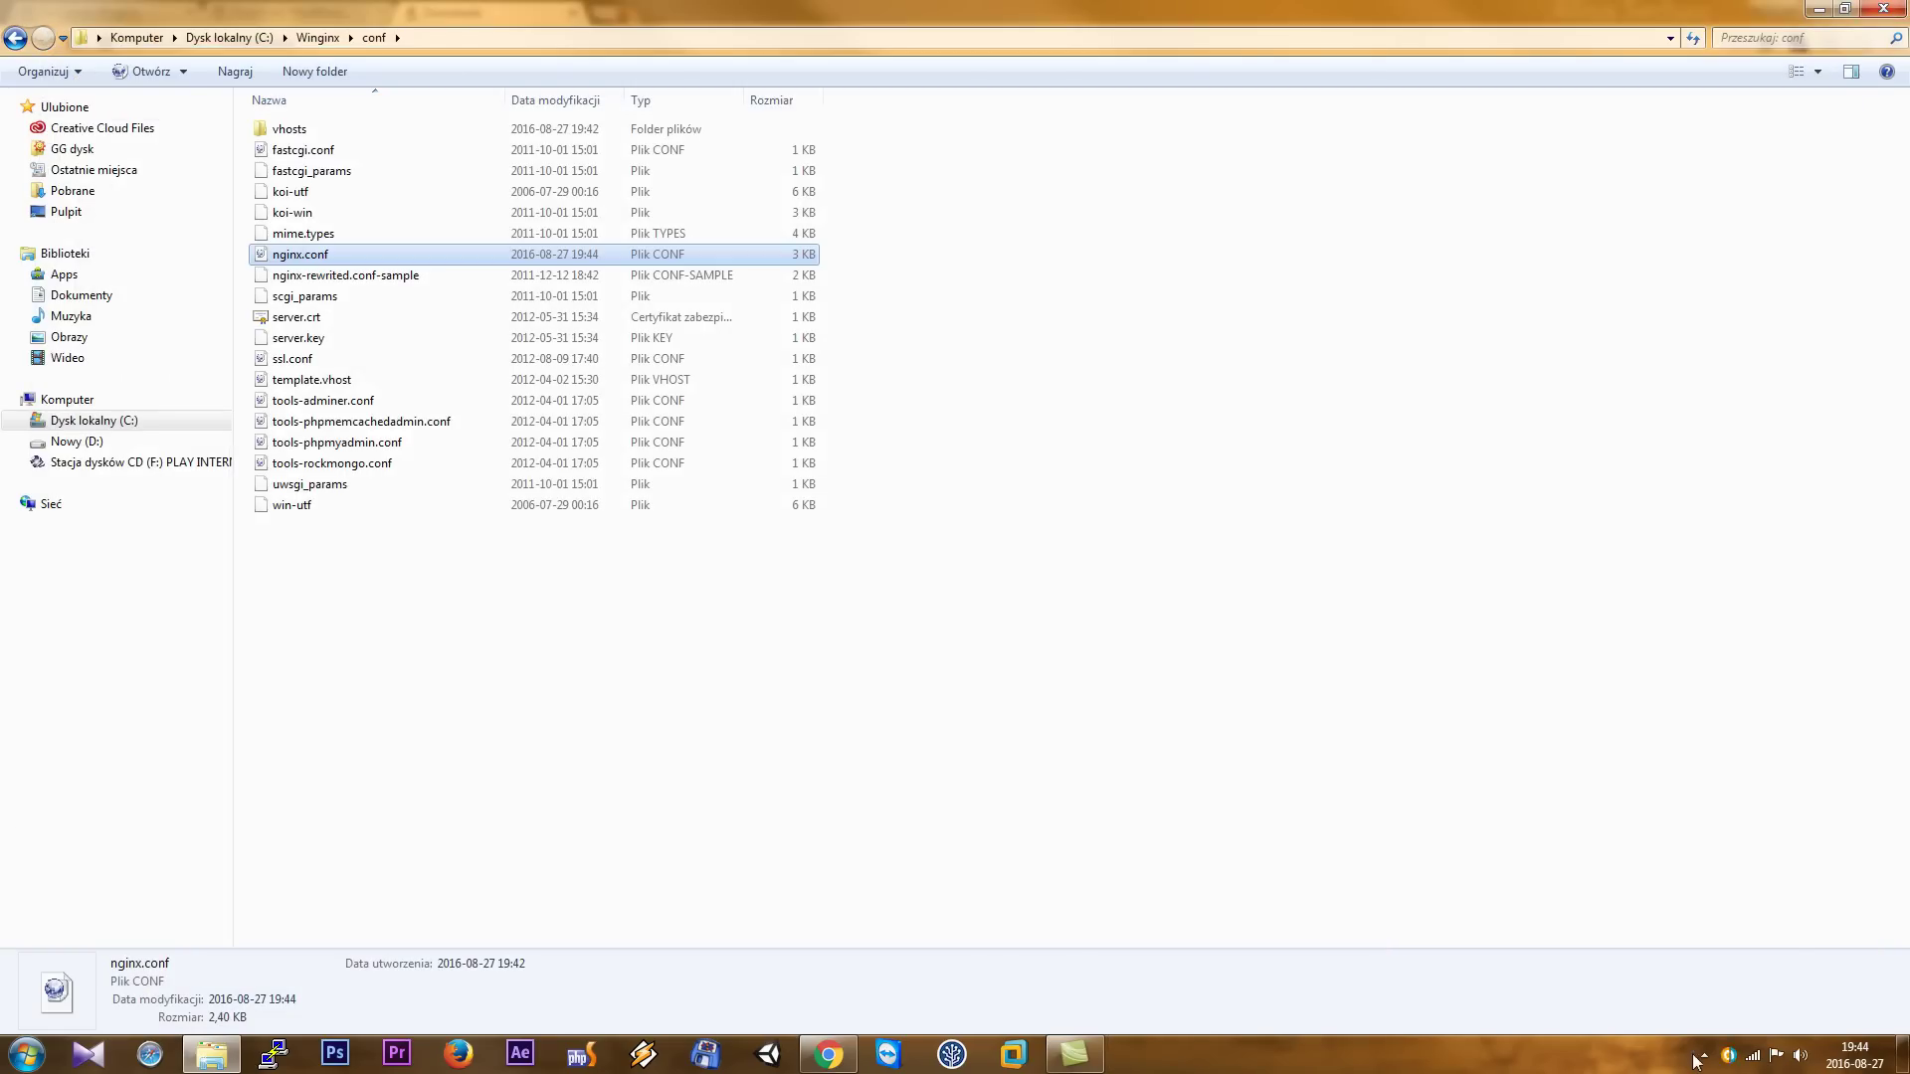
{"action": "left_click", "coordinate": [1699, 1060]}
{"action": "left_click", "coordinate": [1715, 889]}
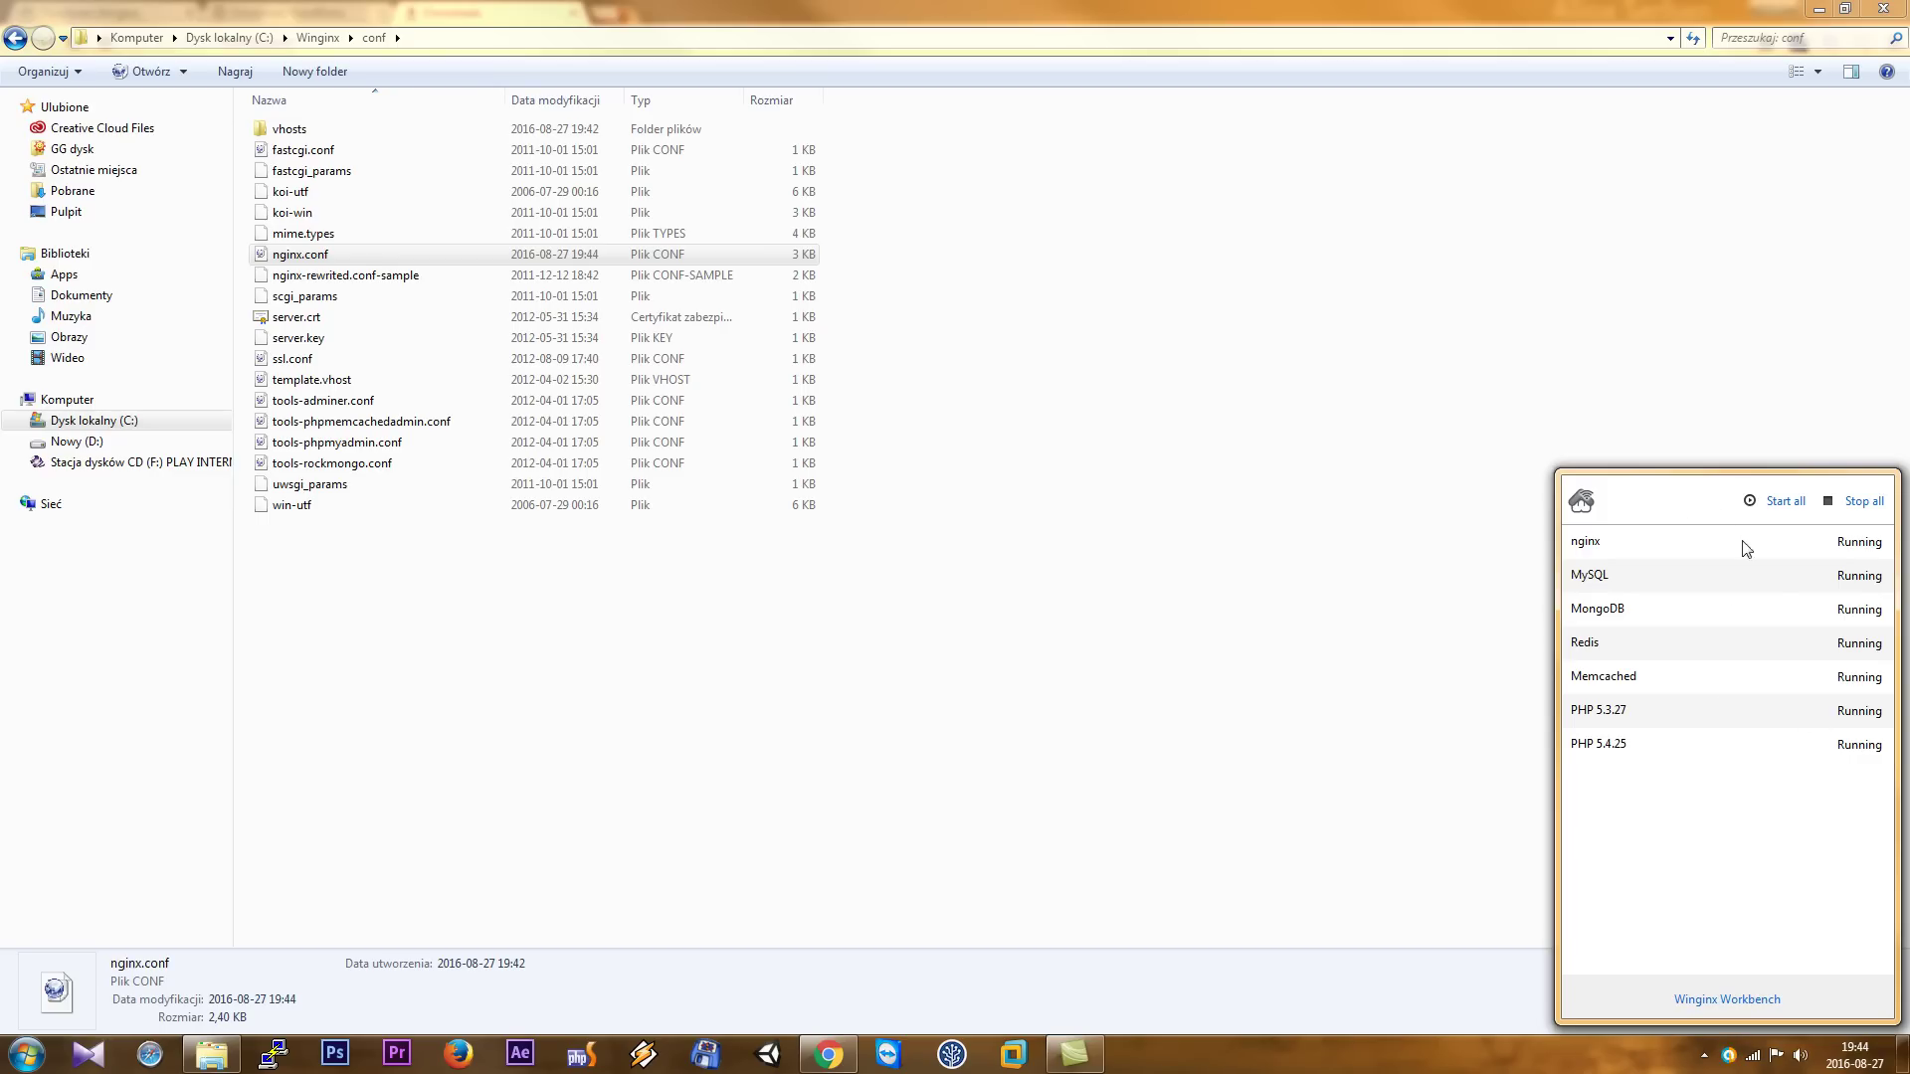
{"action": "left_click", "coordinate": [1756, 1001]}
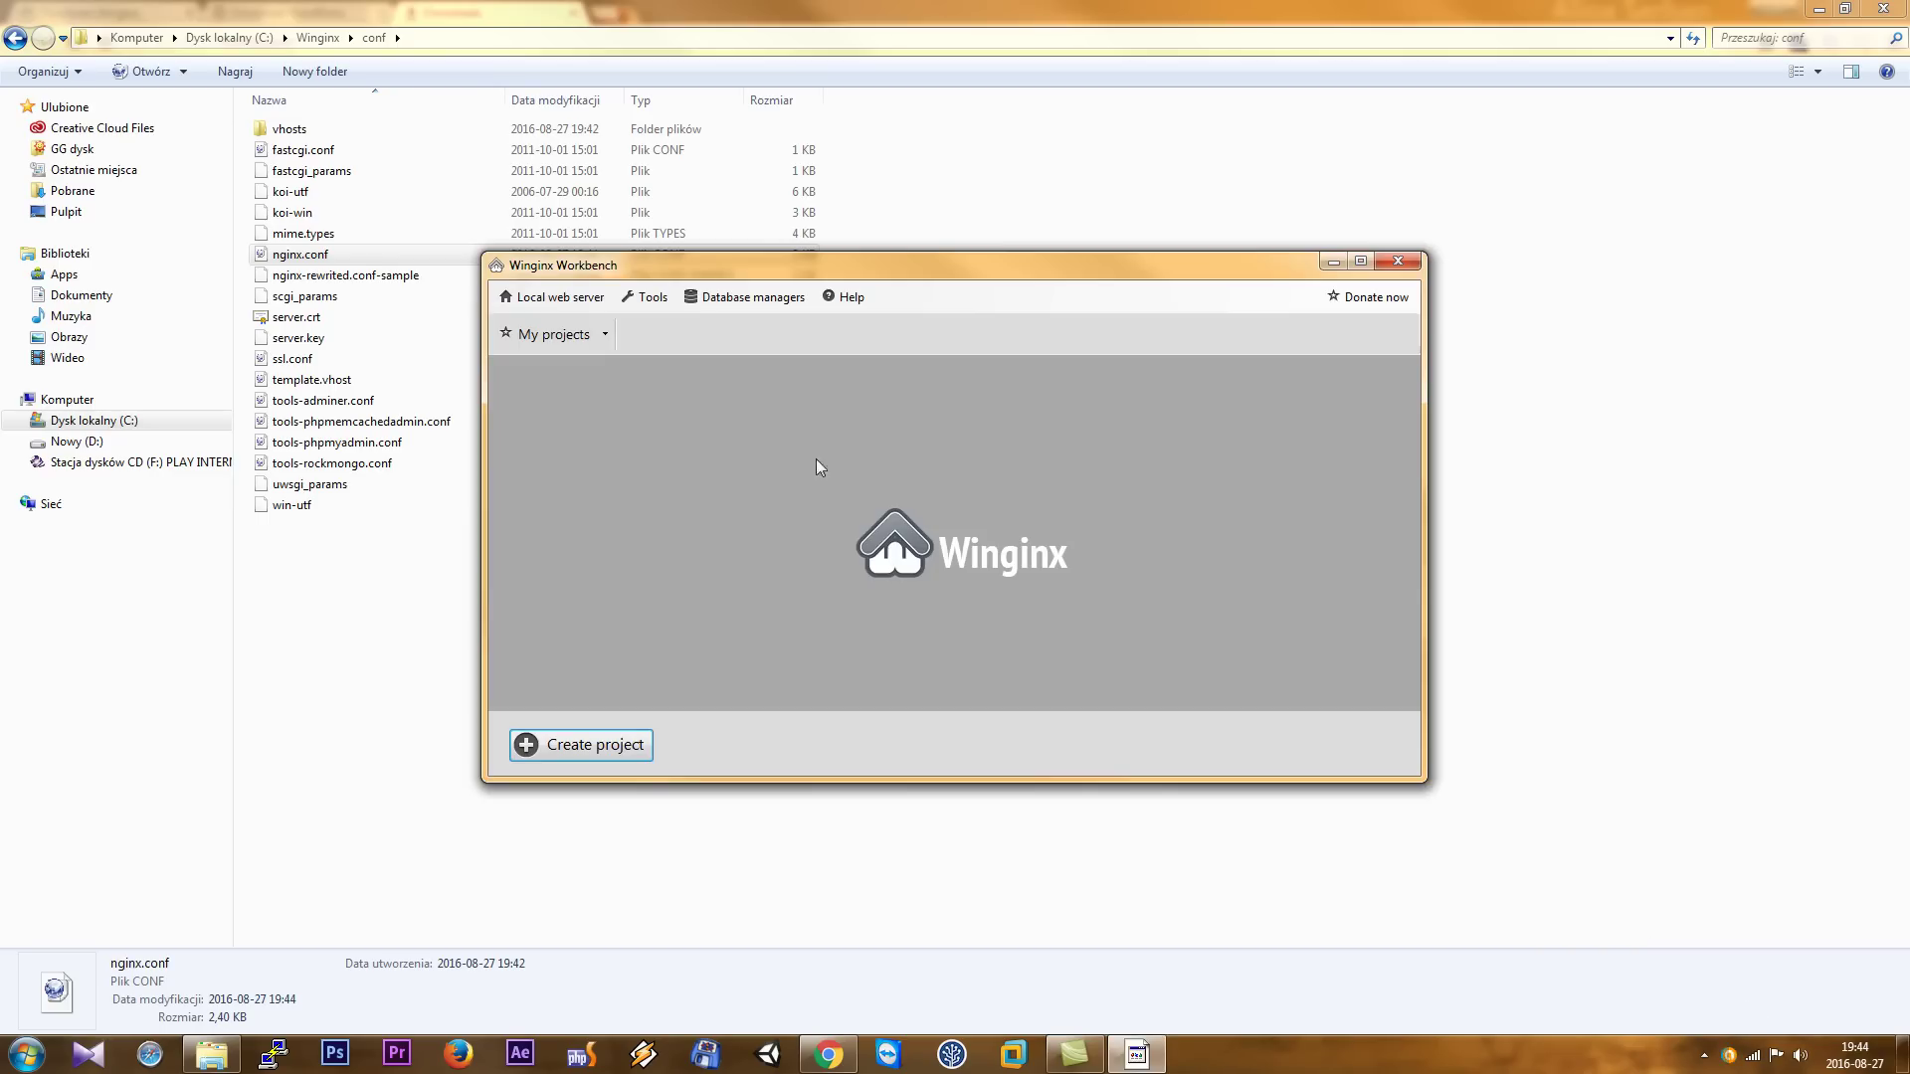
{"action": "left_click", "coordinate": [559, 338]}
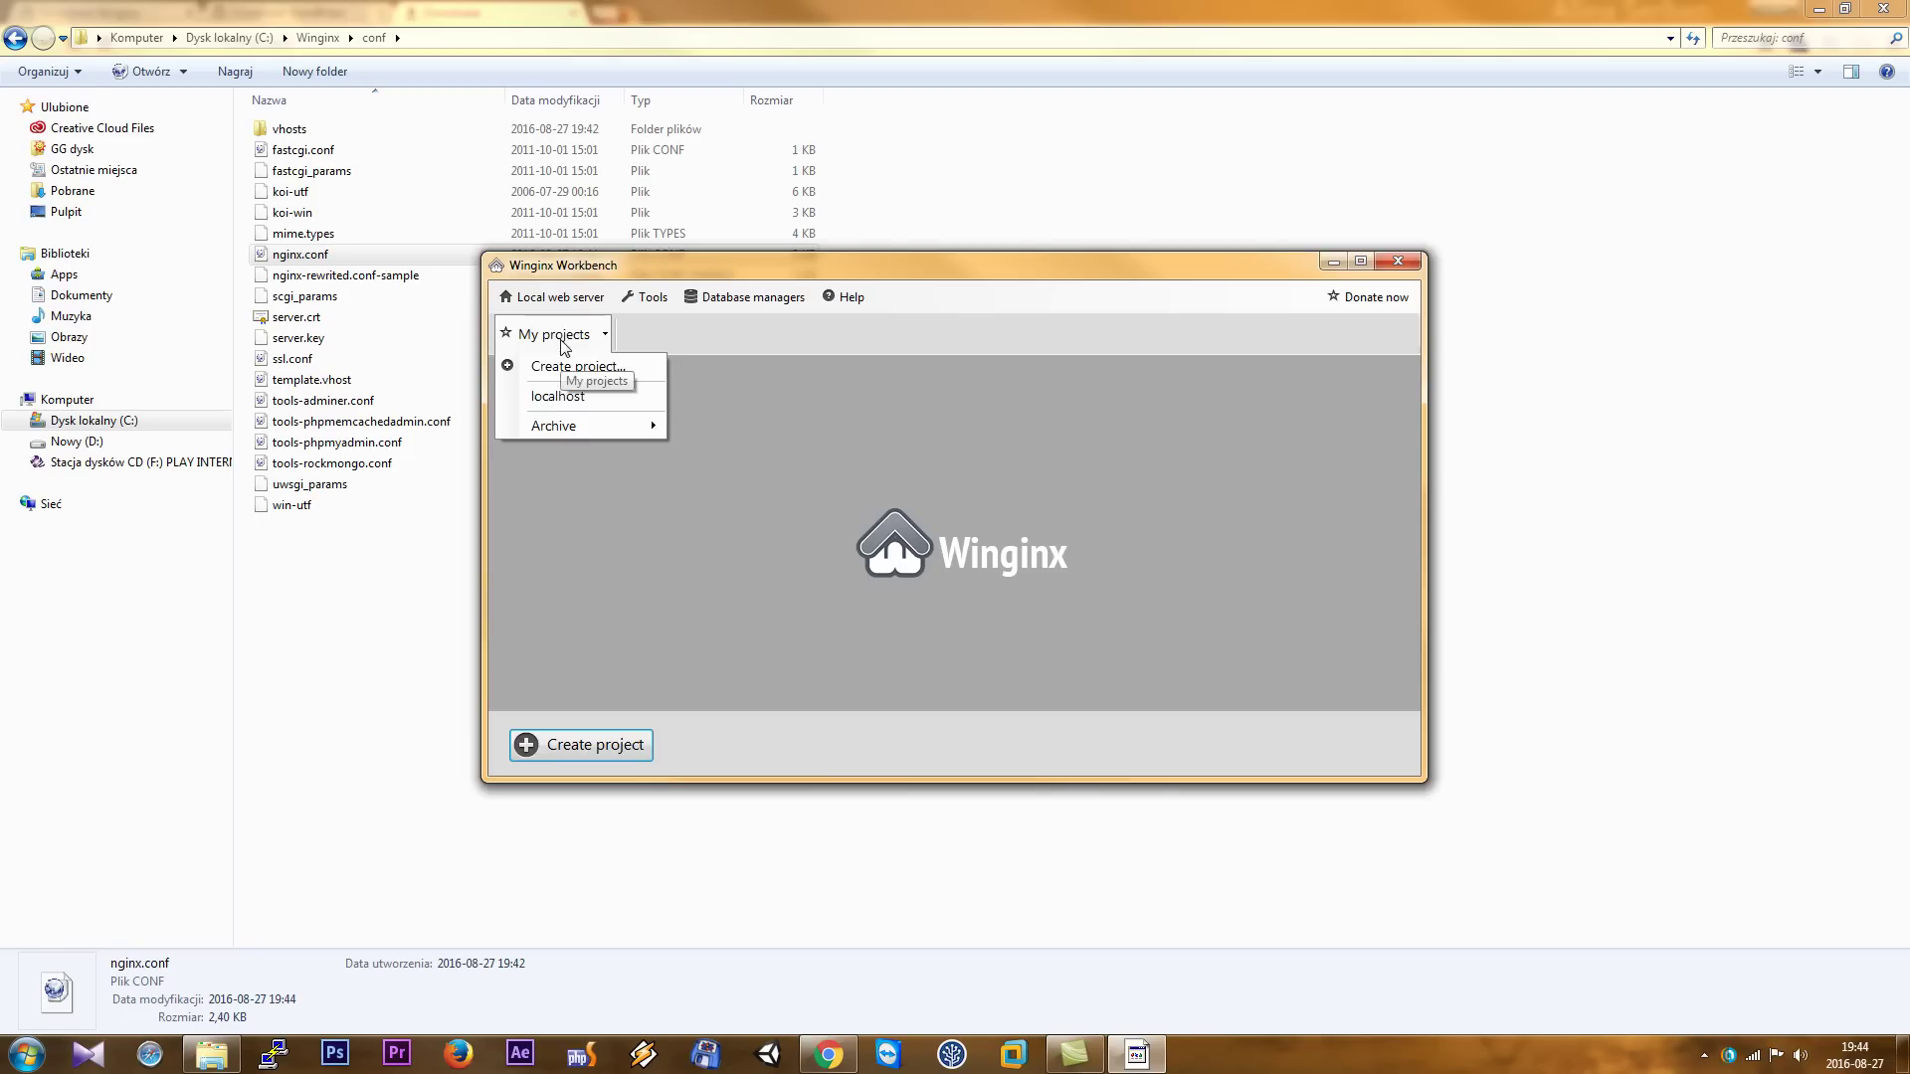
{"action": "left_click", "coordinate": [583, 398]}
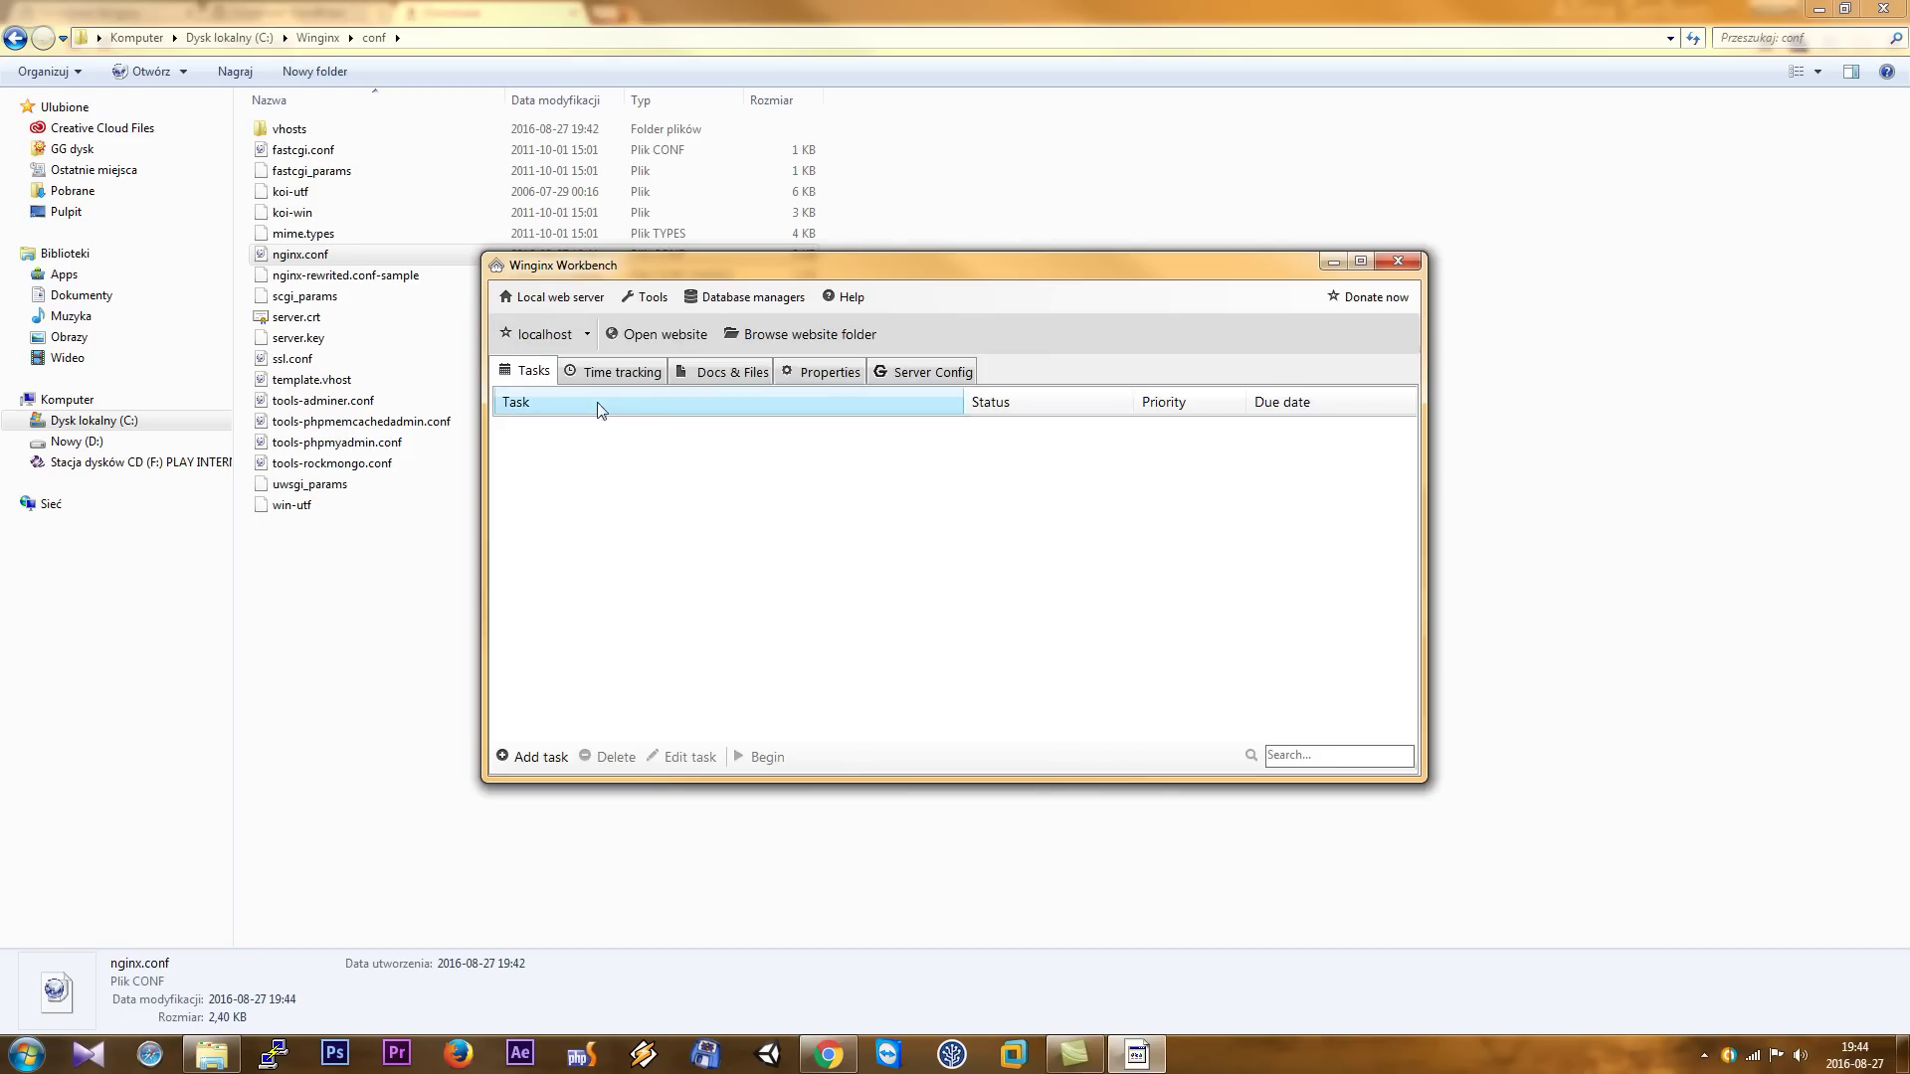
{"action": "left_click", "coordinate": [671, 343]}
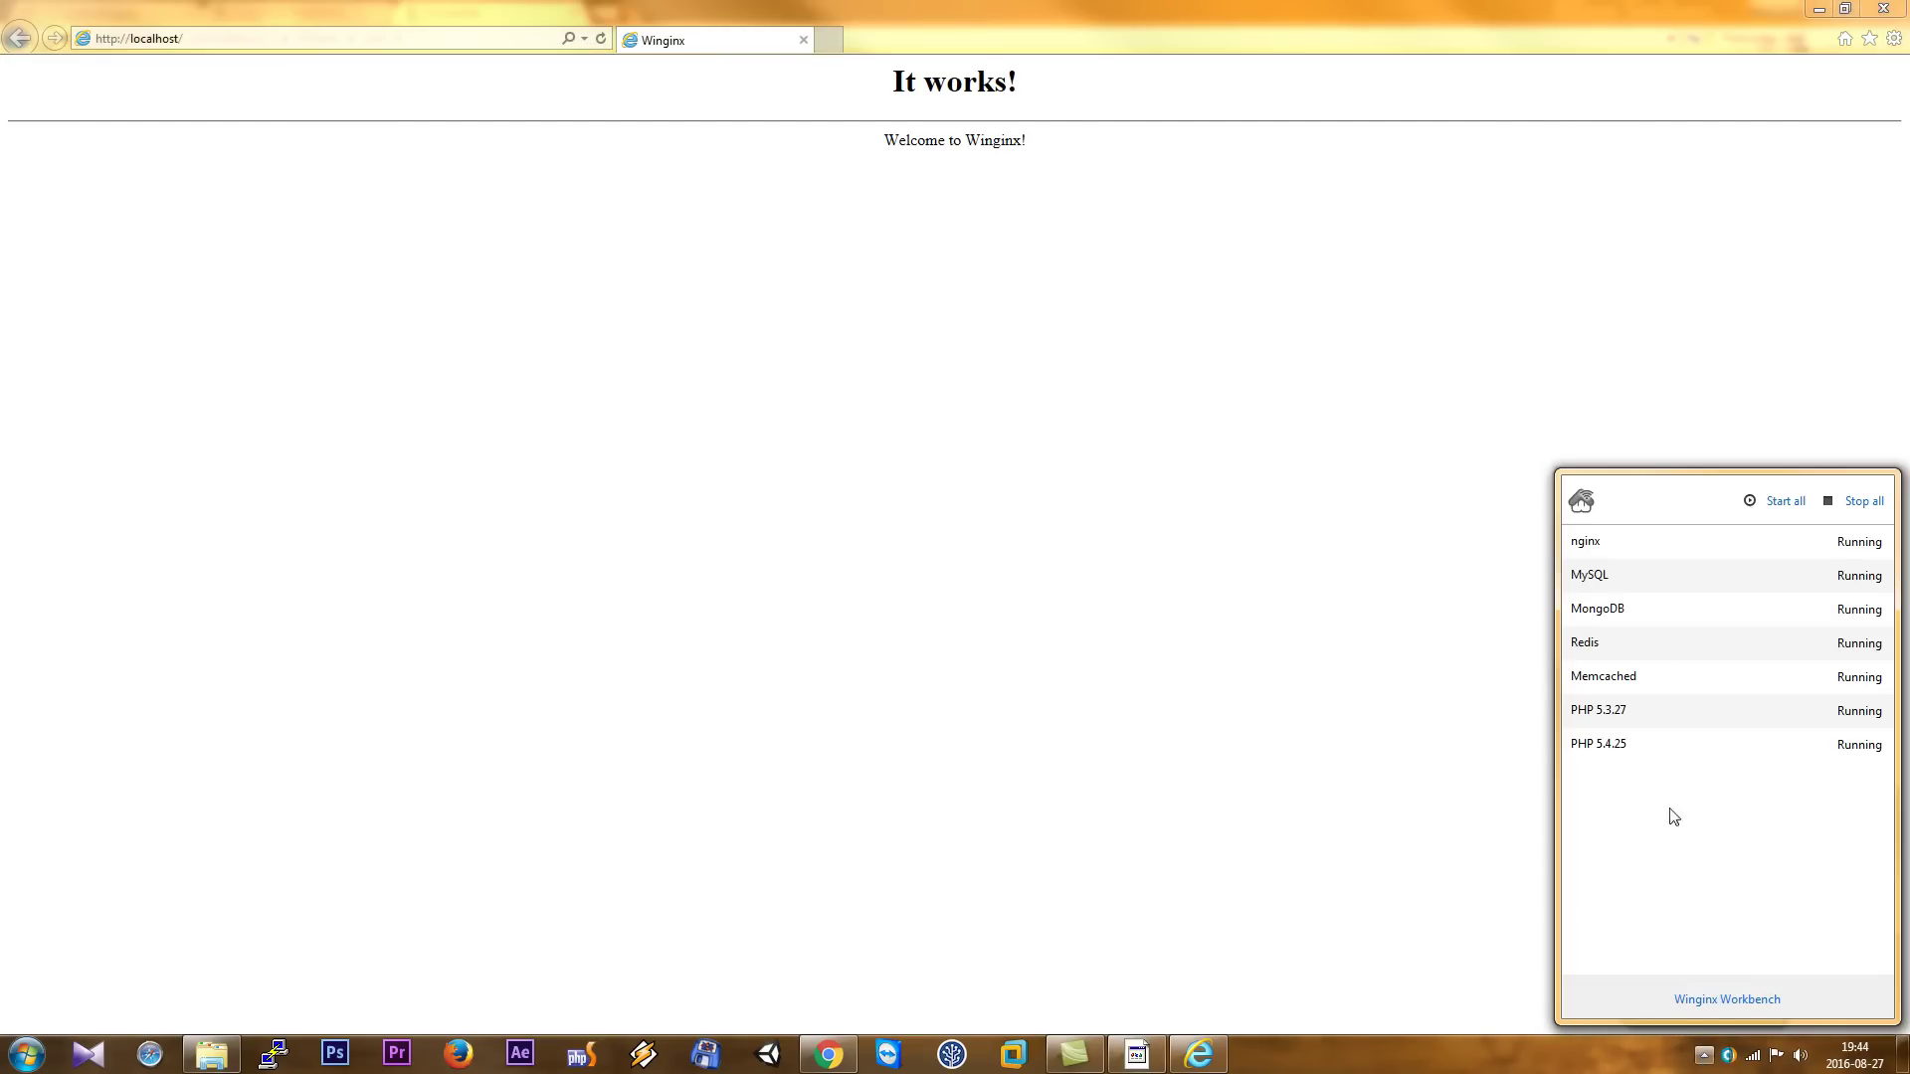
- Create a new Winginx project with the domain howtowordpress.tld
{"action": "left_click", "coordinate": [1711, 1000]}
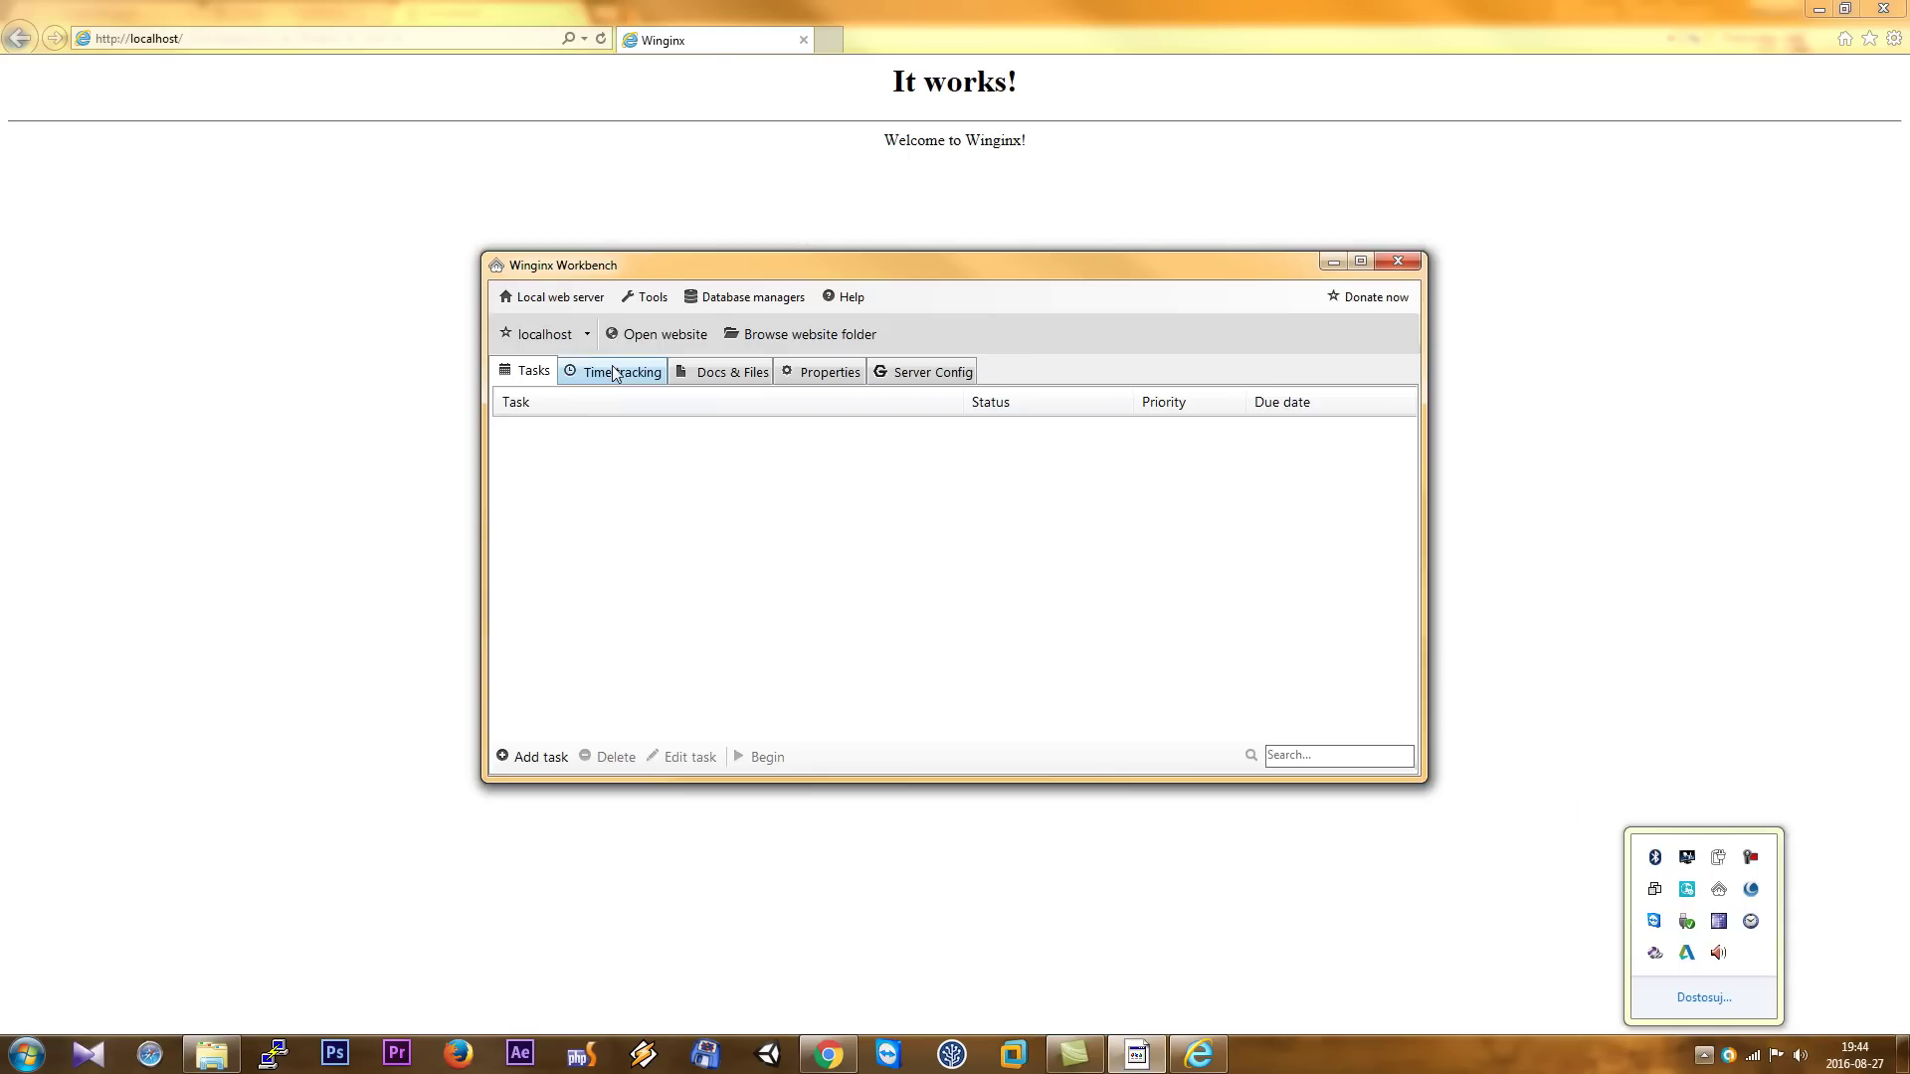
{"action": "left_click", "coordinate": [545, 334]}
{"action": "left_click", "coordinate": [715, 453]}
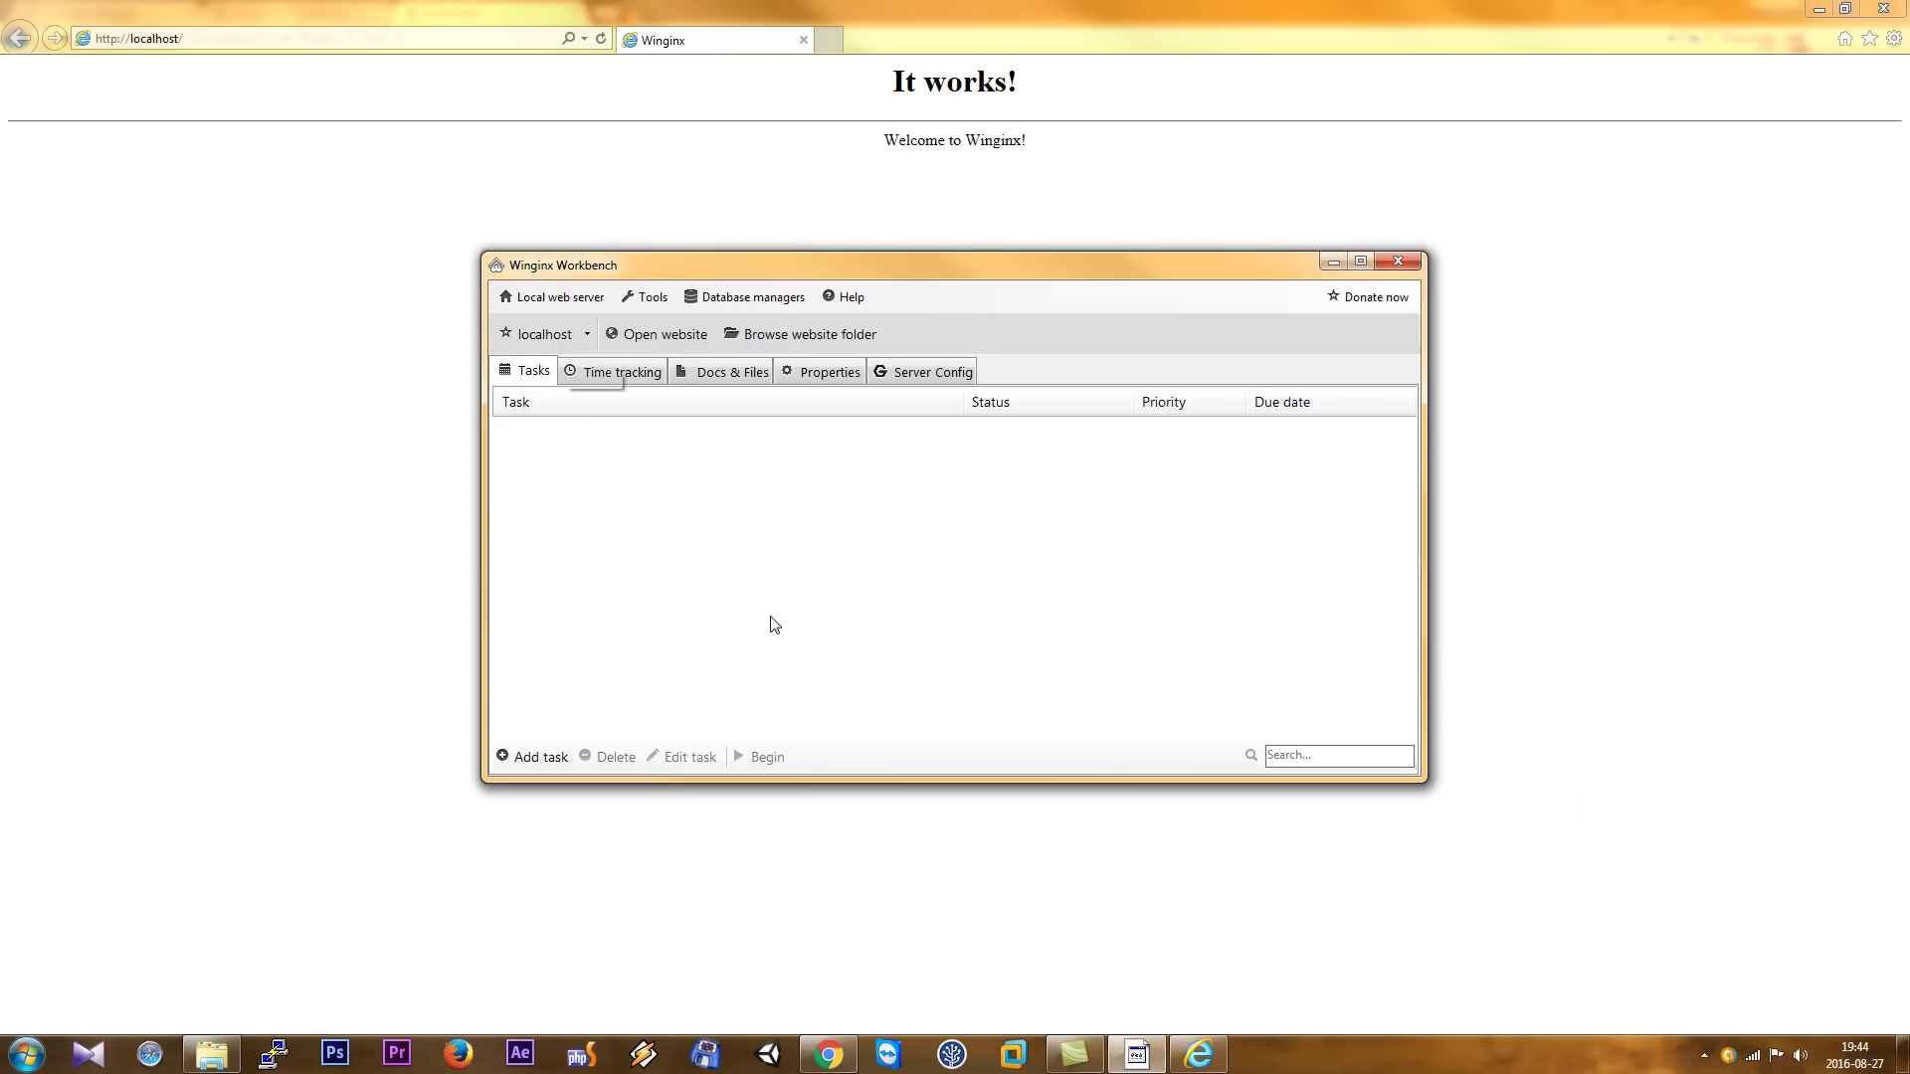
{"action": "left_click", "coordinate": [837, 637]}
{"action": "type", "text": "ho"}
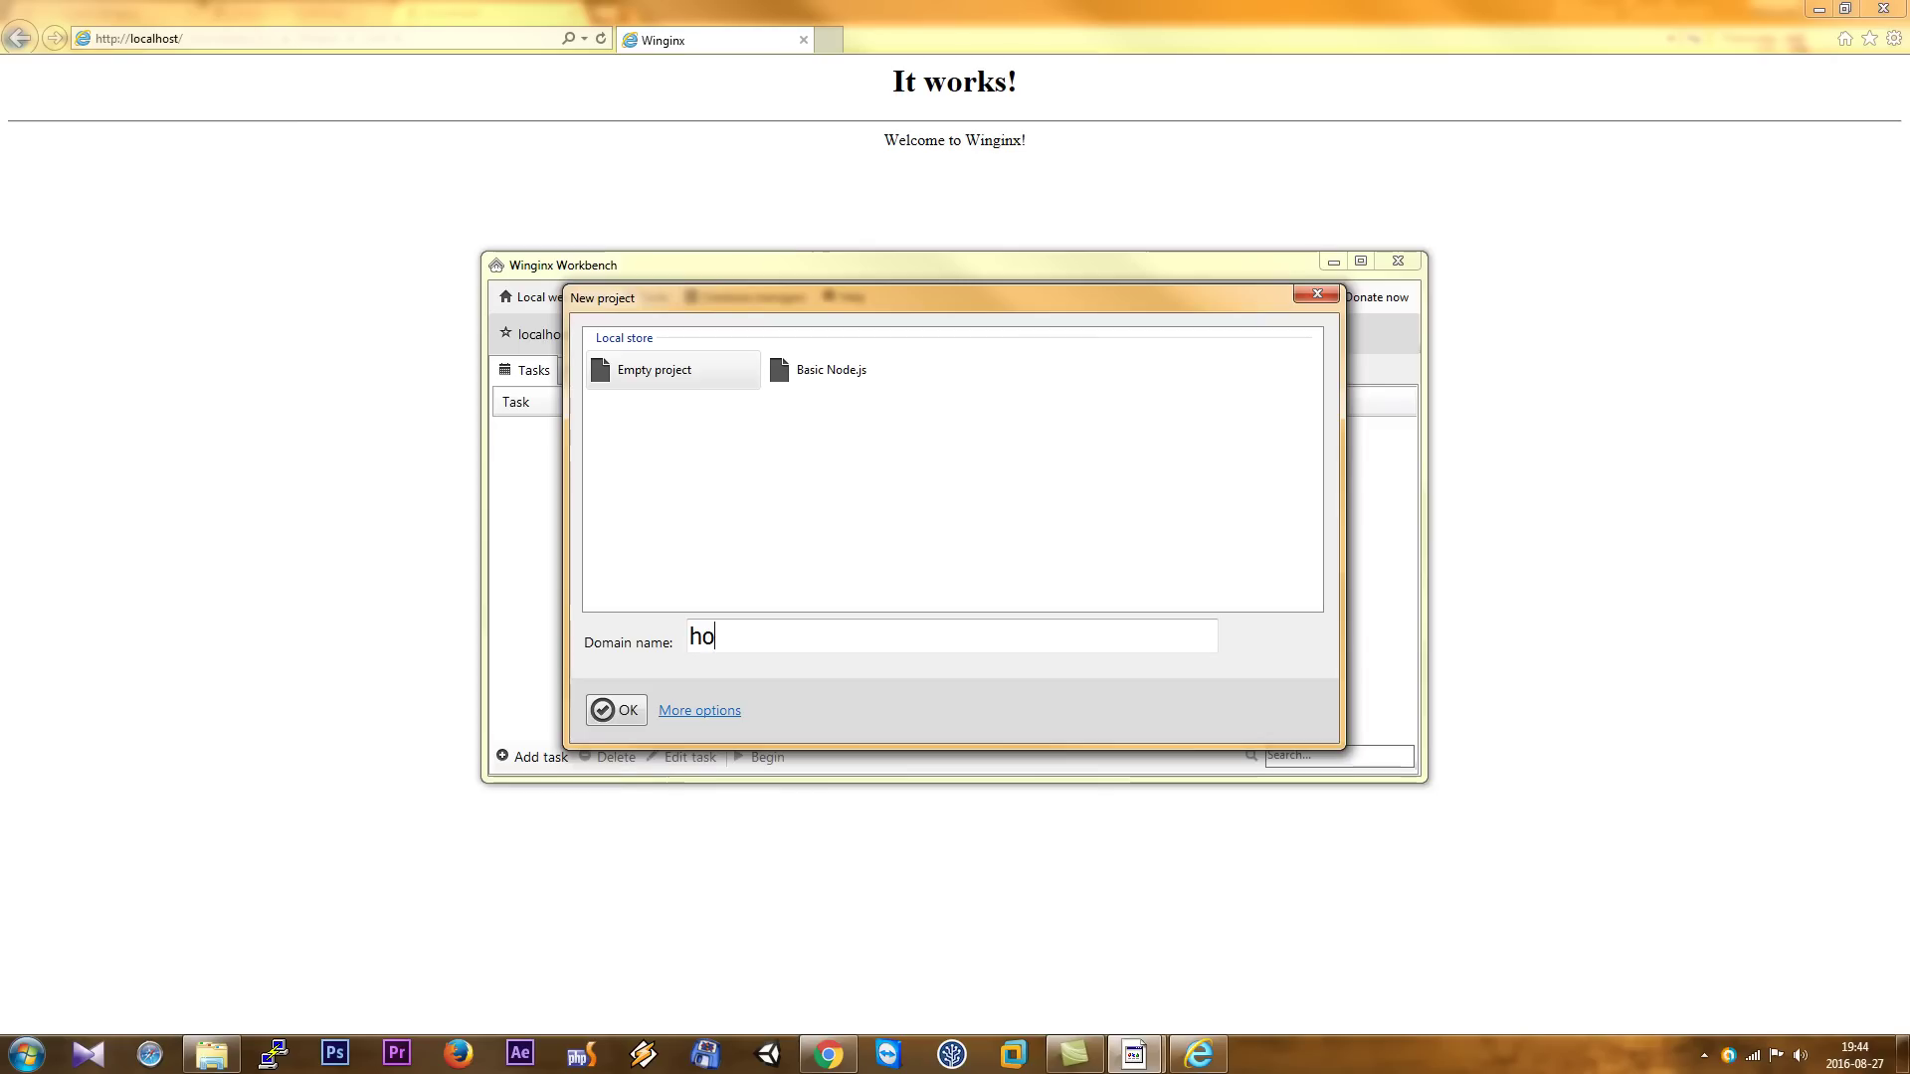
{"action": "type", "text": "wtowordpr"}
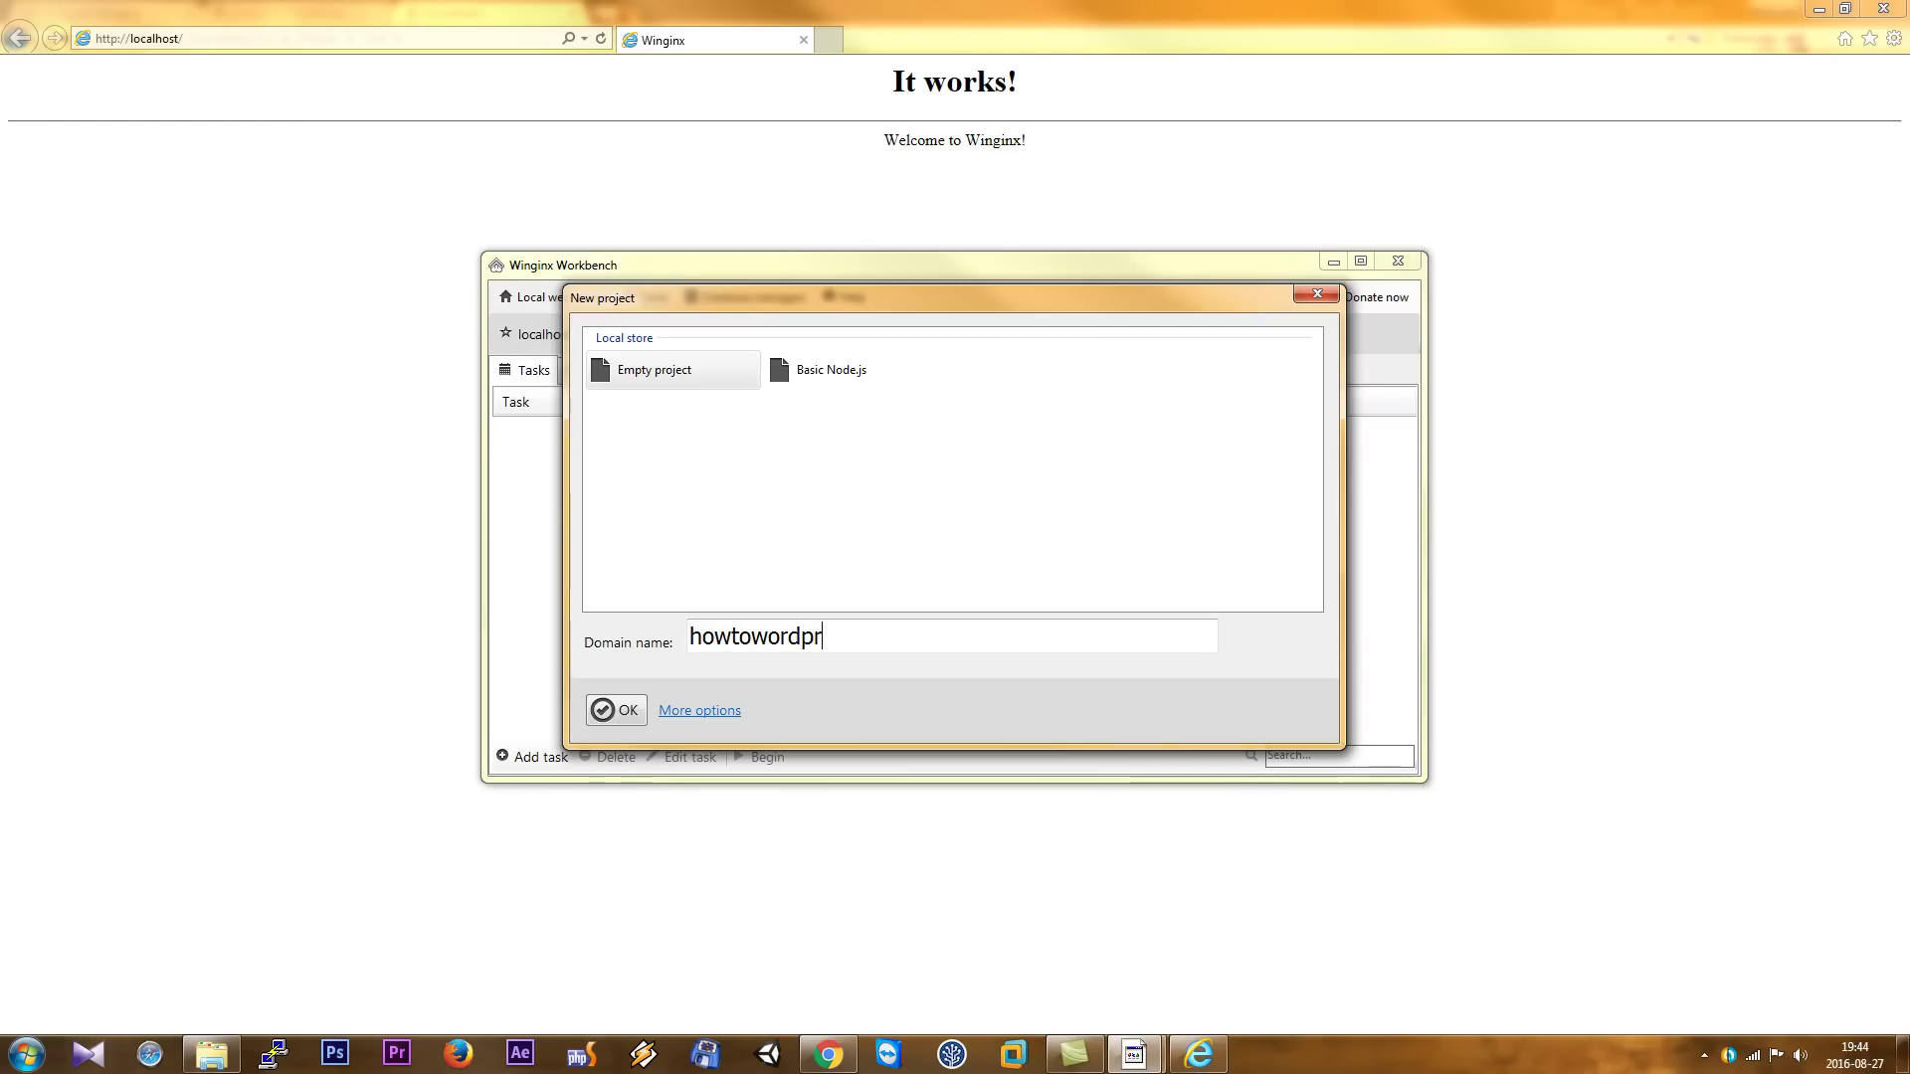
{"action": "type", "text": "ess.tld"}
{"action": "left_click", "coordinate": [628, 709]}
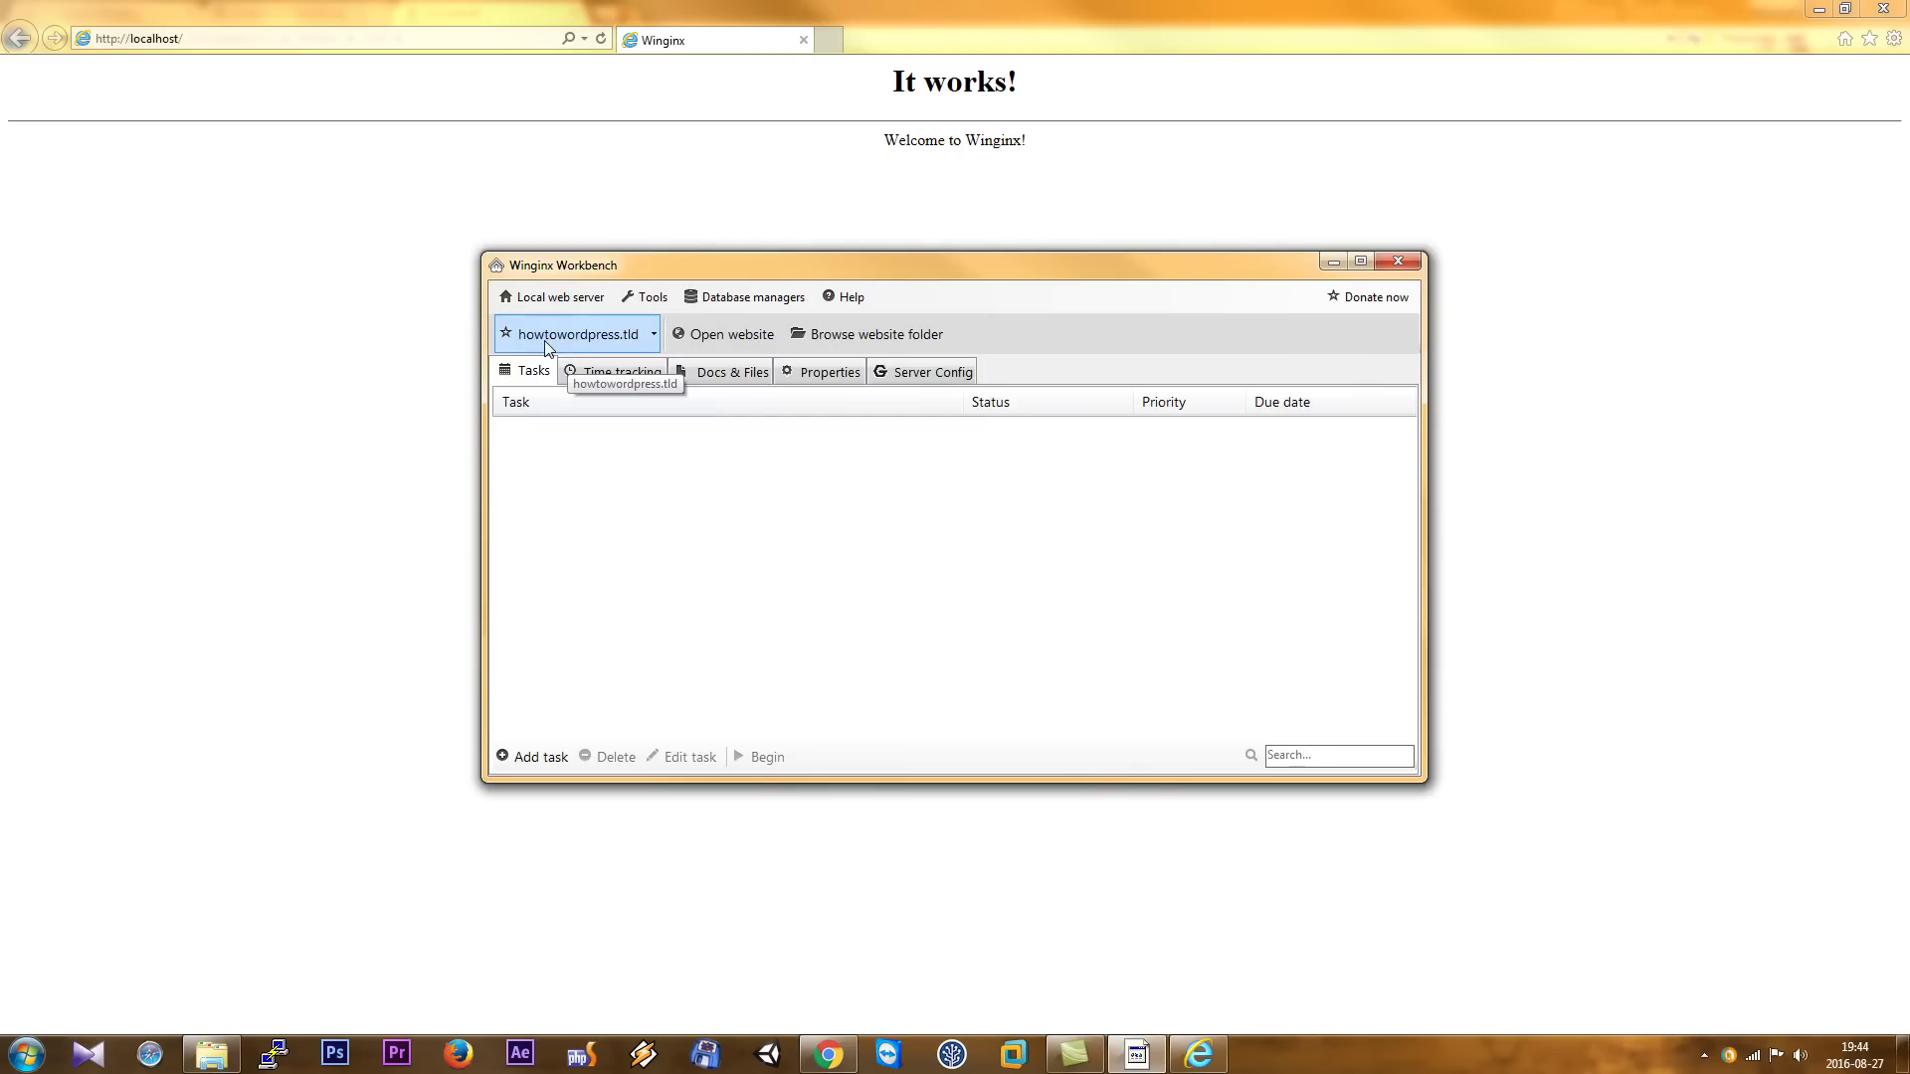
{"action": "left_click", "coordinate": [599, 344]}
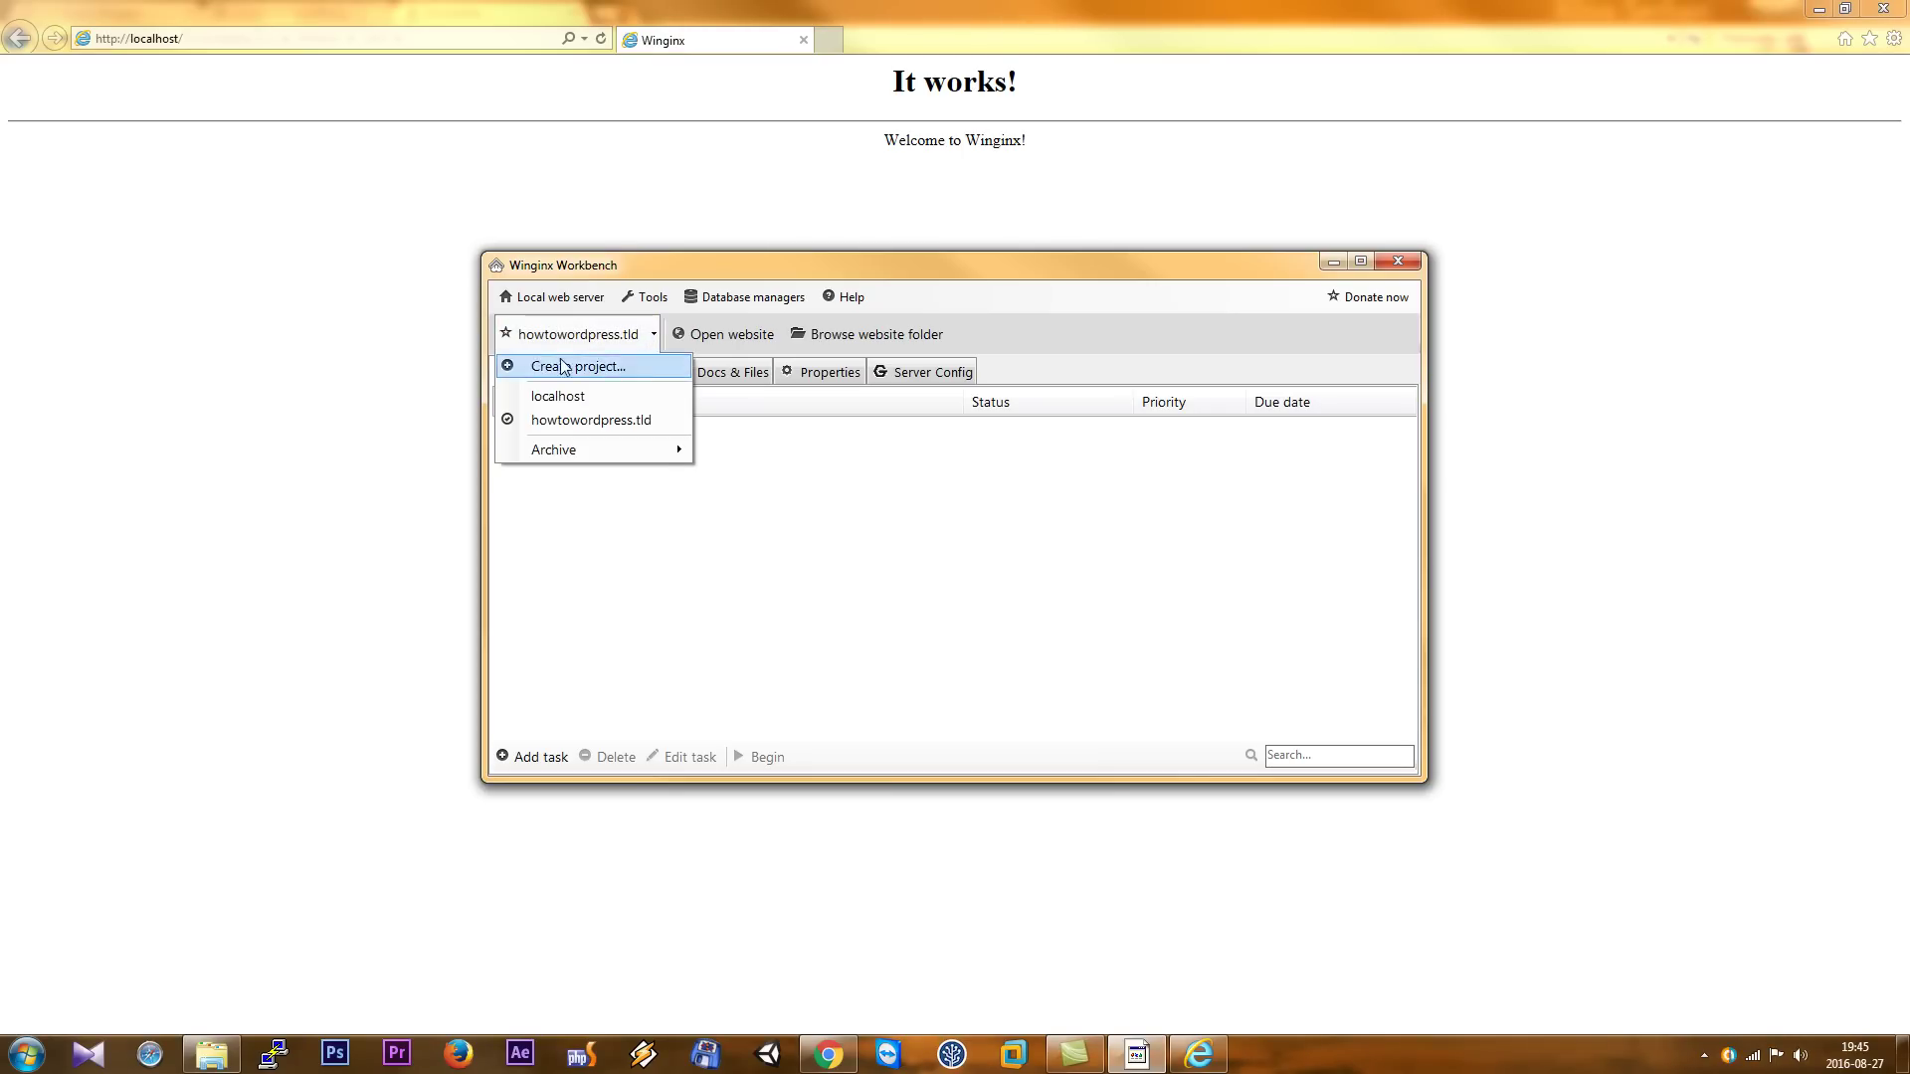
- Copy wordpress-4.6.zip from its Downloads folder
{"action": "left_click", "coordinate": [958, 633]}
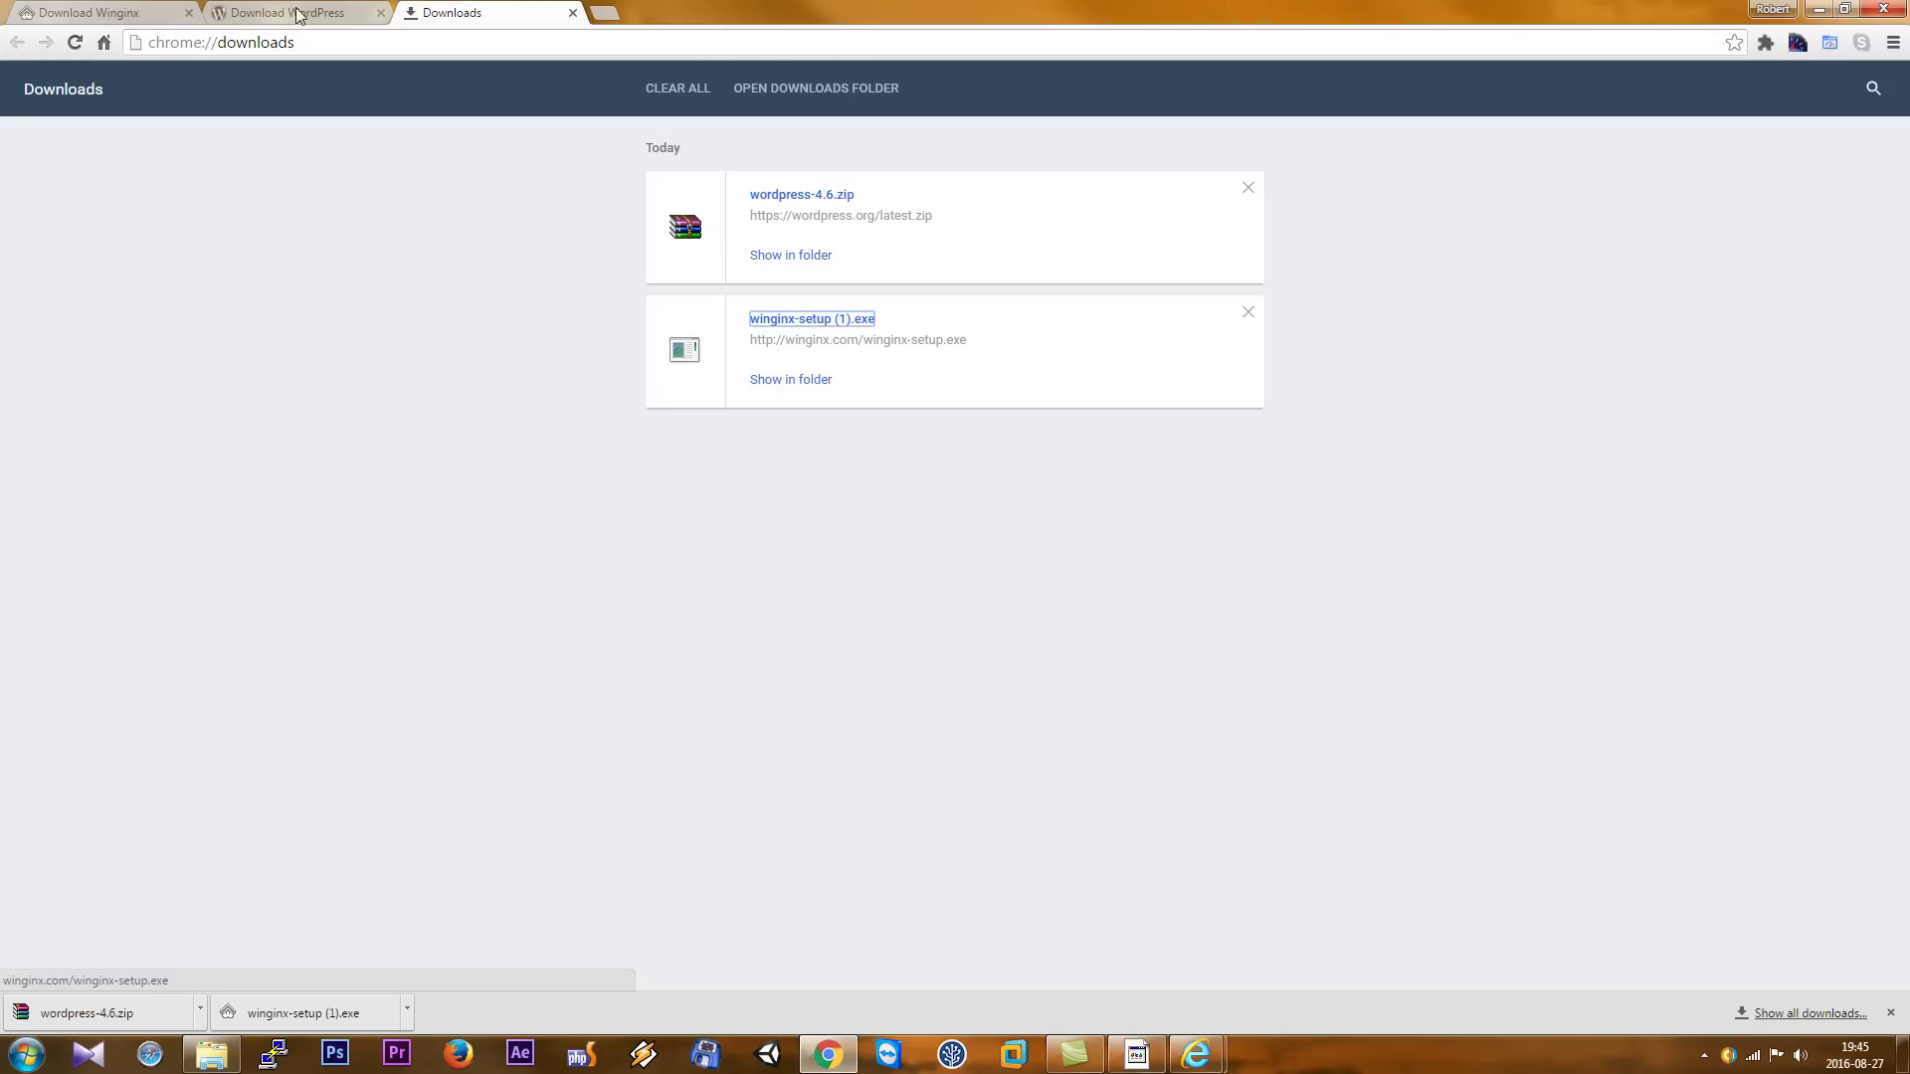
{"action": "left_click", "coordinate": [783, 257]}
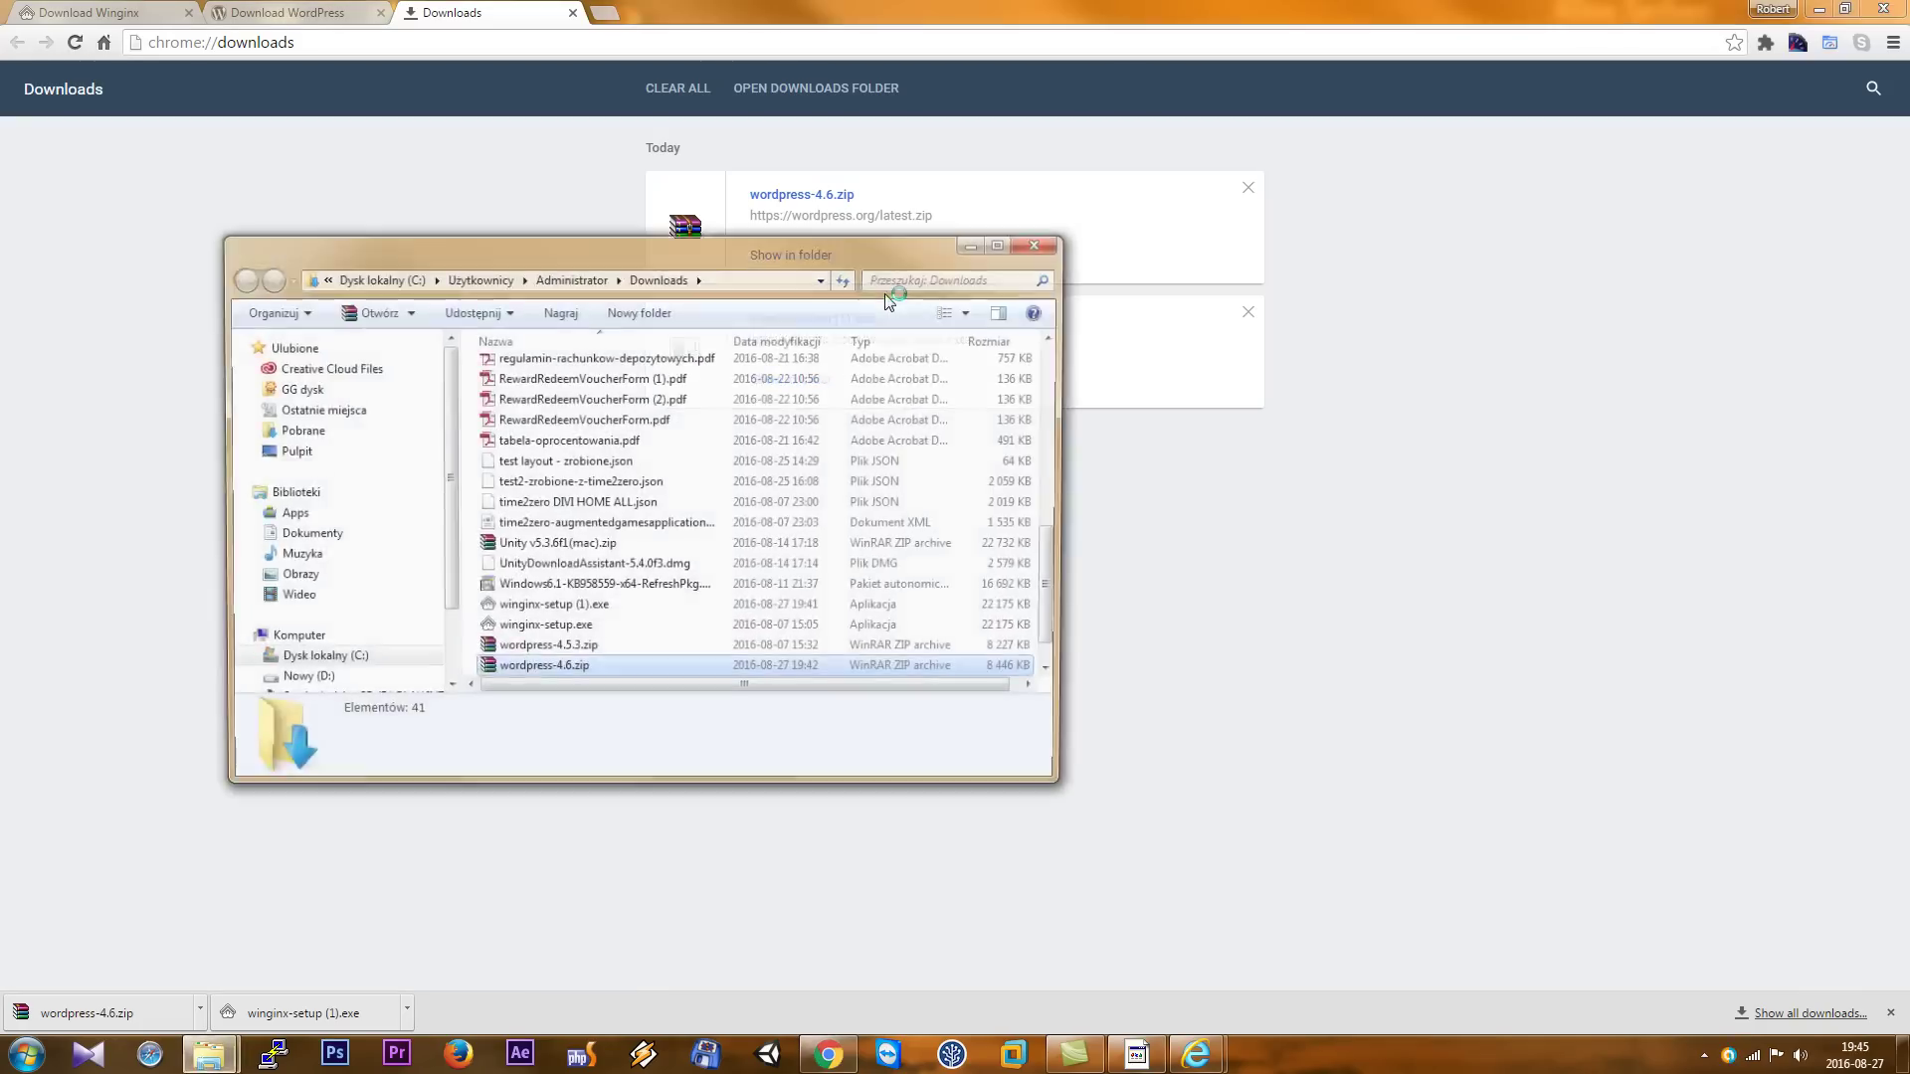
{"action": "right_click", "coordinate": [554, 673]}
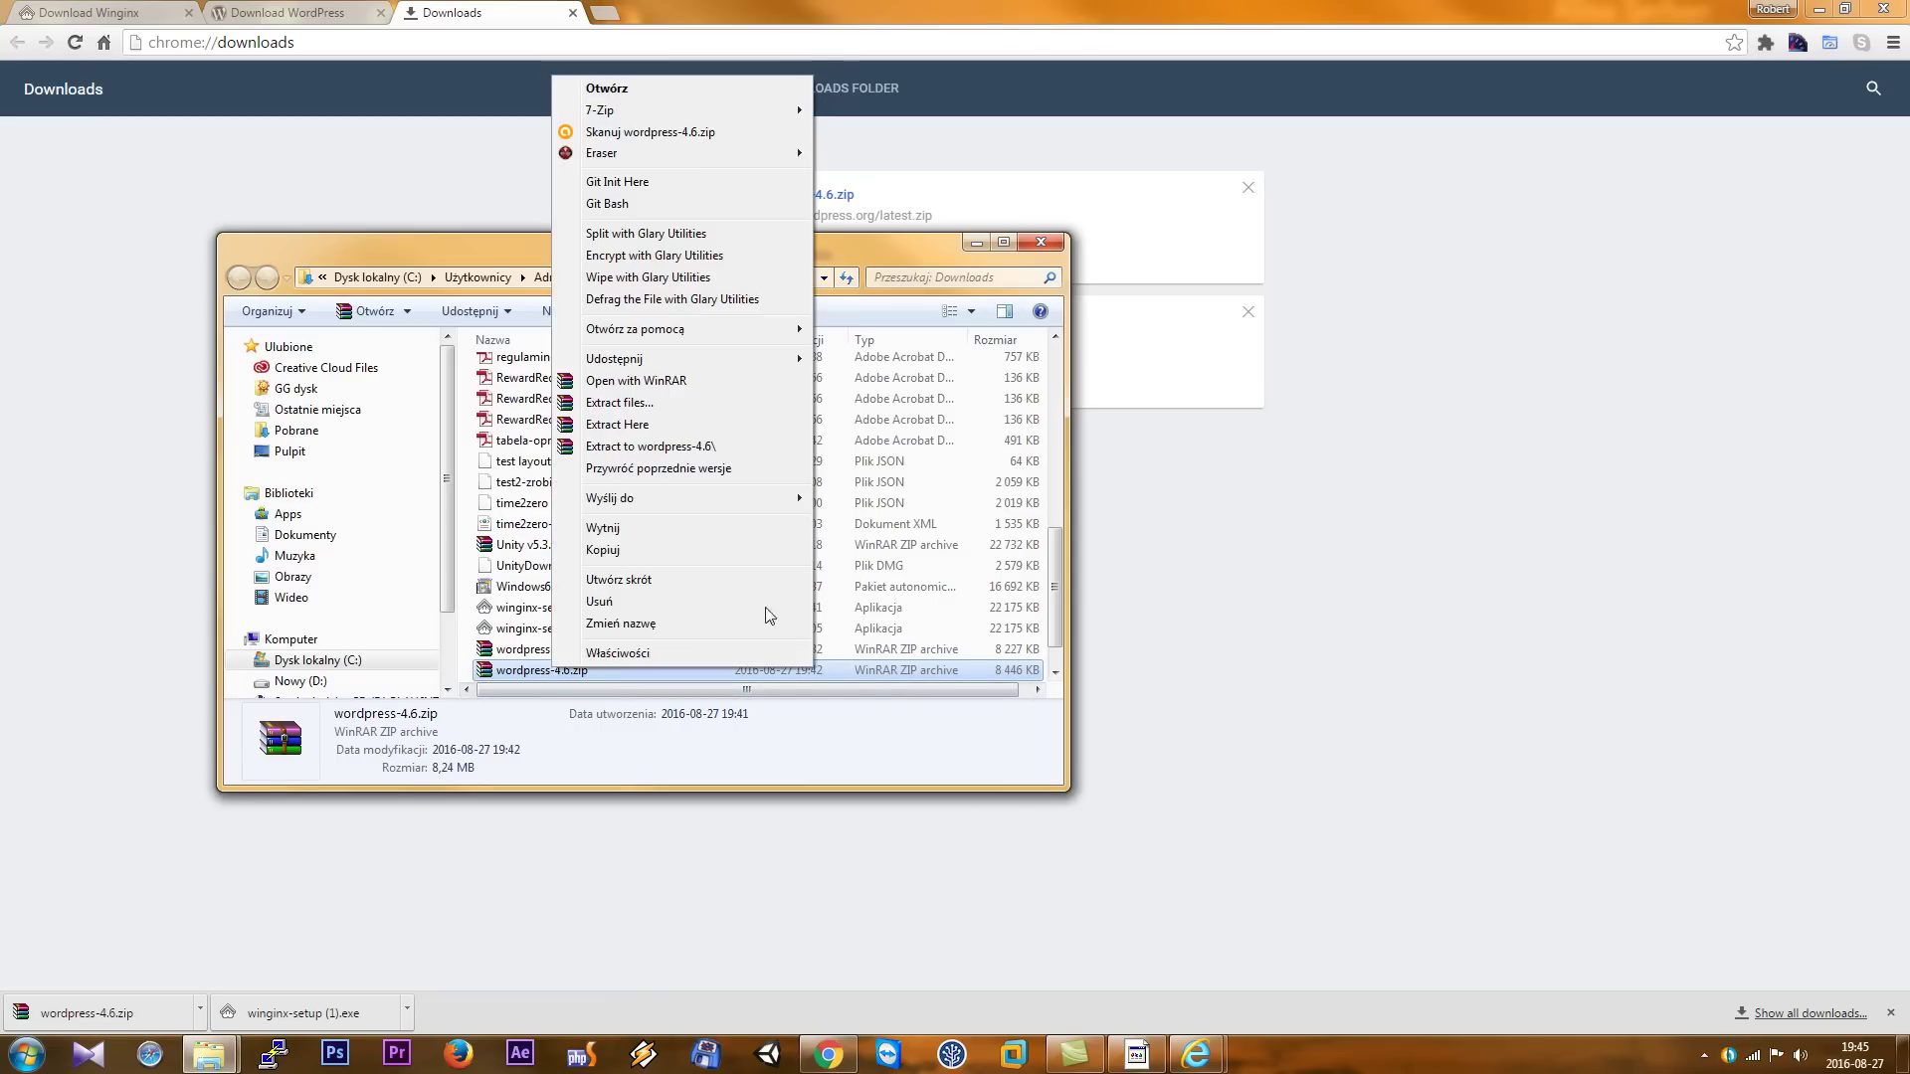
{"action": "left_click", "coordinate": [671, 555]}
- Switch to the Explorer window and go up to the C:\Winginx folder
{"action": "mouse_move", "coordinate": [227, 1065]}
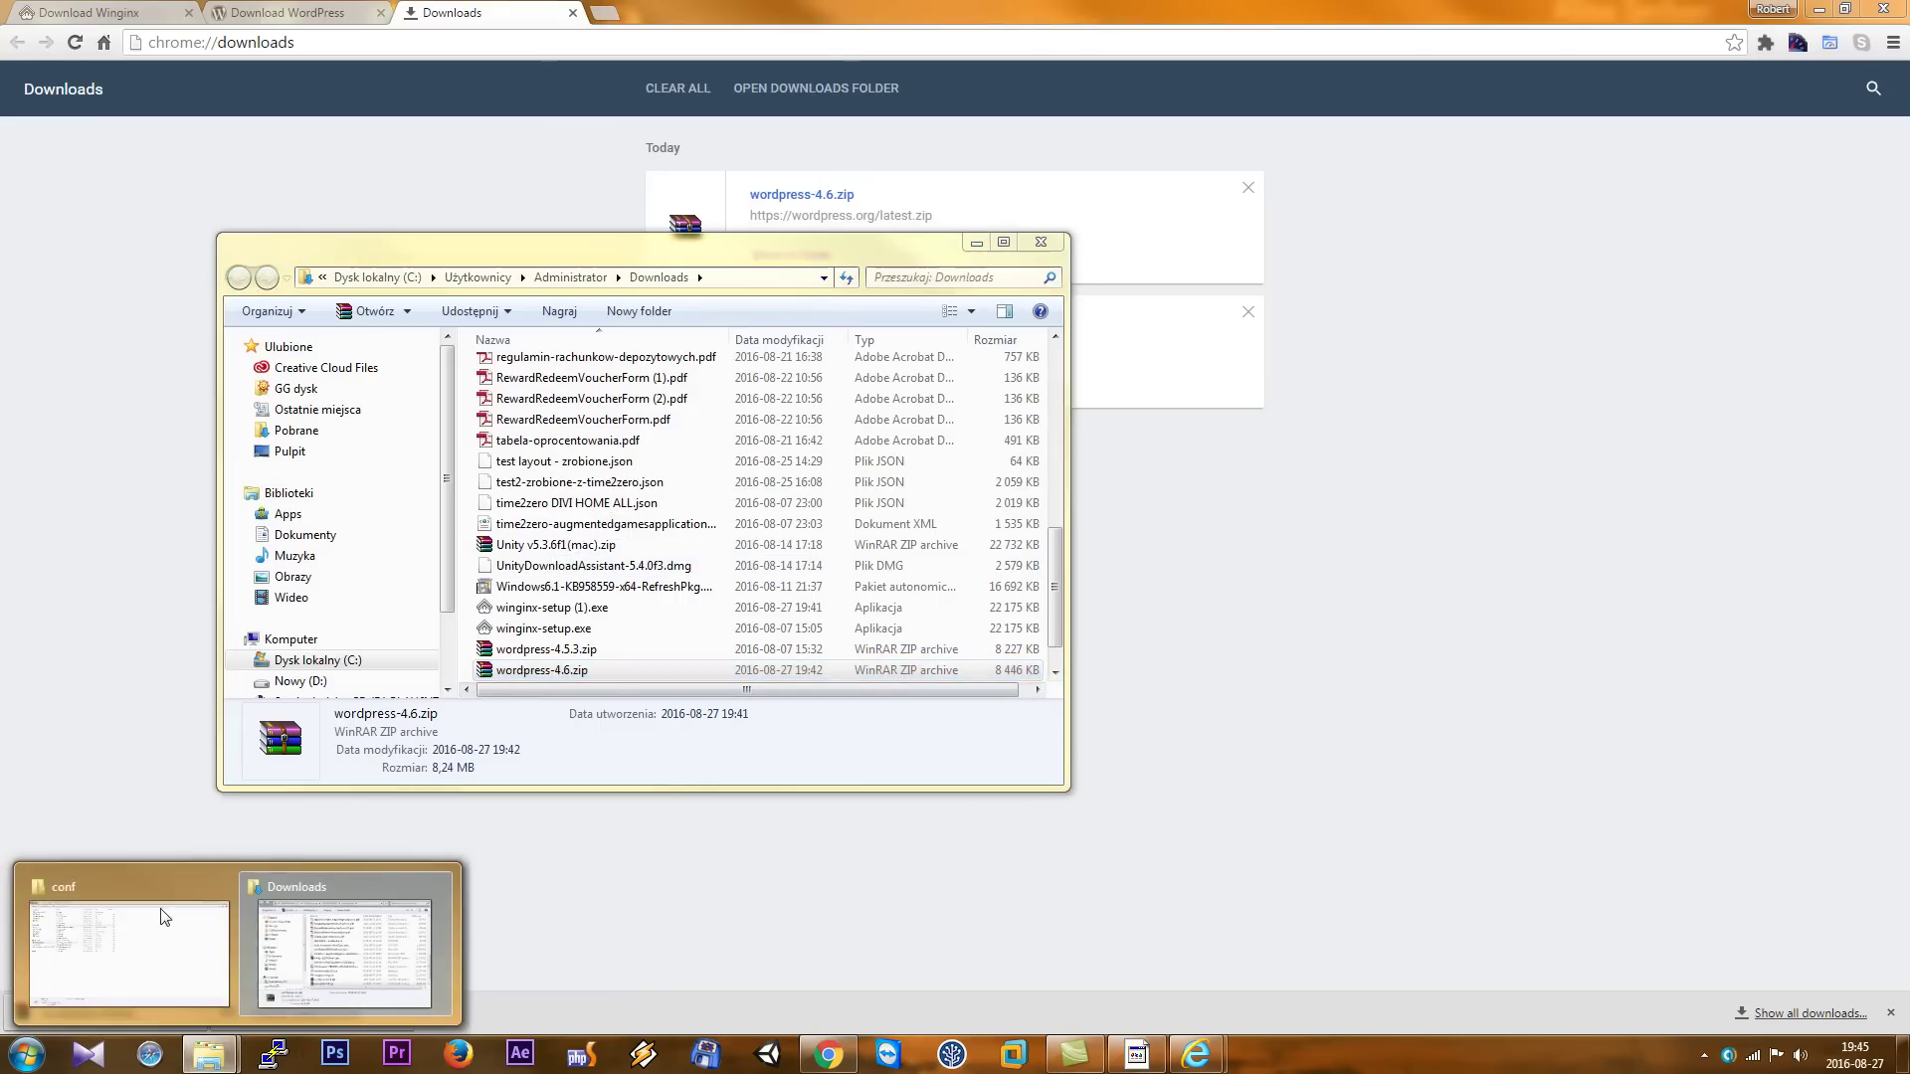
{"action": "left_click", "coordinate": [342, 940]}
{"action": "left_click", "coordinate": [318, 39]}
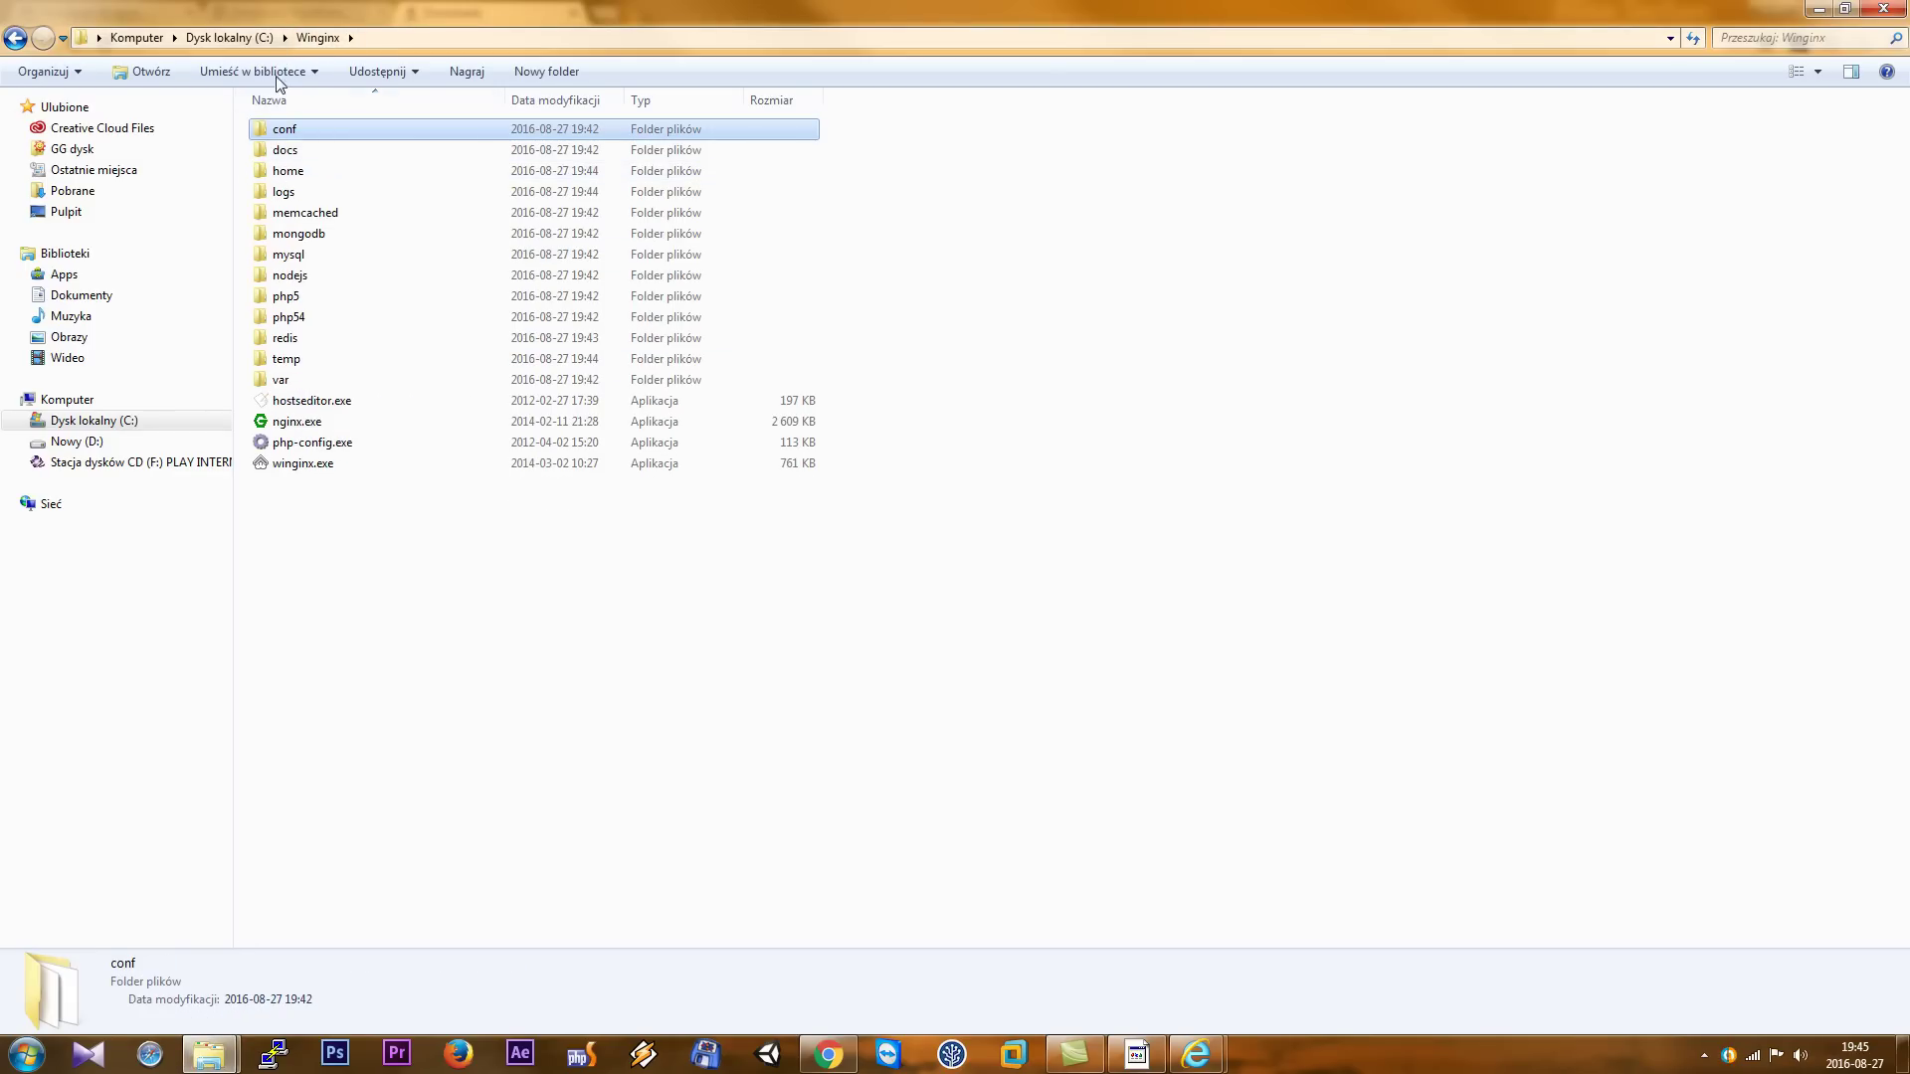
- Delete the placeholder index.html from home\howtowordpress.tld\public_html
{"action": "left_click", "coordinate": [298, 175]}
{"action": "double_click", "coordinate": [298, 175]}
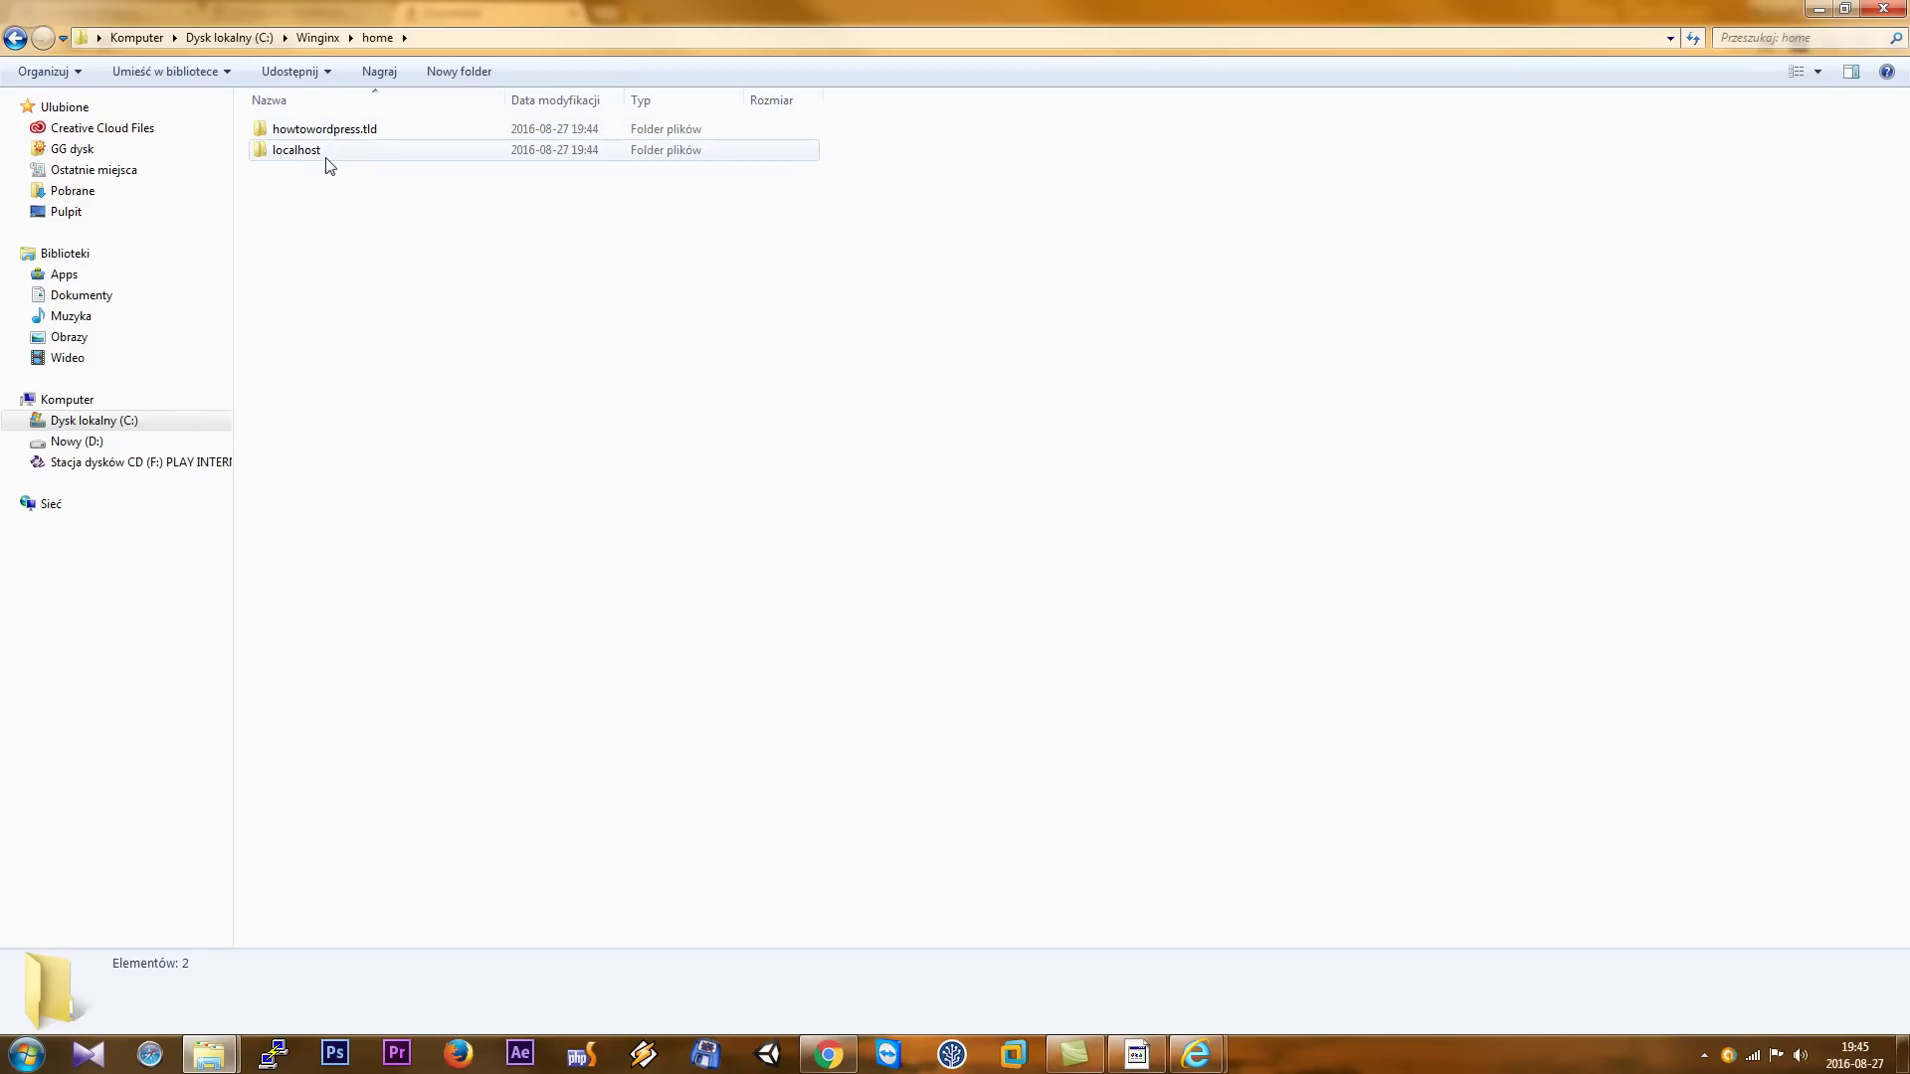
{"action": "double_click", "coordinate": [339, 135]}
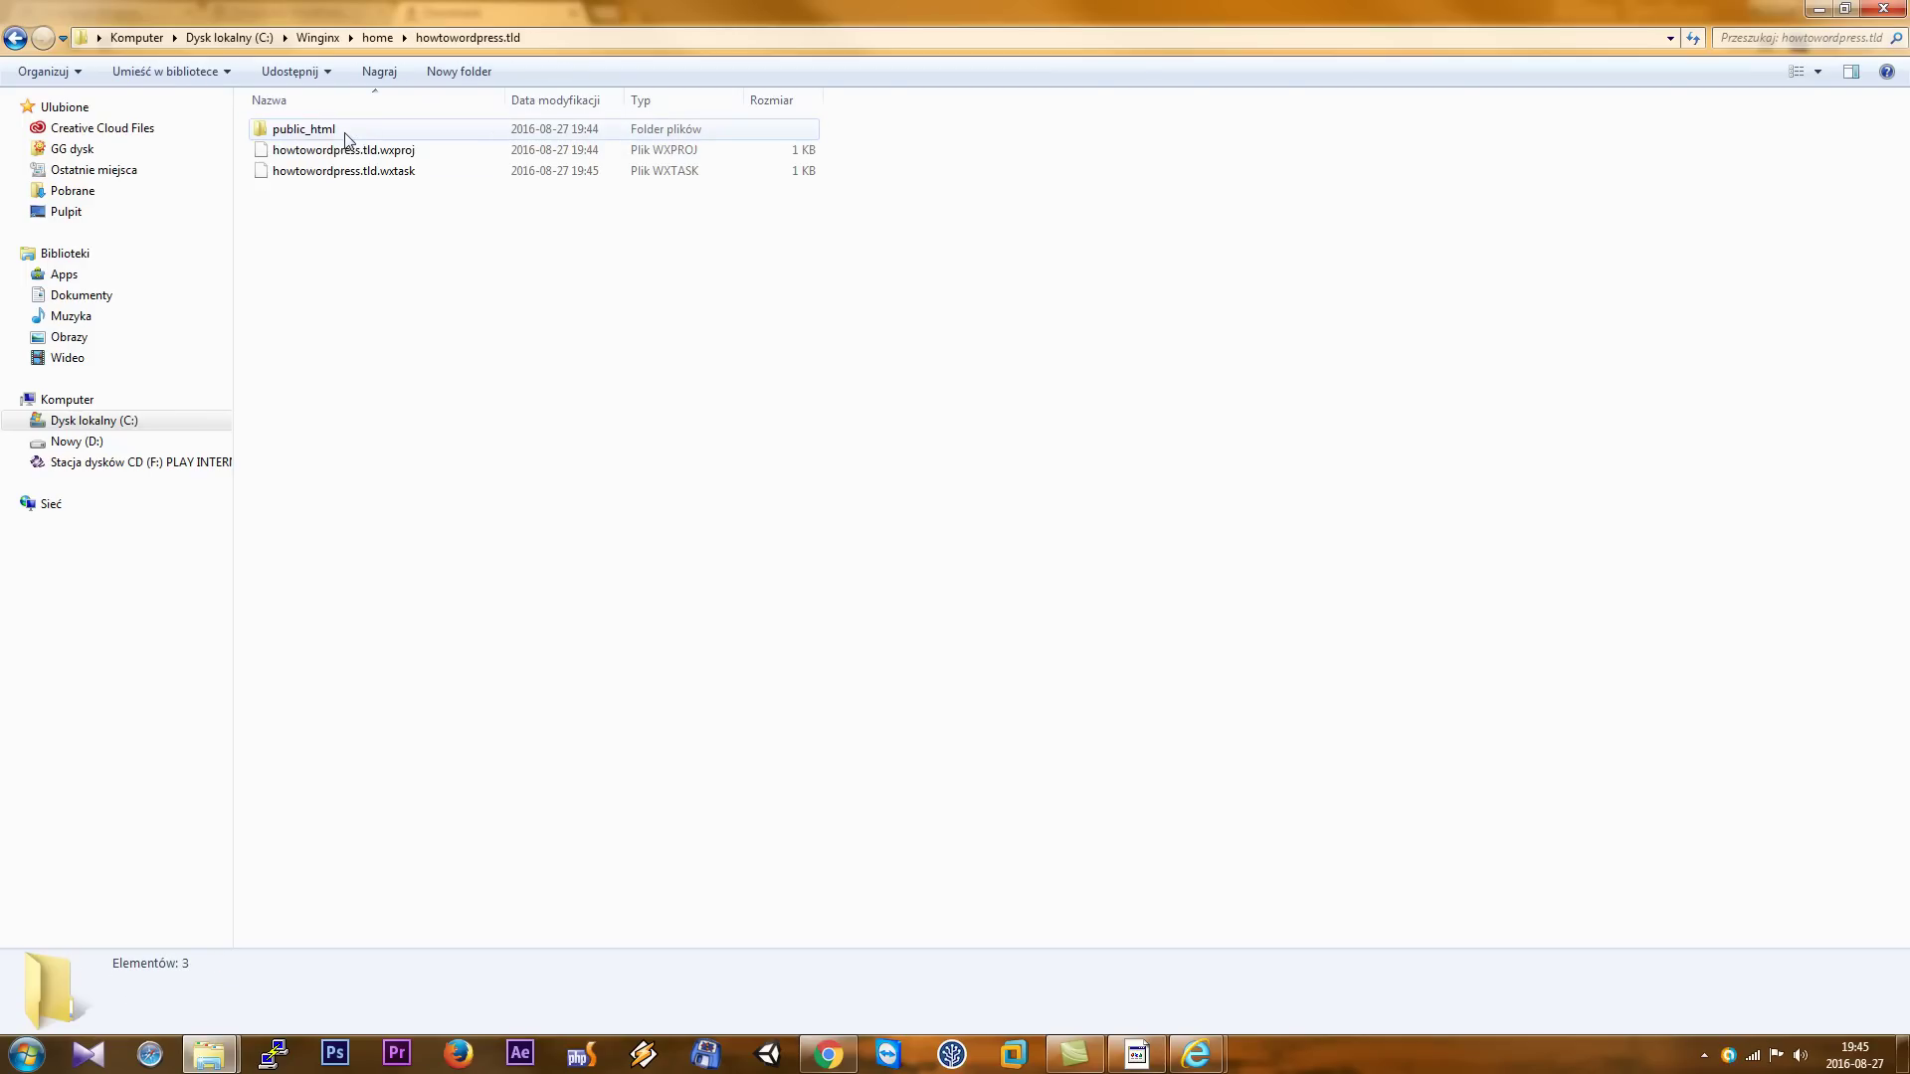
{"action": "double_click", "coordinate": [321, 136]}
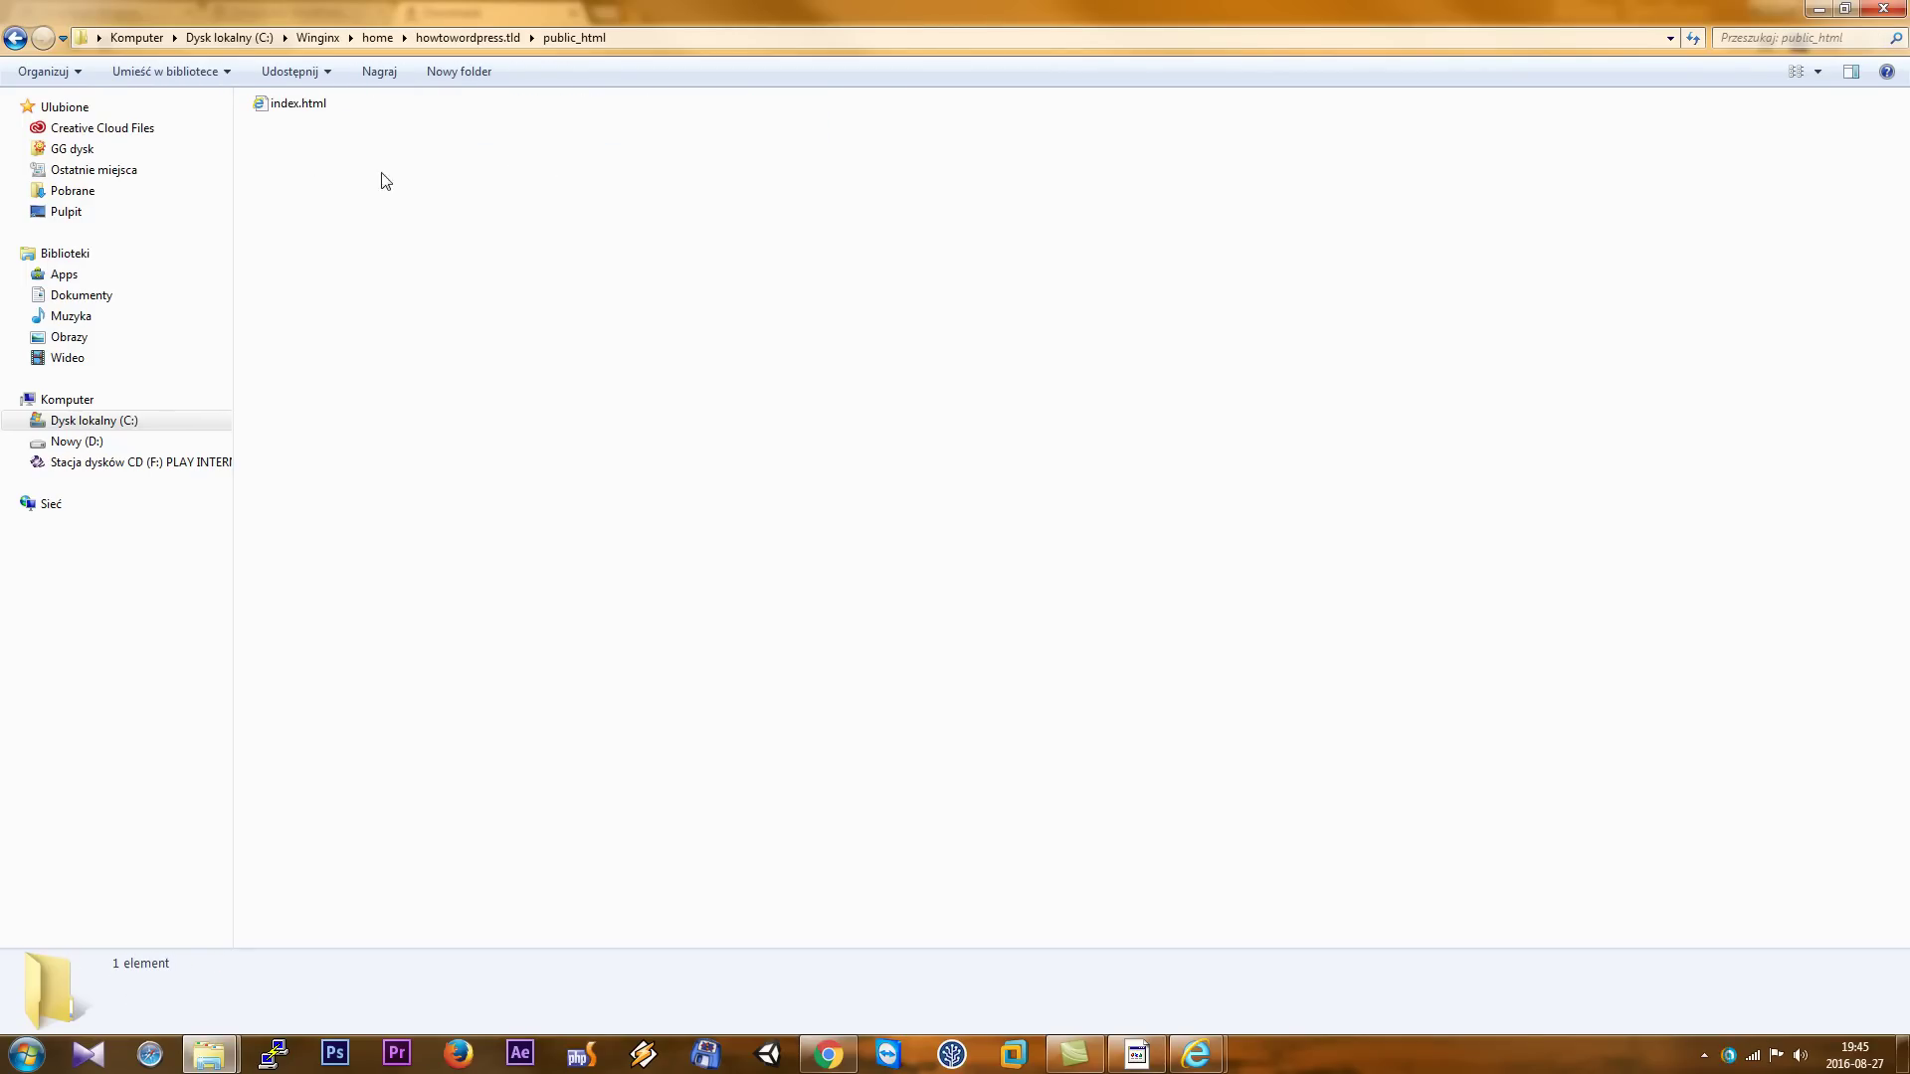
{"action": "left_click", "coordinate": [297, 104]}
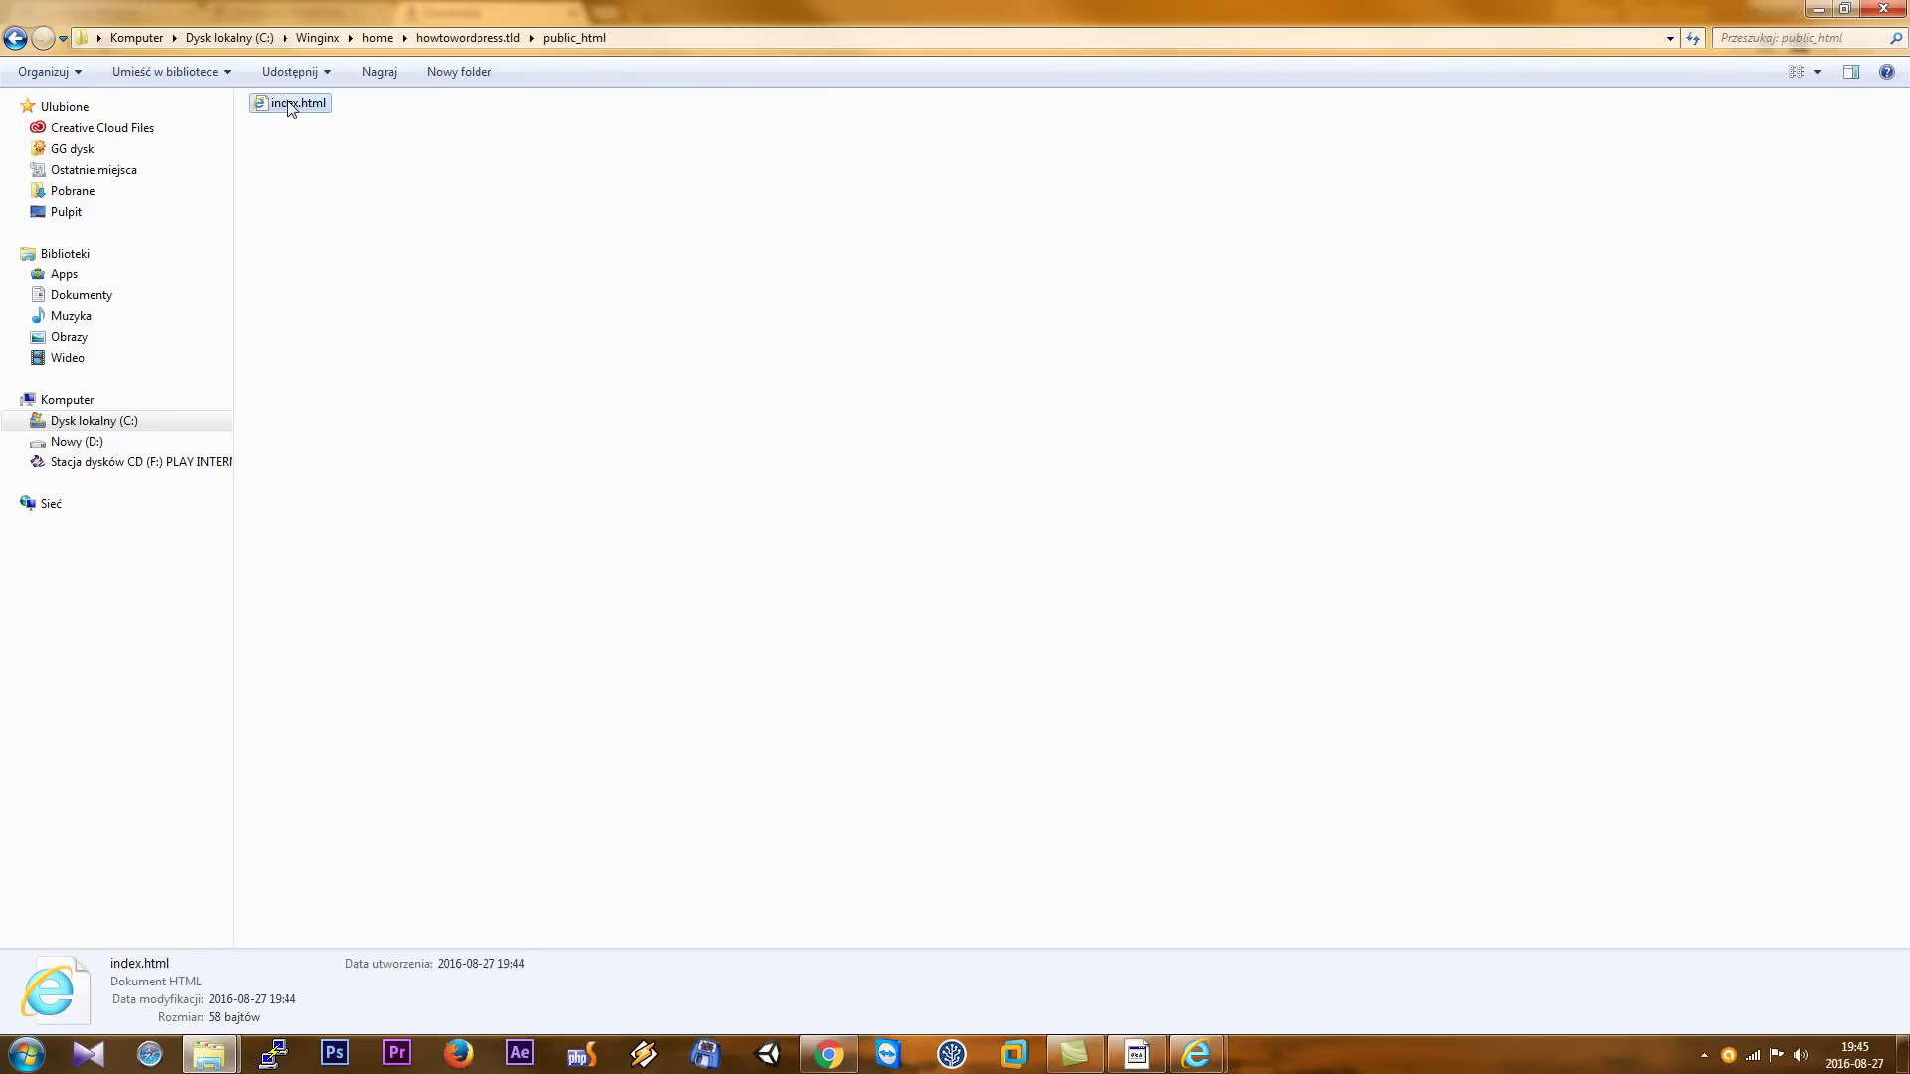
{"action": "key", "text": "Delete"}
{"action": "key", "text": "Return"}
- Paste wordpress-4.6.zip into public_html and open the archive in 7-Zip
{"action": "right_click", "coordinate": [365, 155]}
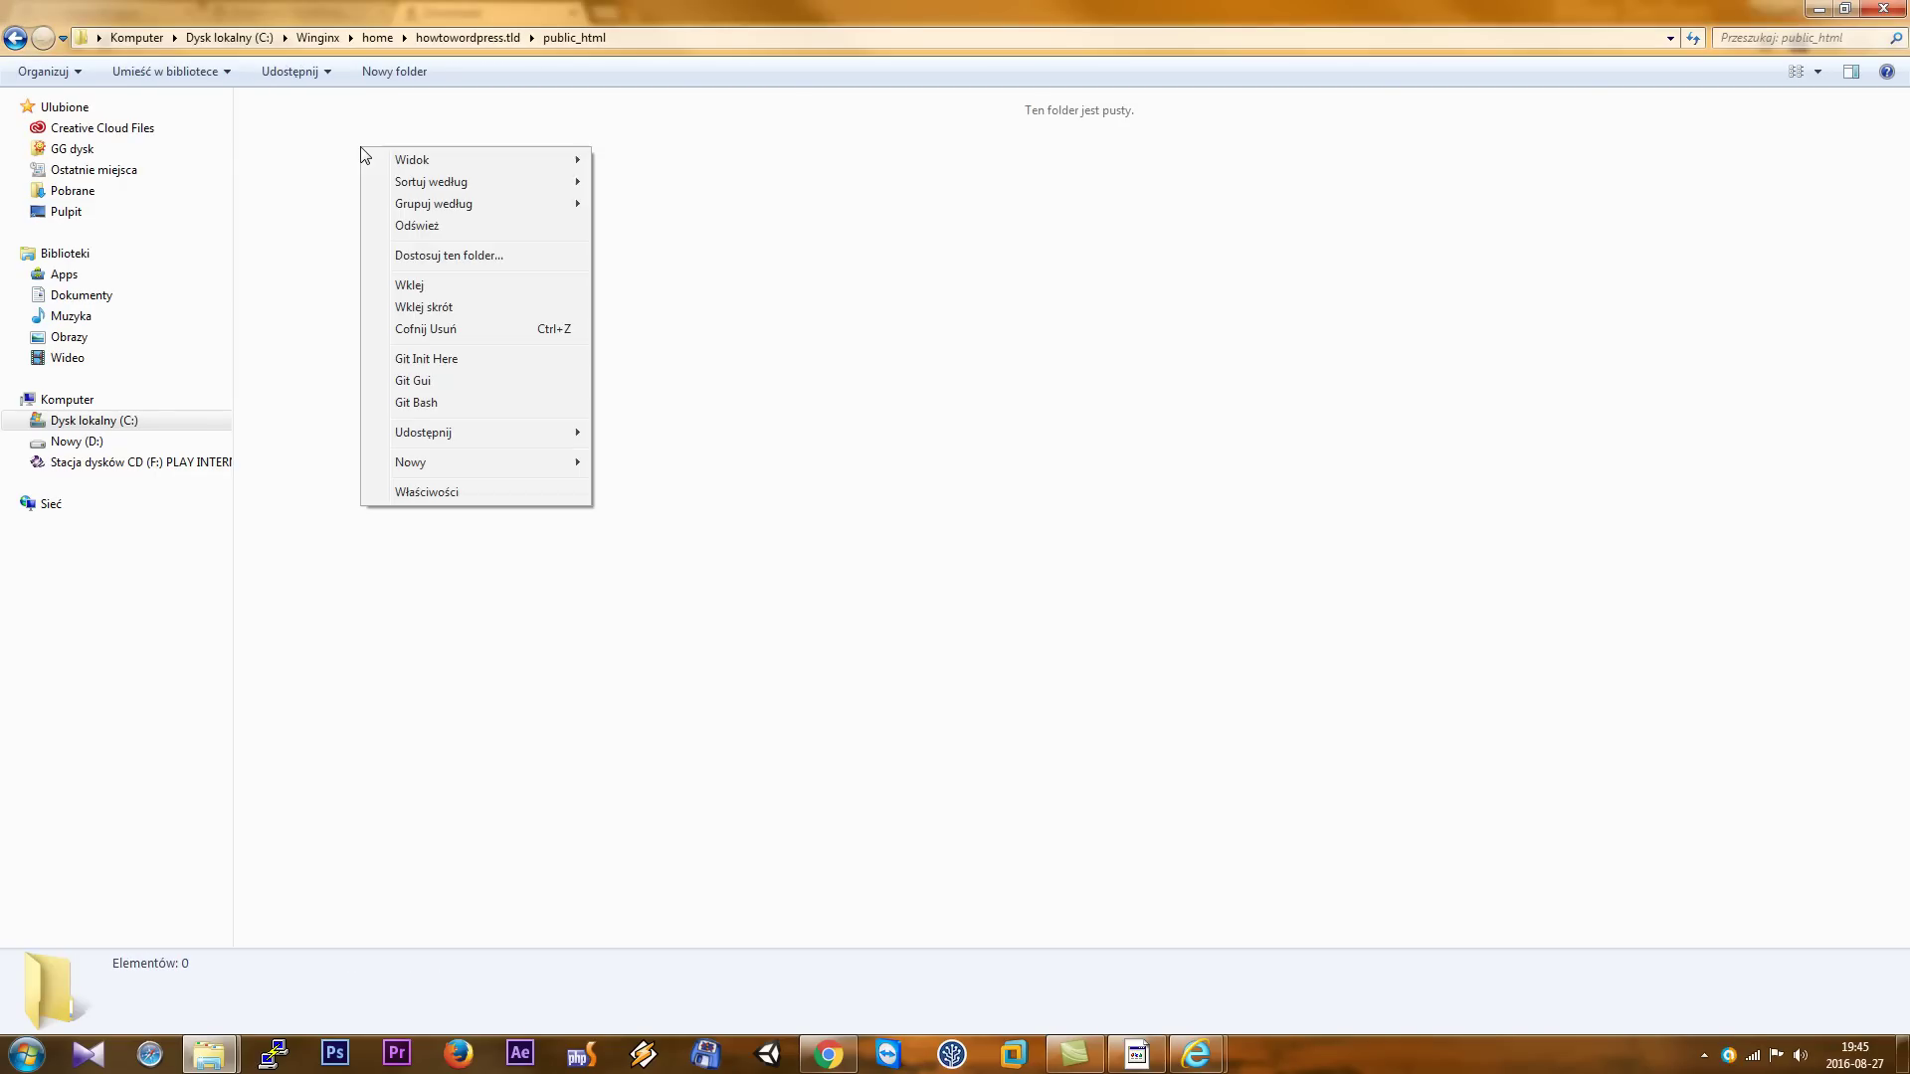
{"action": "left_click", "coordinate": [412, 286]}
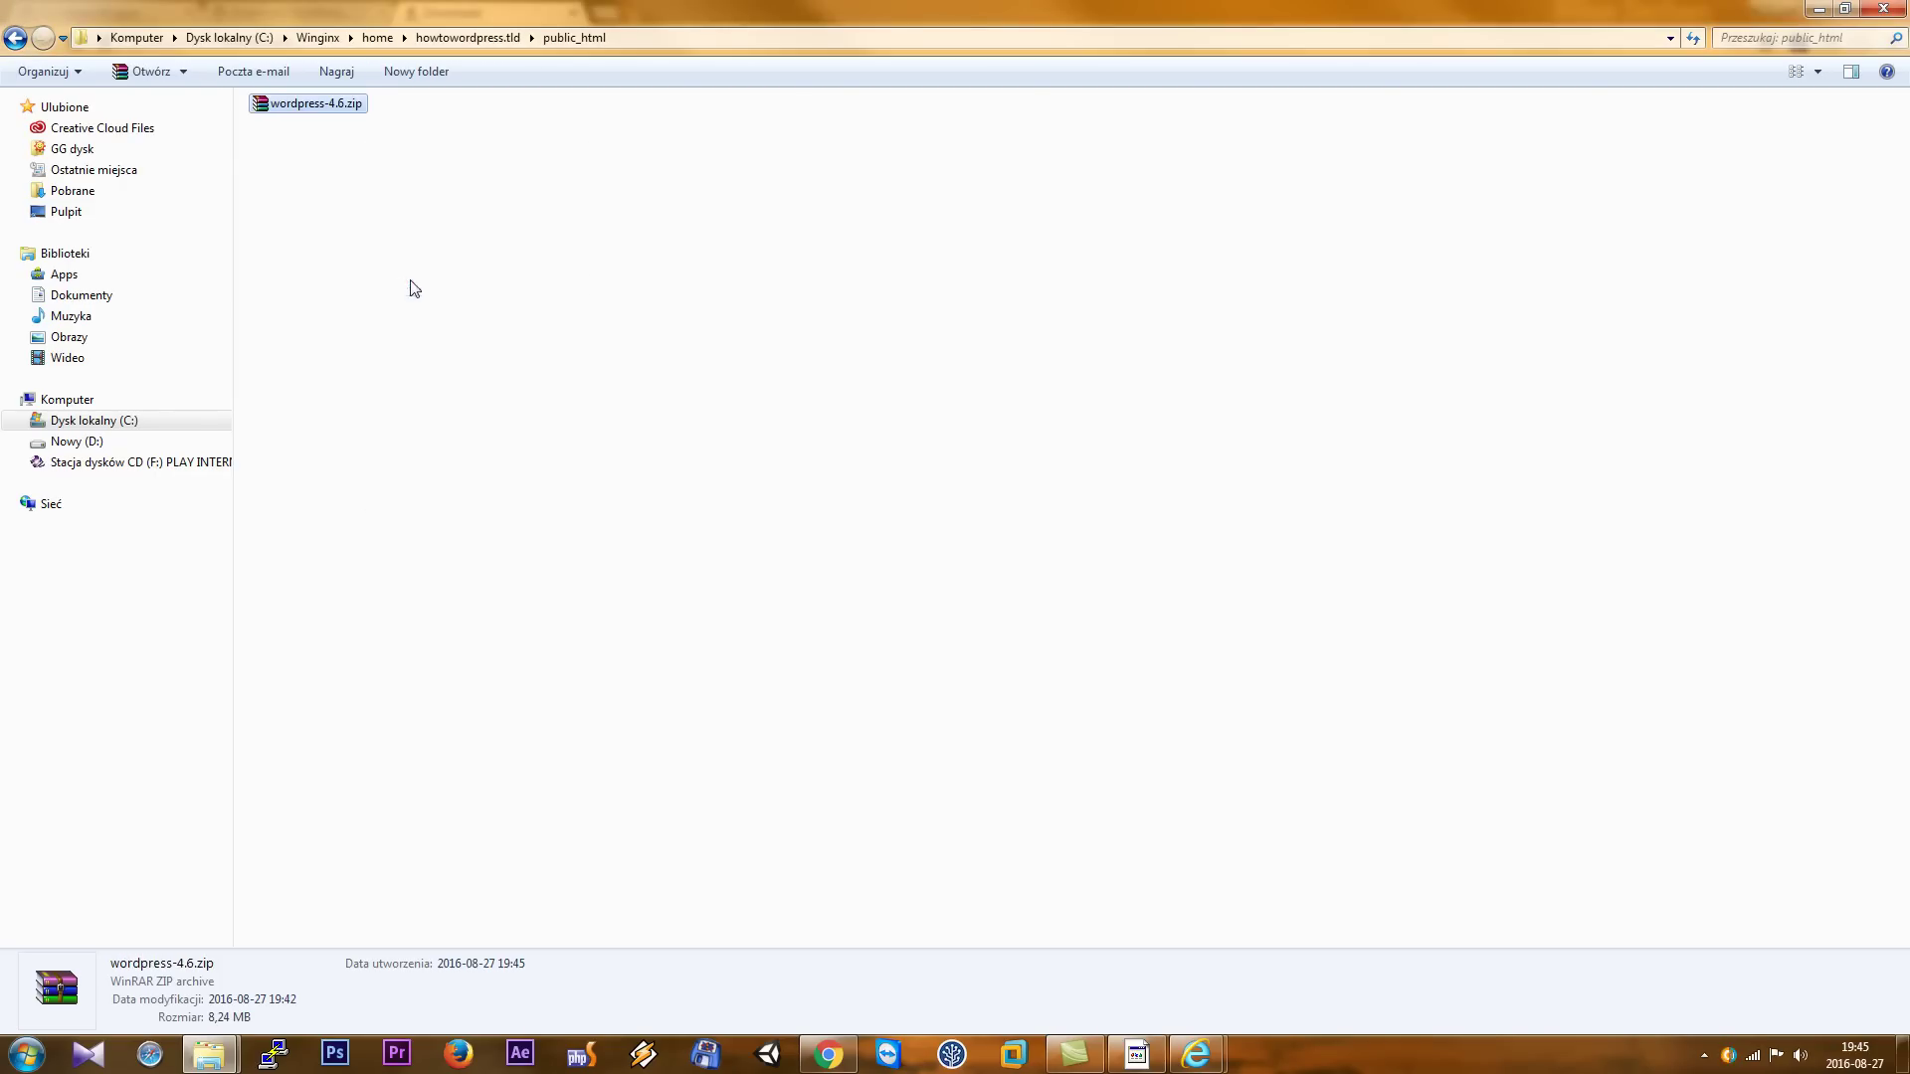
{"action": "right_click", "coordinate": [311, 117]}
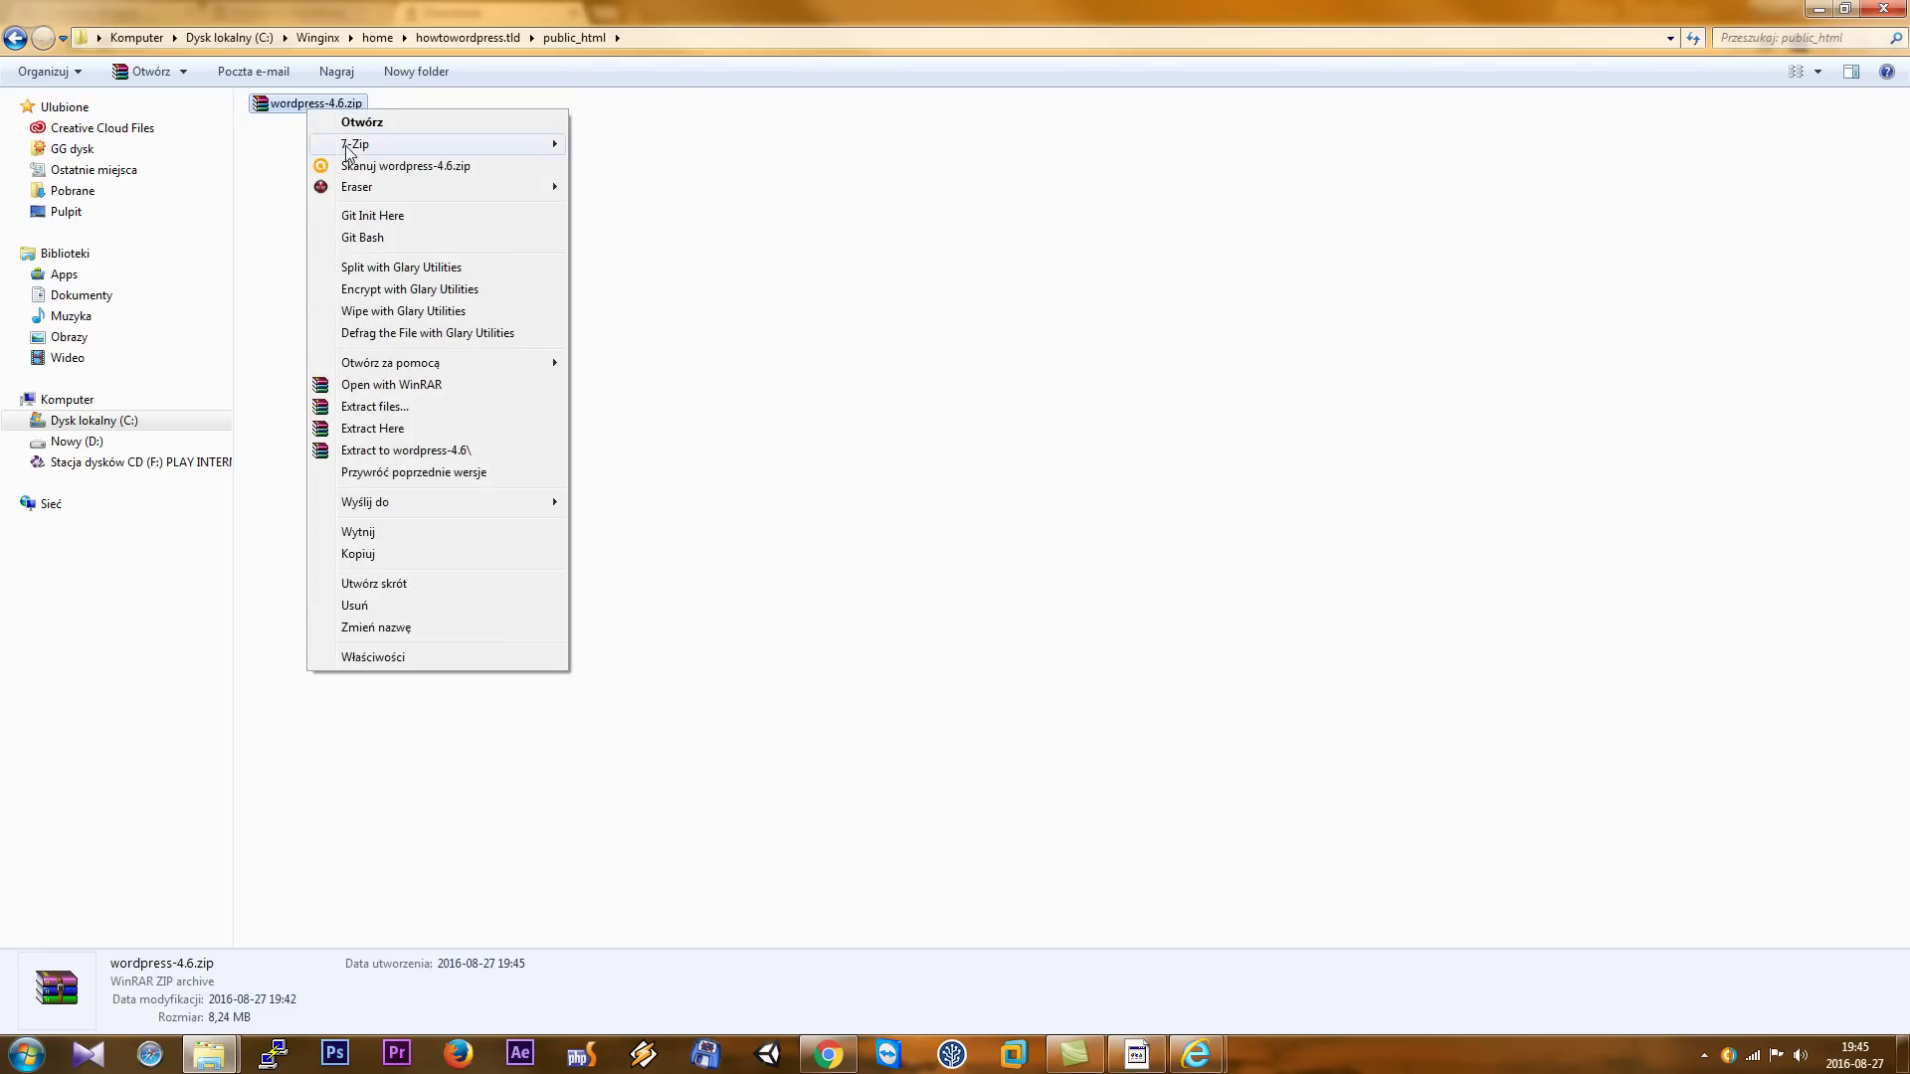
{"action": "mouse_move", "coordinate": [448, 144]}
{"action": "left_click", "coordinate": [619, 146]}
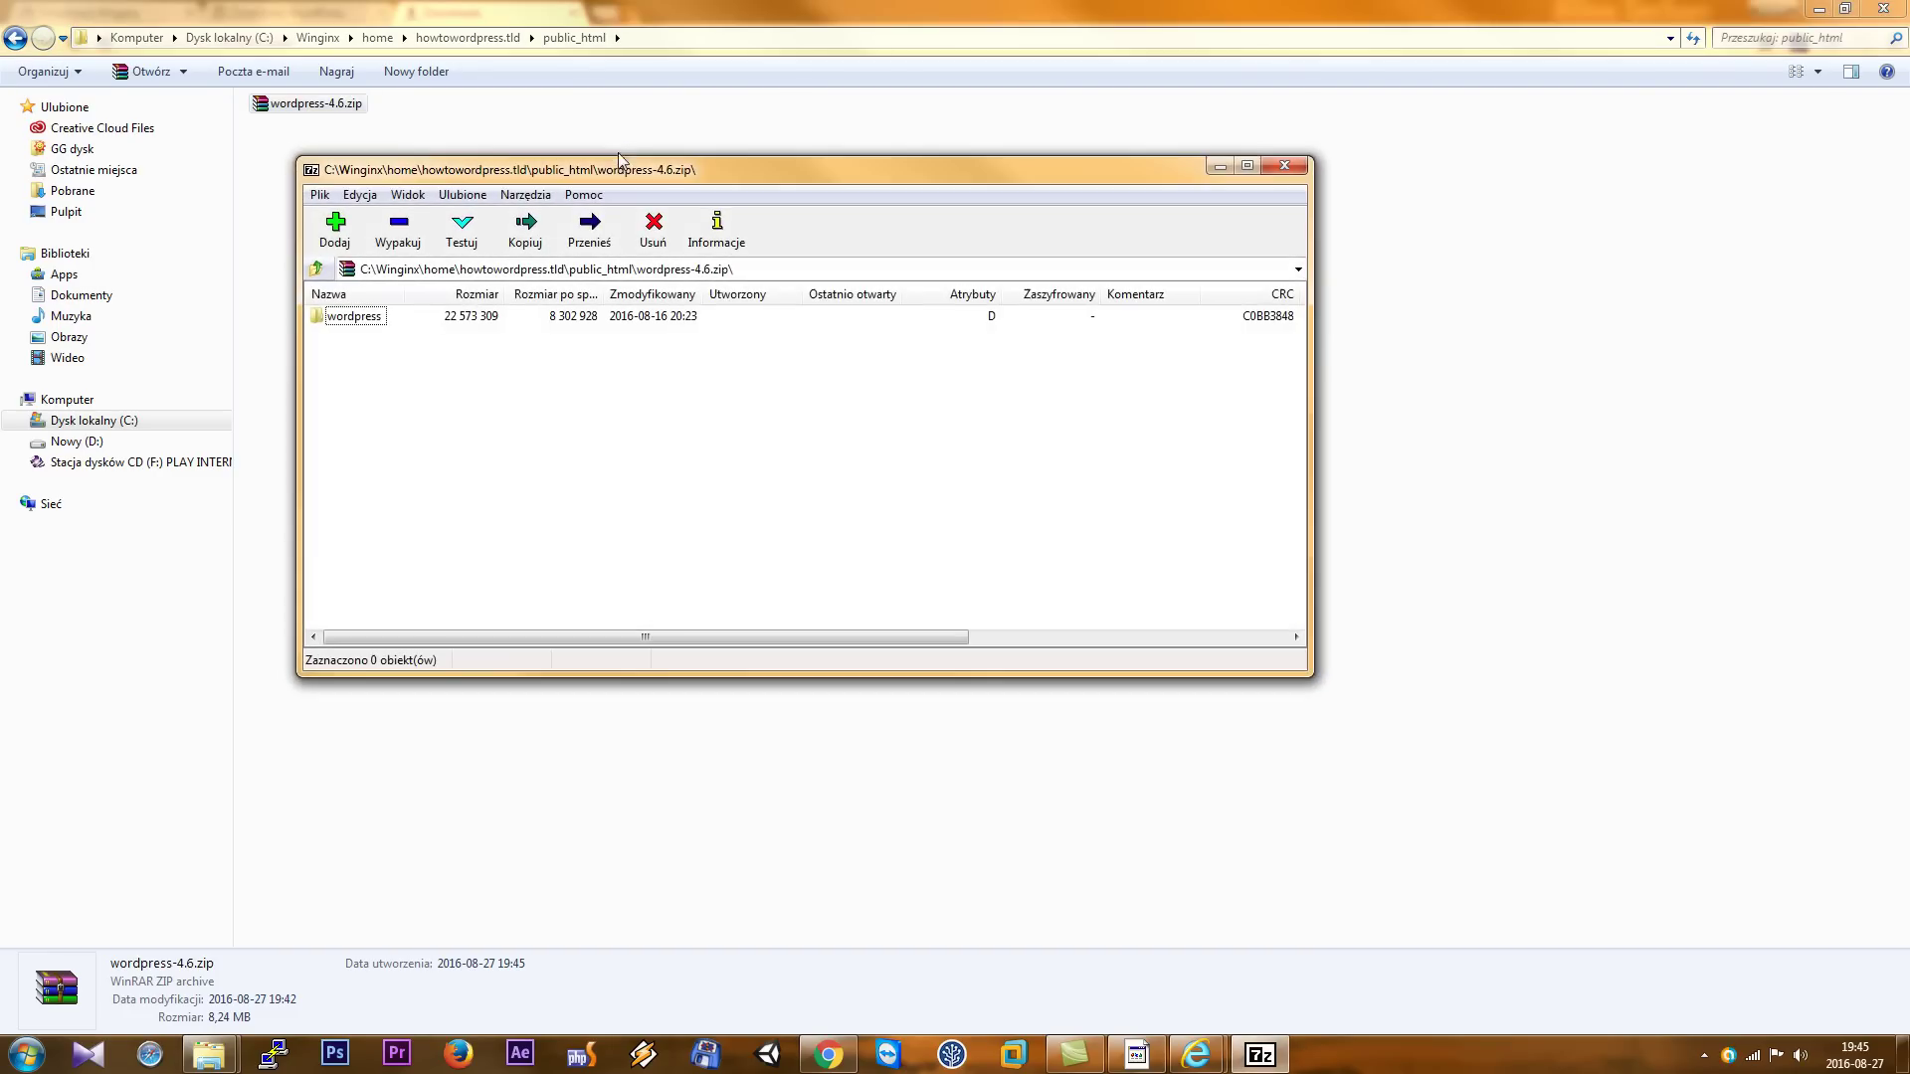
- Extract all 19 items from the archive's wordpress folder into public_html, then close 7-Zip
{"action": "double_click", "coordinate": [356, 317]}
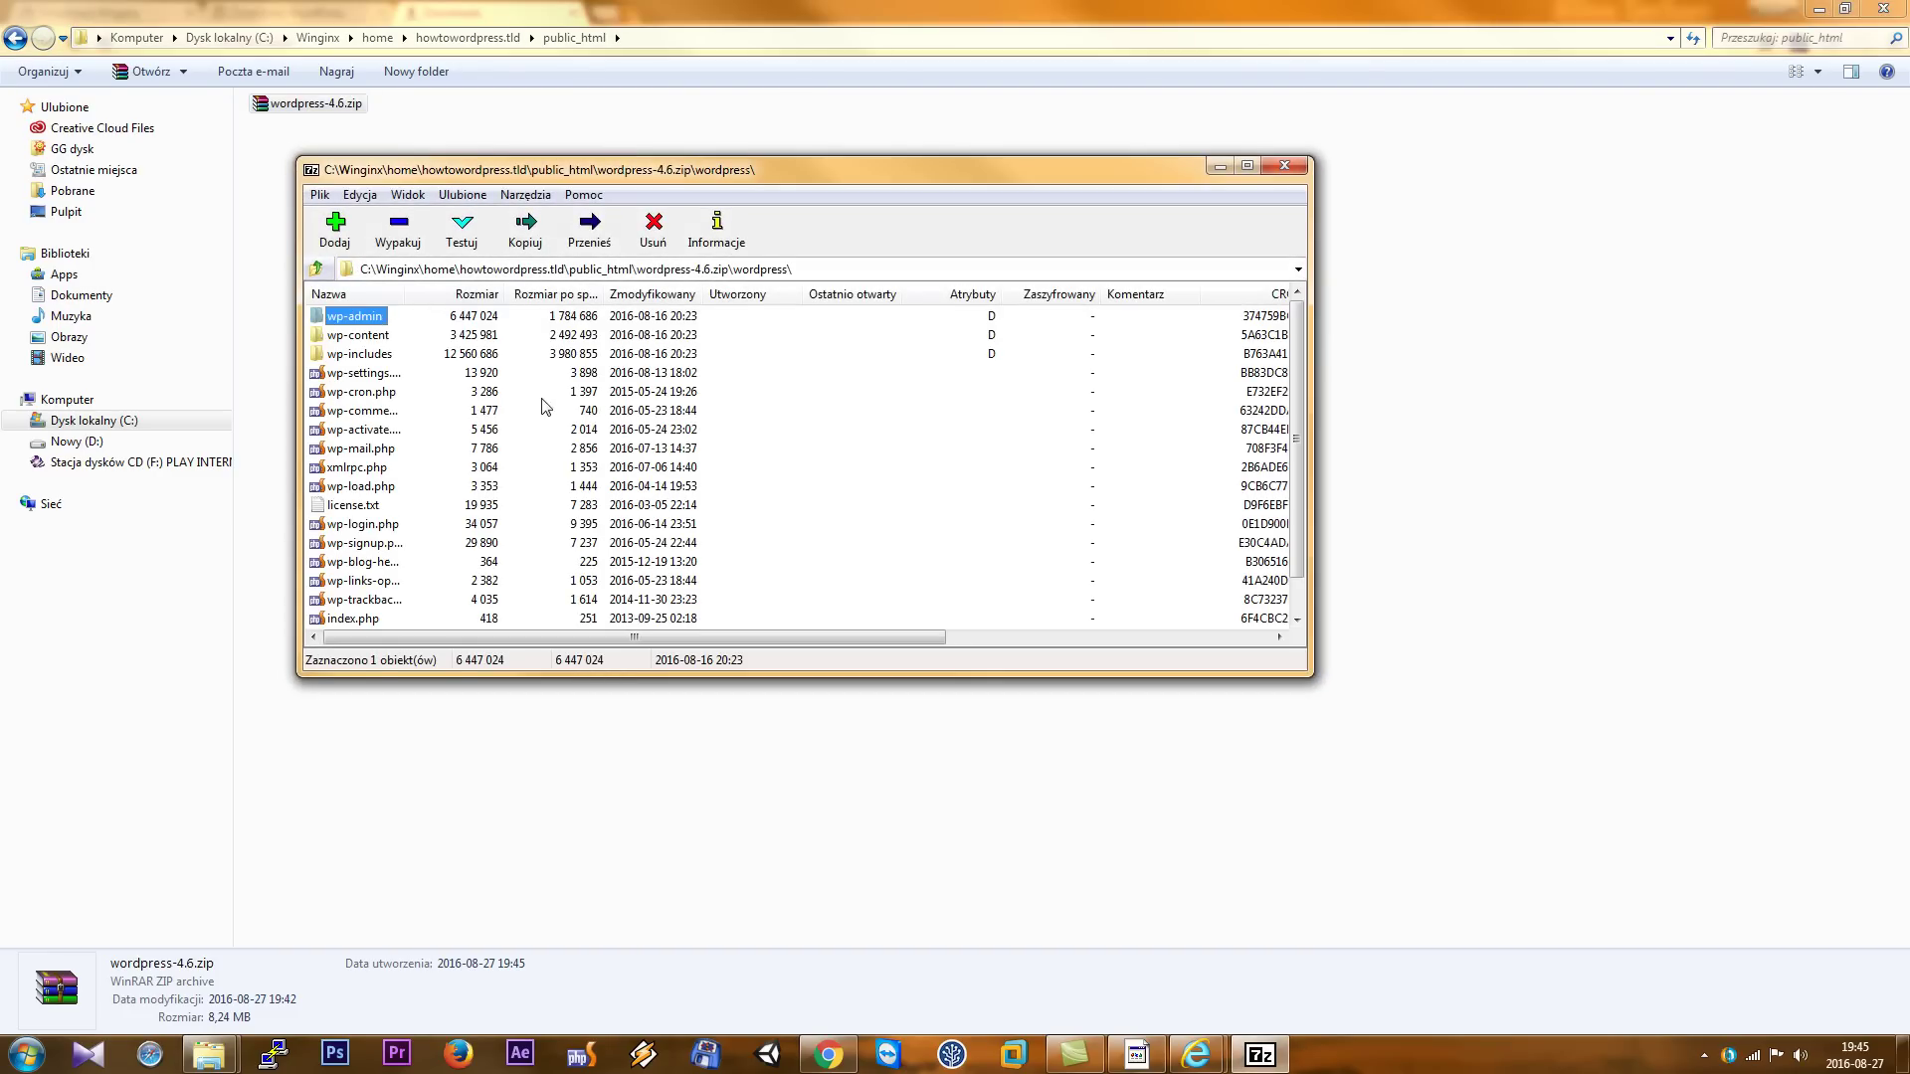
{"action": "key", "text": "ctrl+a"}
{"action": "left_click", "coordinate": [398, 231]}
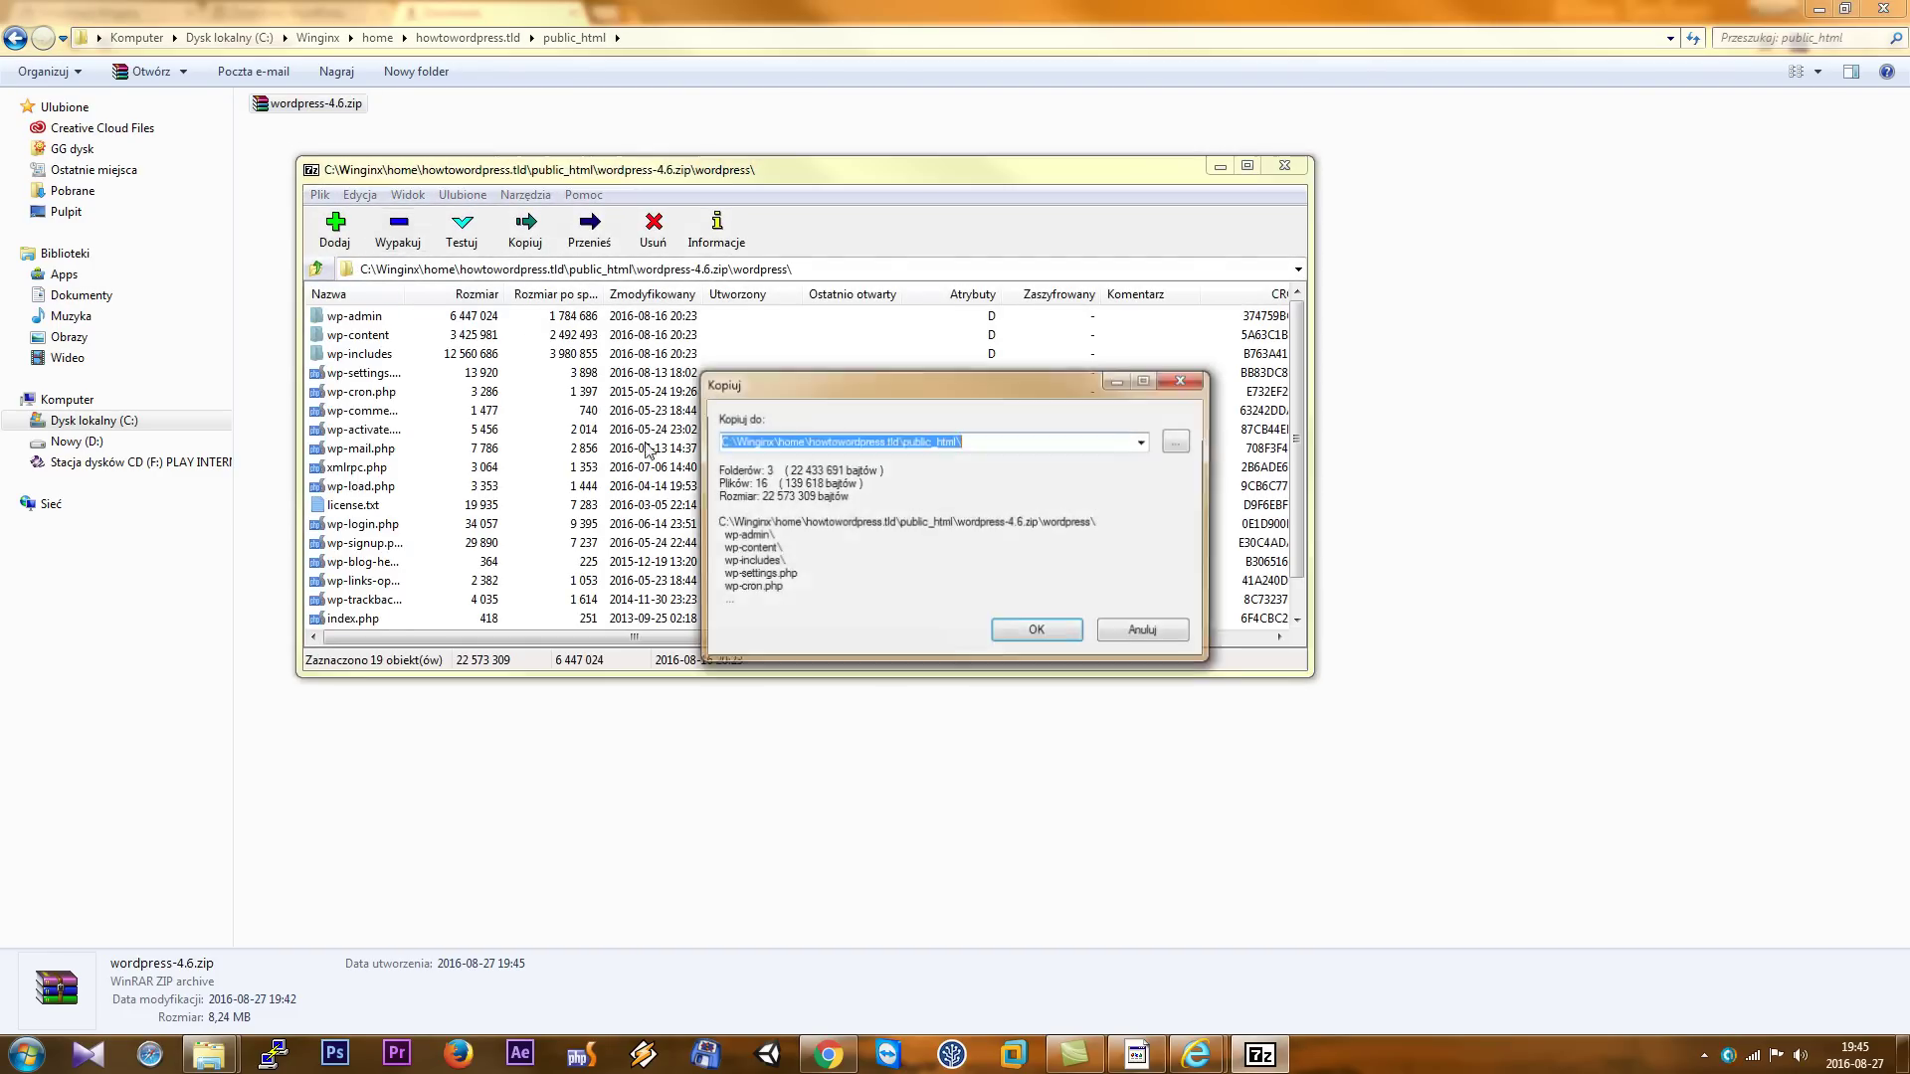
{"action": "left_click", "coordinate": [1037, 632]}
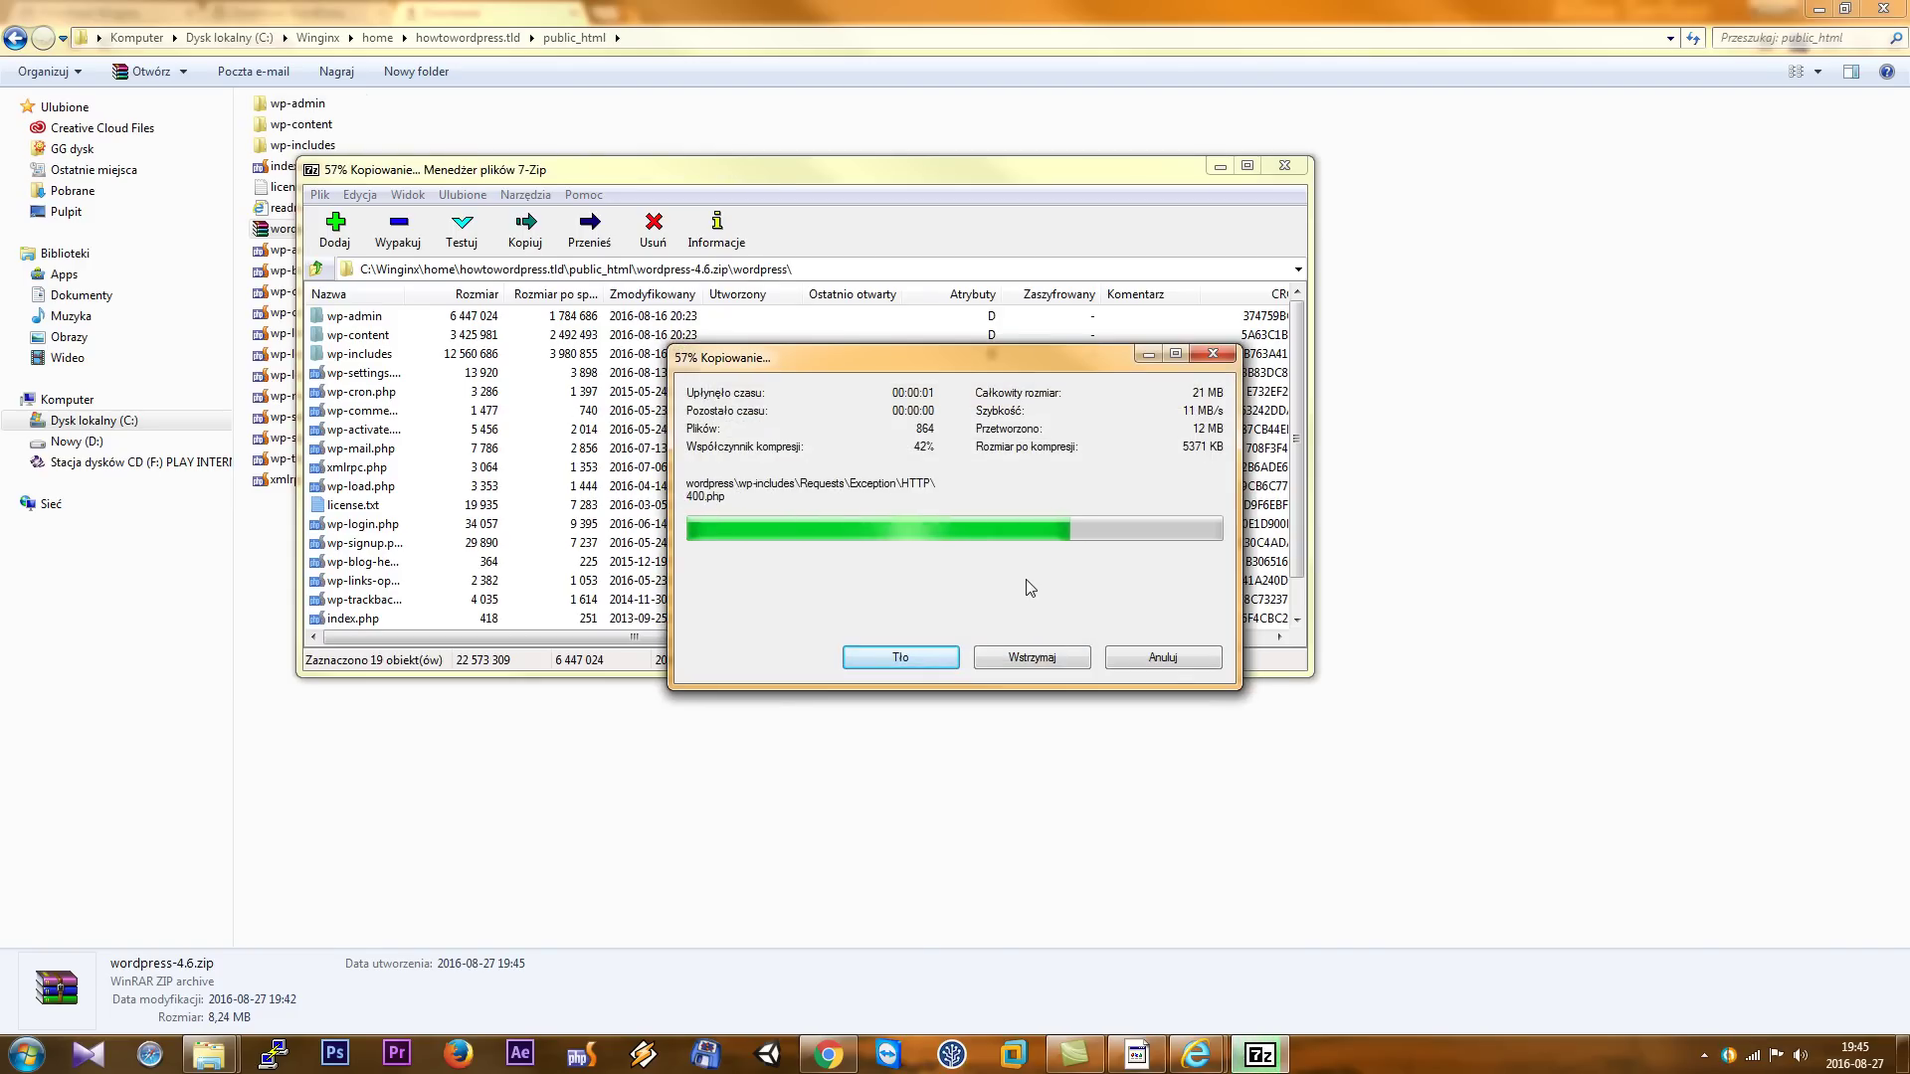
{"action": "left_click", "coordinate": [1287, 167]}
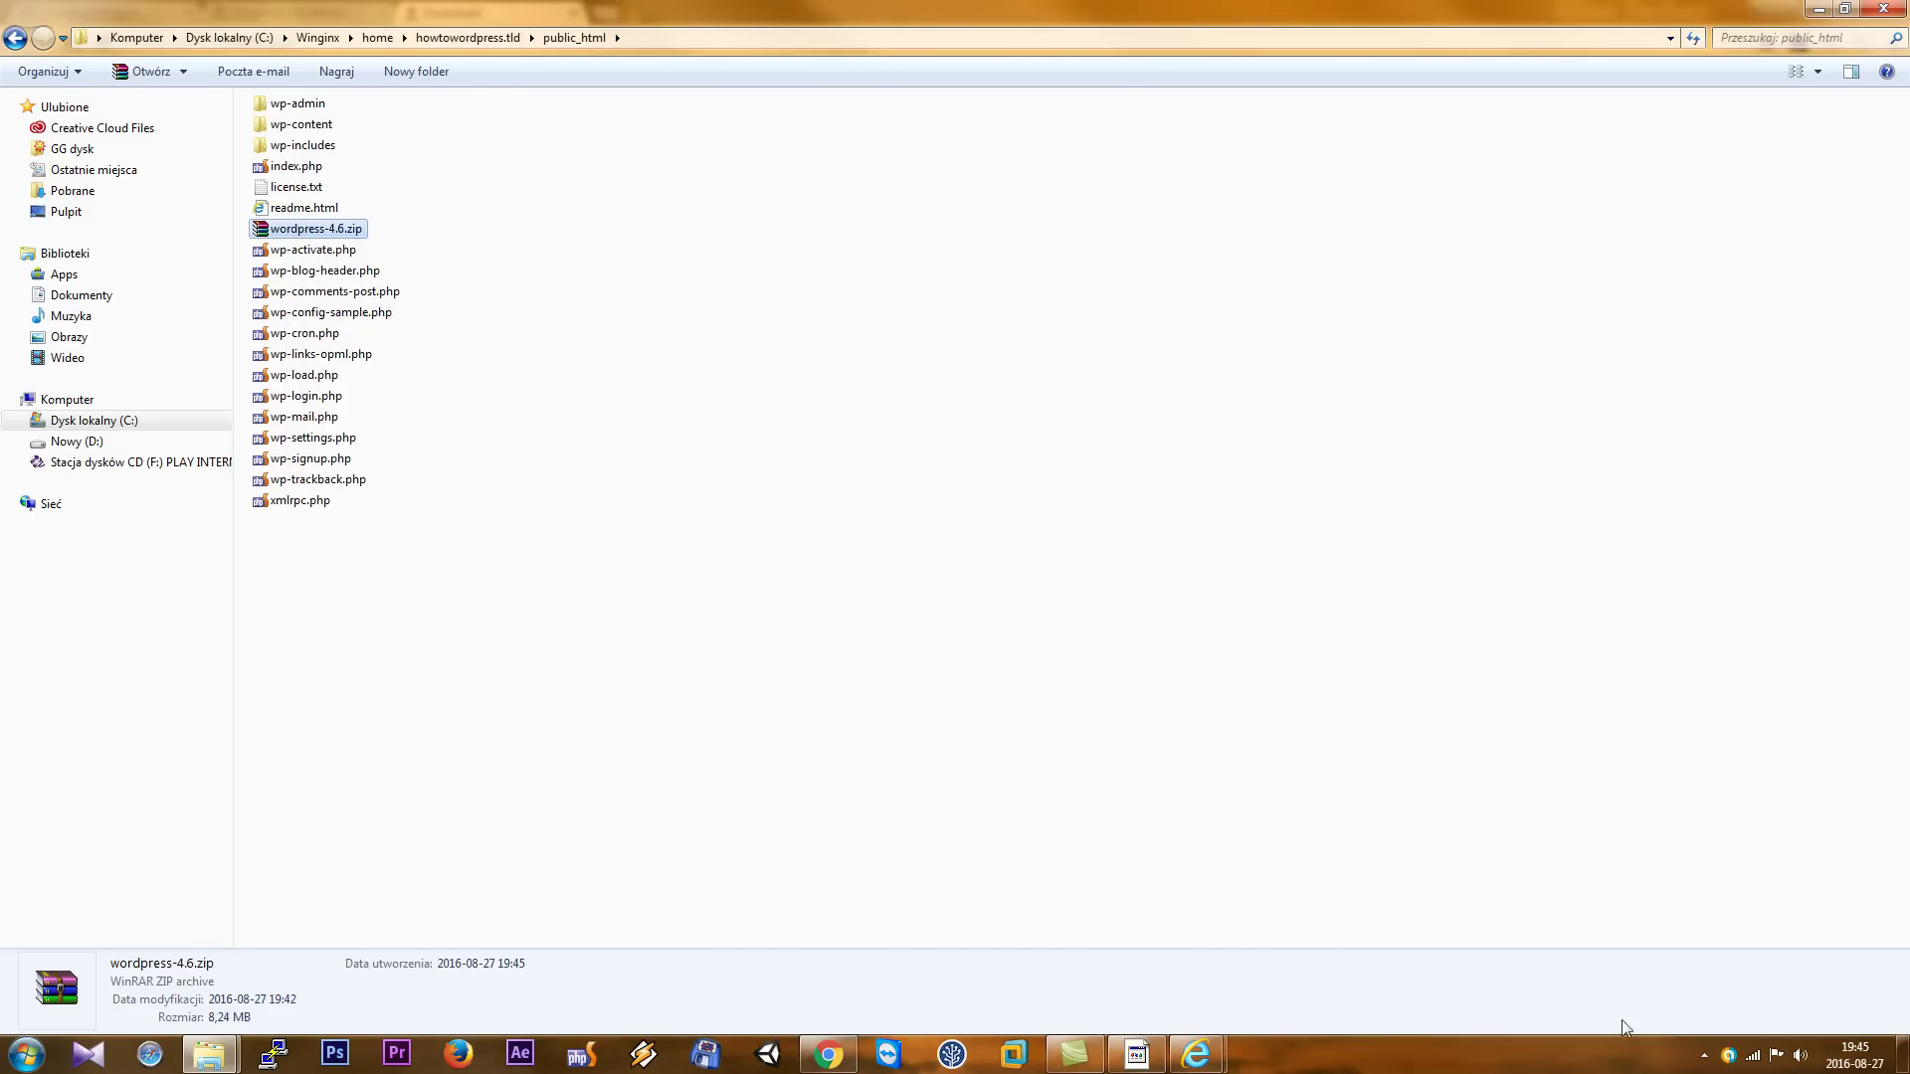
{"action": "left_click", "coordinate": [1704, 1056]}
{"action": "left_click", "coordinate": [1722, 901]}
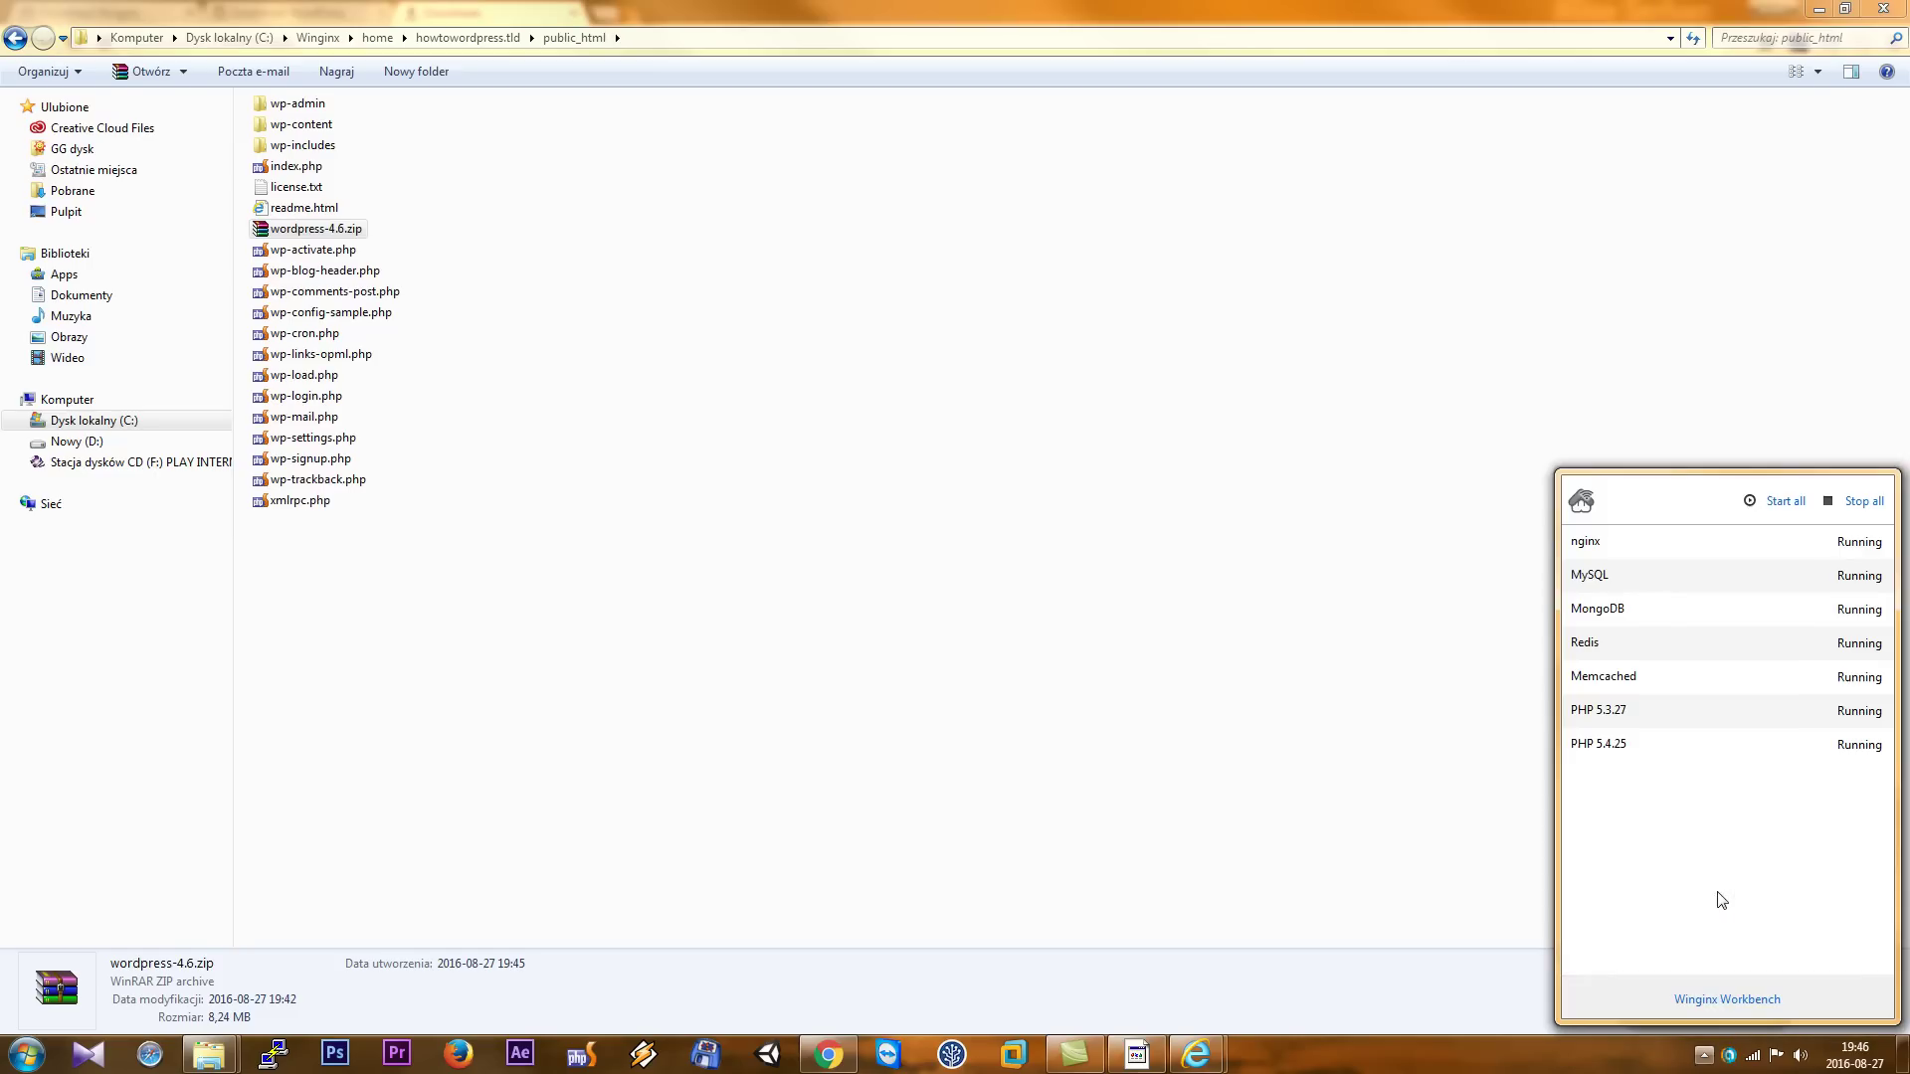
{"action": "left_click", "coordinate": [1720, 1001]}
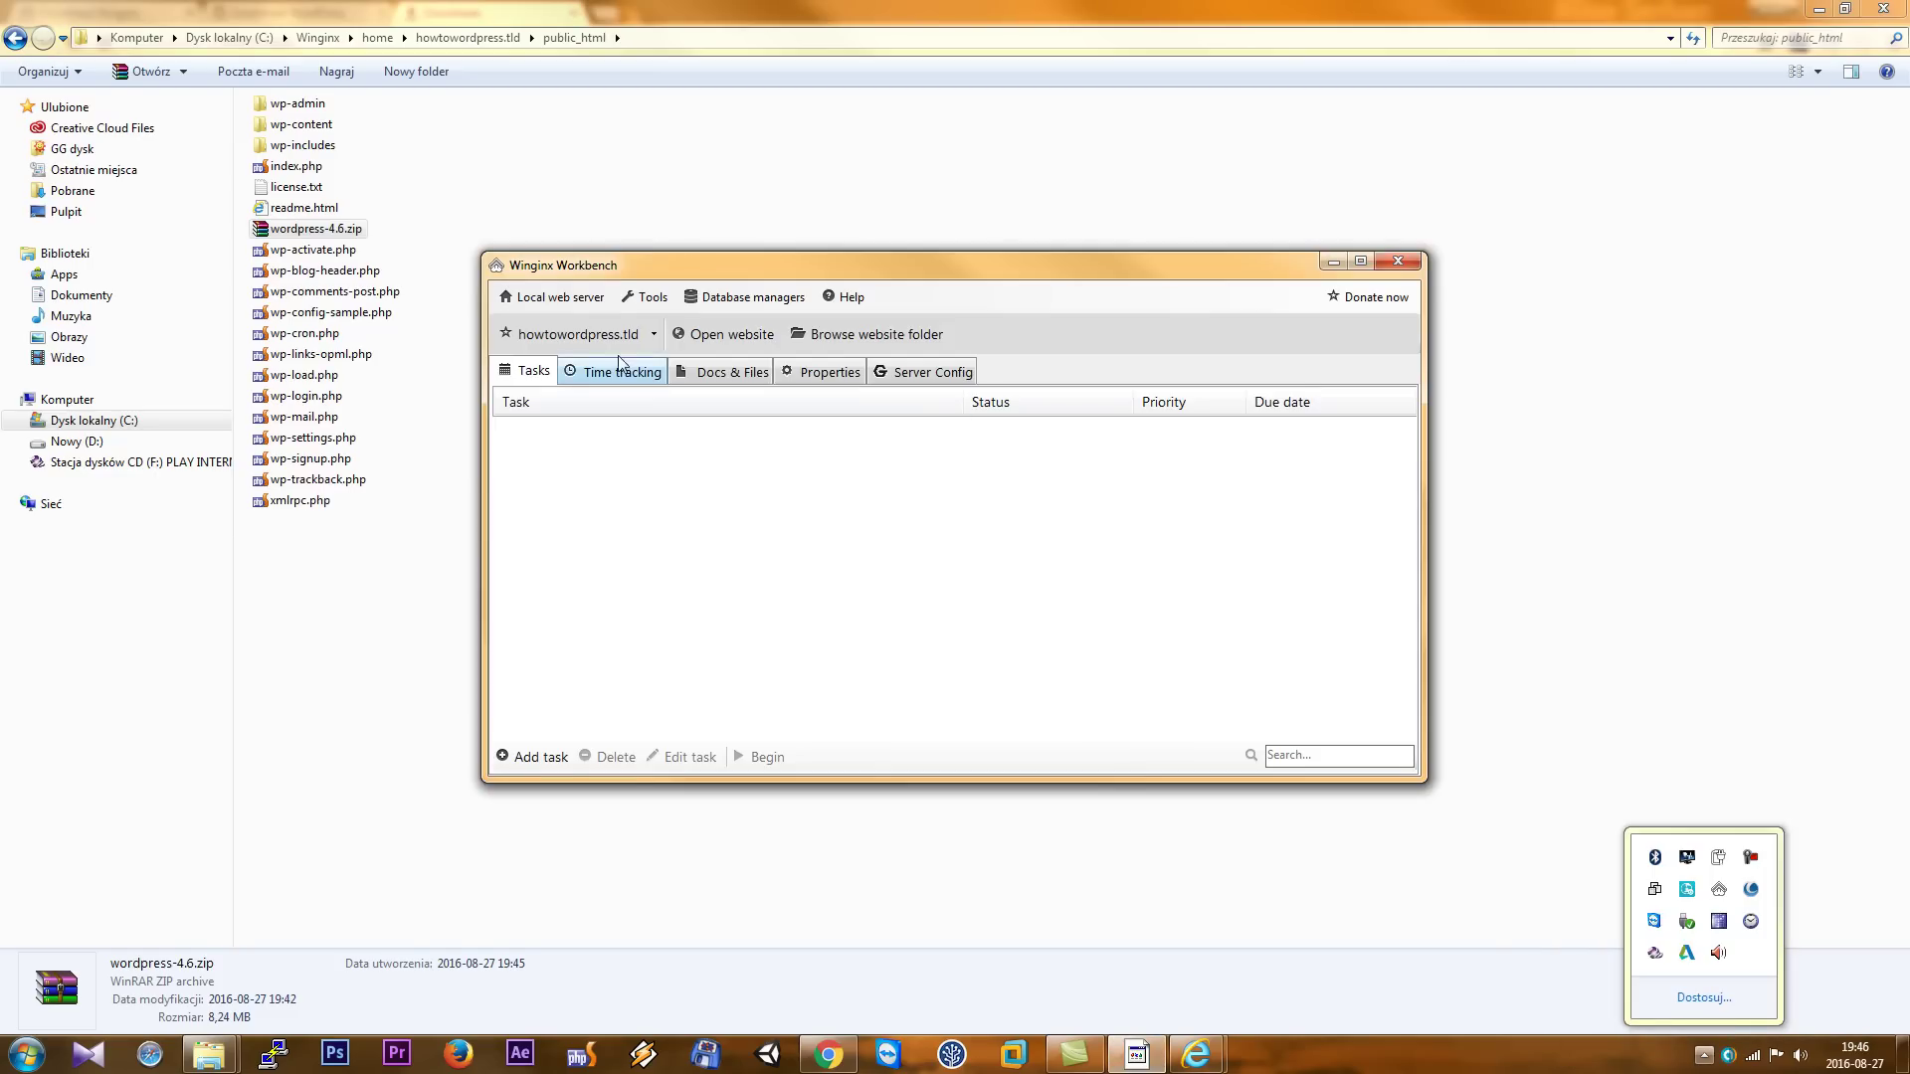
{"action": "left_click", "coordinate": [741, 313]}
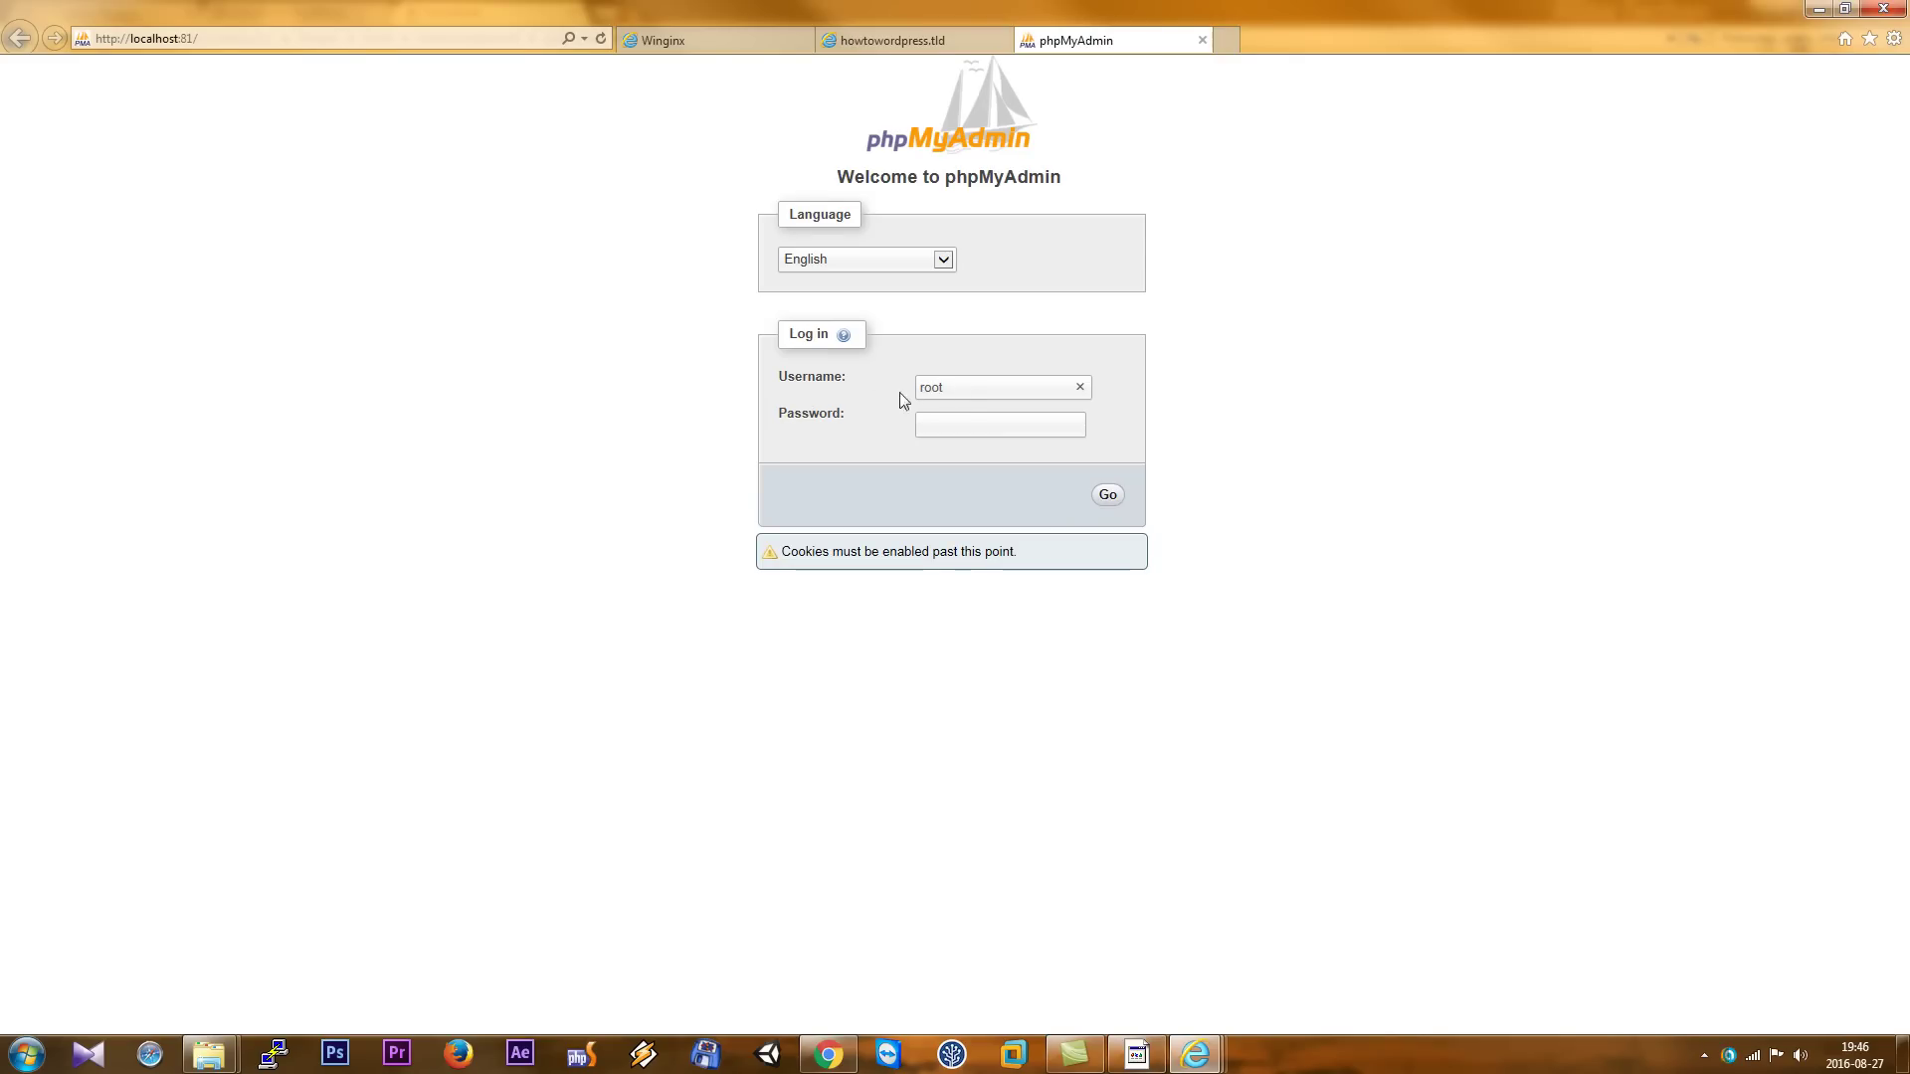
{"action": "left_click", "coordinate": [1106, 494]}
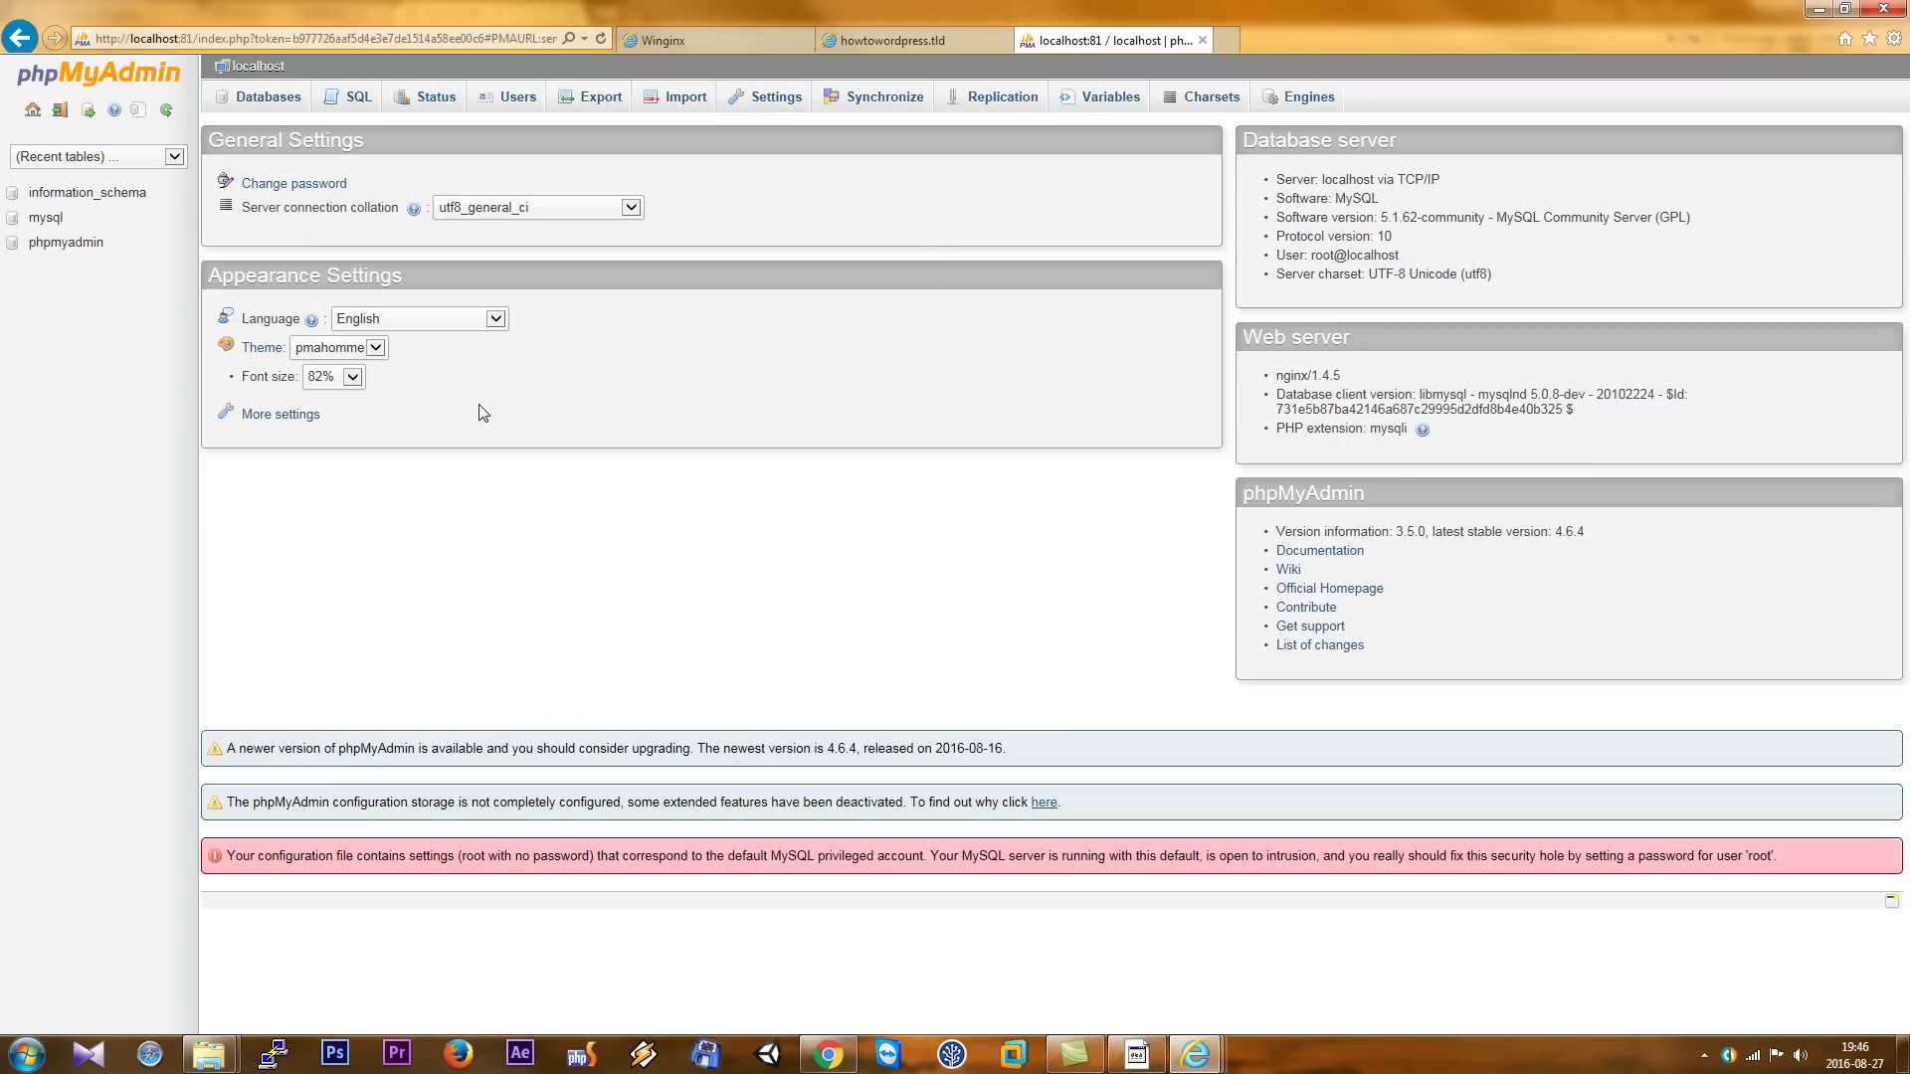
{"action": "left_click", "coordinate": [513, 97]}
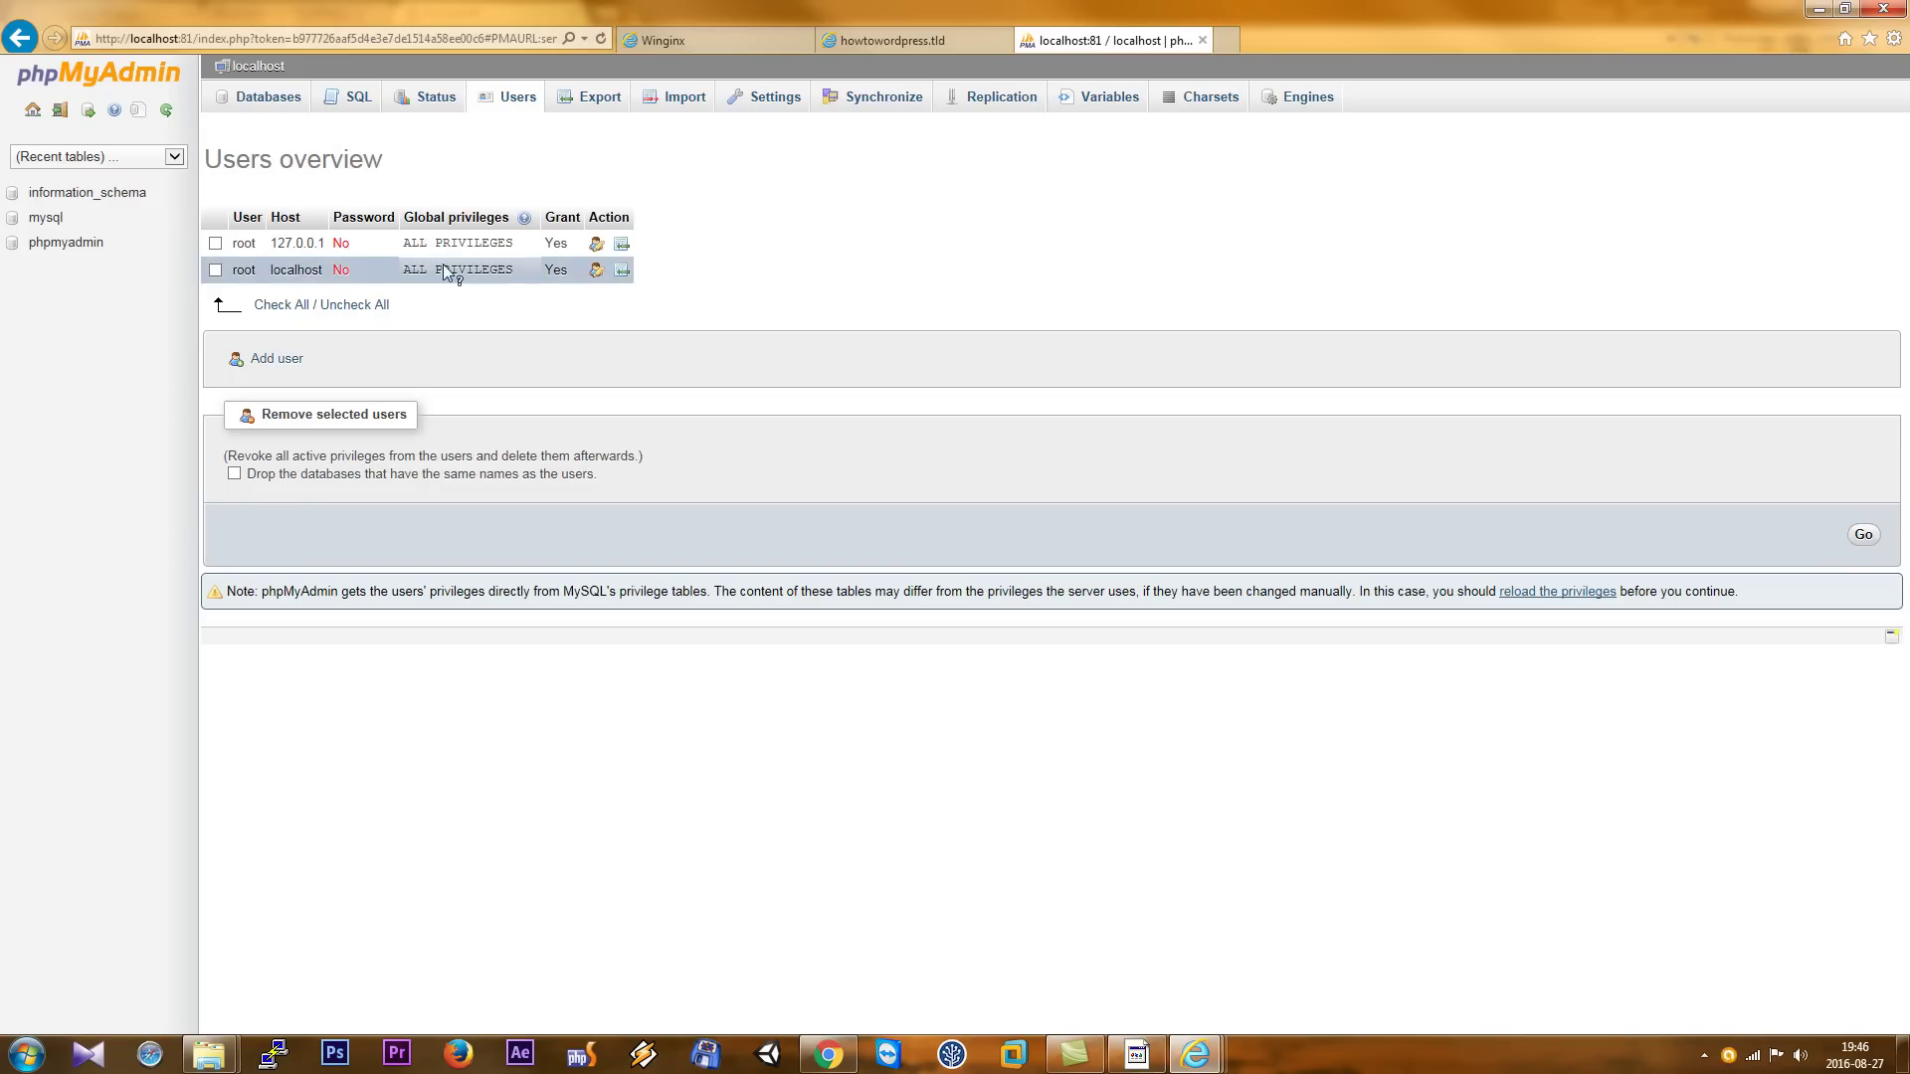
{"action": "left_click", "coordinate": [596, 244]}
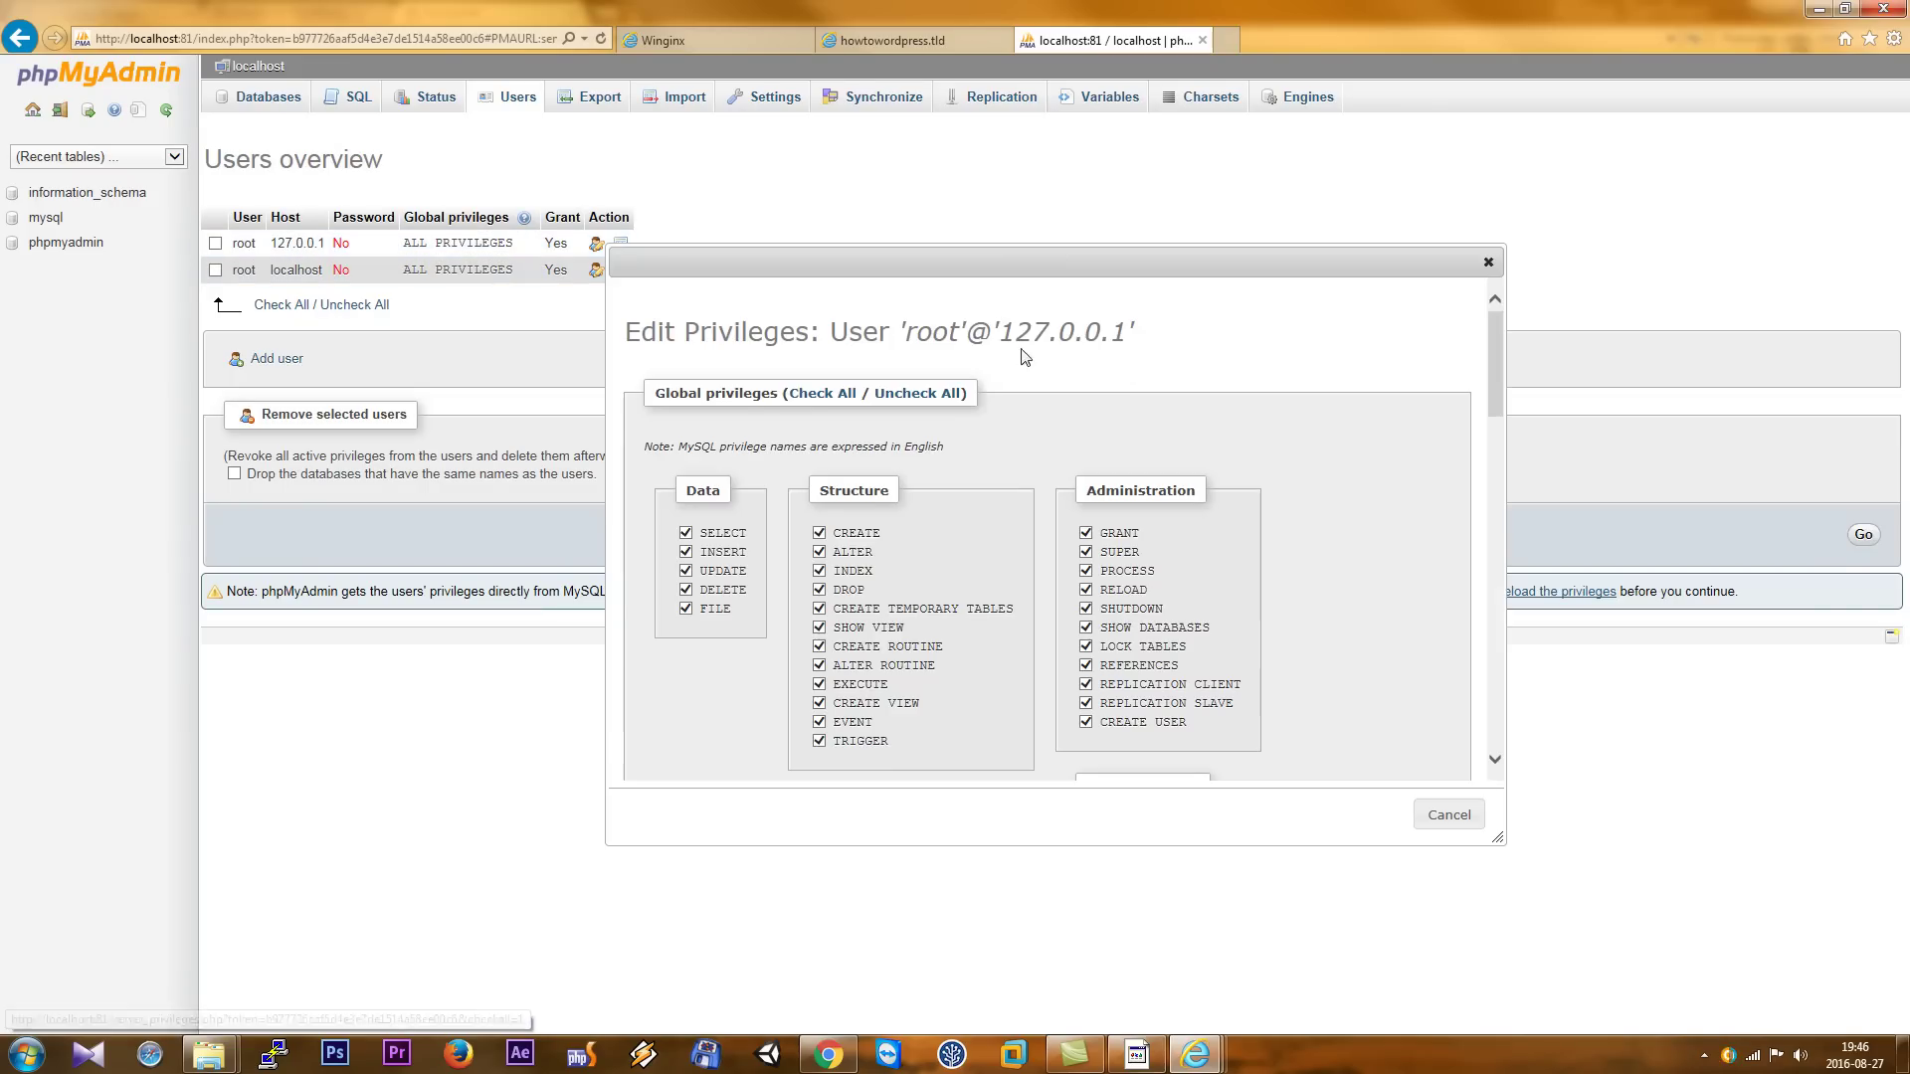
{"action": "left_click_drag", "start_coordinate": [1498, 374], "coordinate": [1500, 776]}
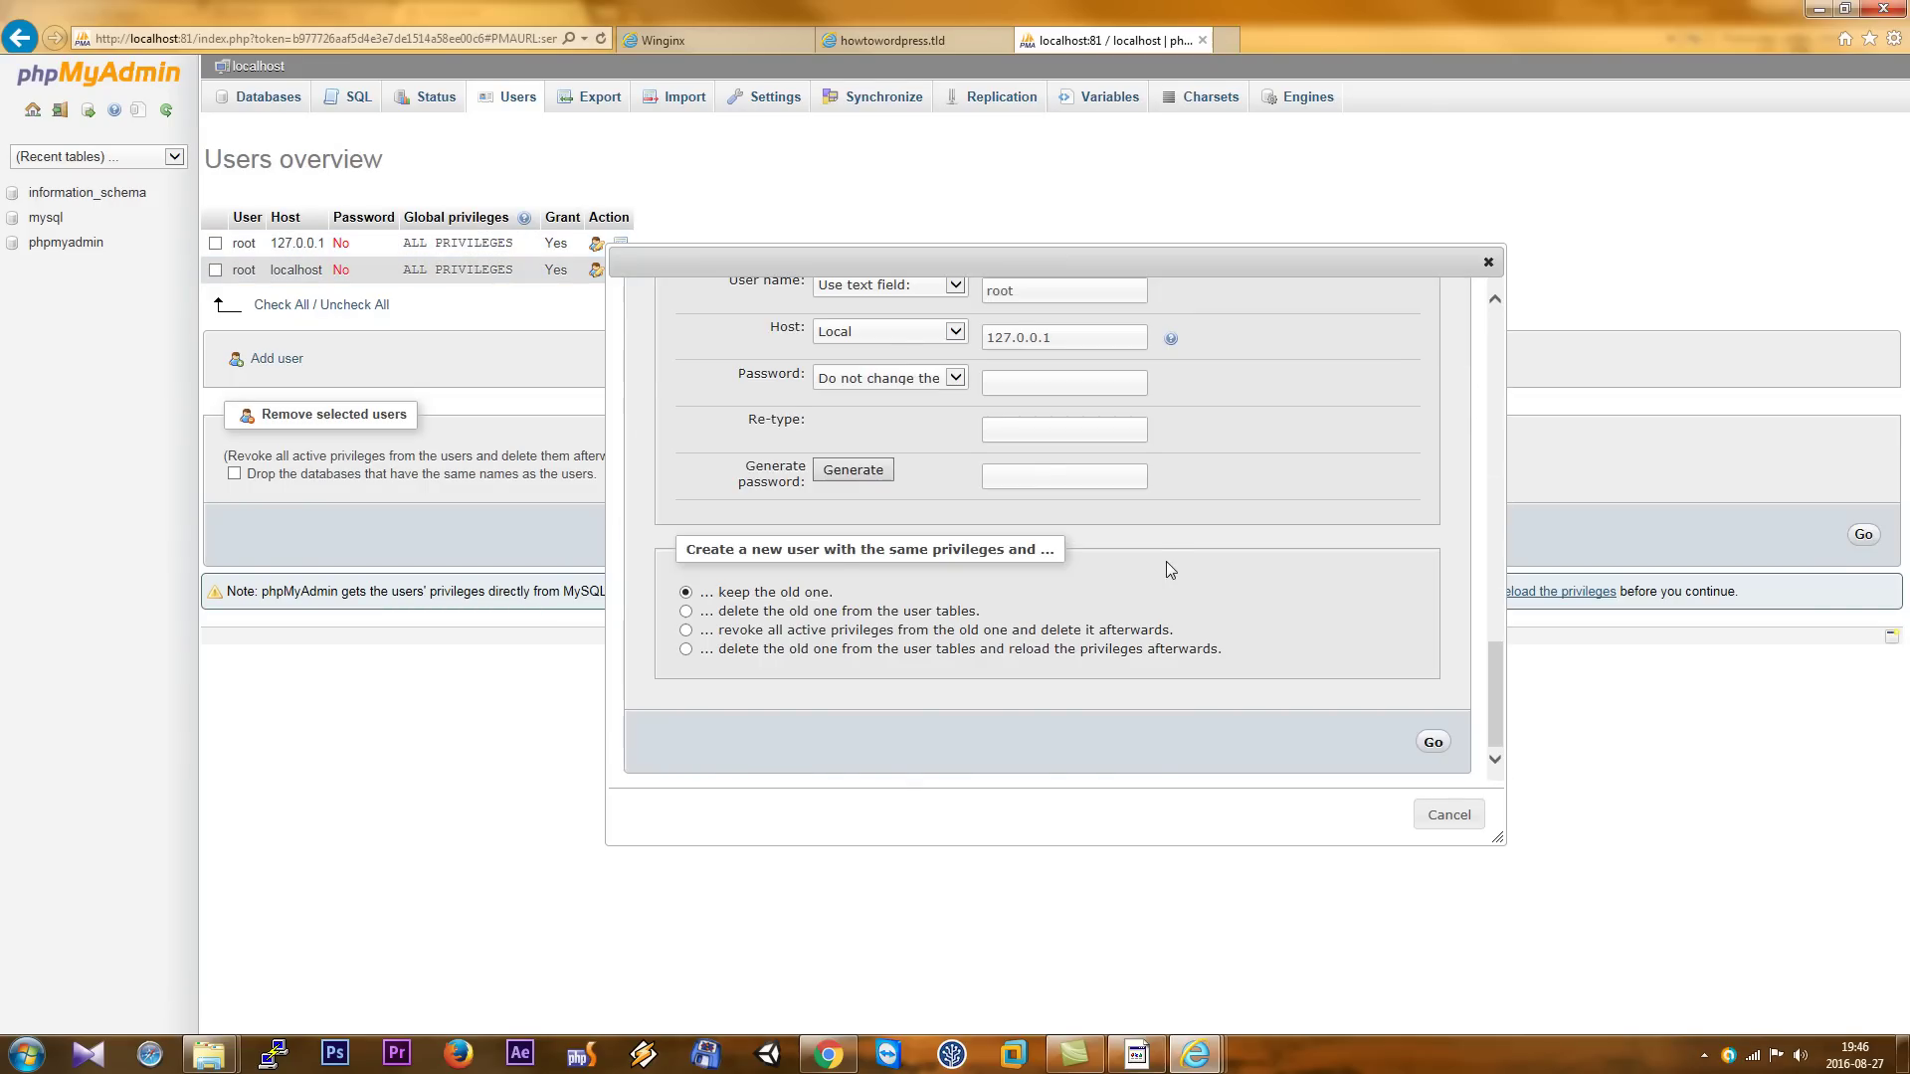
{"action": "scroll", "coordinate": [1166, 561], "scroll_direction": "up", "scroll_amount": 3}
{"action": "scroll", "coordinate": [1166, 559], "scroll_direction": "down", "scroll_amount": 2}
{"action": "scroll", "coordinate": [1164, 559], "scroll_direction": "up", "scroll_amount": 4}
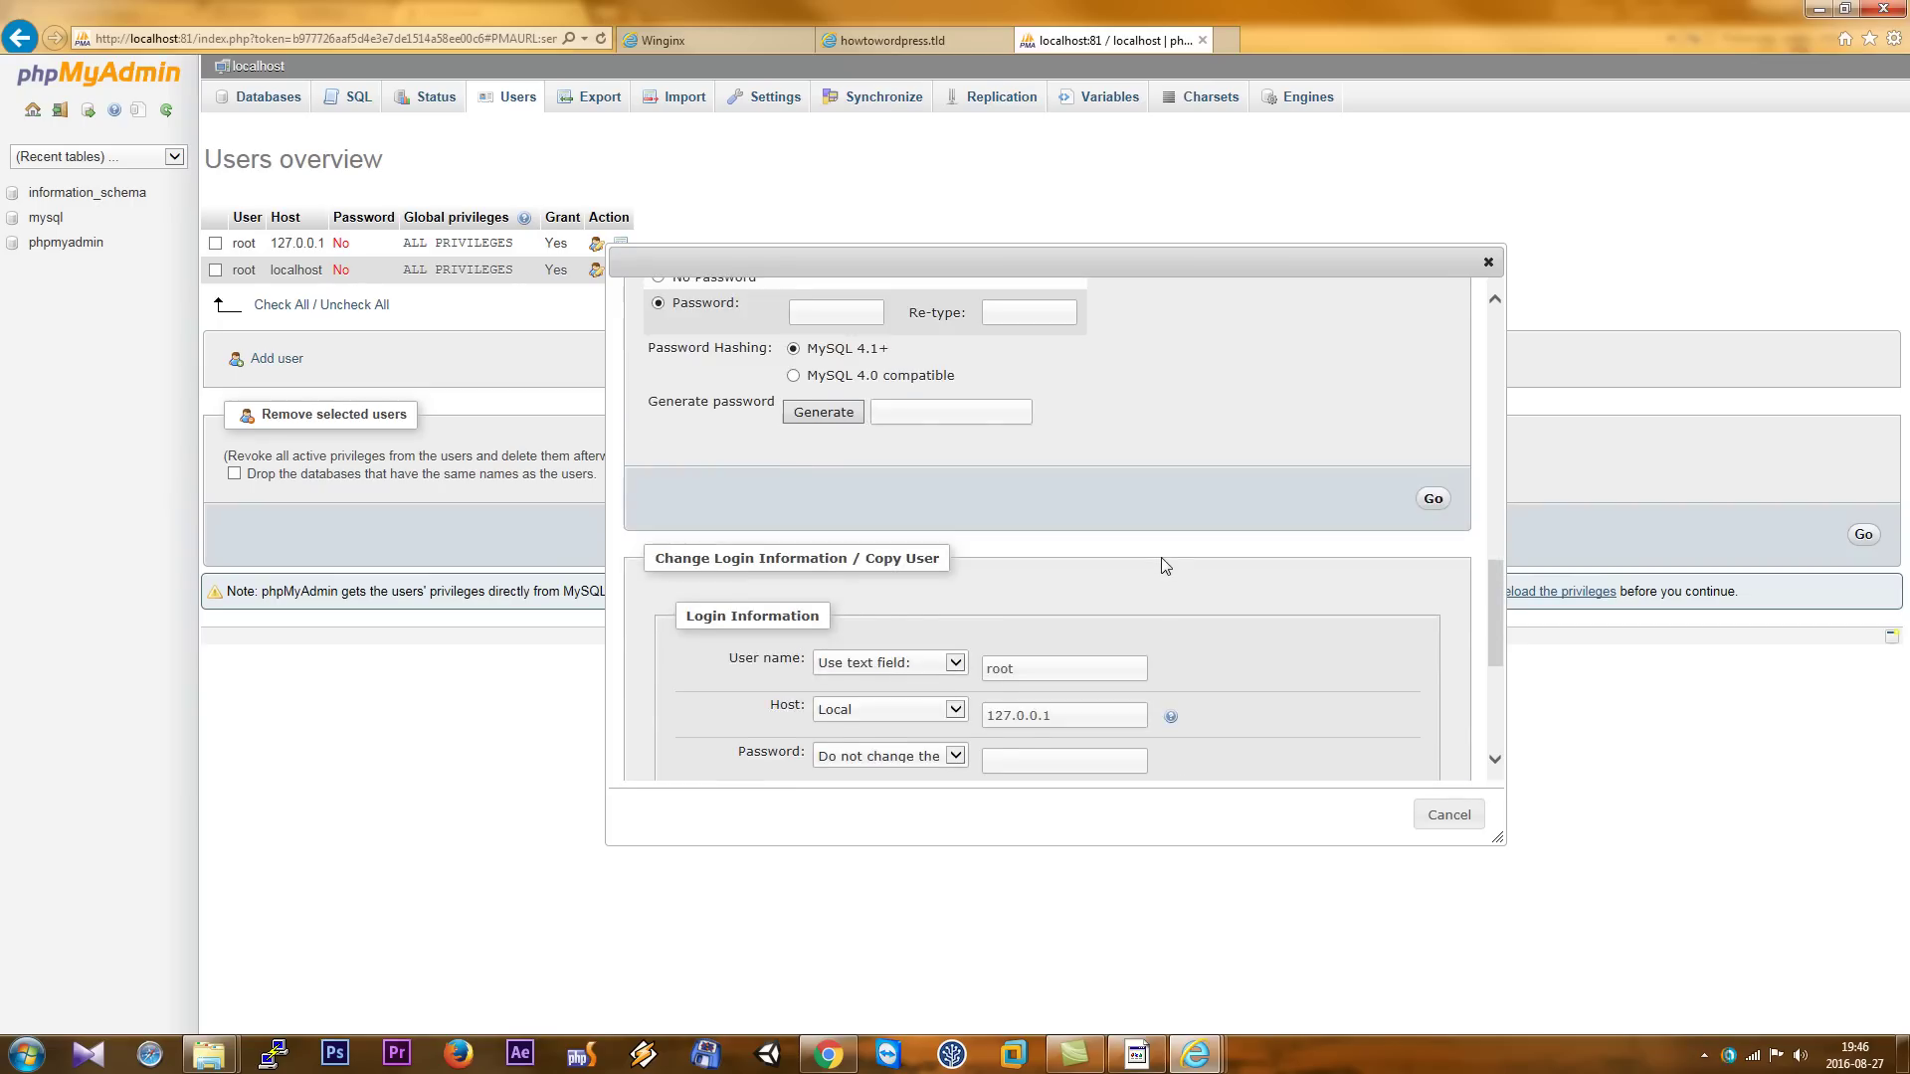
{"action": "left_click", "coordinate": [820, 388]}
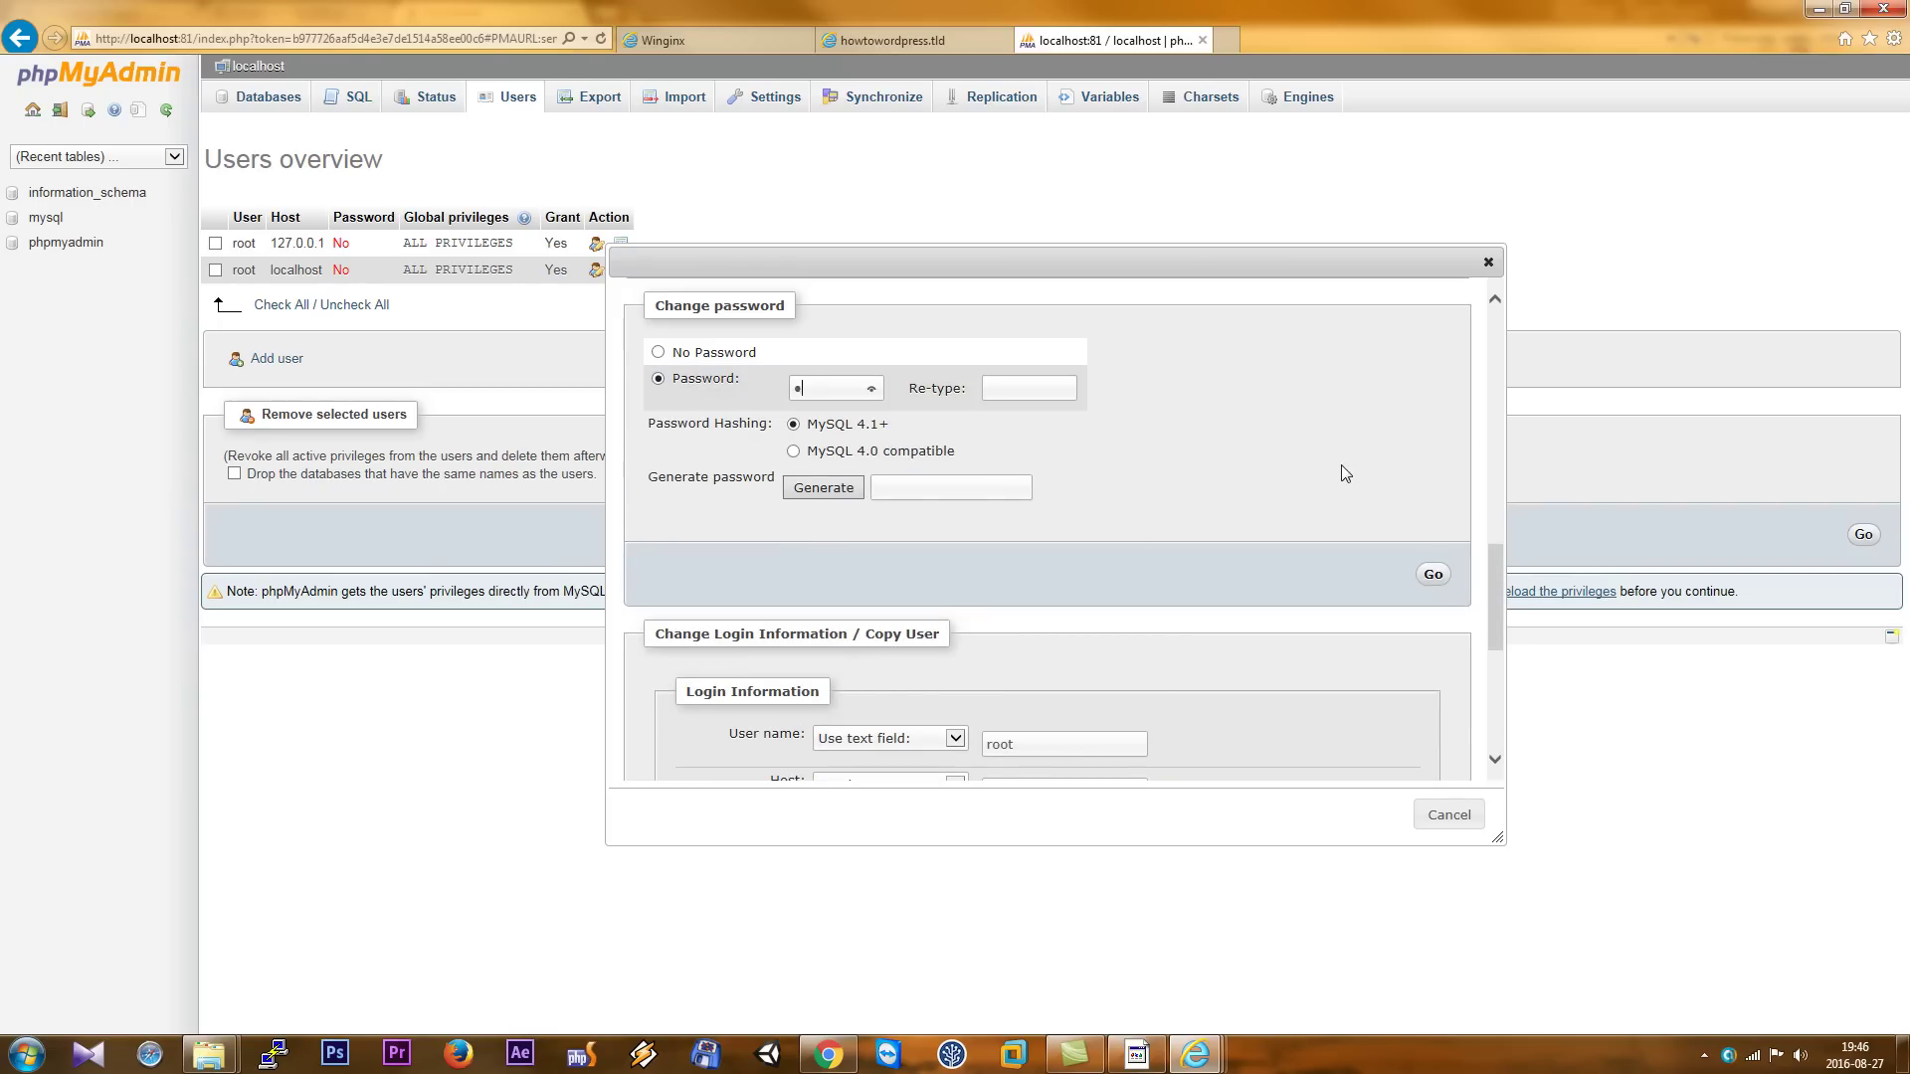
{"action": "left_click", "coordinate": [1074, 398]}
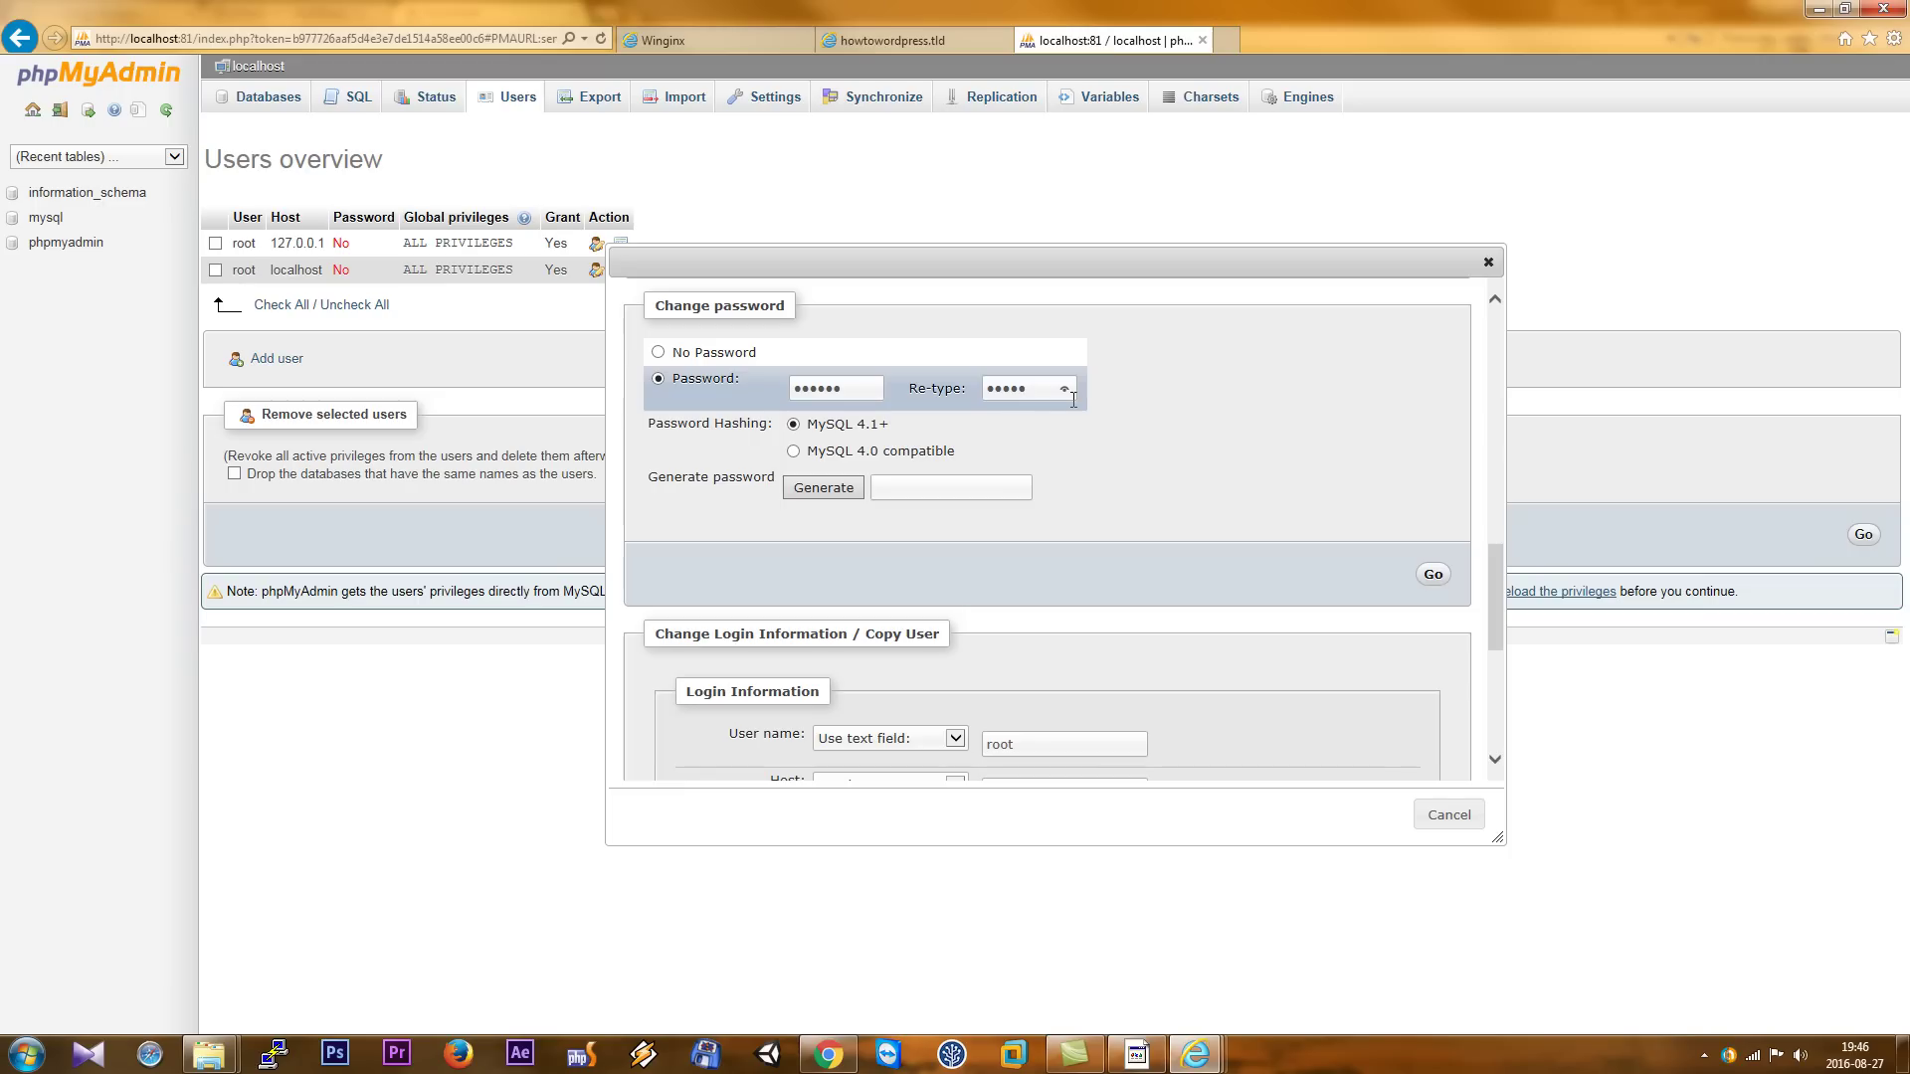
{"action": "left_click", "coordinate": [1422, 576]}
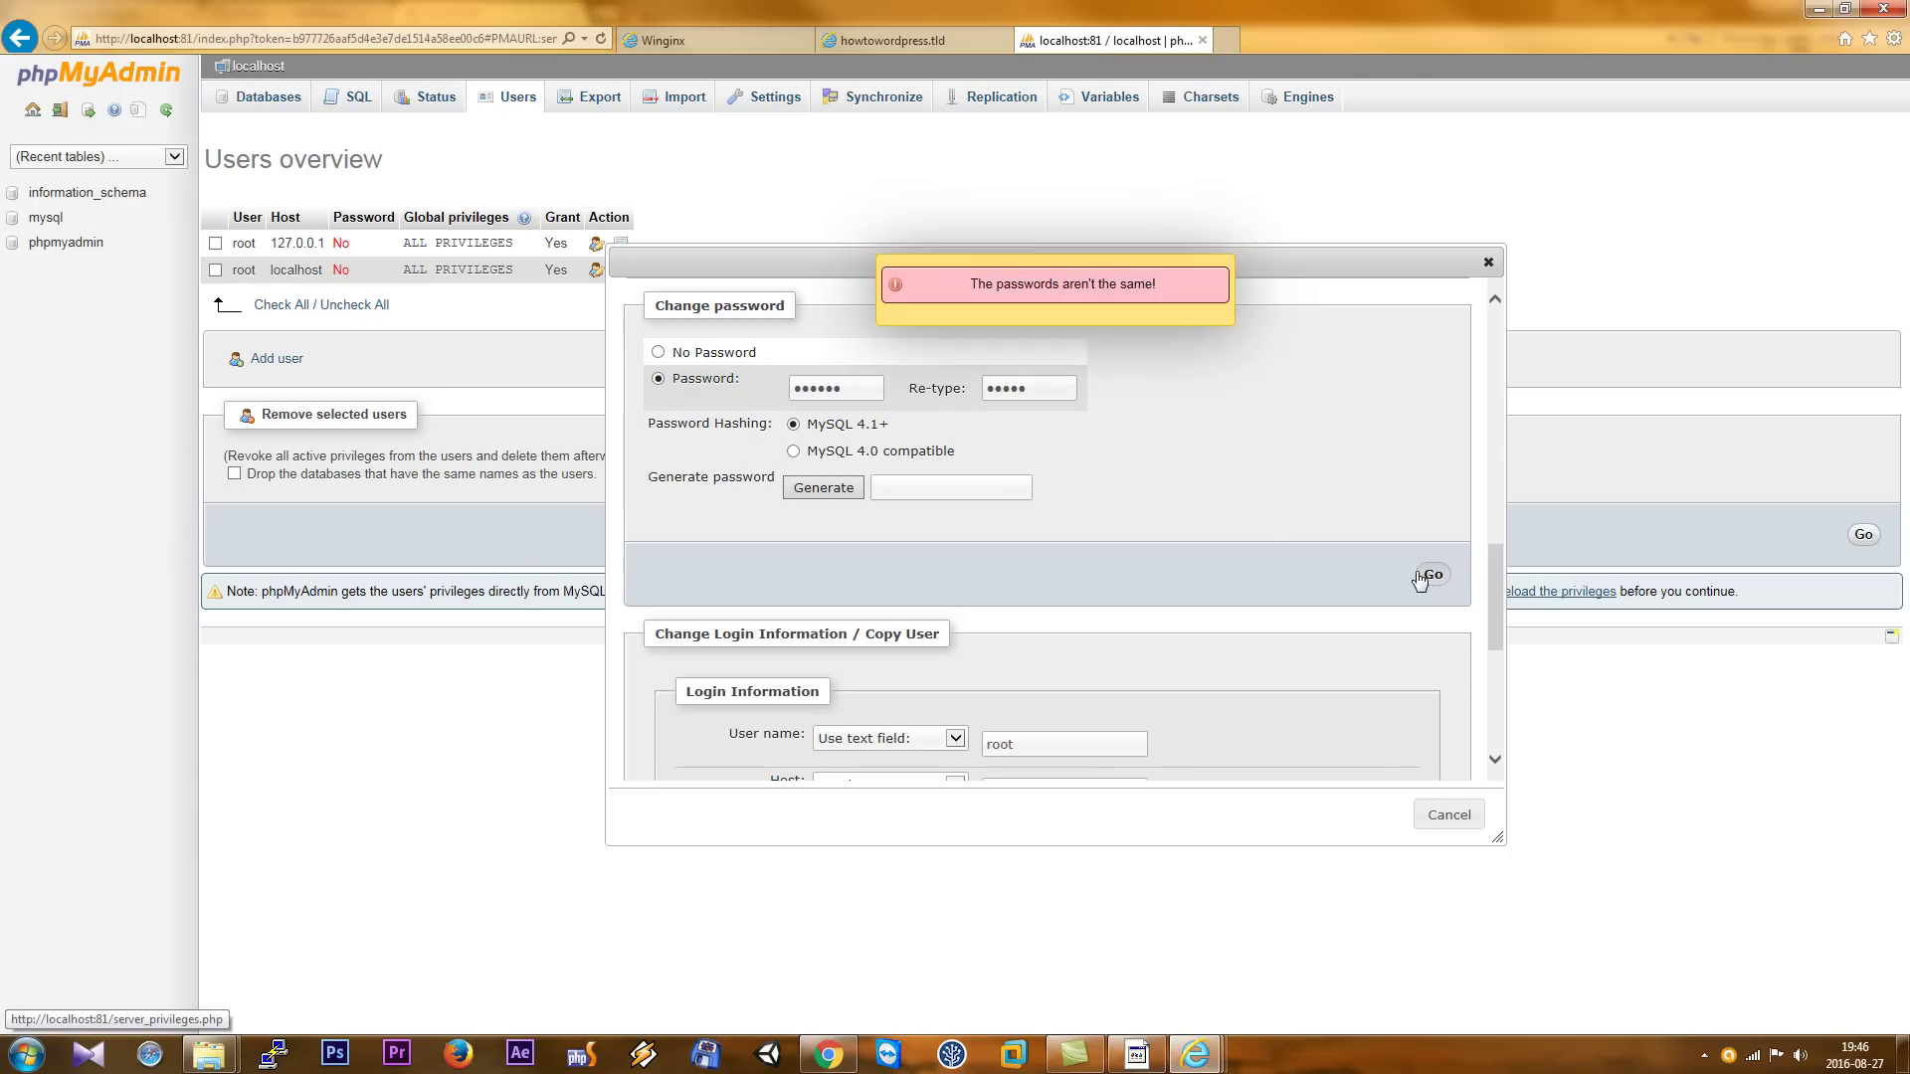
{"action": "left_click", "coordinate": [850, 388]}
{"action": "double_click", "coordinate": [830, 388]}
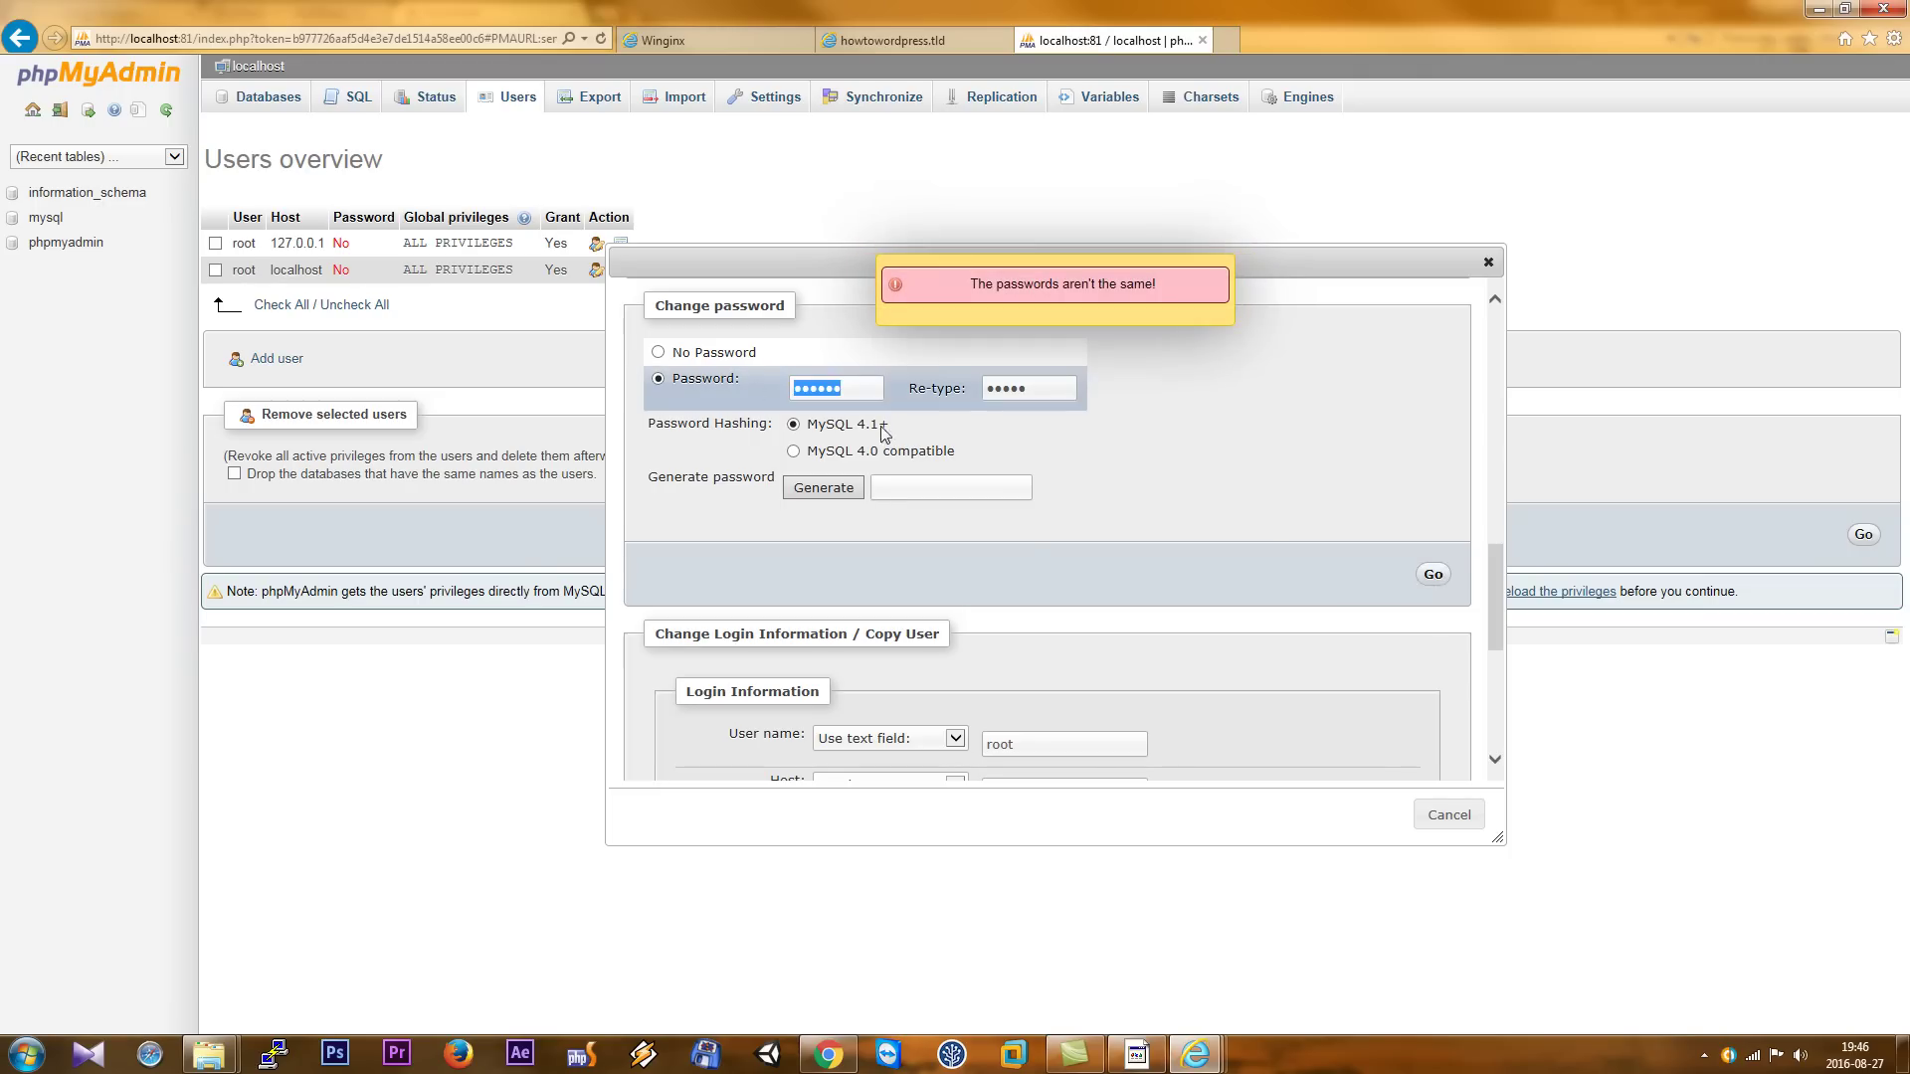
{"action": "type", "text": "1"}
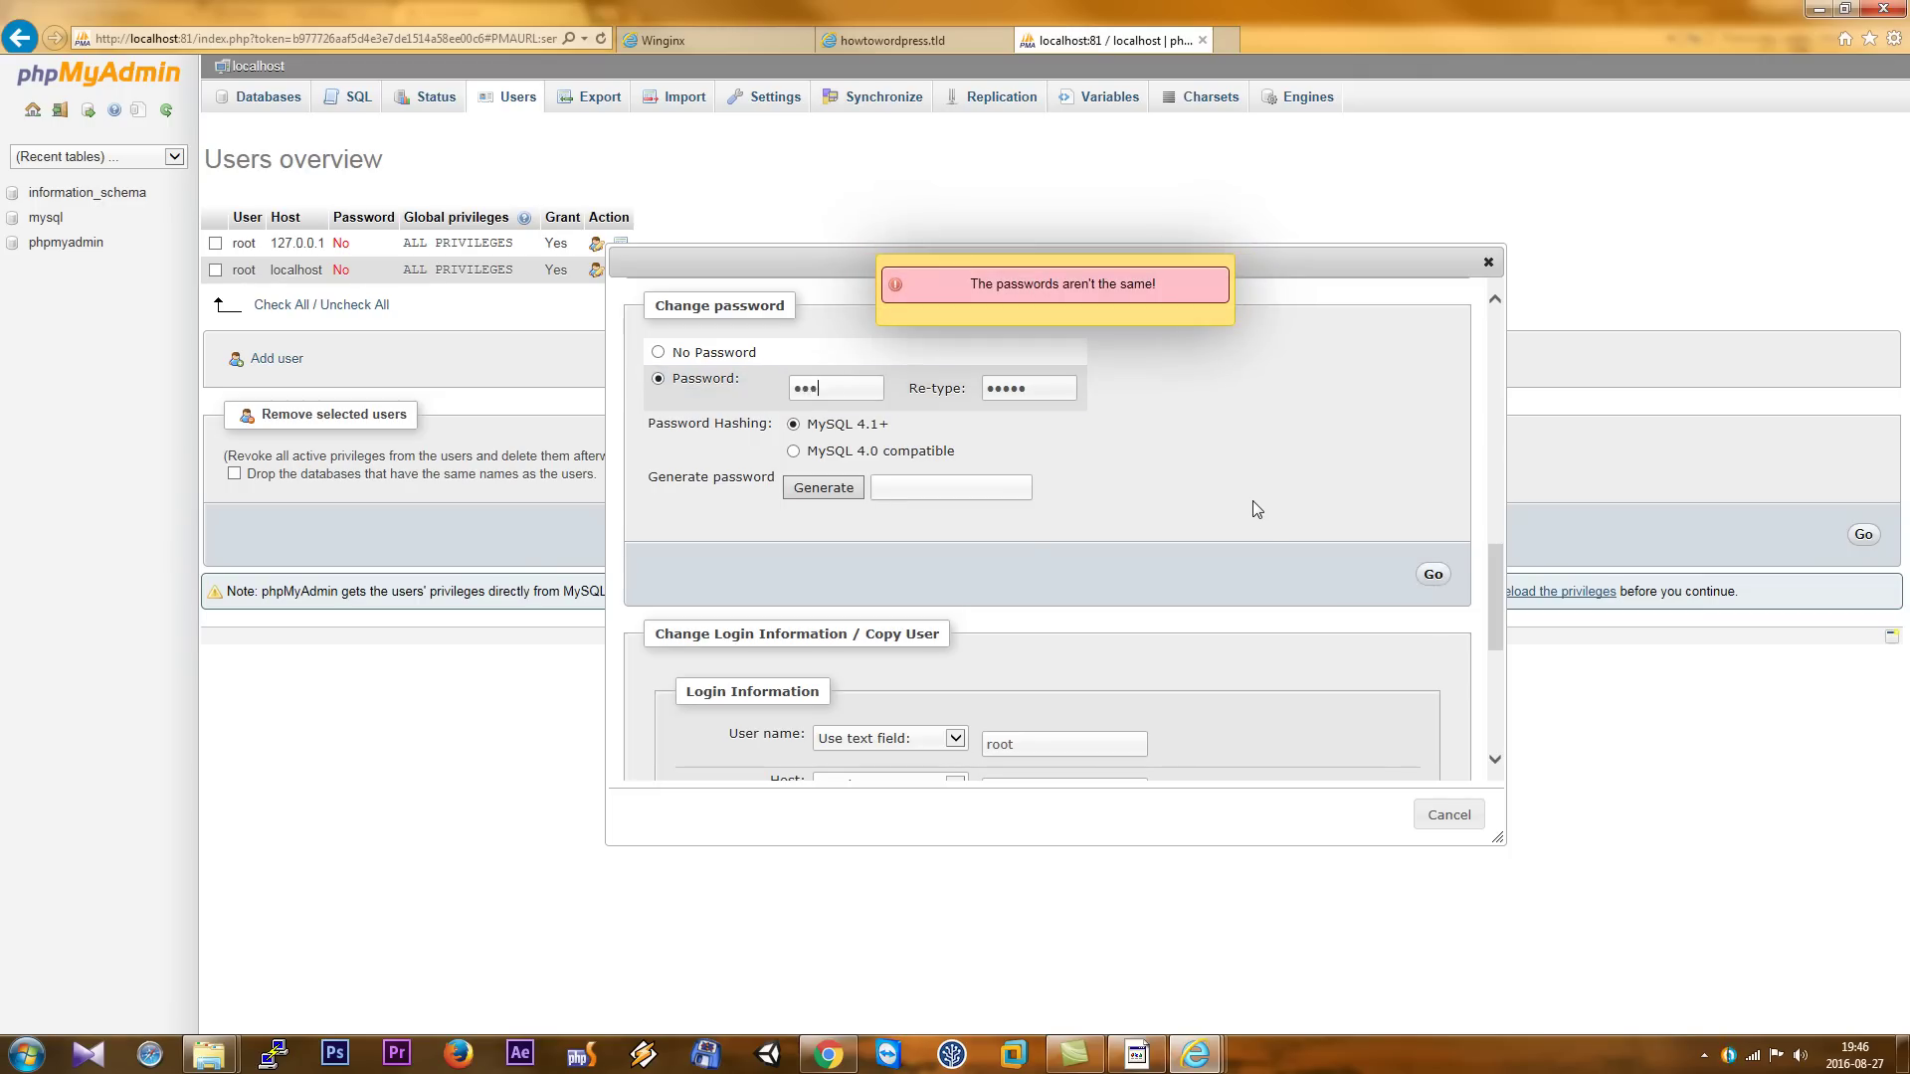
{"action": "key", "text": "Tab"}
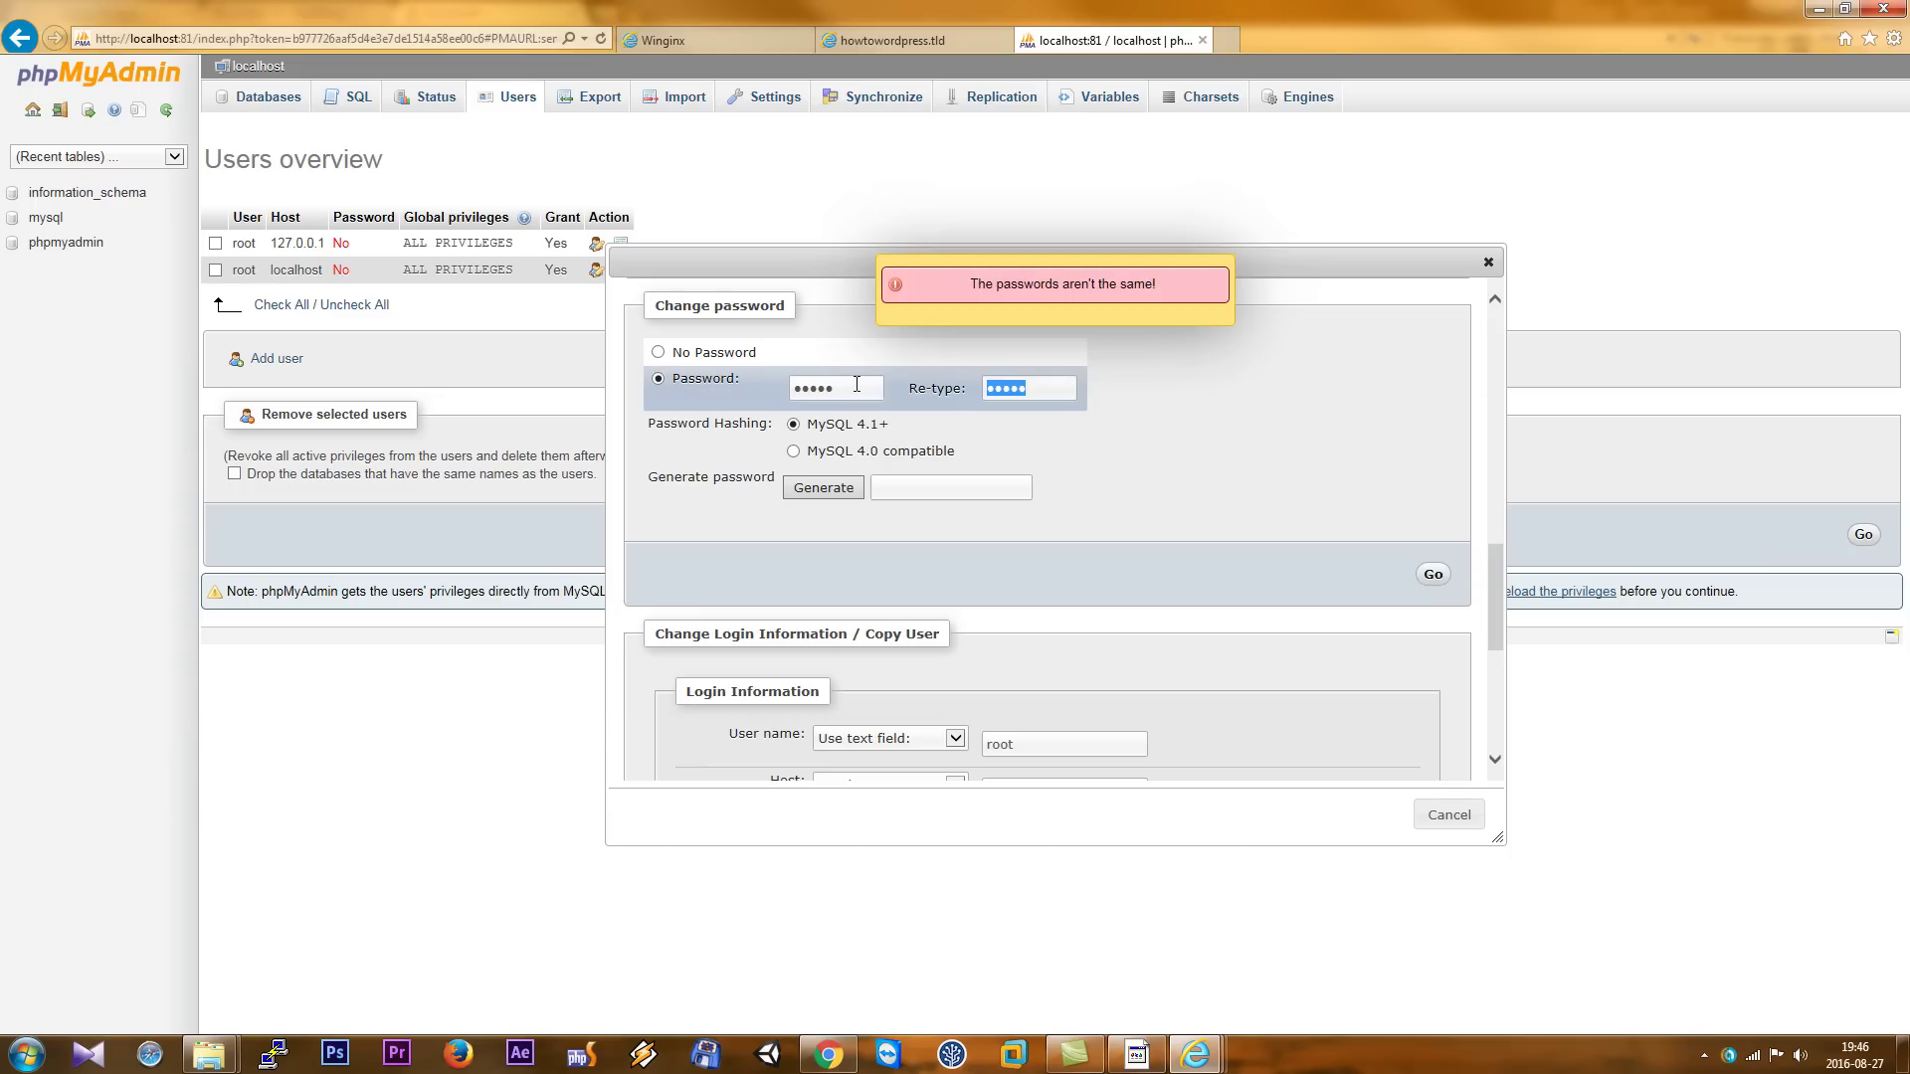
{"action": "type", "text": "12345"}
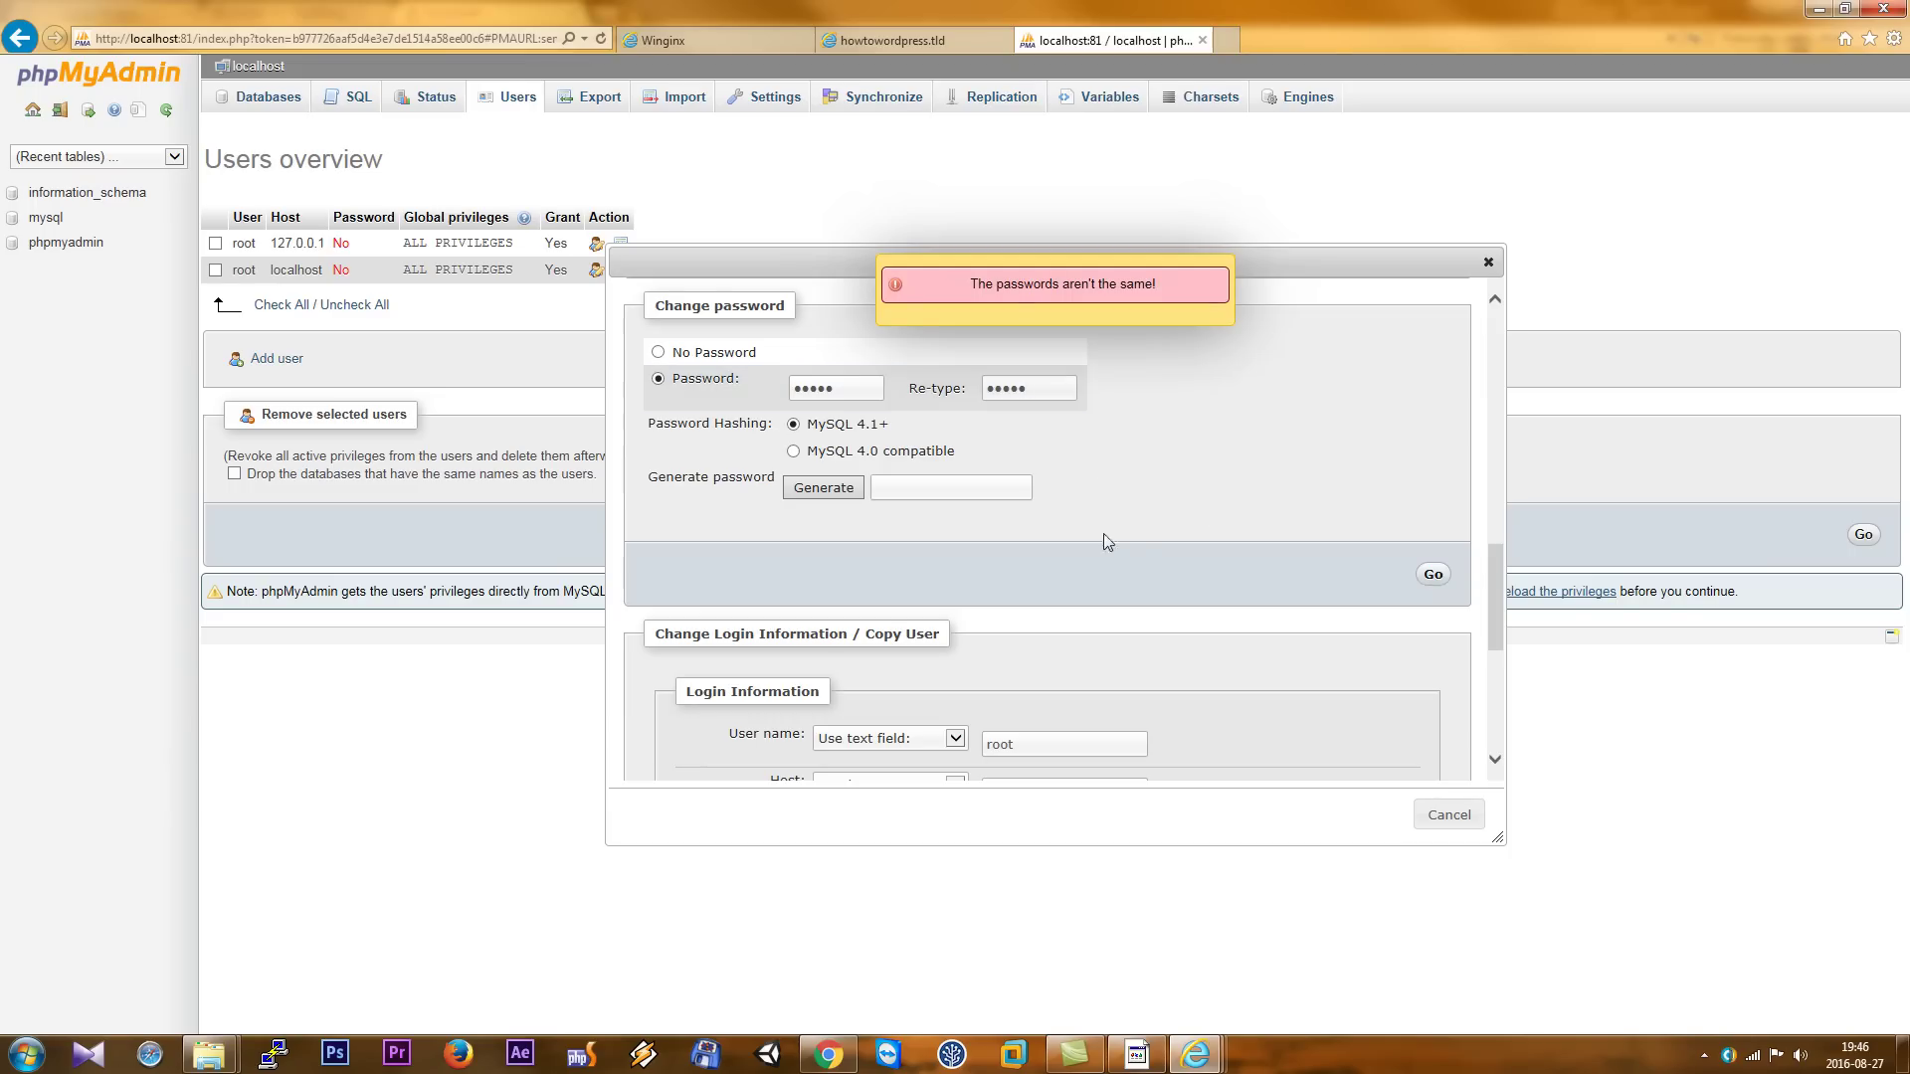
{"action": "left_click", "coordinate": [1438, 575]}
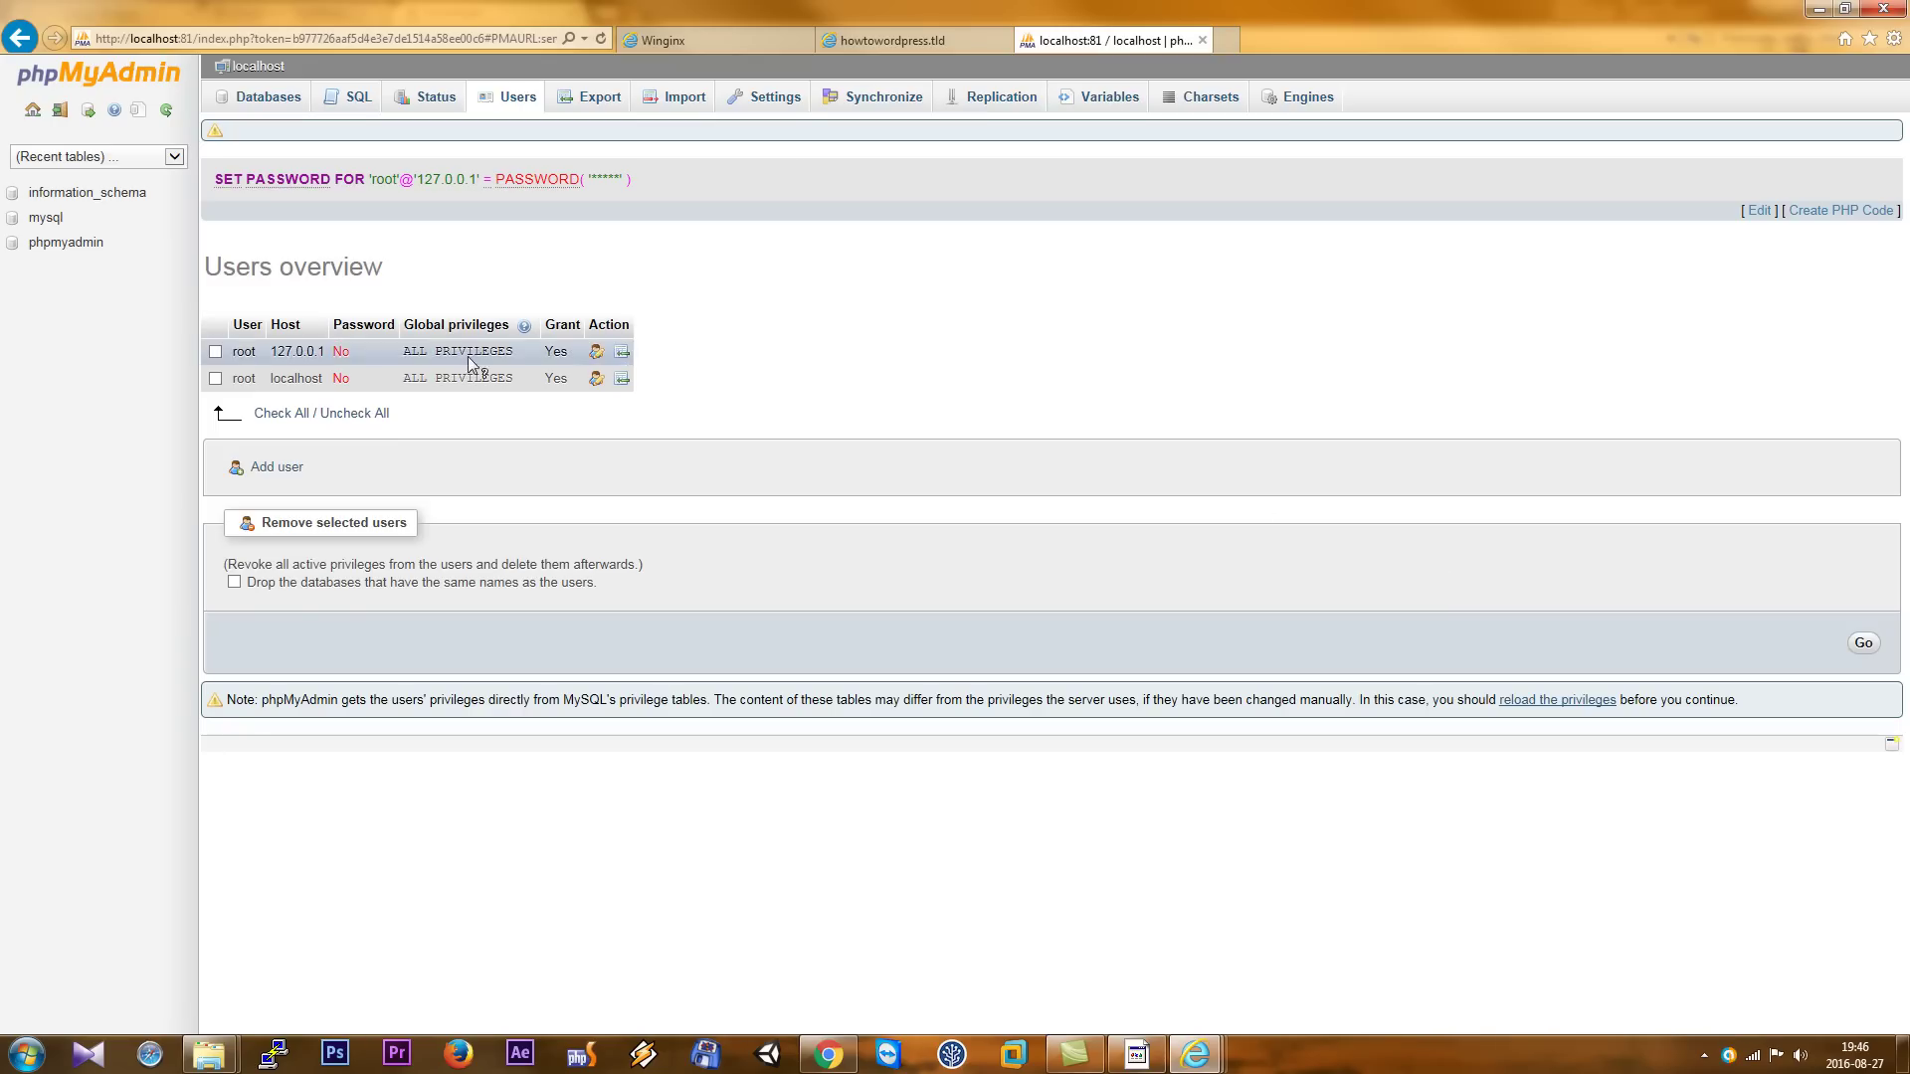
- Give root@localhost a new password, entered and confirmed under Change password
{"action": "left_click", "coordinate": [596, 380]}
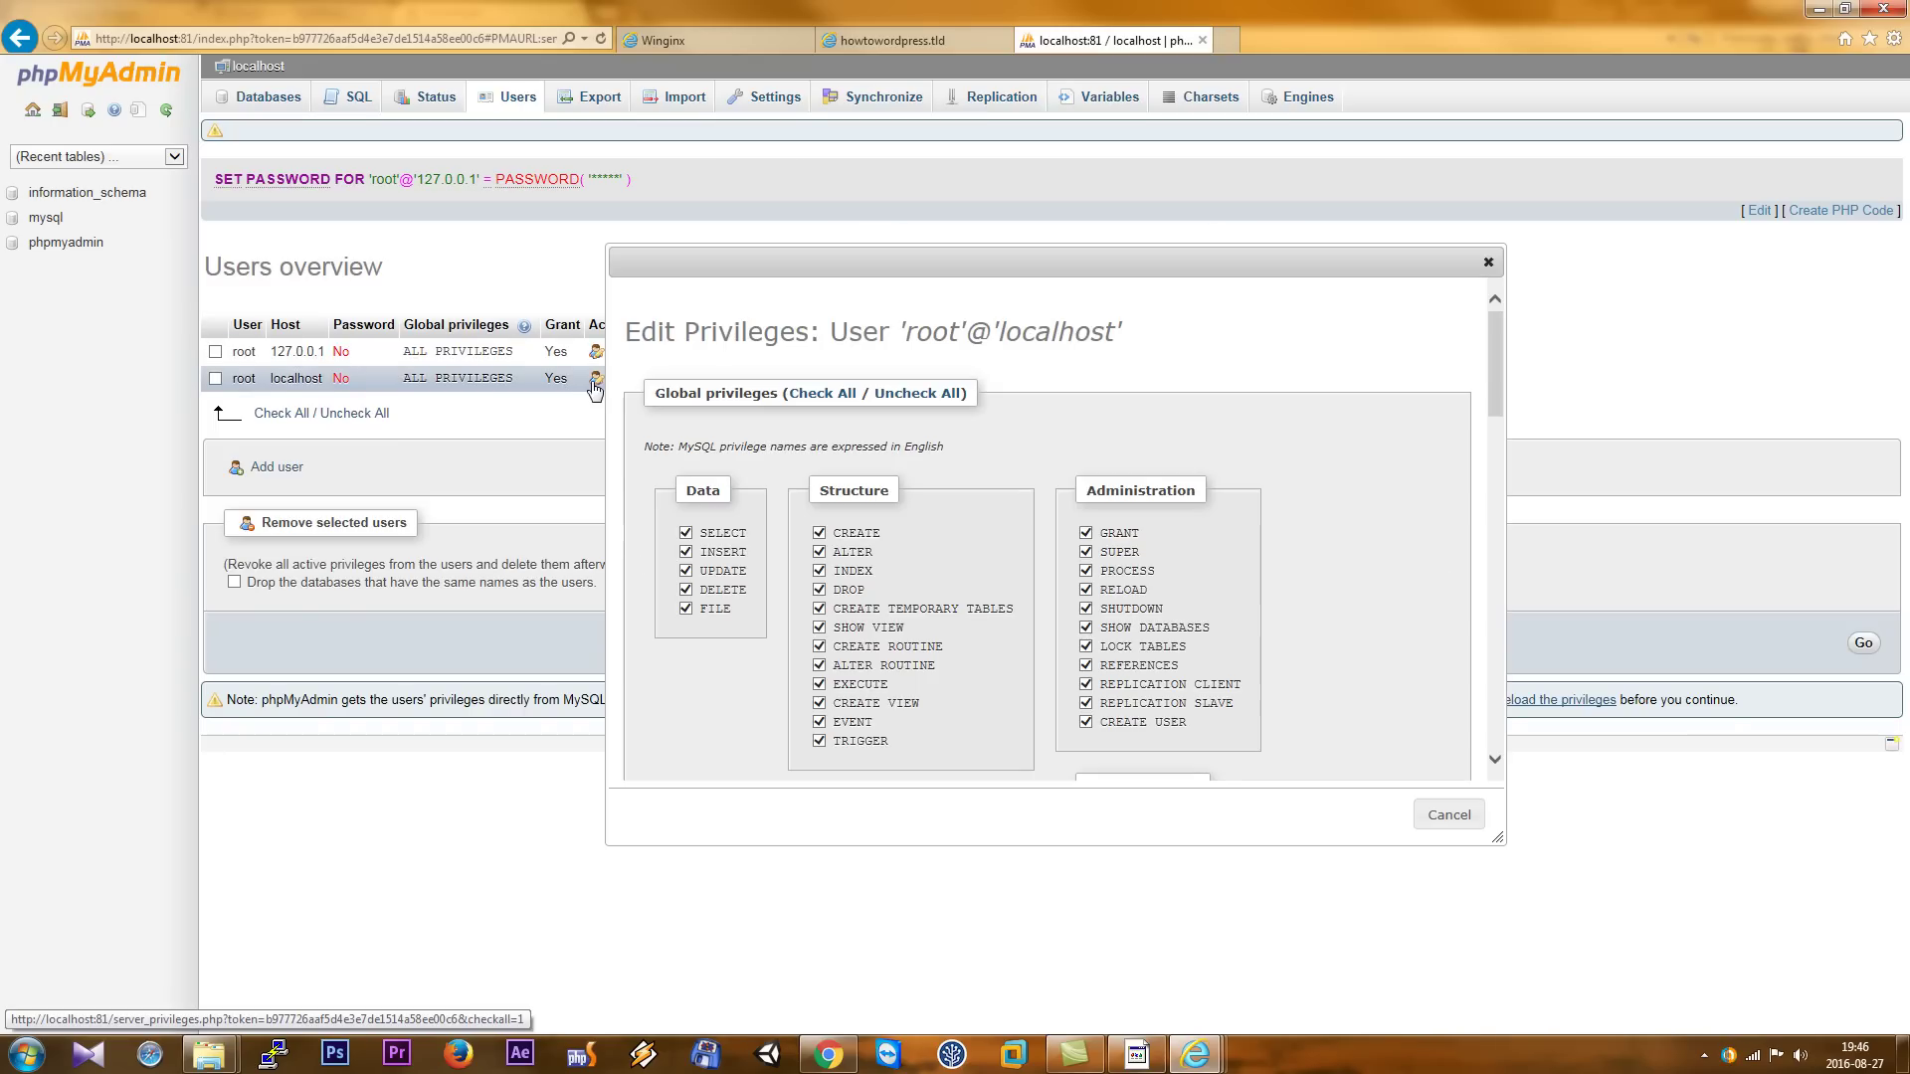
{"action": "left_click_drag", "start_coordinate": [1501, 352], "coordinate": [1510, 702]}
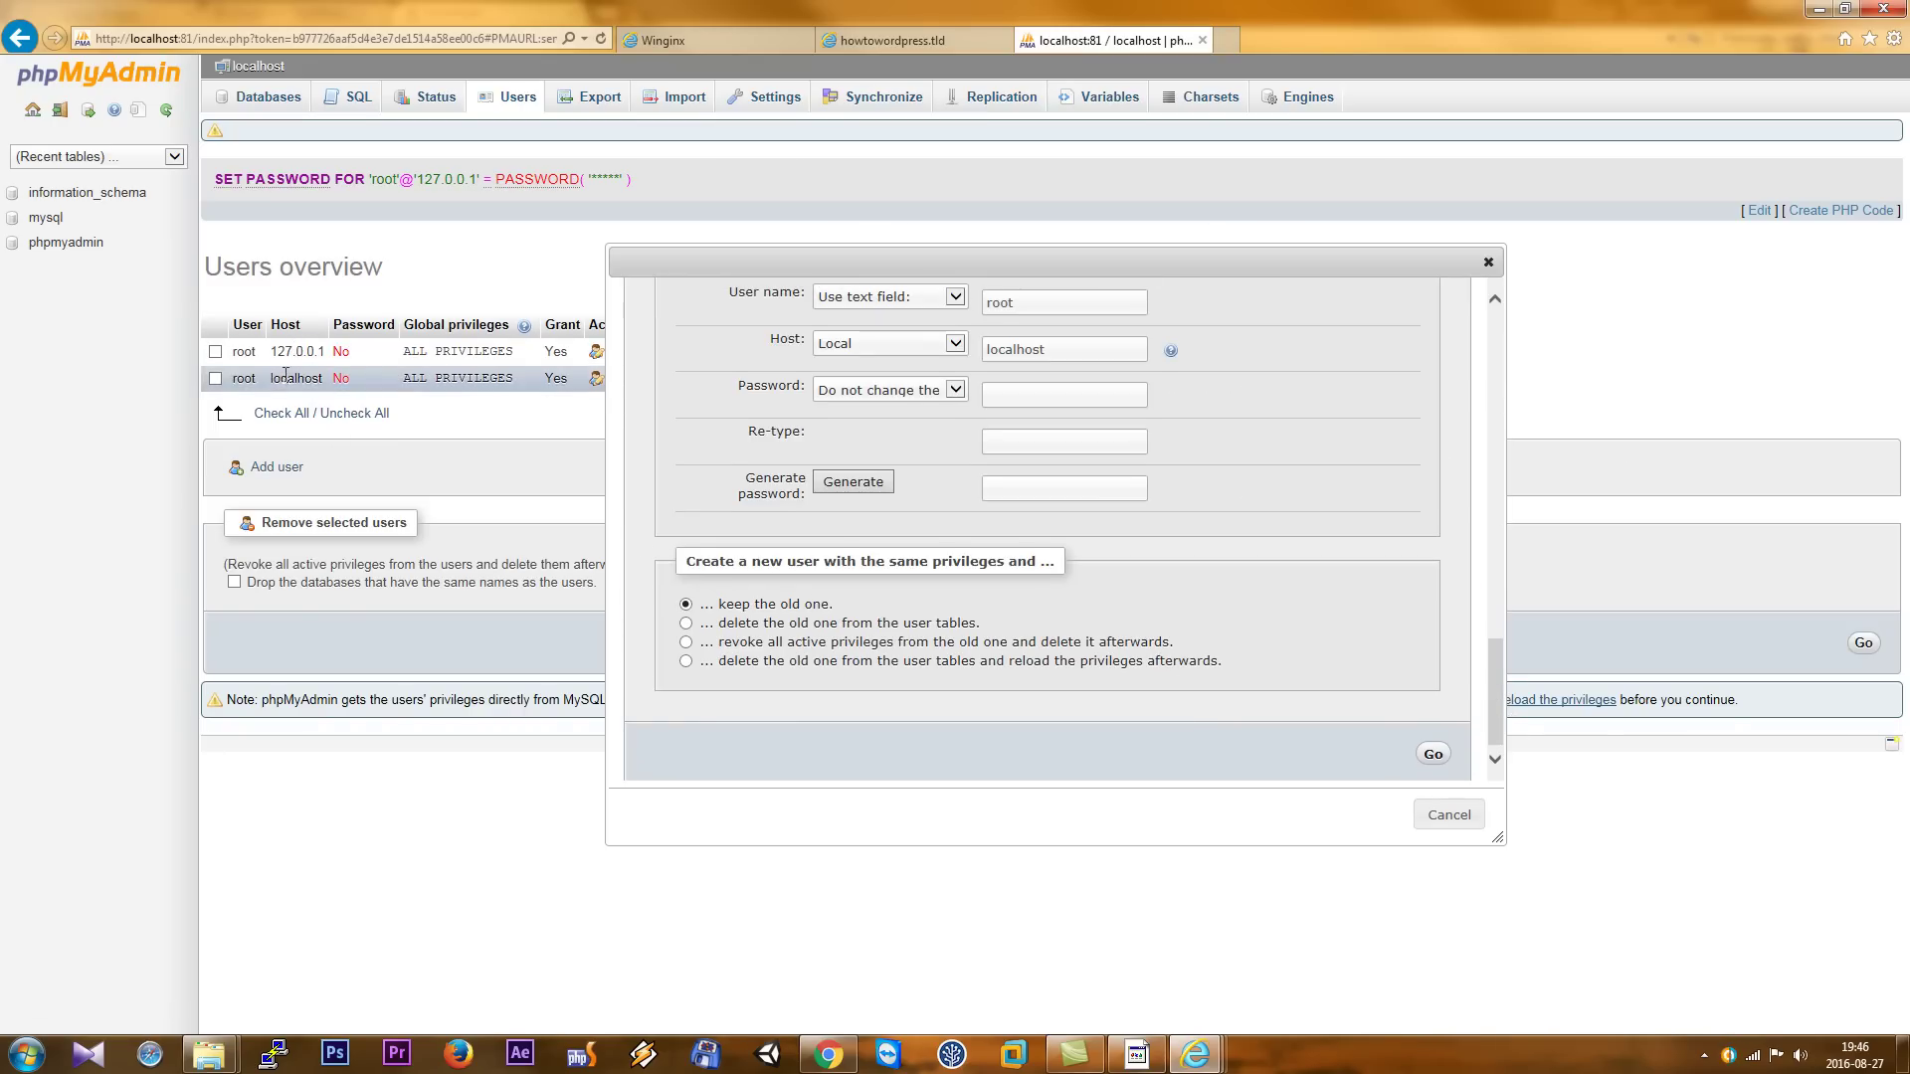
{"action": "left_click_drag", "start_coordinate": [1492, 685], "coordinate": [1489, 537]}
{"action": "scroll", "coordinate": [1489, 538], "scroll_direction": "down", "scroll_amount": 3}
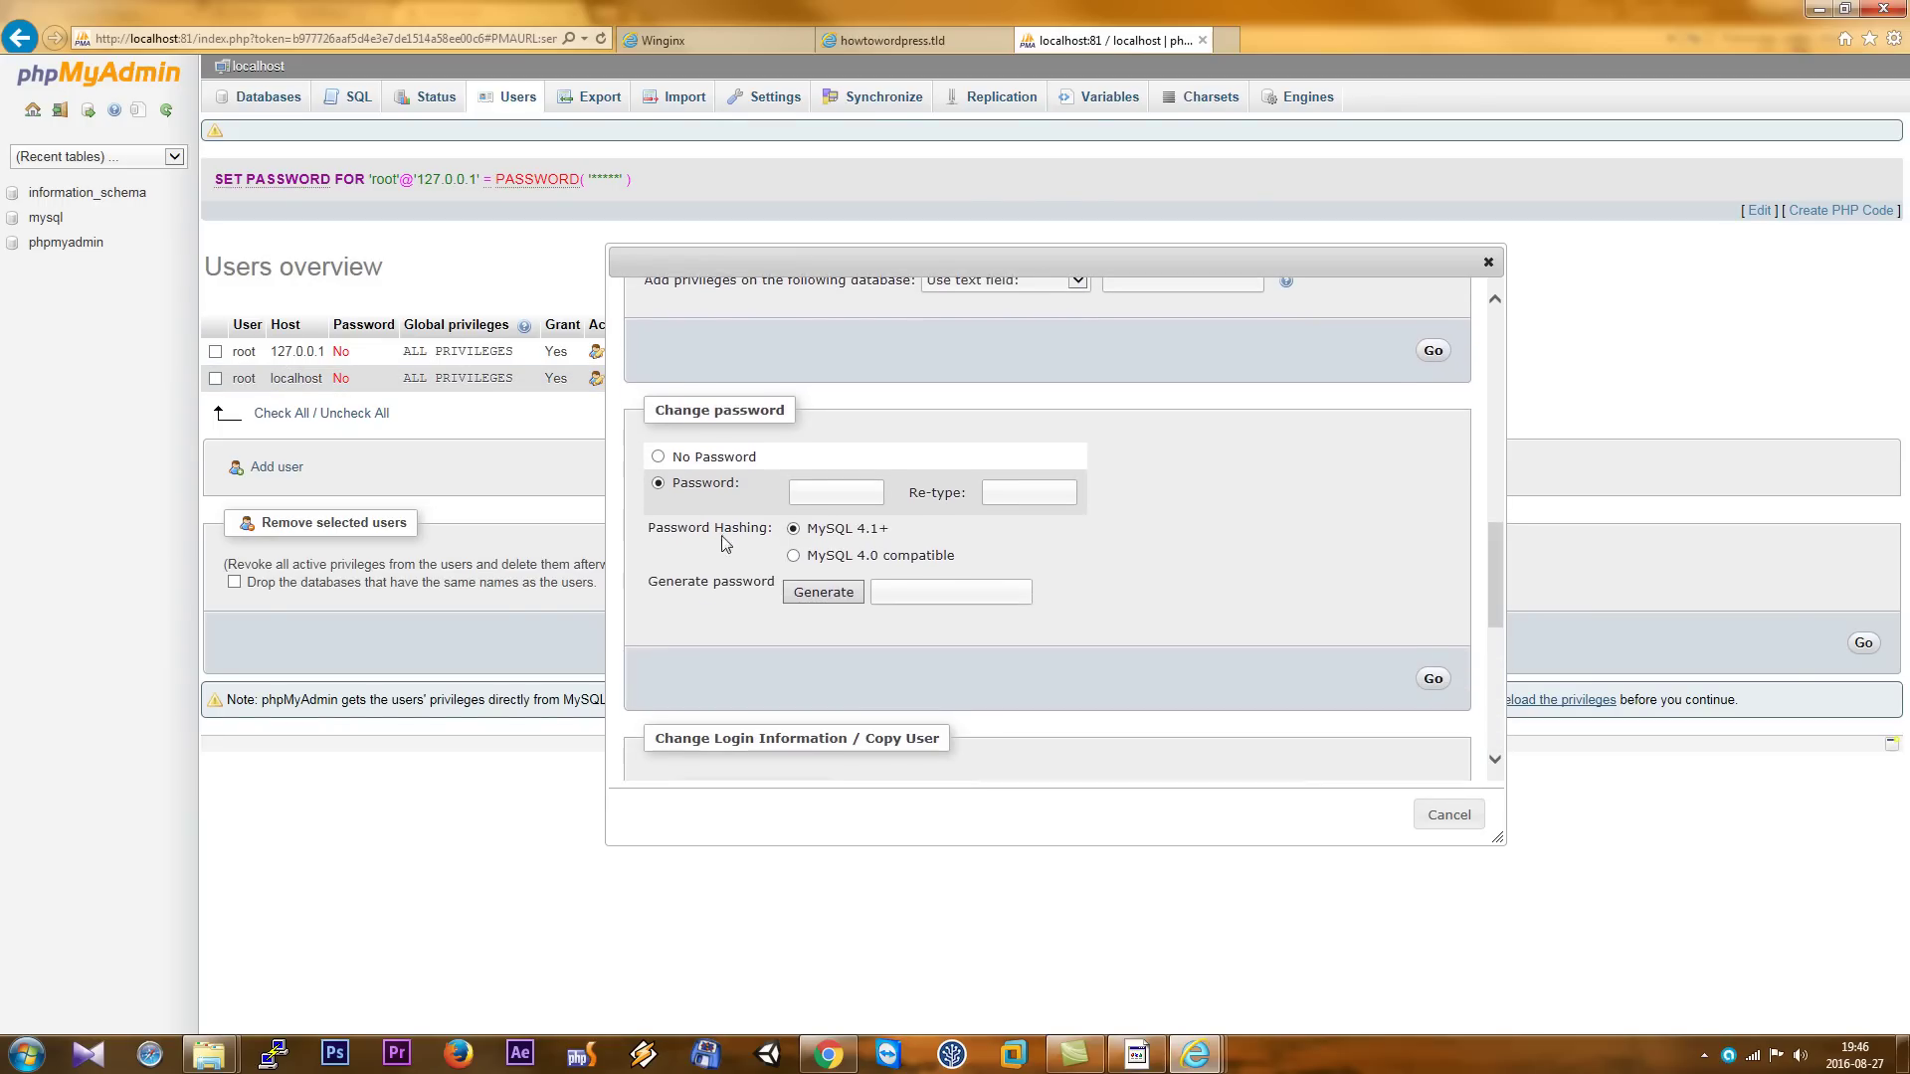
{"action": "left_click", "coordinate": [818, 485]}
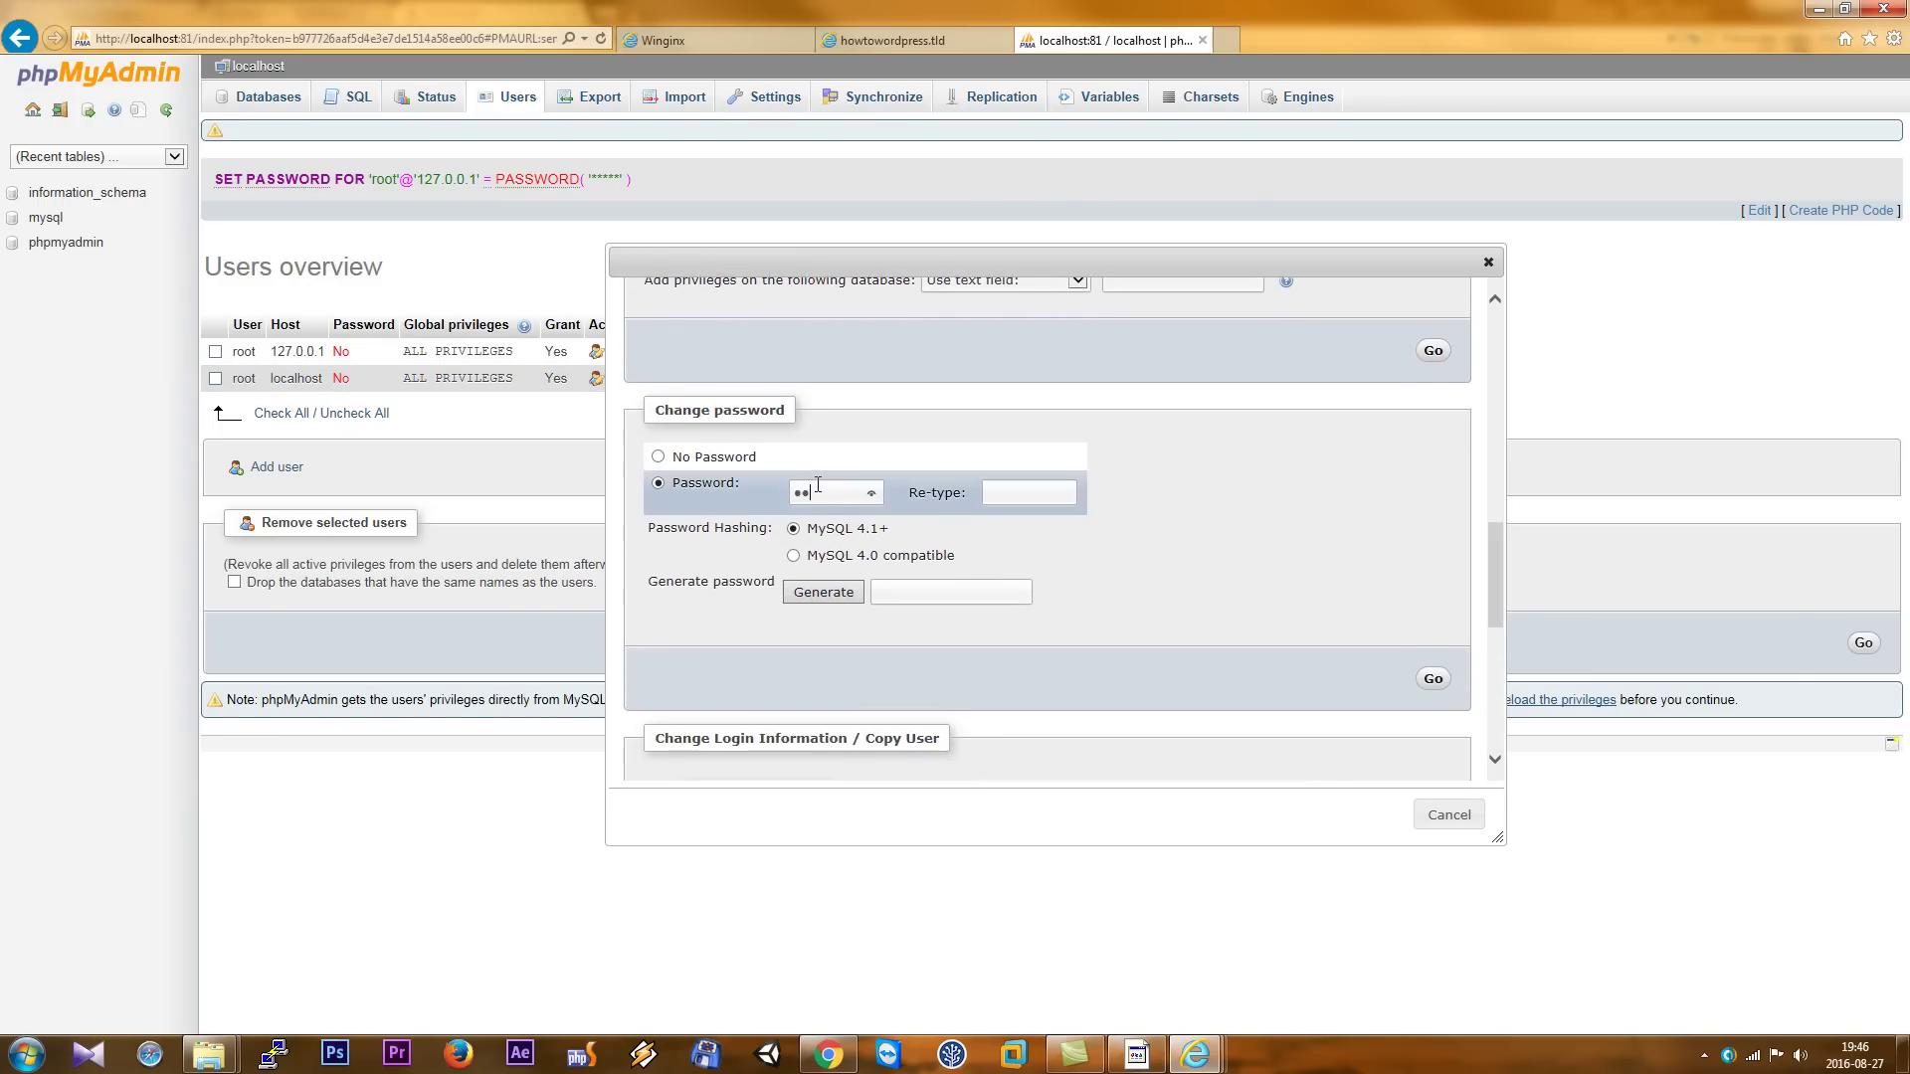
{"action": "left_click", "coordinate": [1044, 492]}
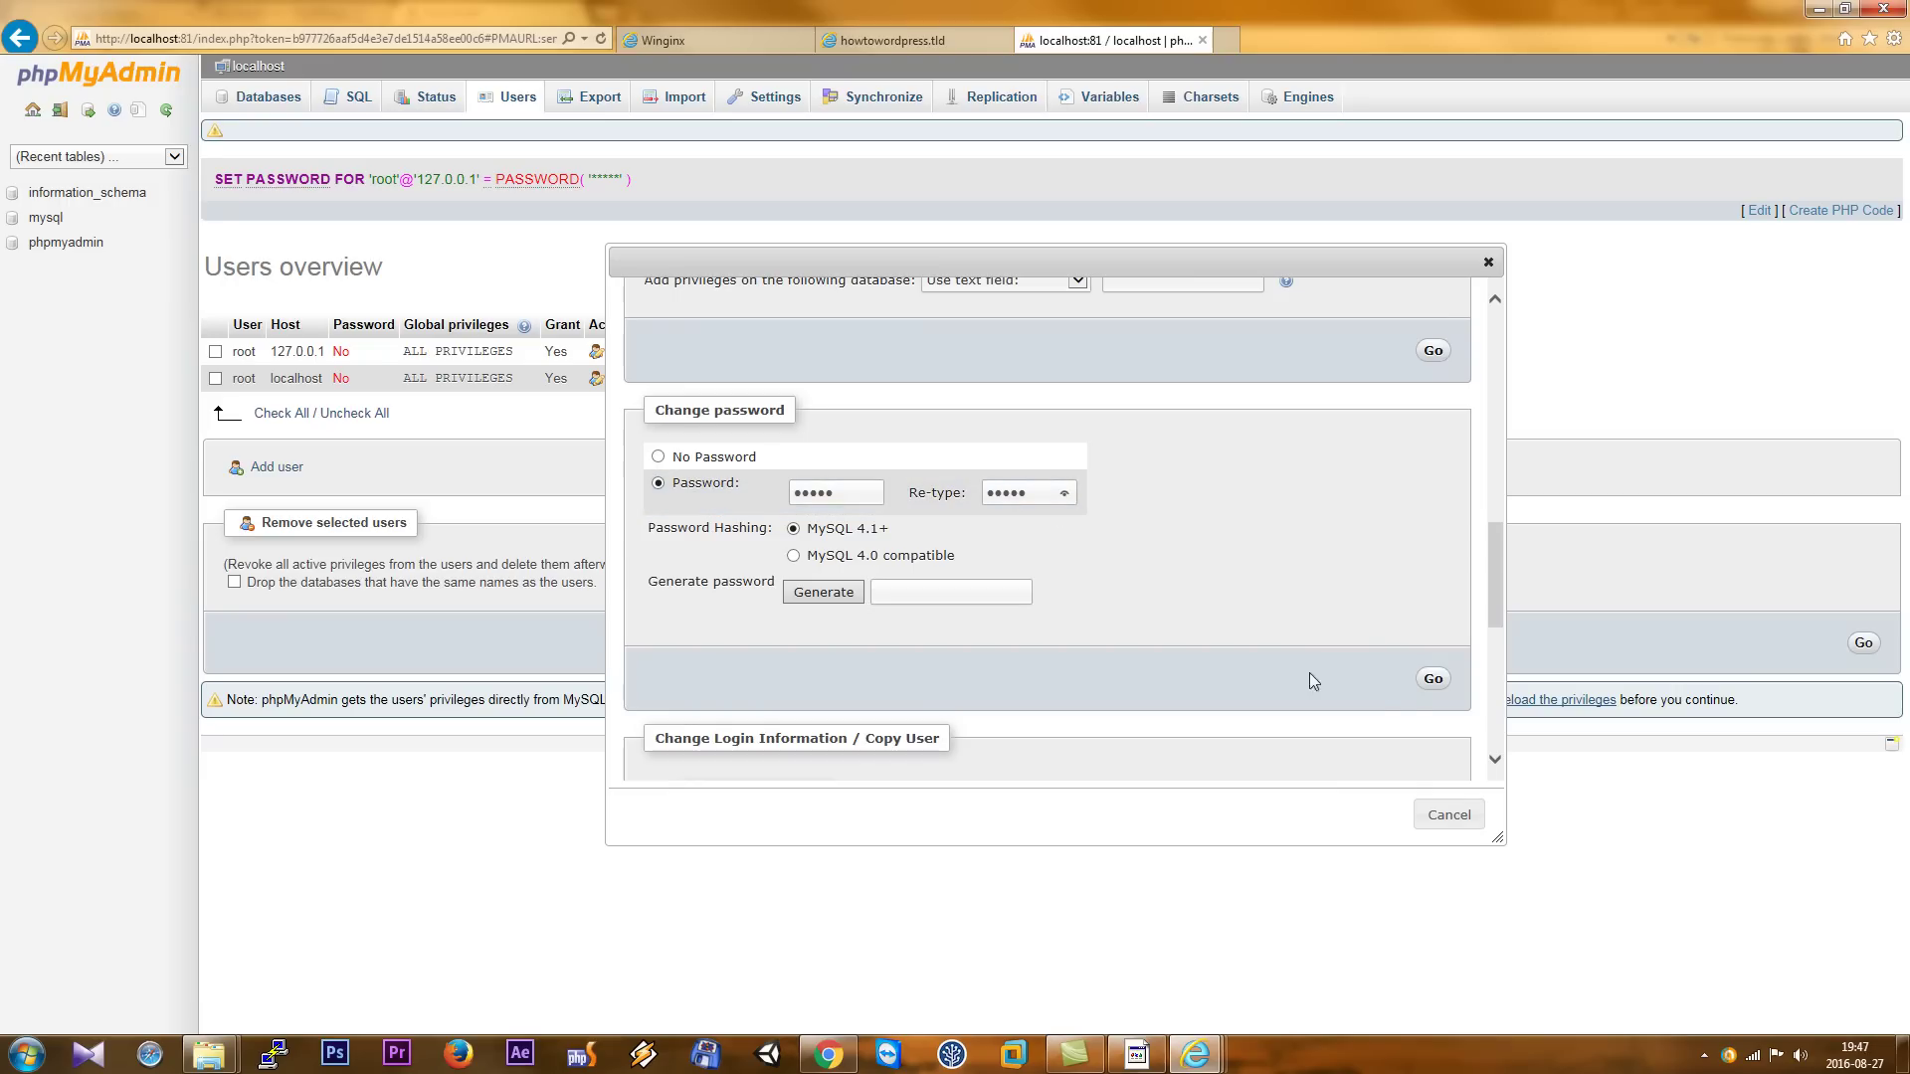
{"action": "left_click", "coordinate": [1430, 680]}
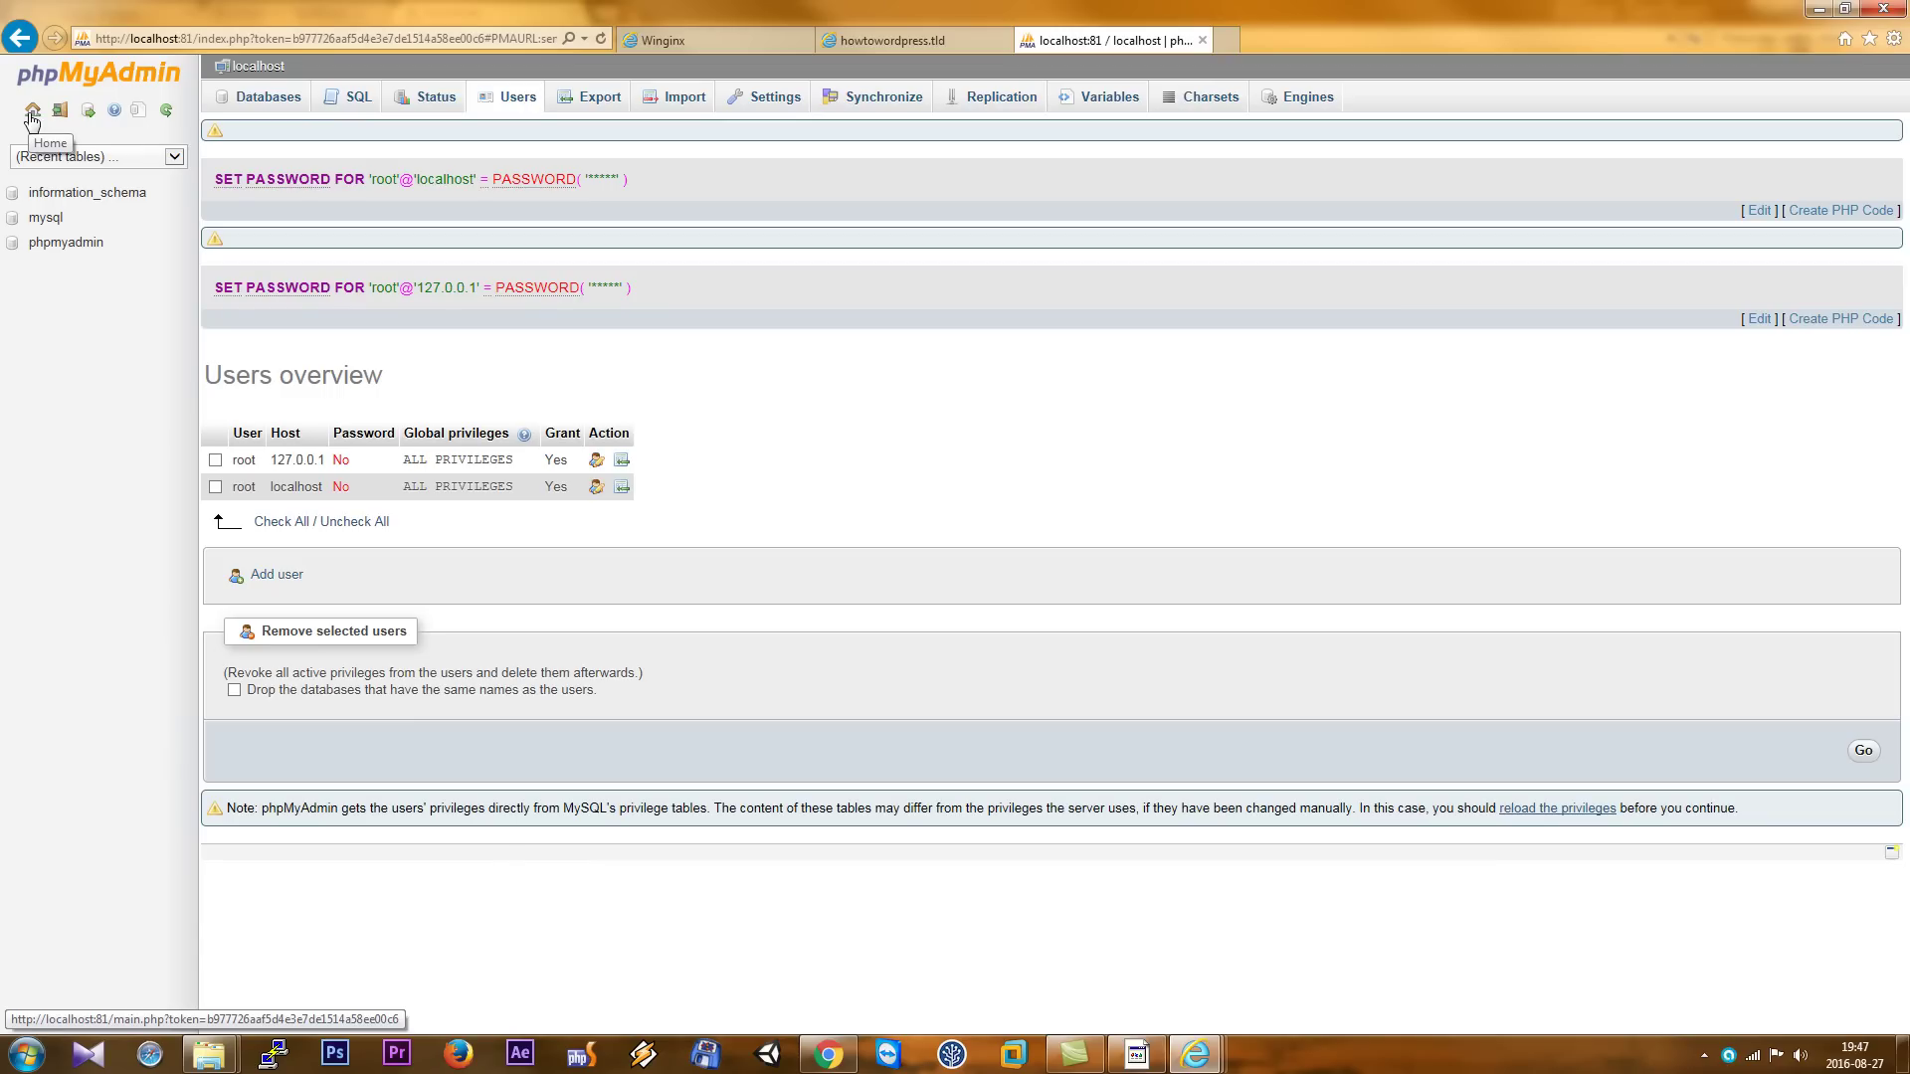
- Stop all running local server services from the Winginx tray panel
{"action": "left_click", "coordinate": [33, 112]}
{"action": "left_click", "coordinate": [1709, 1058]}
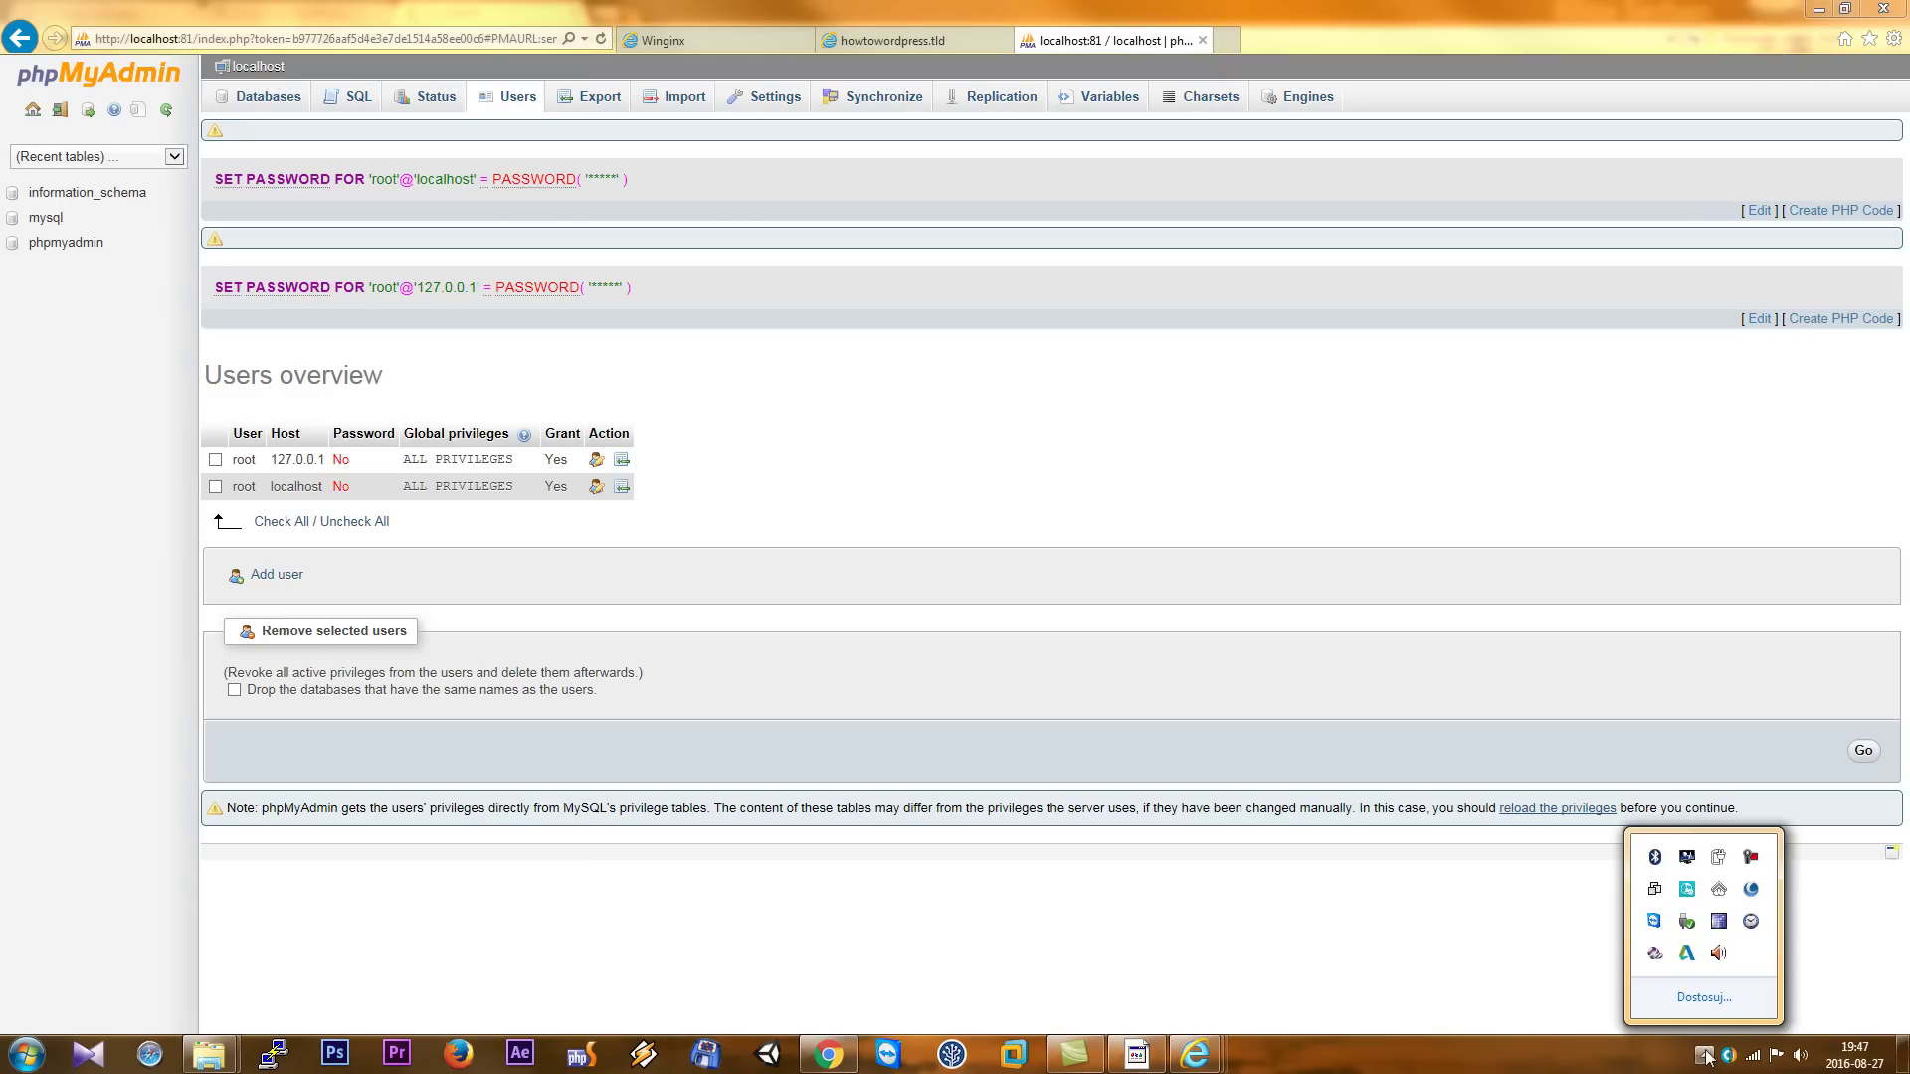
{"action": "left_click", "coordinate": [1719, 891]}
{"action": "left_click", "coordinate": [1865, 507]}
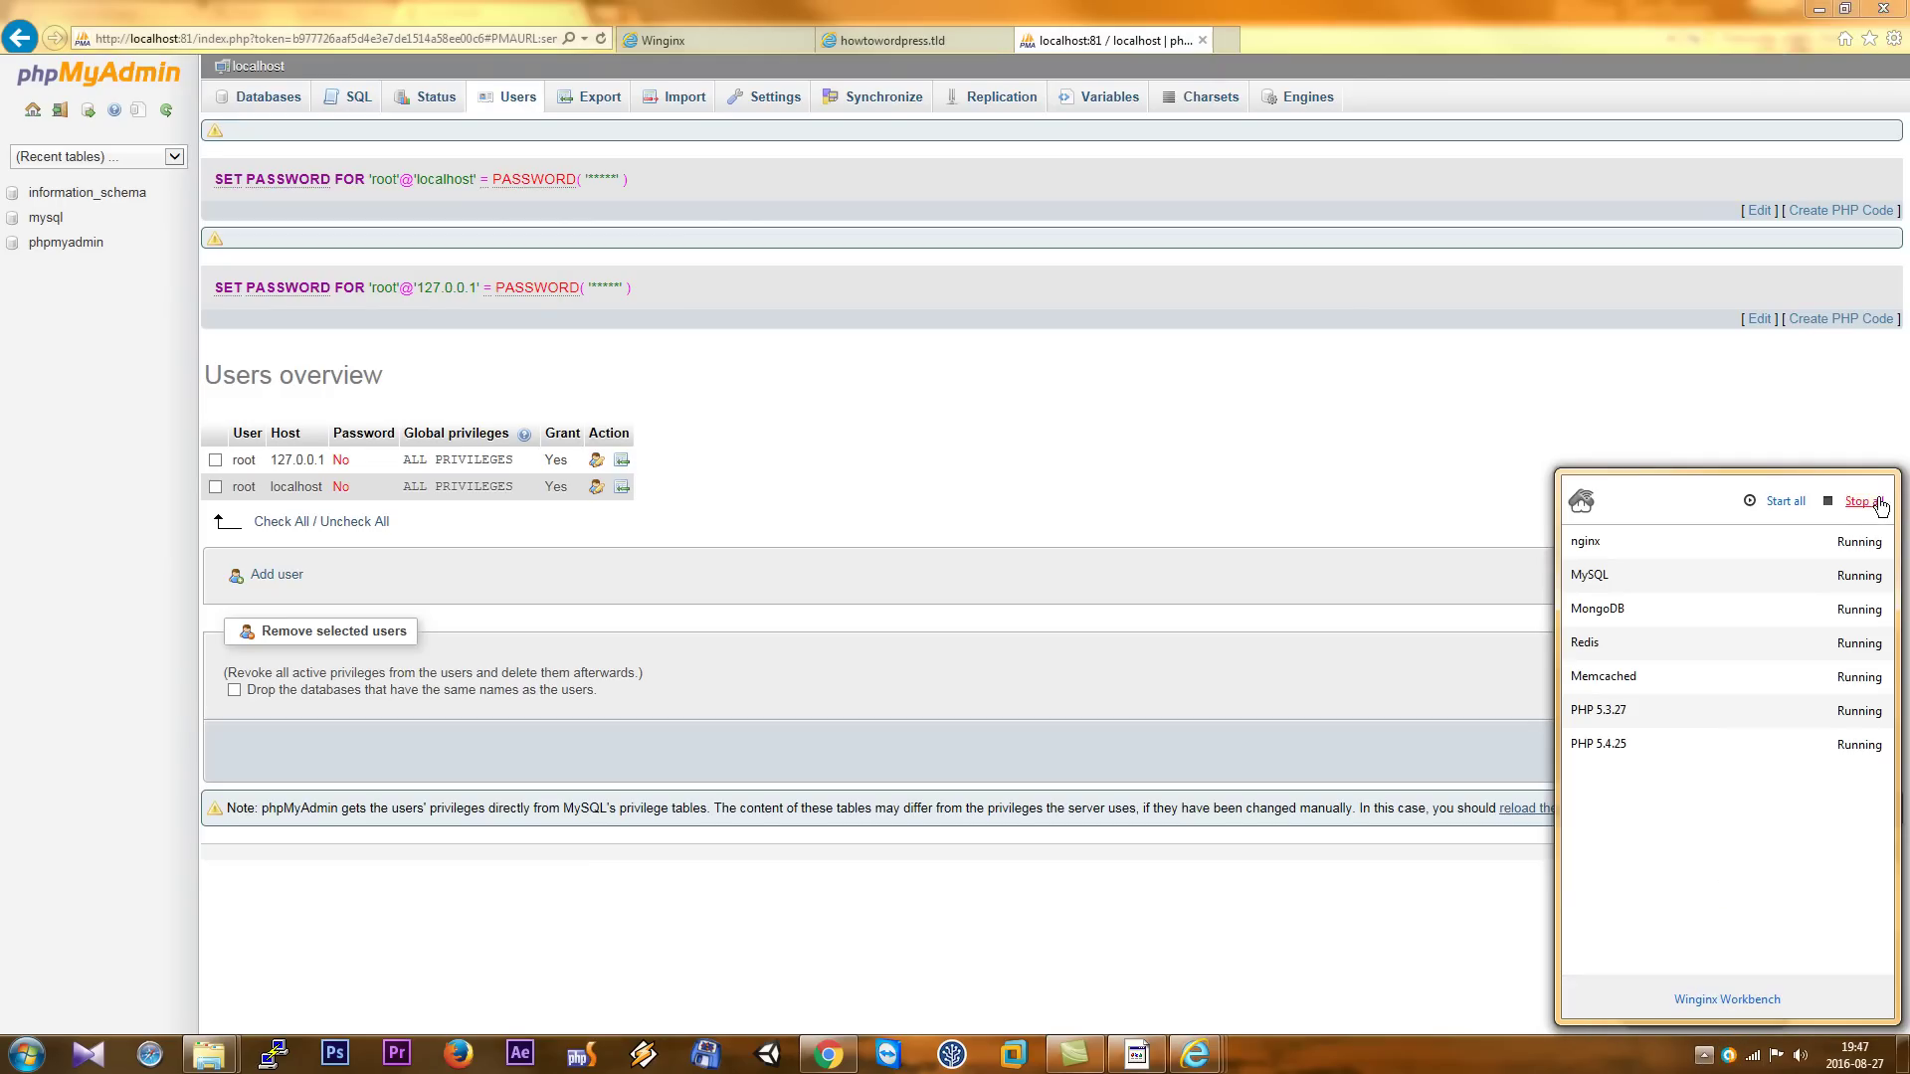
- Open config.inc.php from C:\Winginx\var\mysqladmin in the HateML editor
{"action": "left_click", "coordinate": [227, 1053]}
{"action": "left_click", "coordinate": [140, 972]}
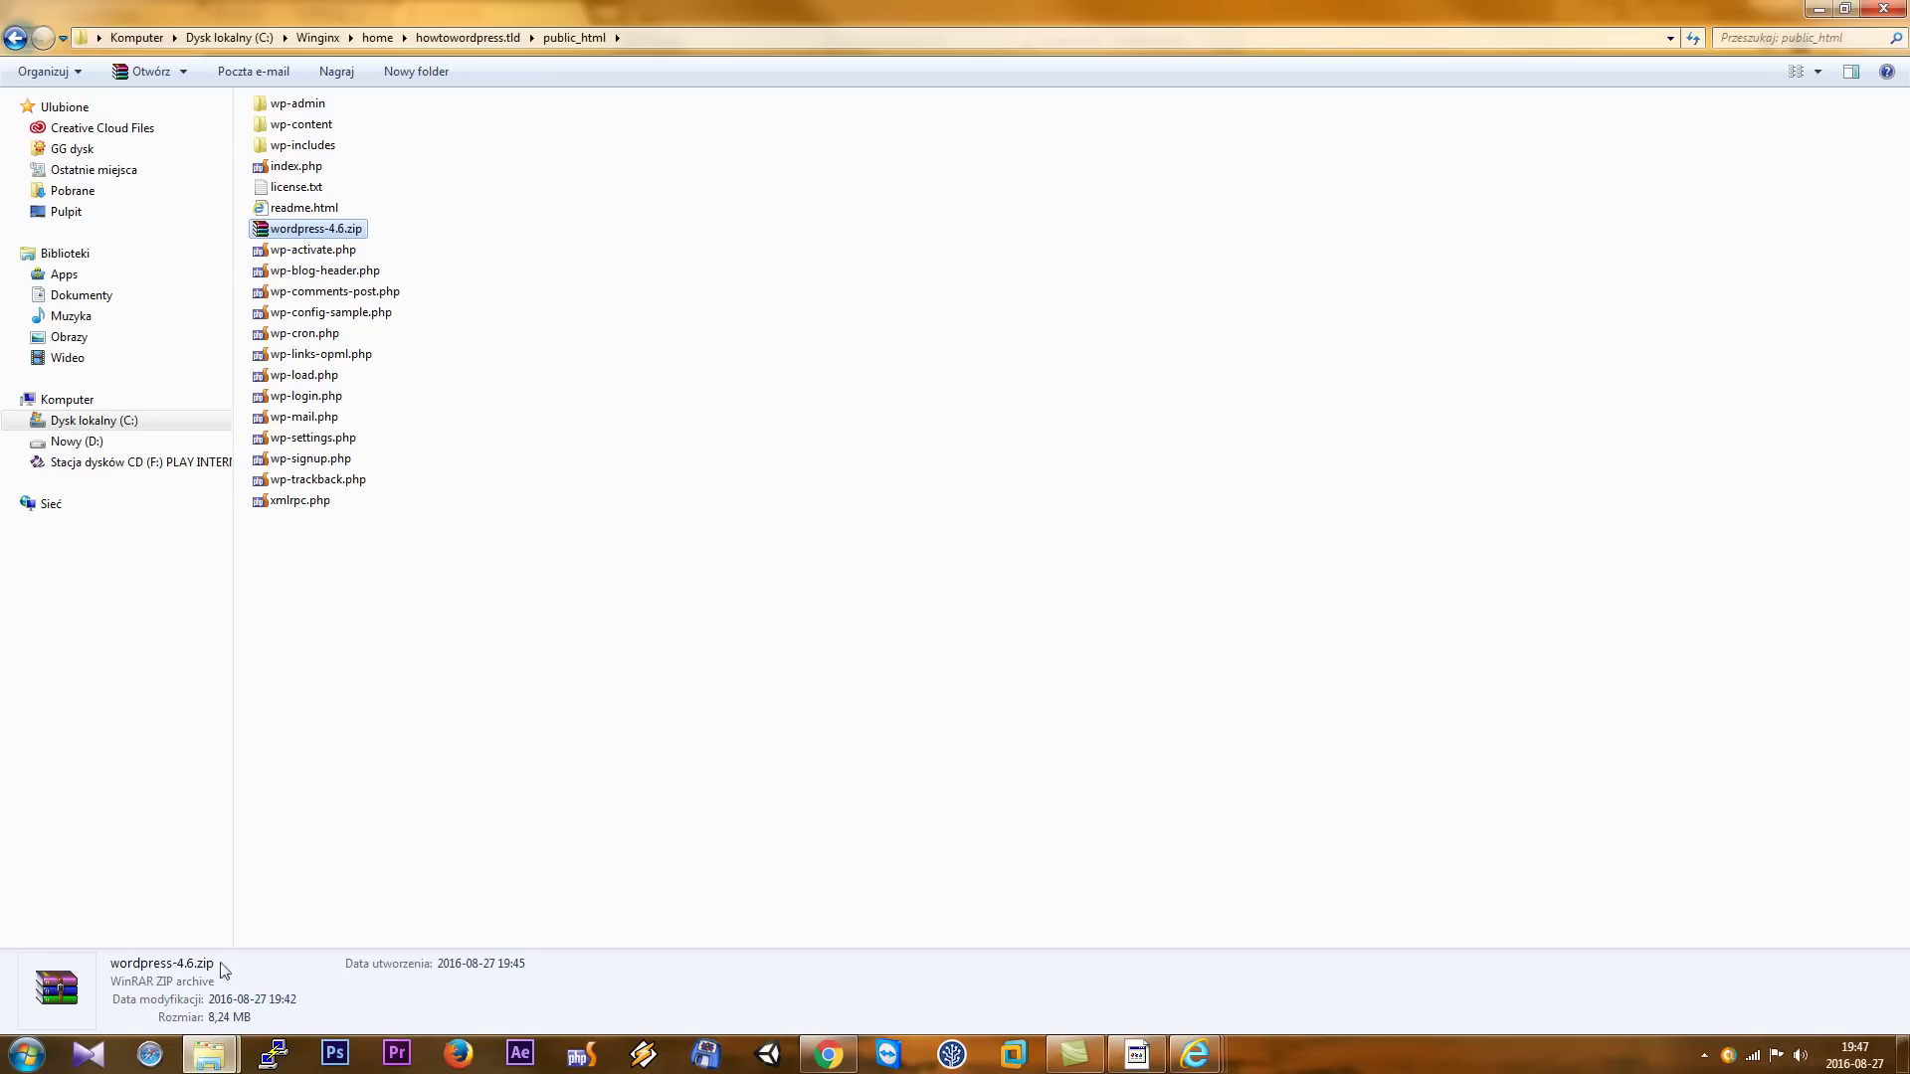
{"action": "left_click", "coordinate": [318, 37]}
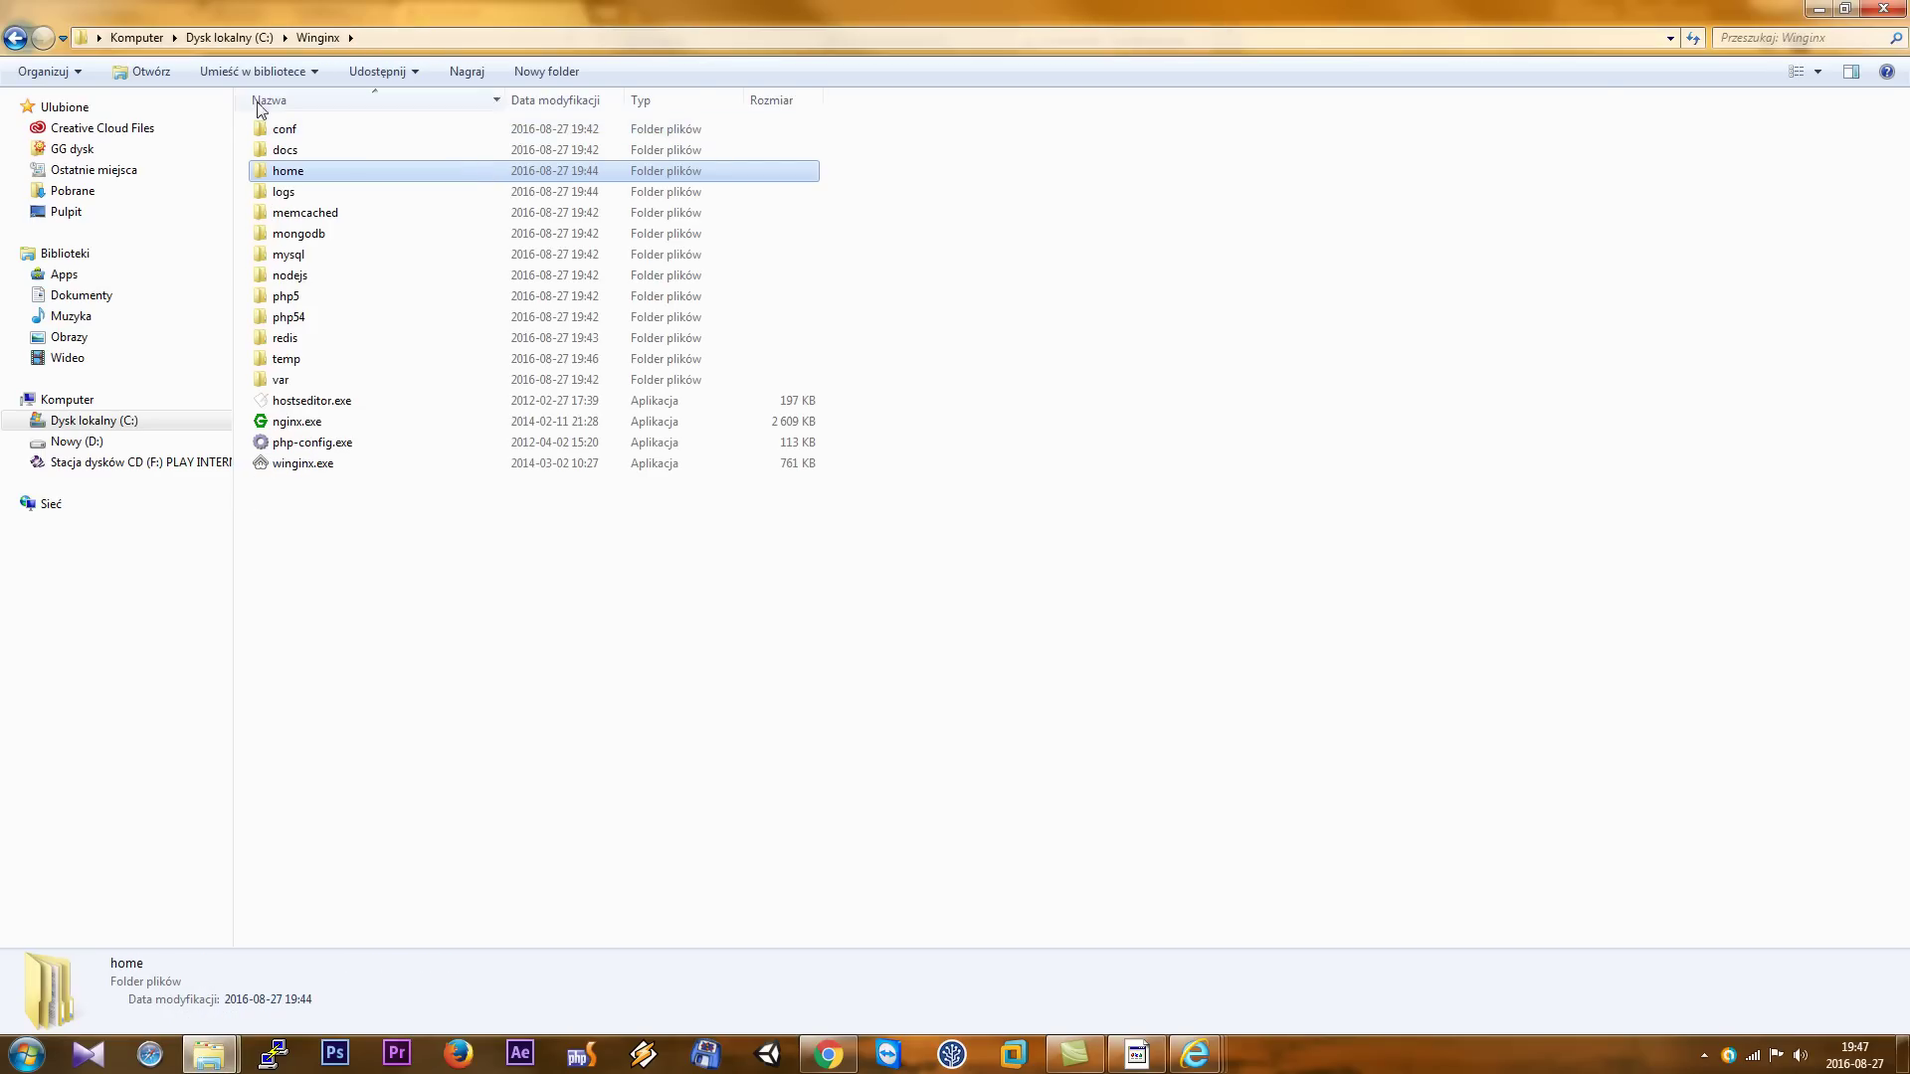
{"action": "double_click", "coordinate": [283, 382]}
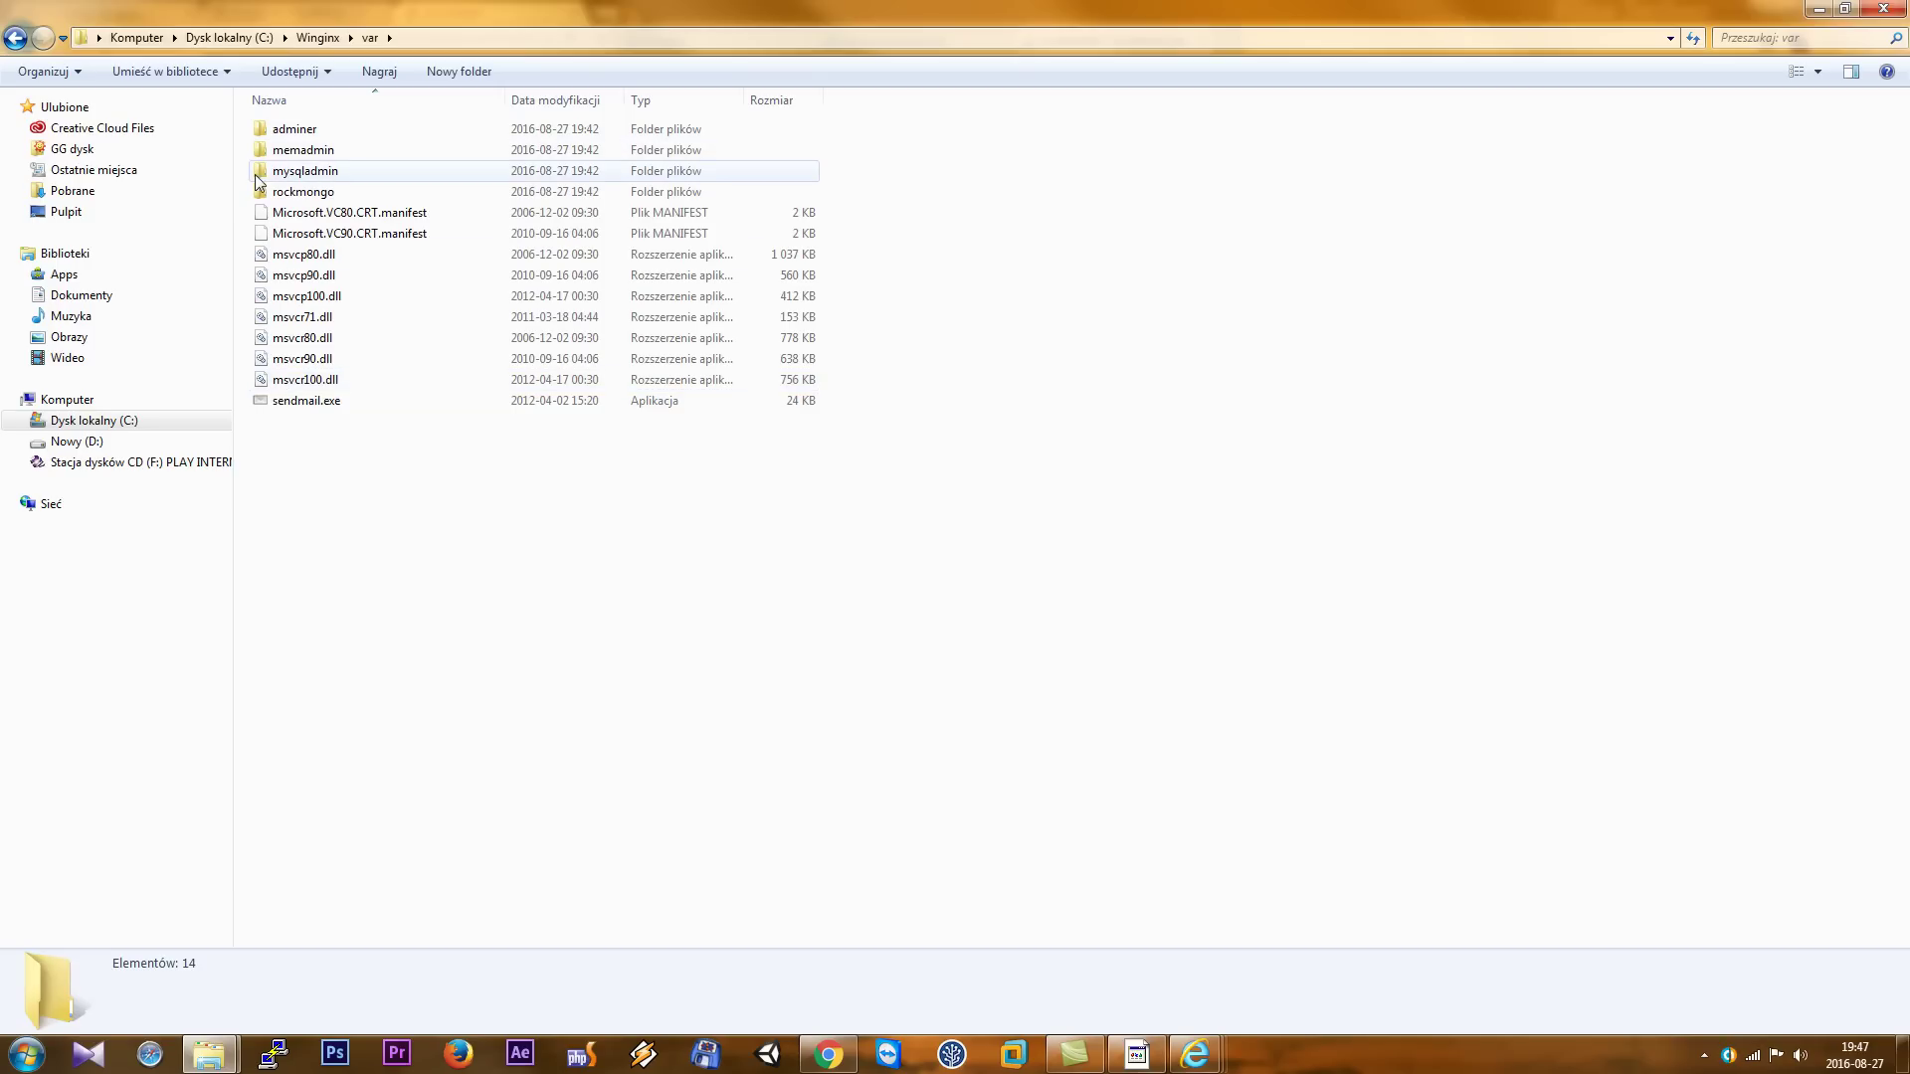
{"action": "double_click", "coordinate": [350, 177]}
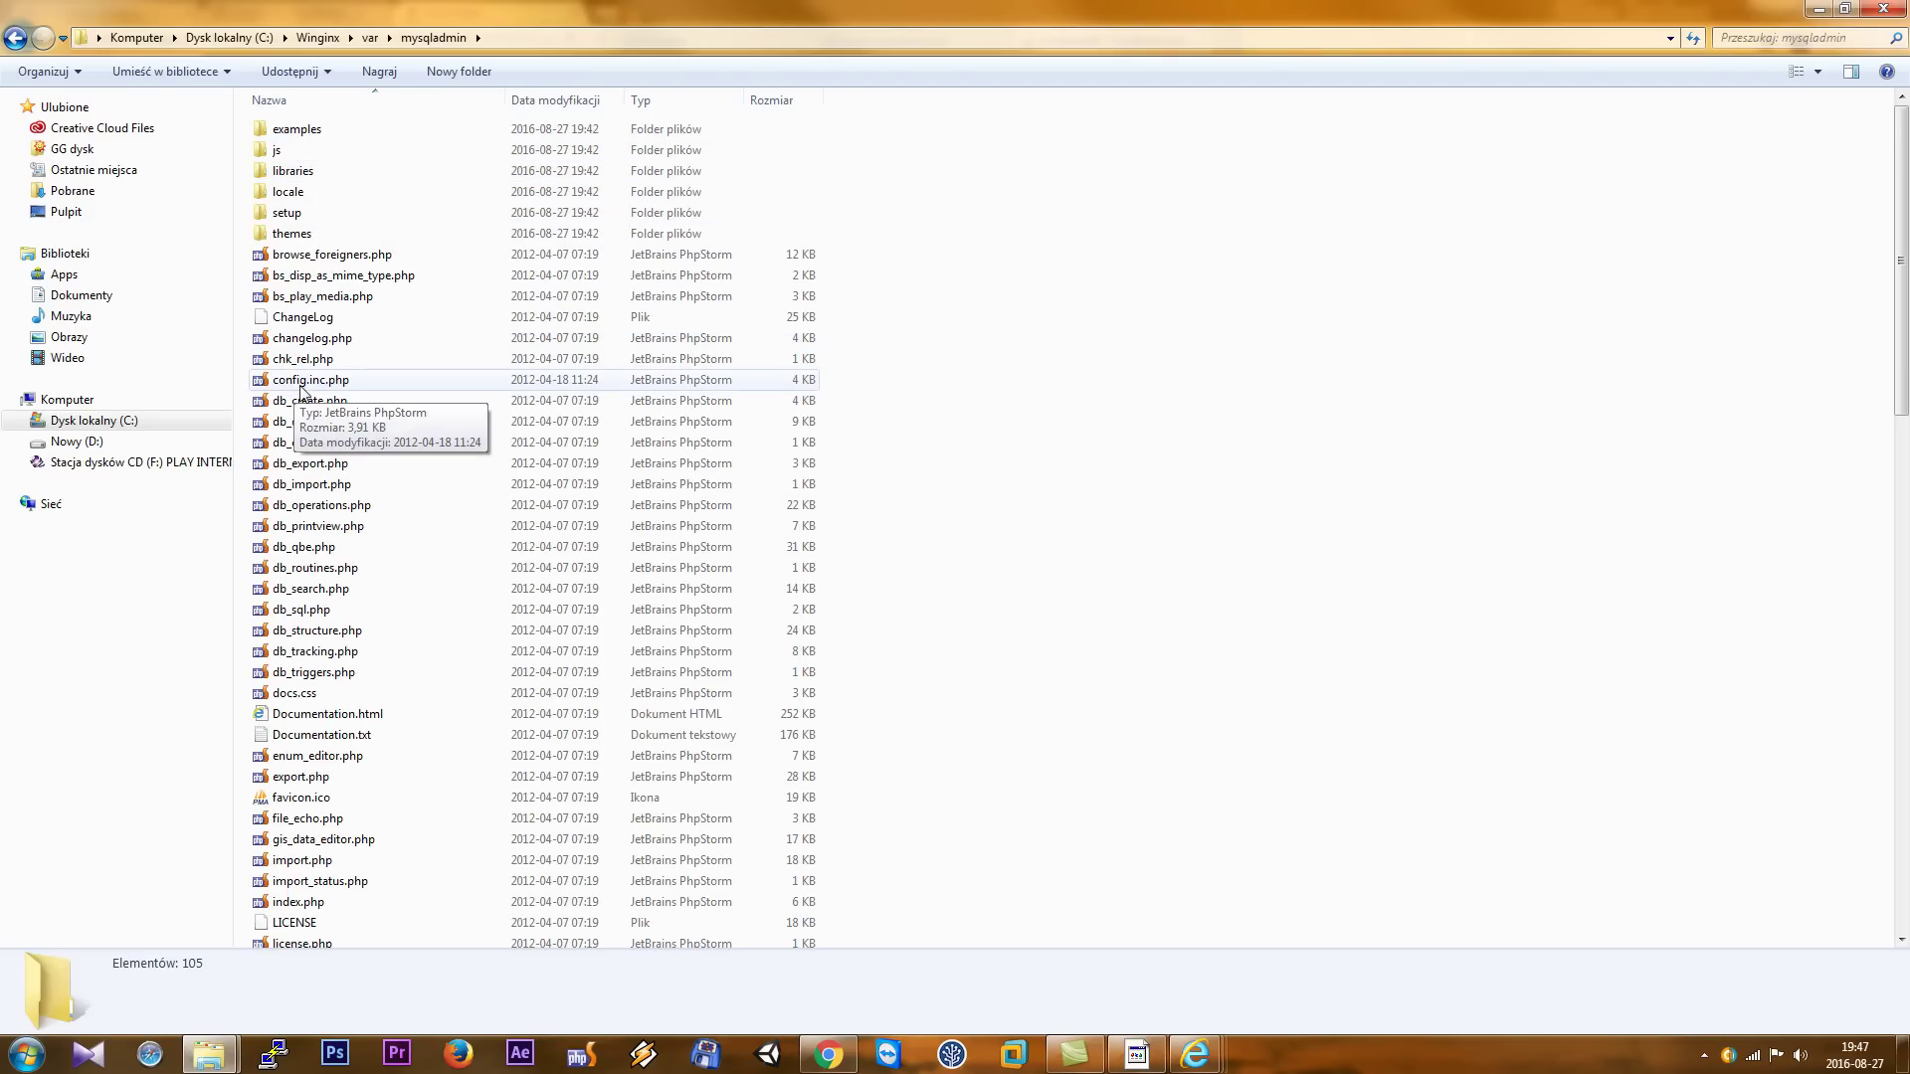
{"action": "right_click", "coordinate": [293, 383]}
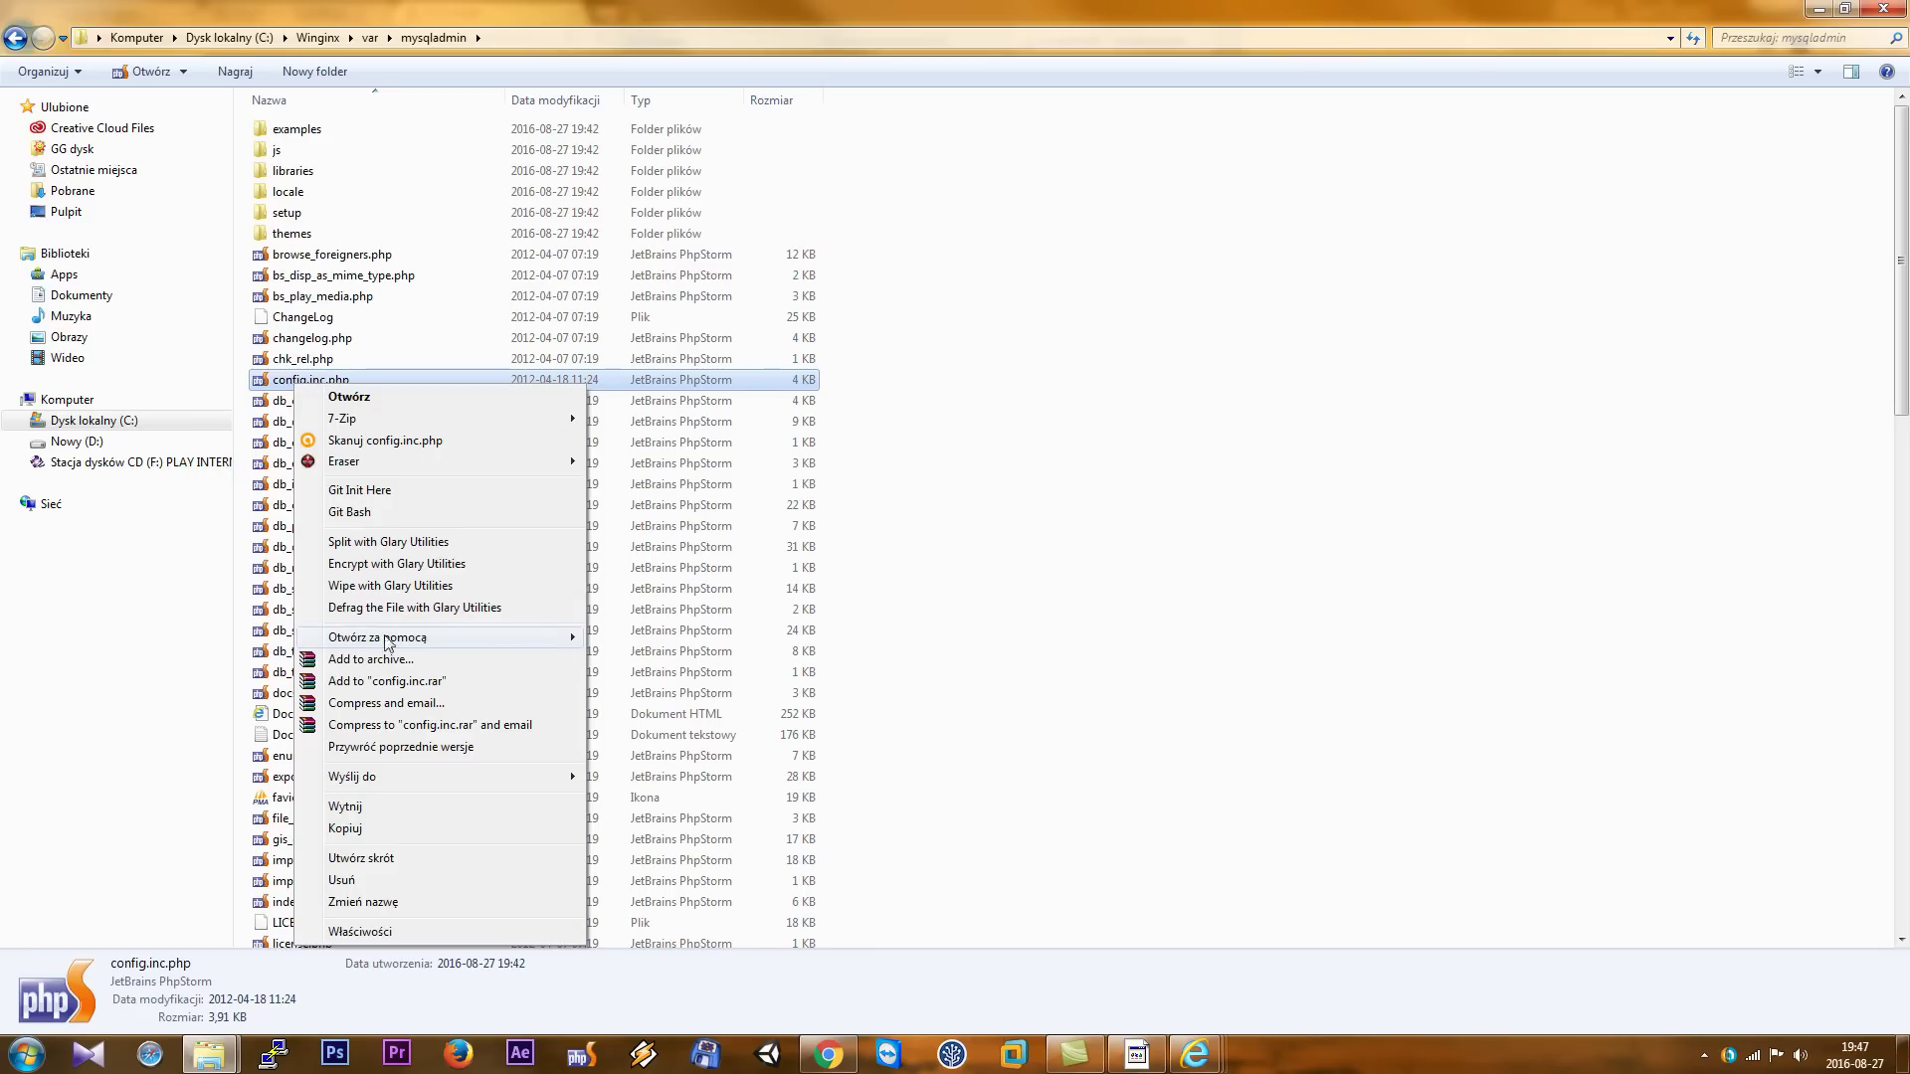
{"action": "mouse_move", "coordinate": [379, 638]}
{"action": "left_click", "coordinate": [647, 645]}
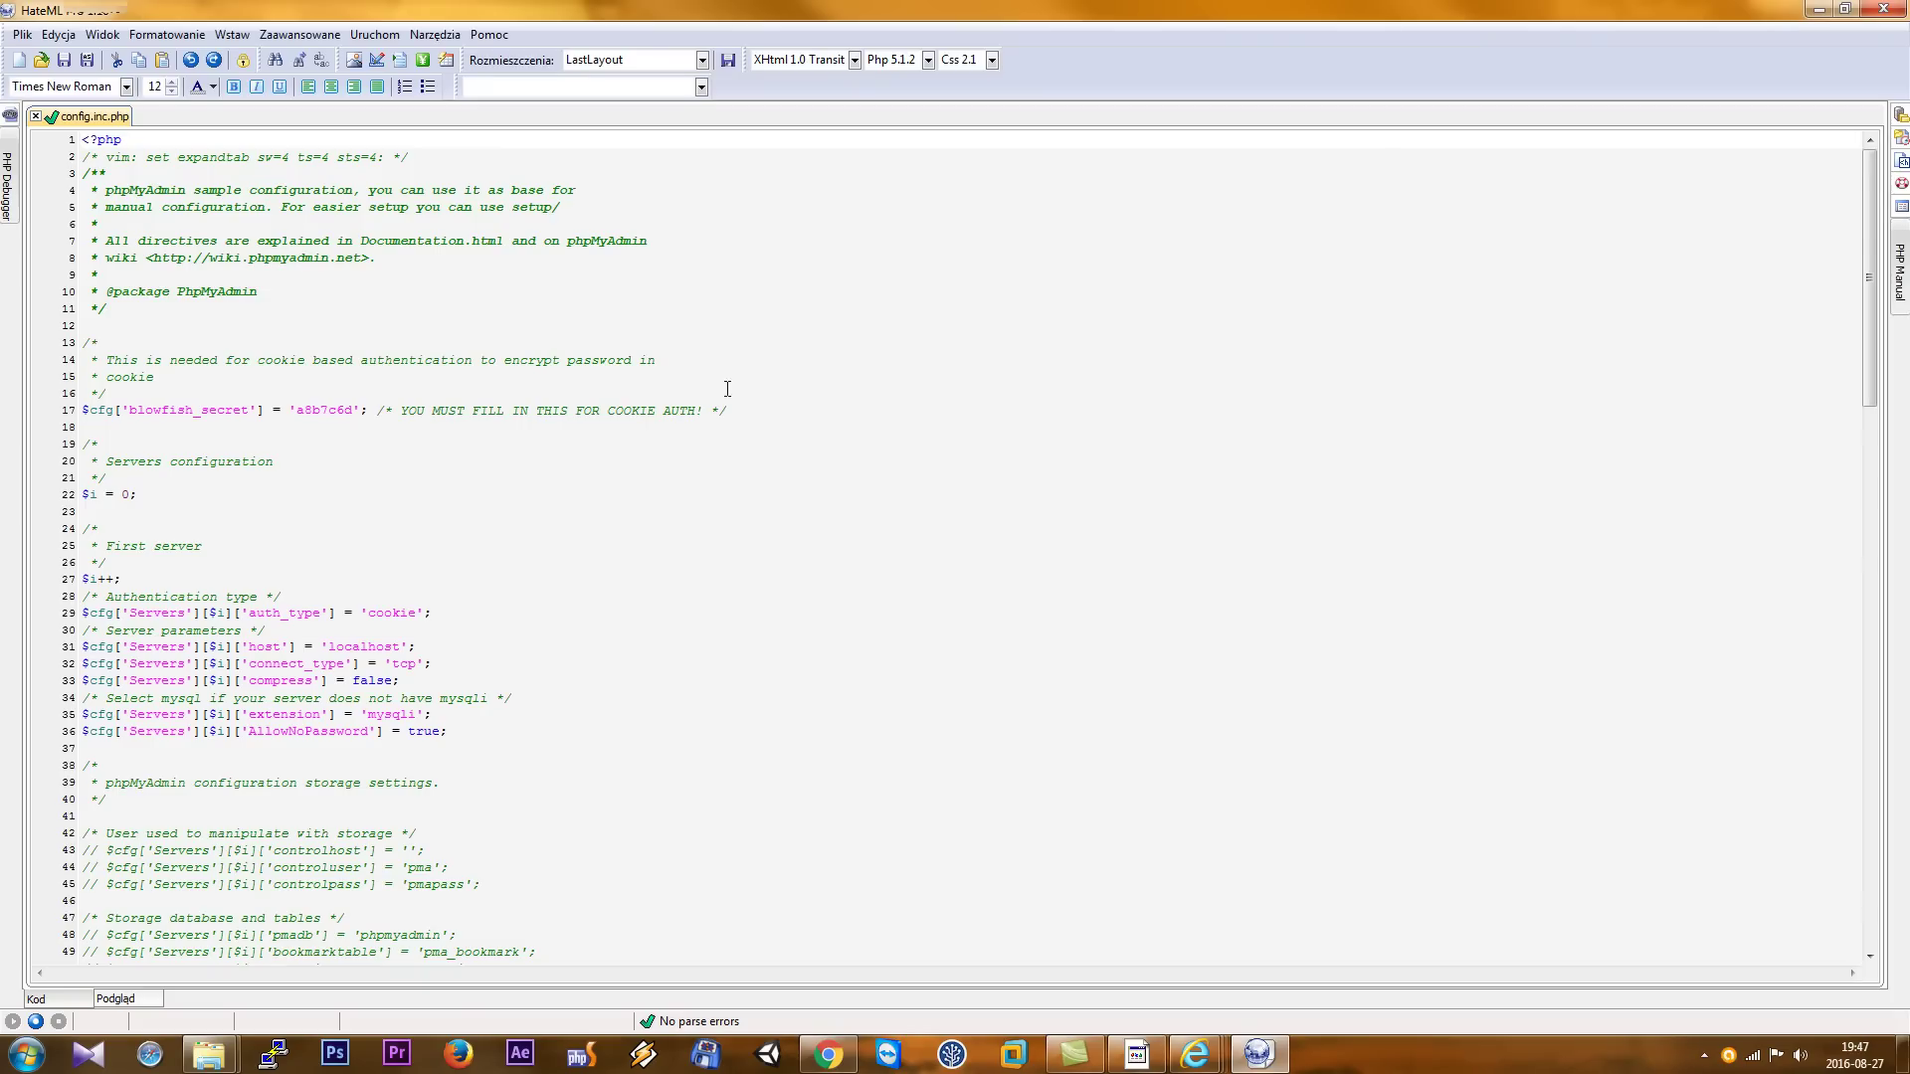
- In config.inc.php, comment out the 'cookie' auth_type line and add a copy set to 'http'
{"action": "left_click", "coordinate": [569, 571]}
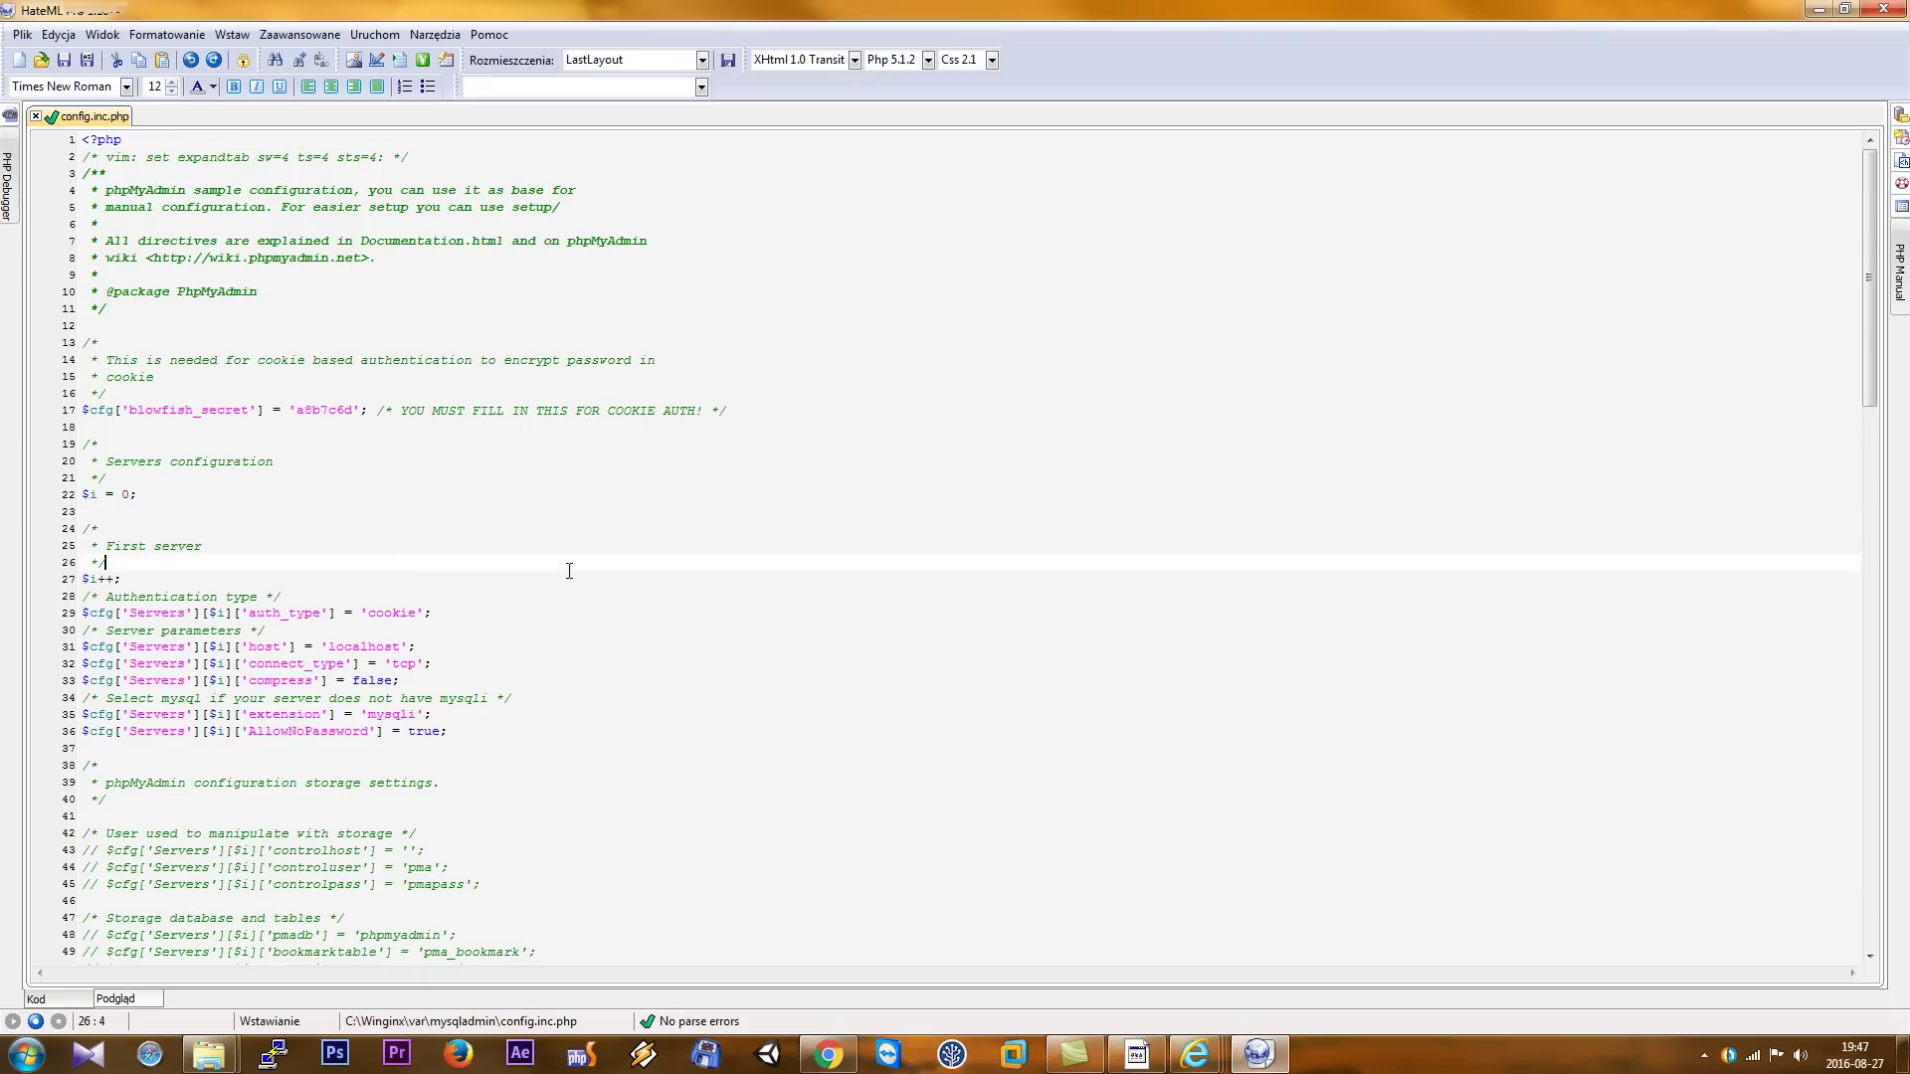
{"action": "scroll", "coordinate": [569, 571], "scroll_direction": "down", "scroll_amount": 1}
{"action": "left_click_drag", "start_coordinate": [82, 562], "coordinate": [450, 567]}
{"action": "key", "text": "ctrl+c"}
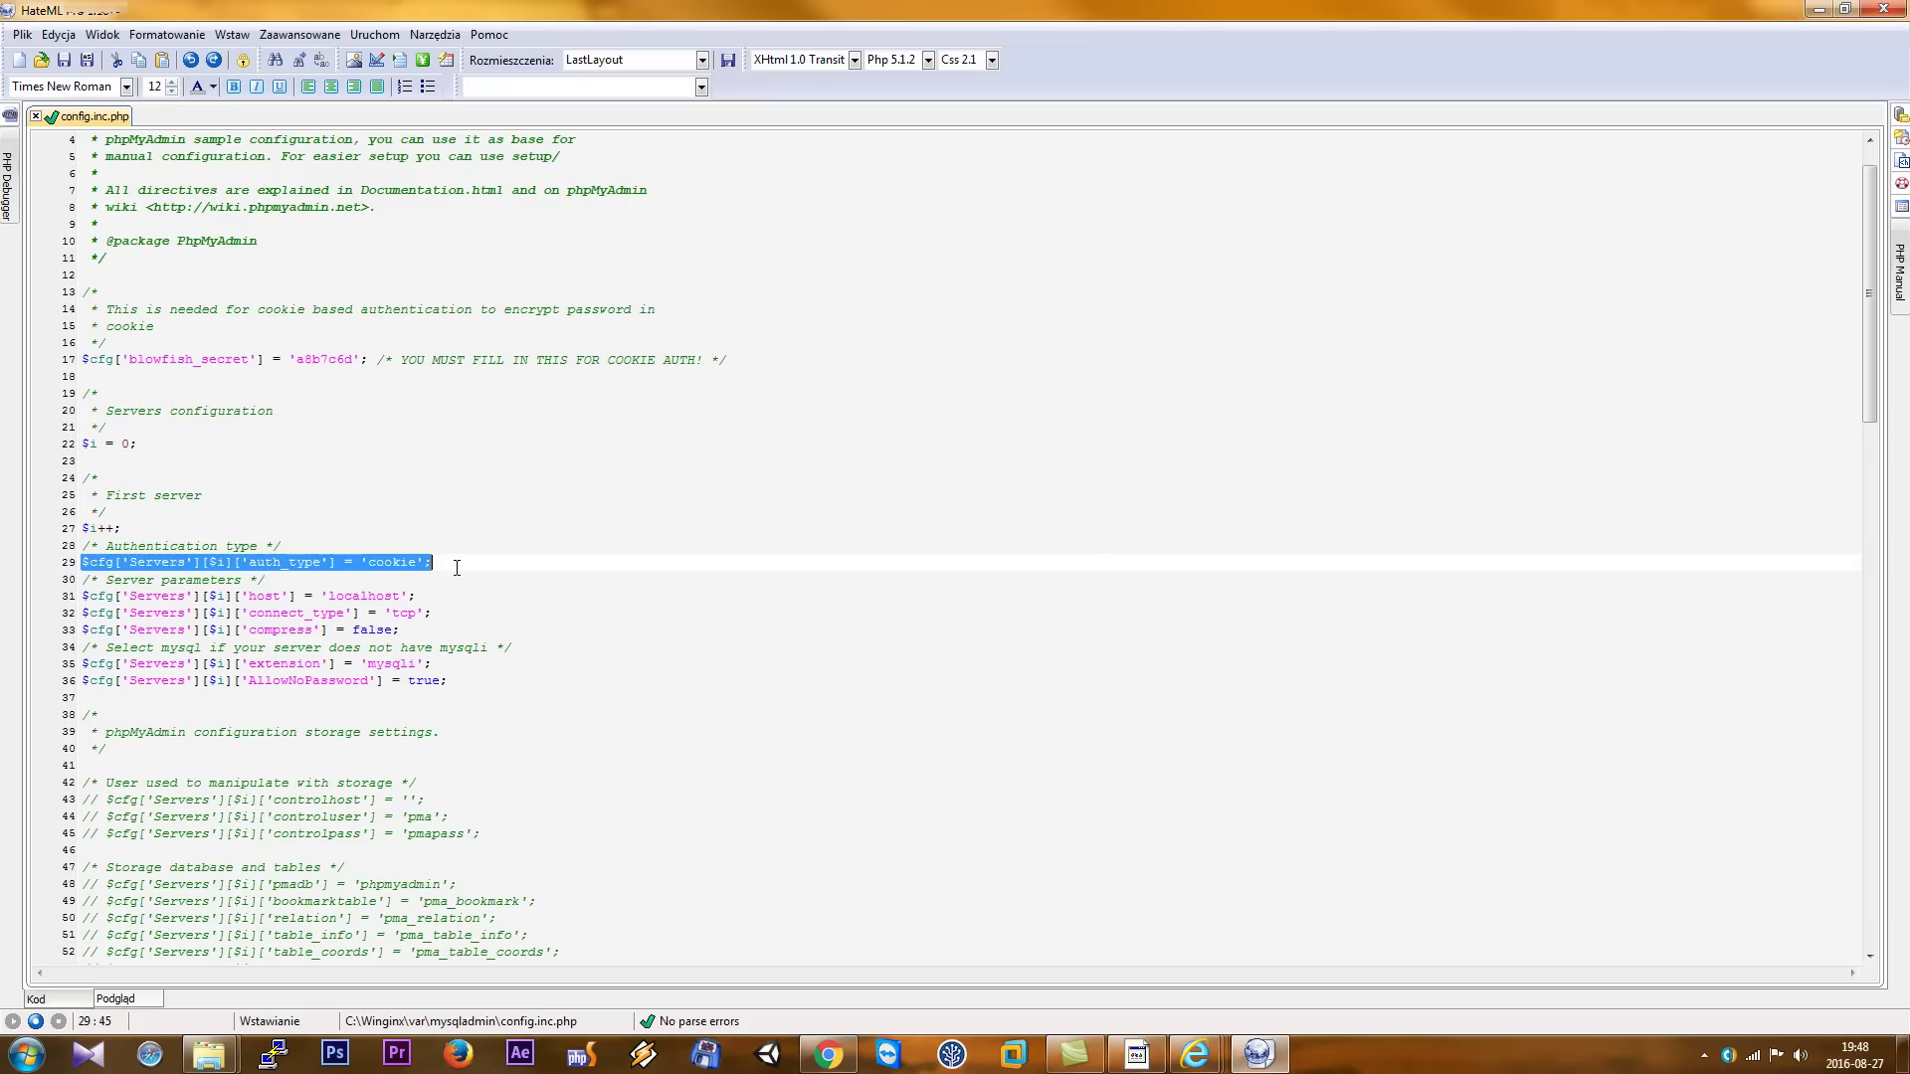
{"action": "left_click", "coordinate": [552, 565]}
{"action": "key", "text": "Return"}
{"action": "key", "text": "ctrl+v"}
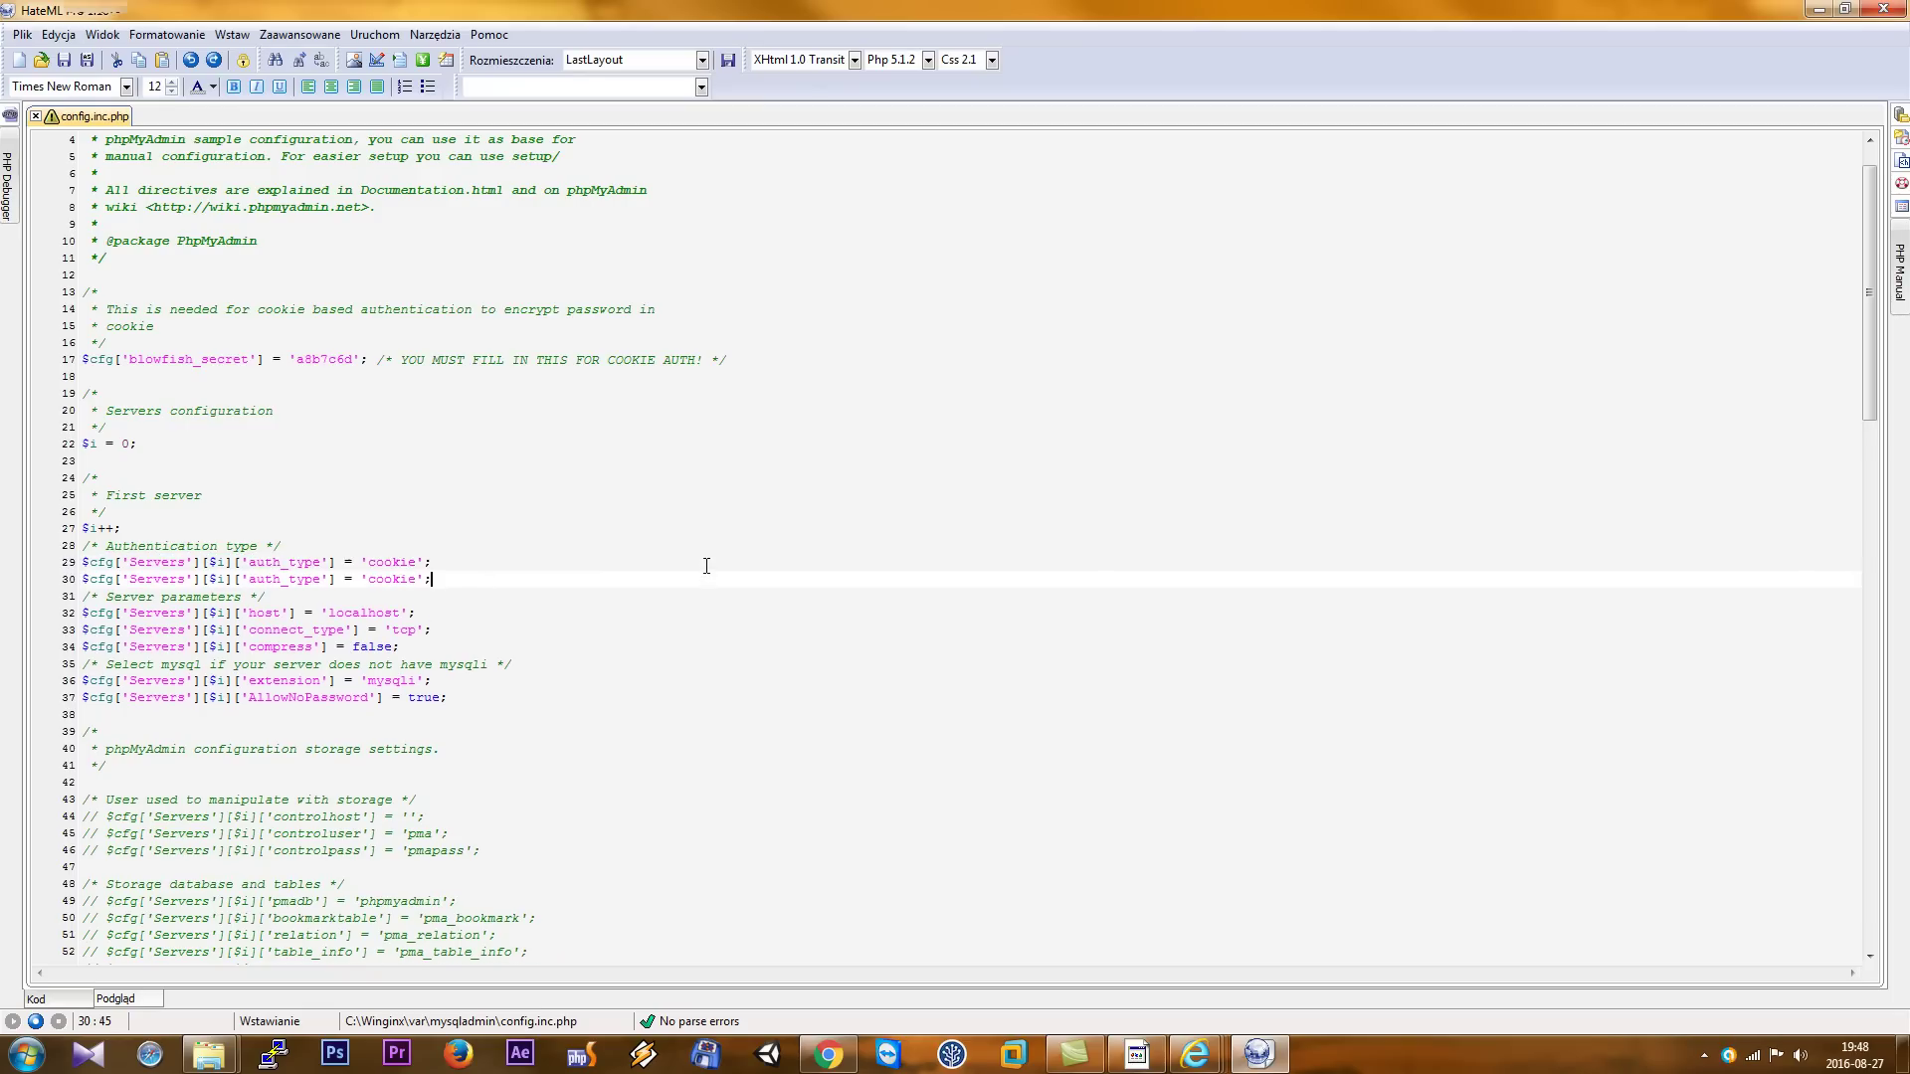
{"action": "type", "text": "//"}
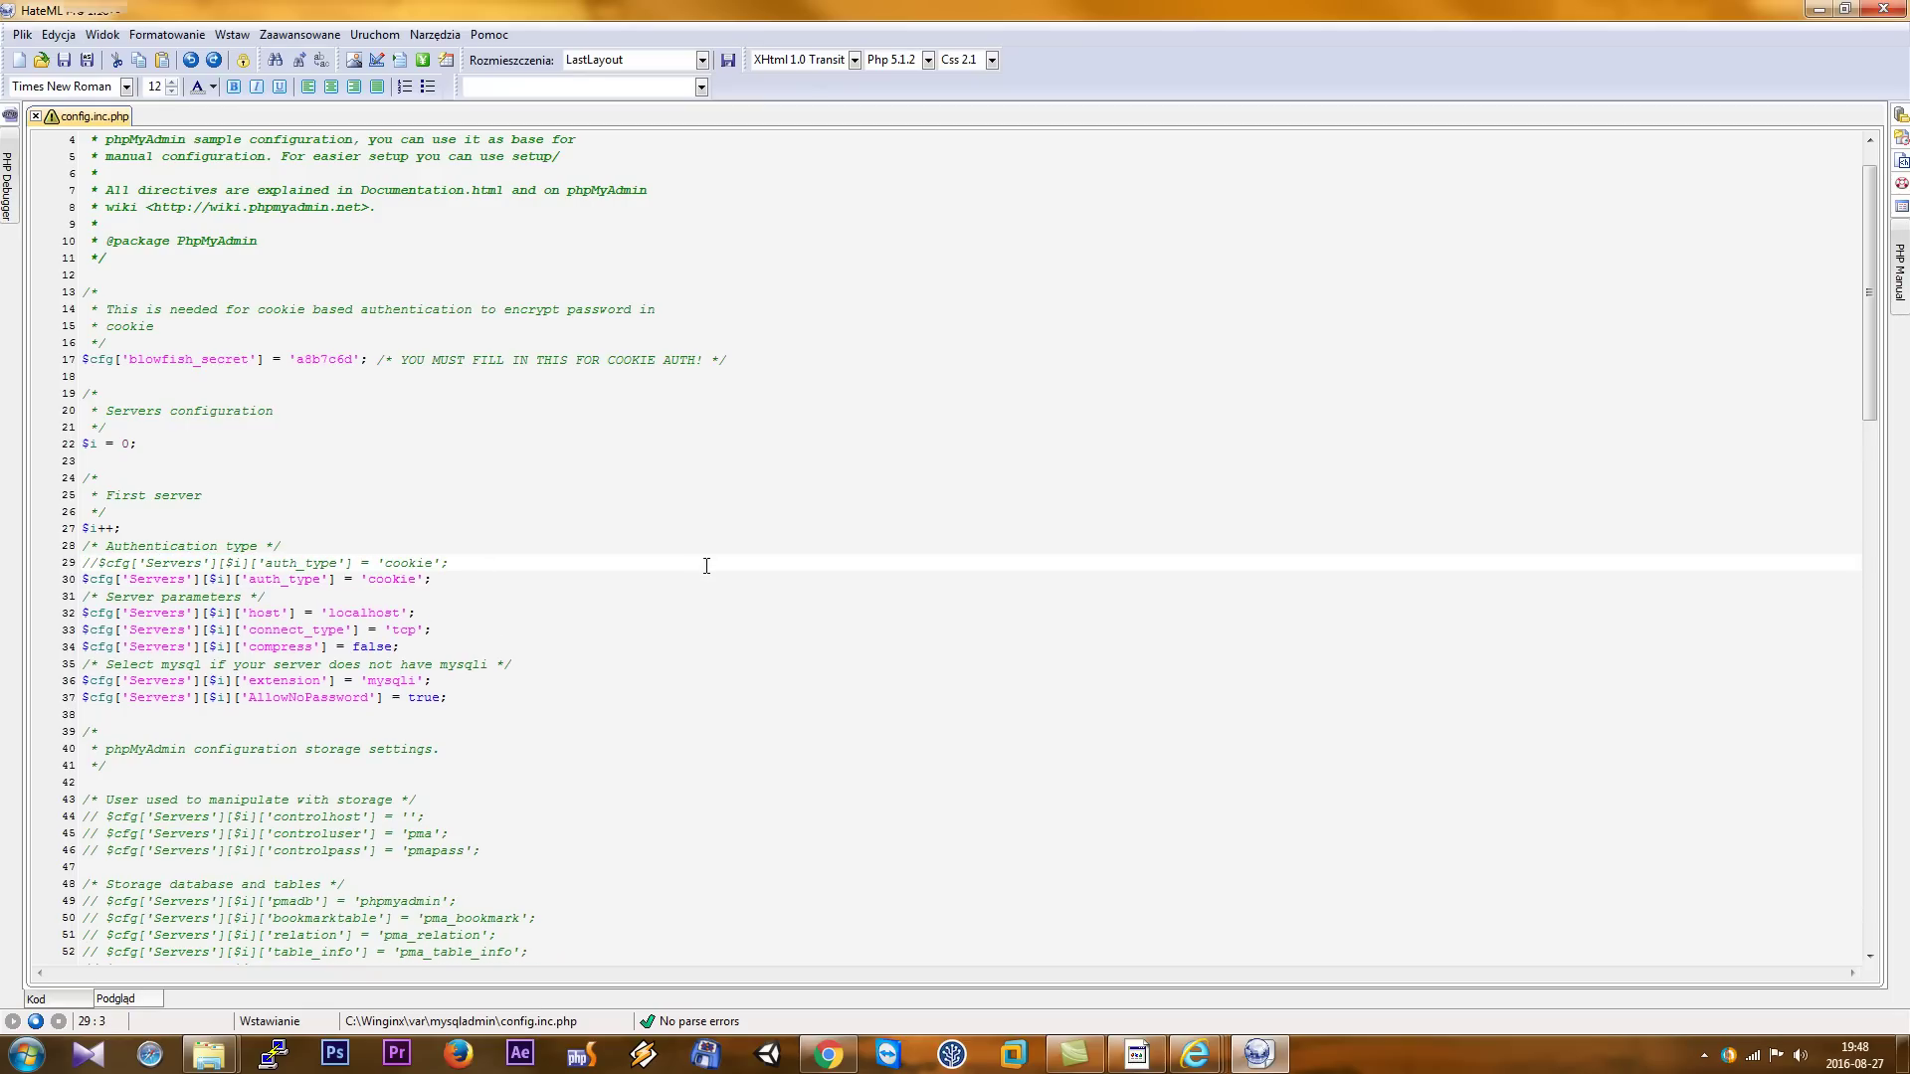
{"action": "left_click_drag", "start_coordinate": [415, 581], "coordinate": [369, 581]}
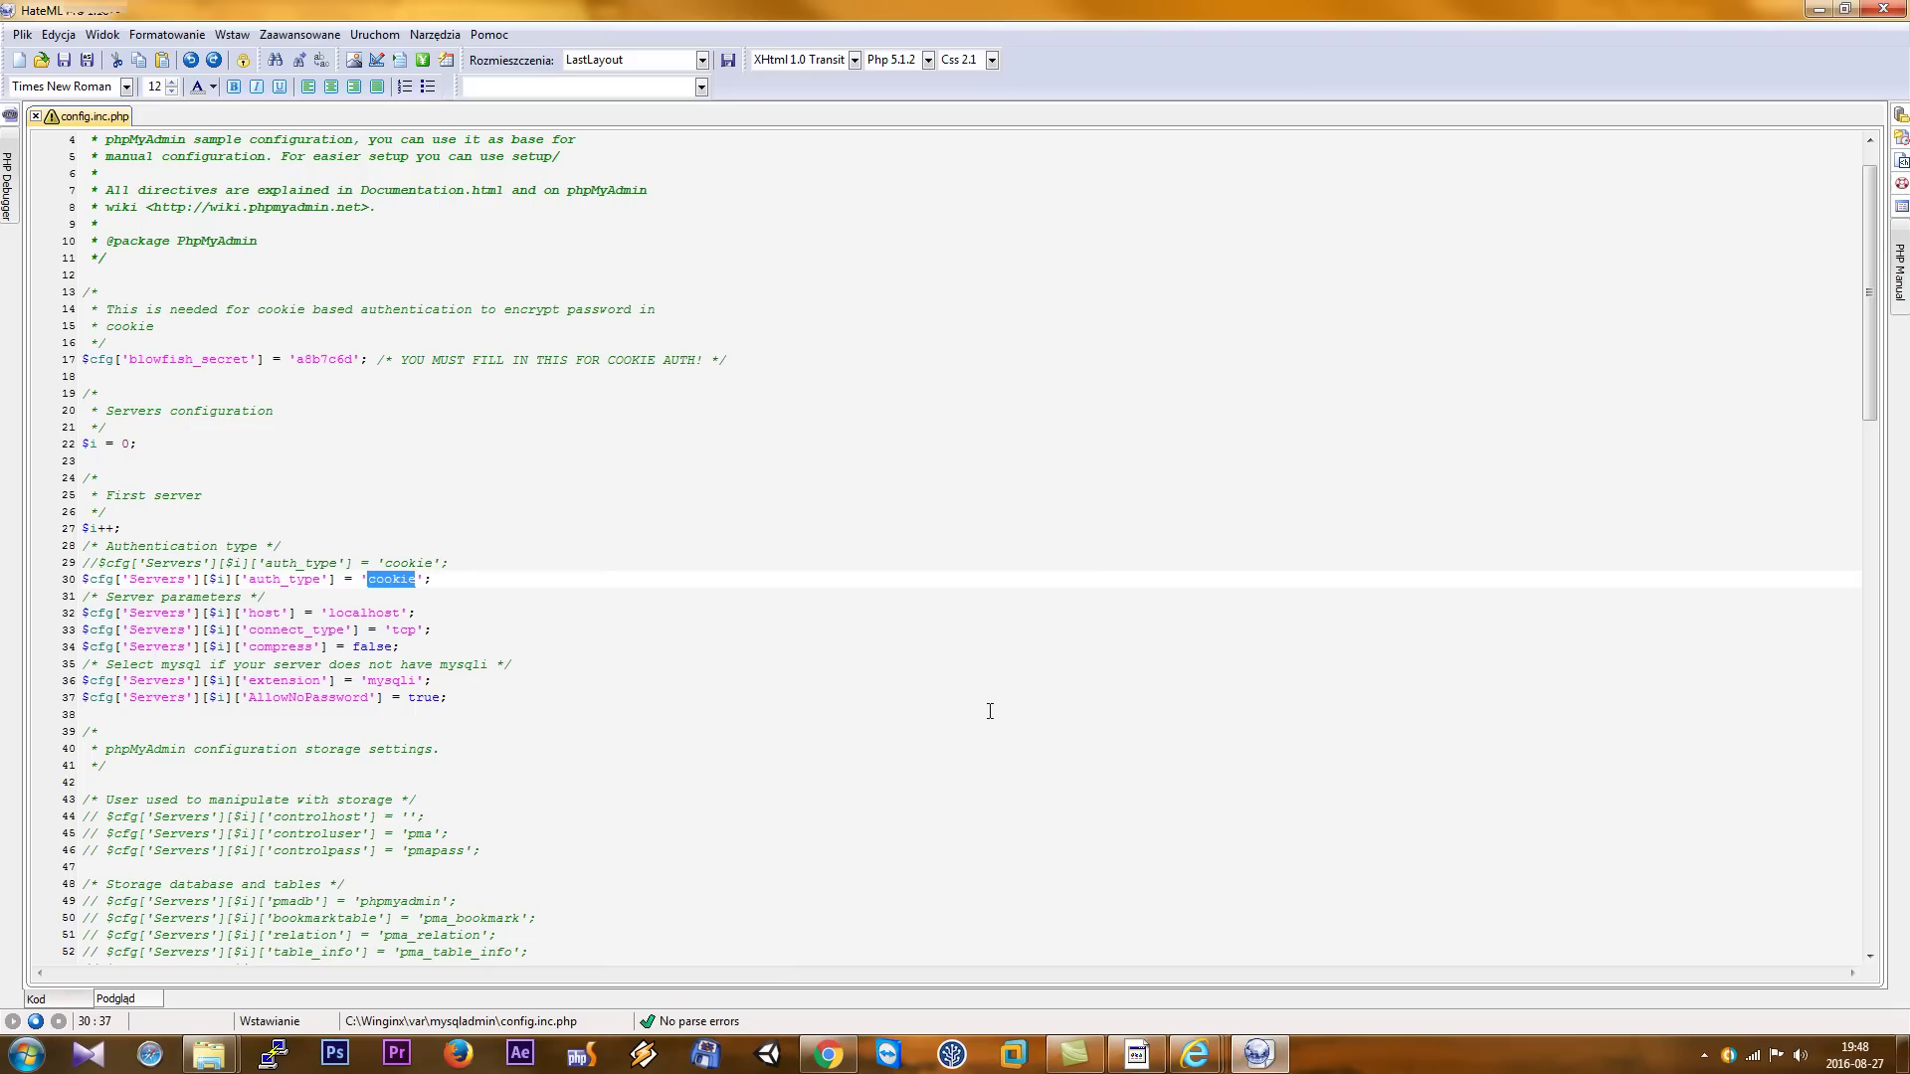
{"action": "type", "text": "http"}
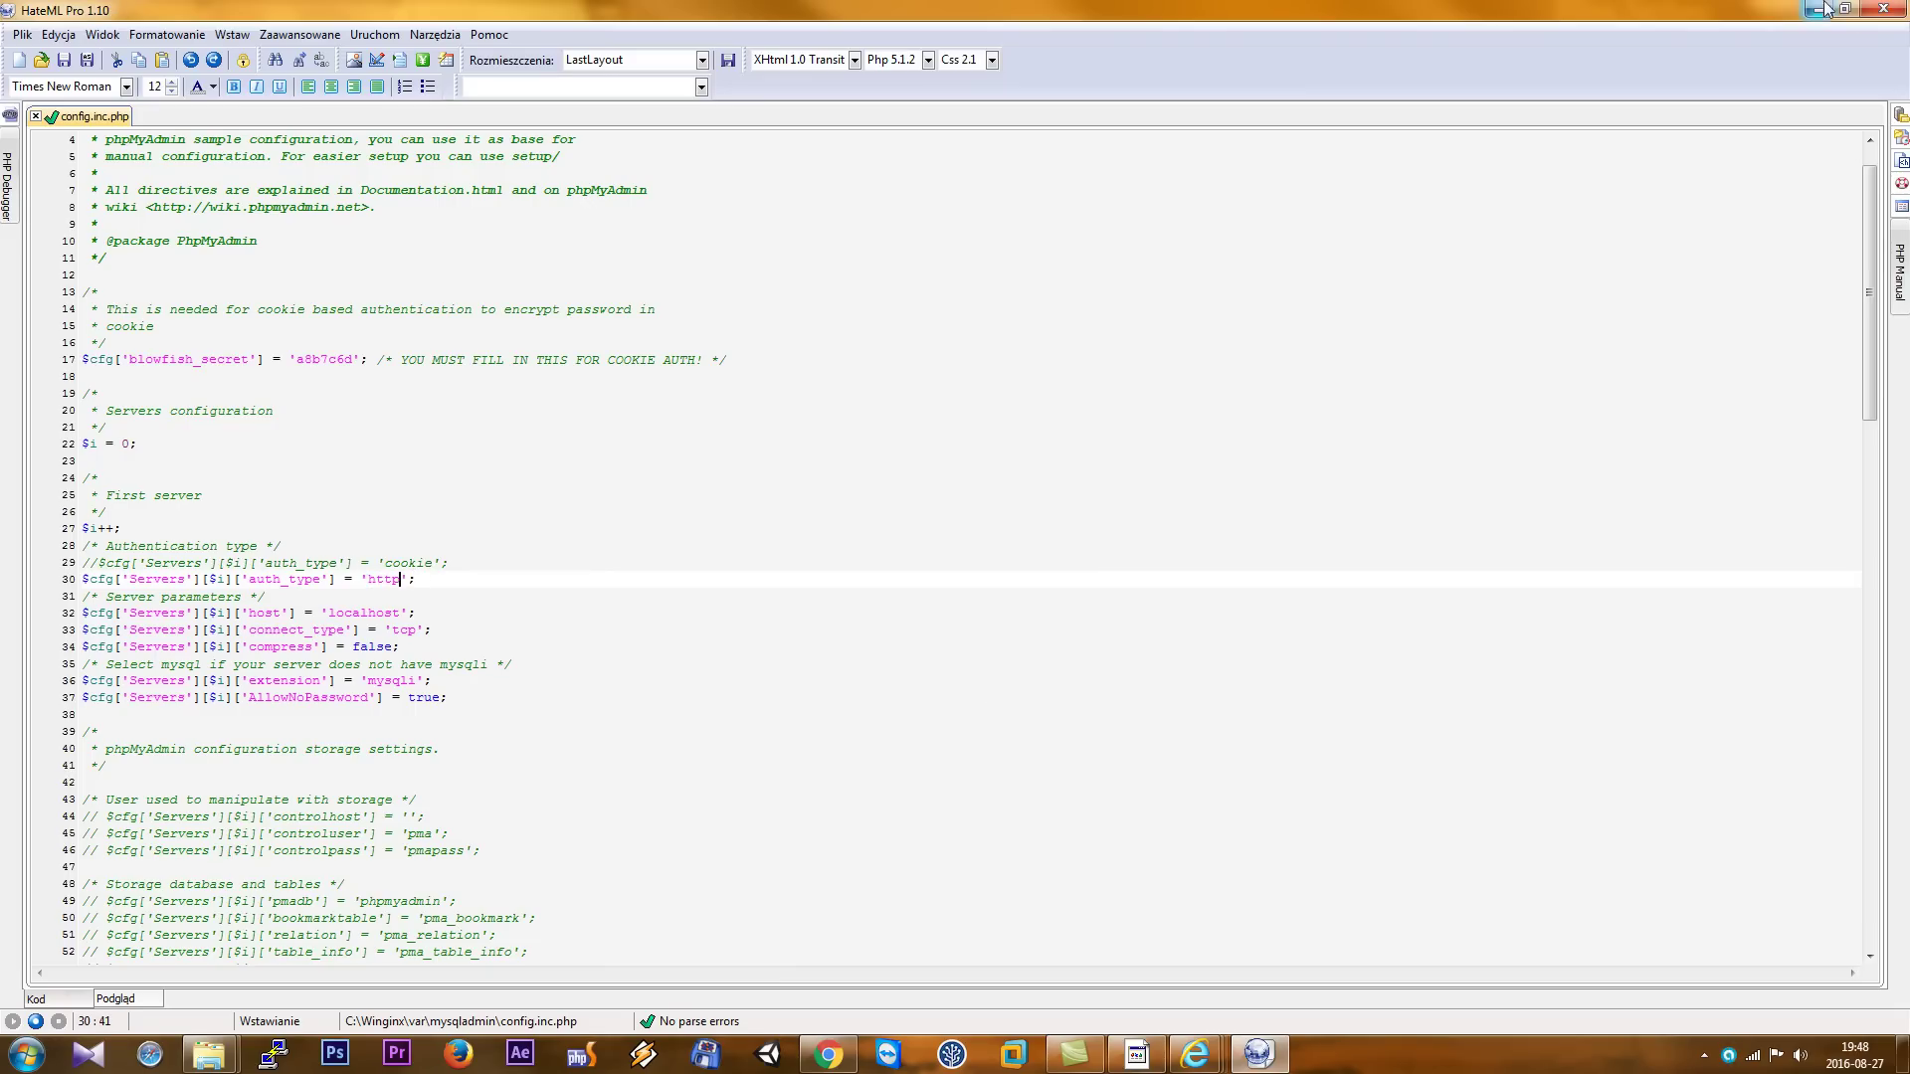
{"action": "left_click", "coordinate": [1883, 8]}
- Restart the local server services with Stop all, then Start all
{"action": "left_click", "coordinate": [1704, 1054]}
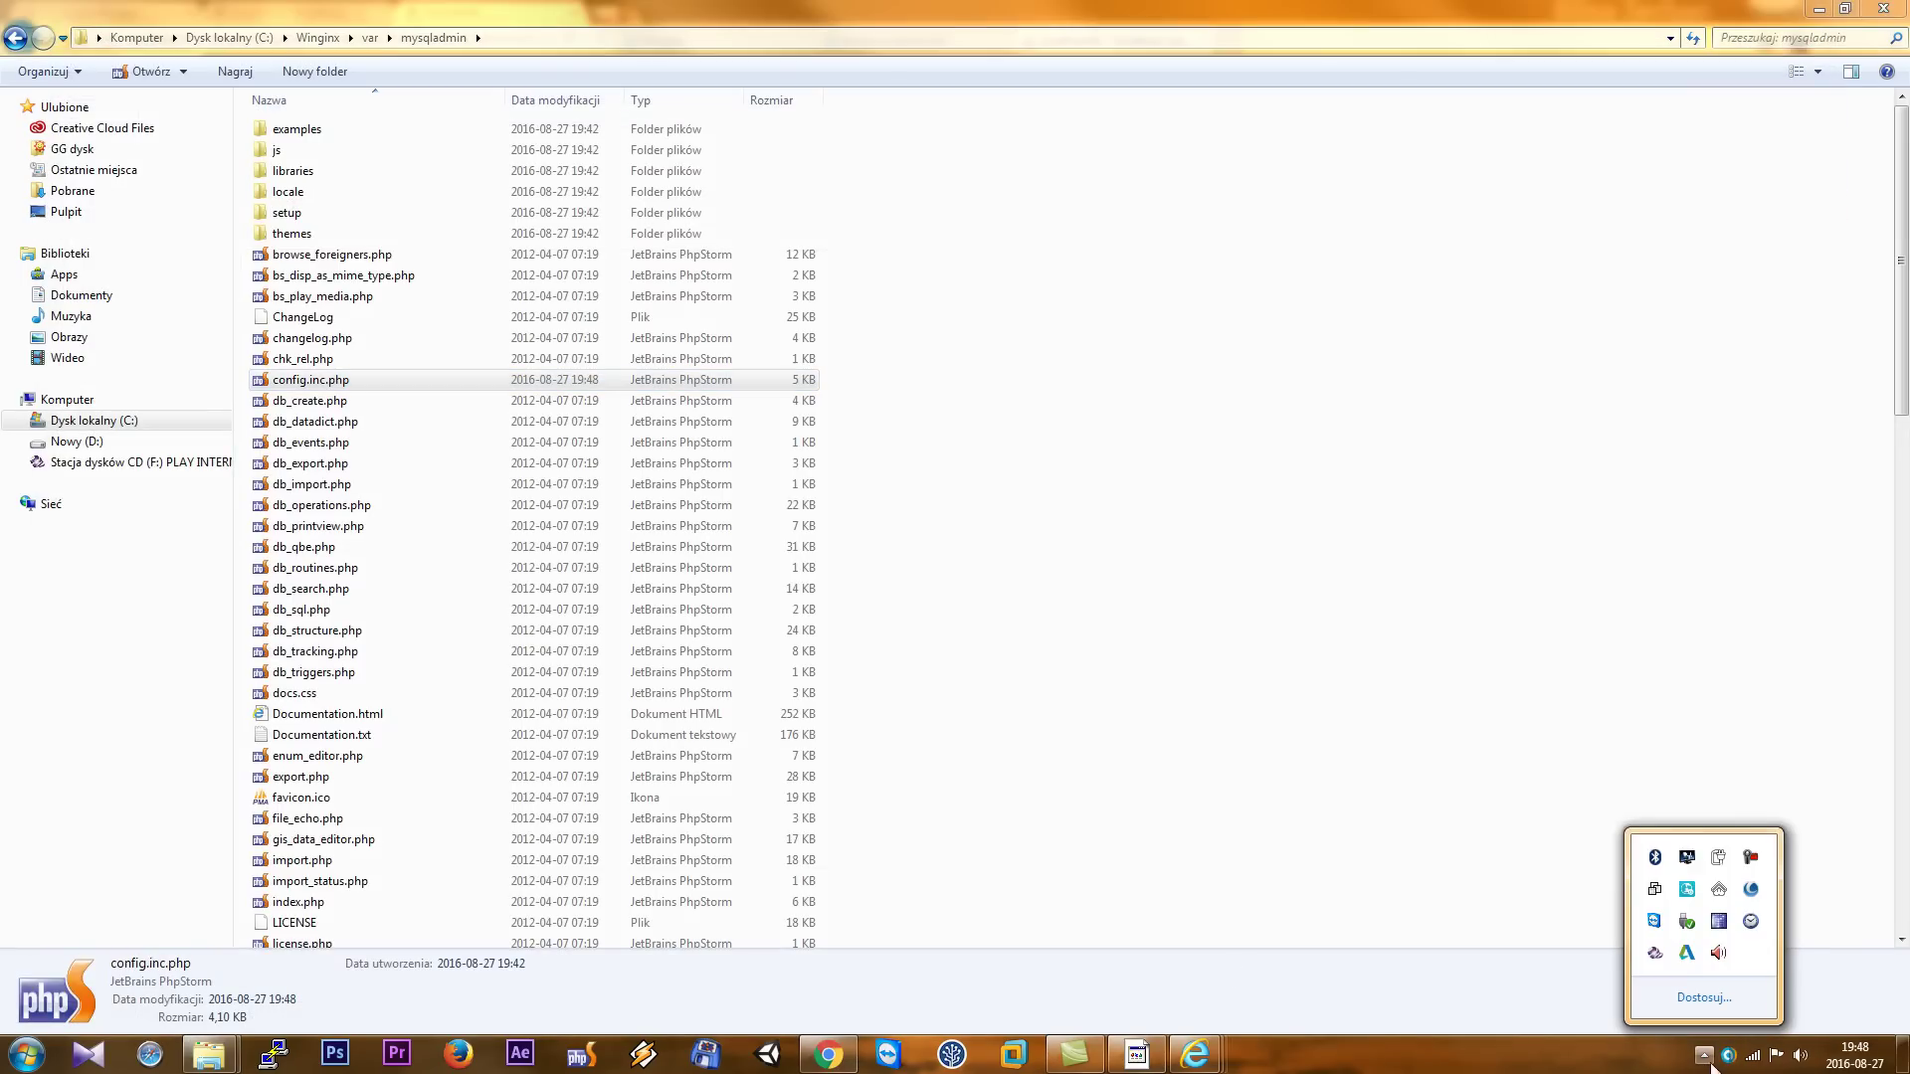
{"action": "left_click", "coordinate": [1713, 898]}
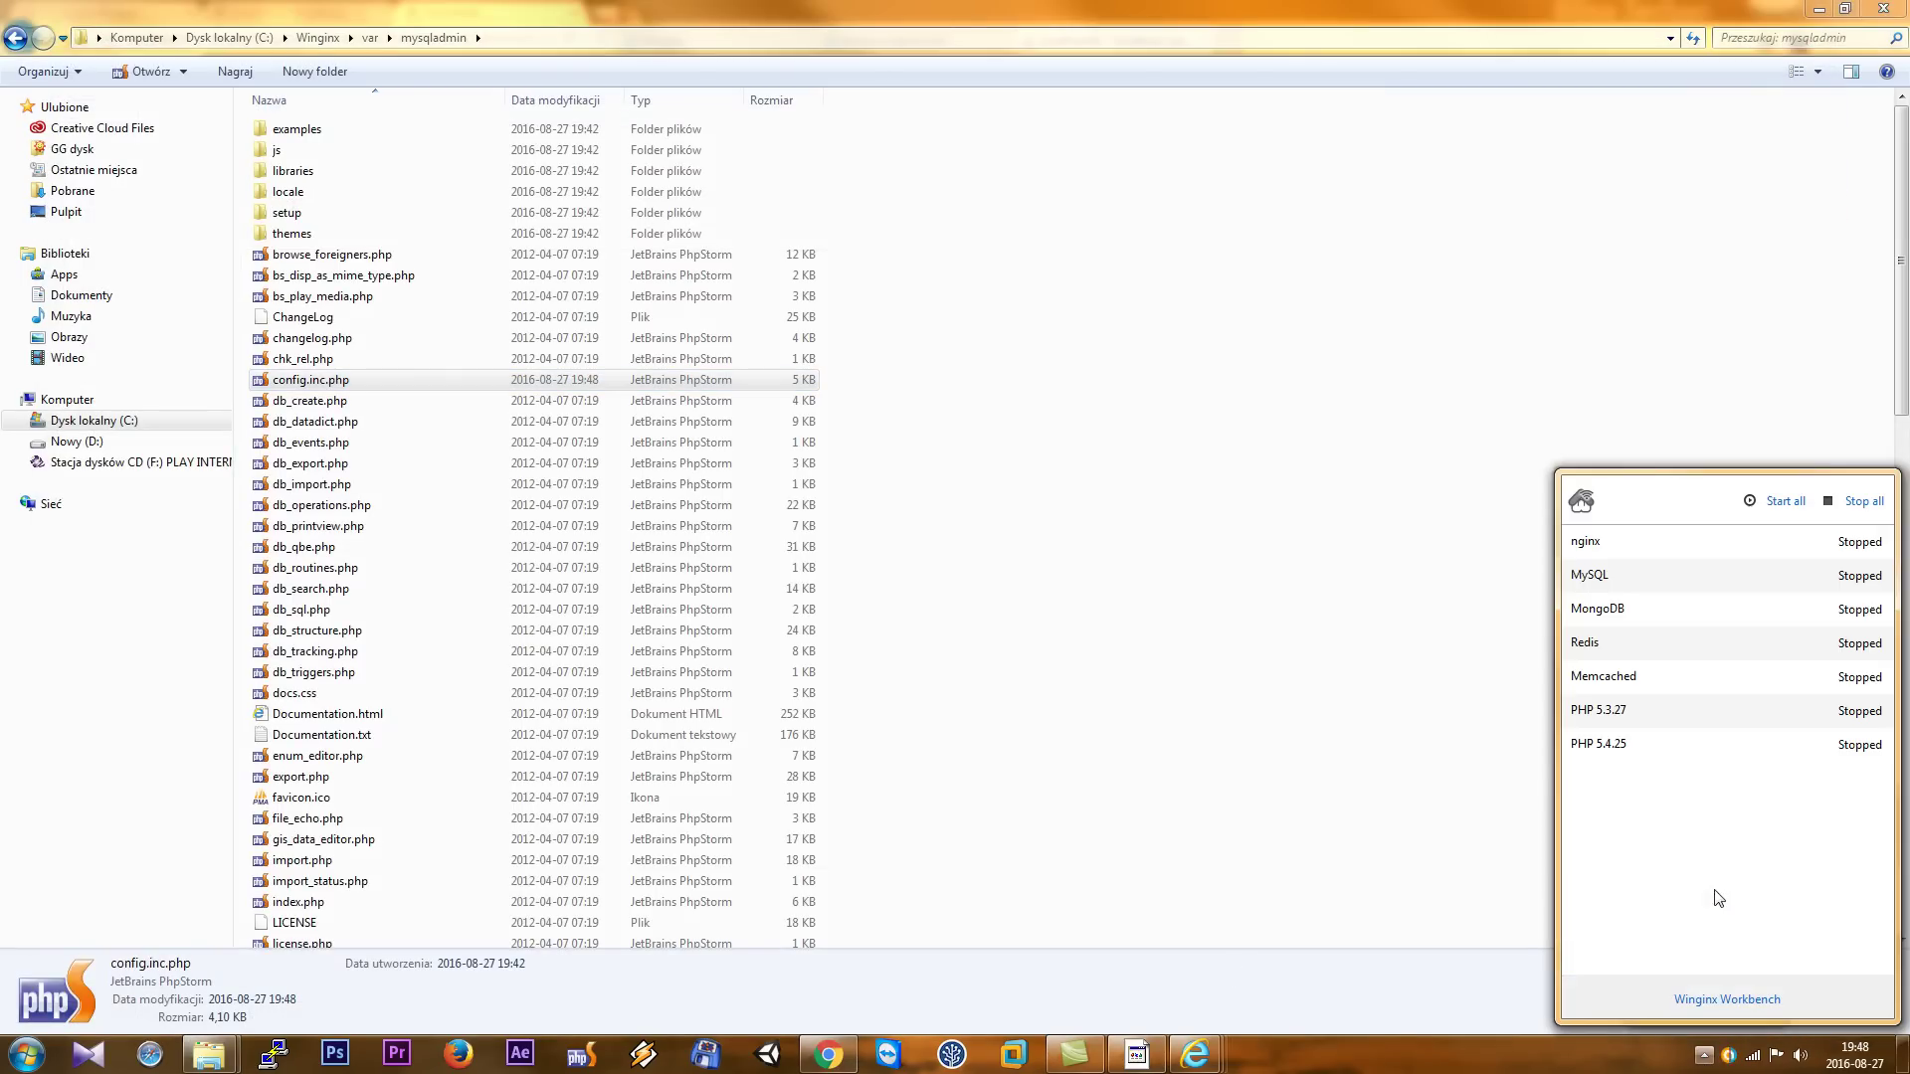
{"action": "left_click", "coordinate": [1868, 504]}
{"action": "left_click", "coordinate": [1786, 502]}
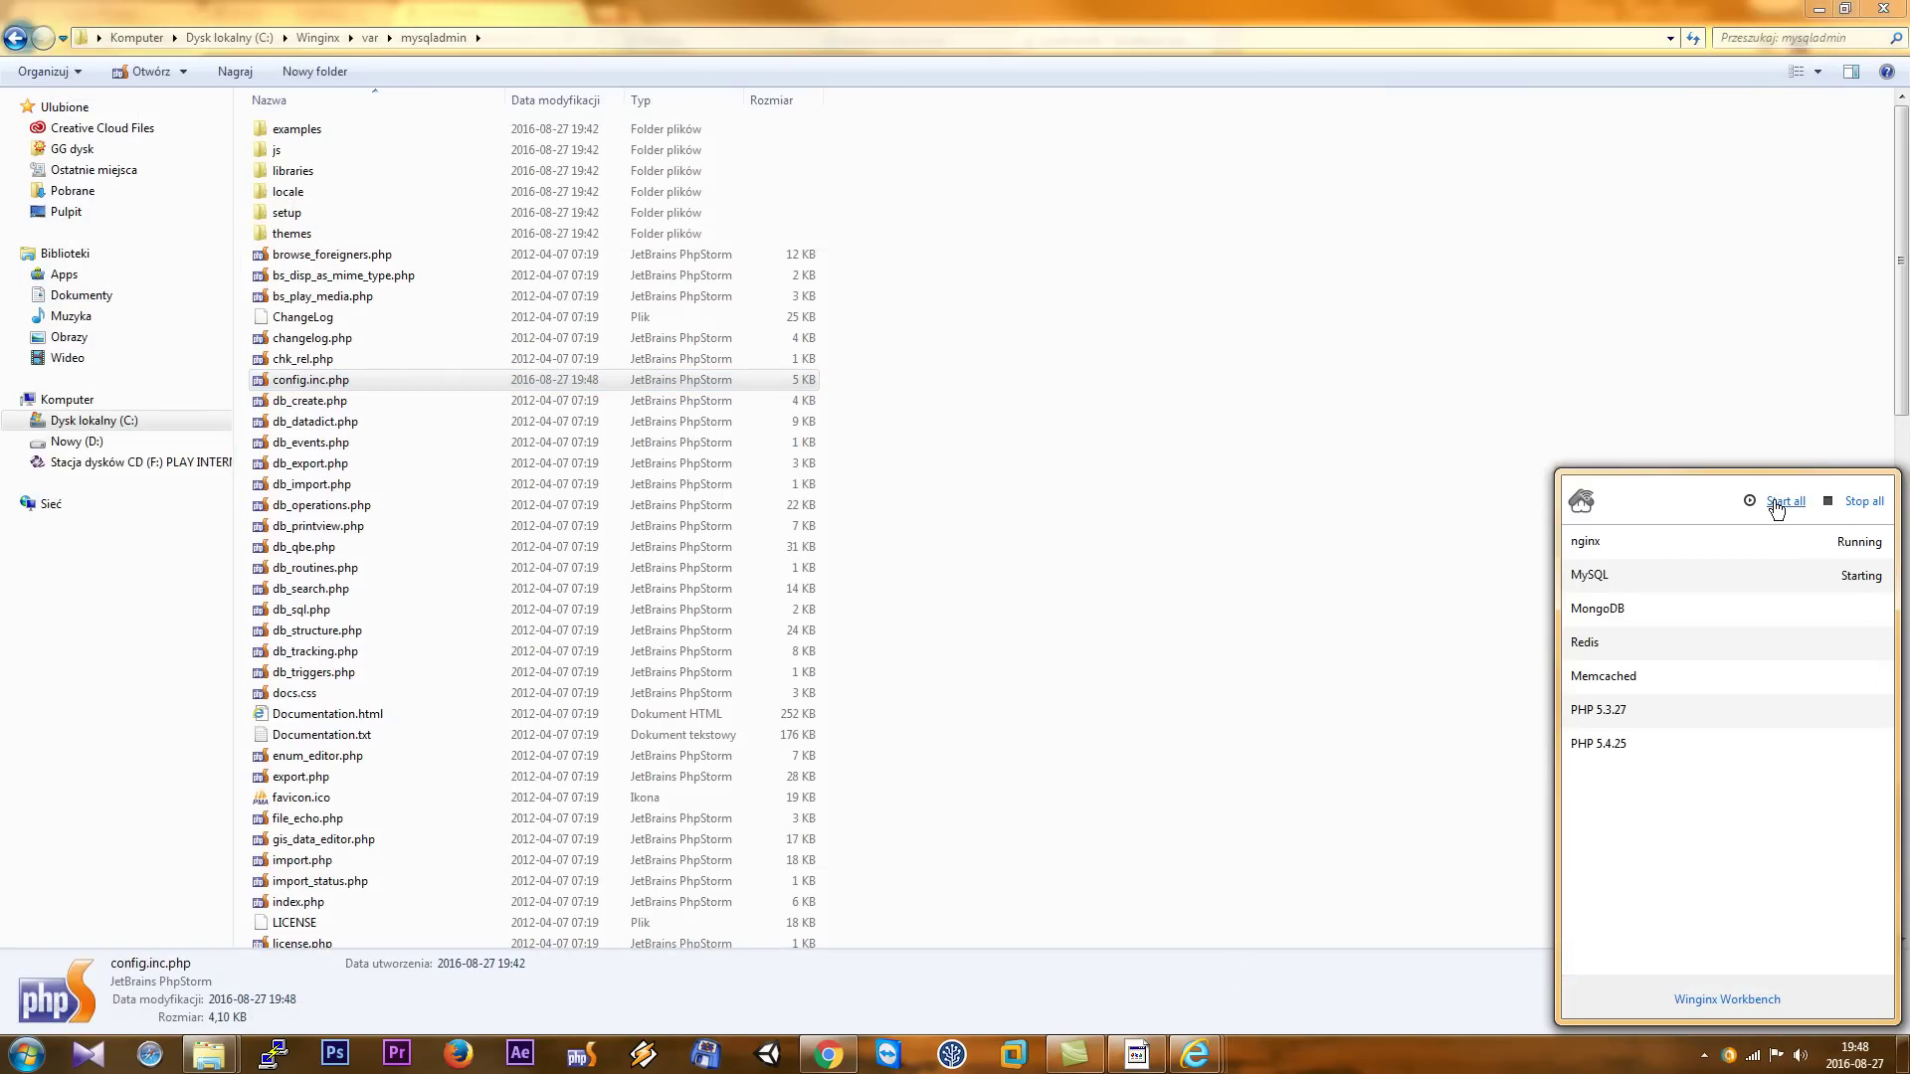
- Open phpMyAdmin and log in as root with an empty password
{"action": "left_click", "coordinate": [1731, 1000]}
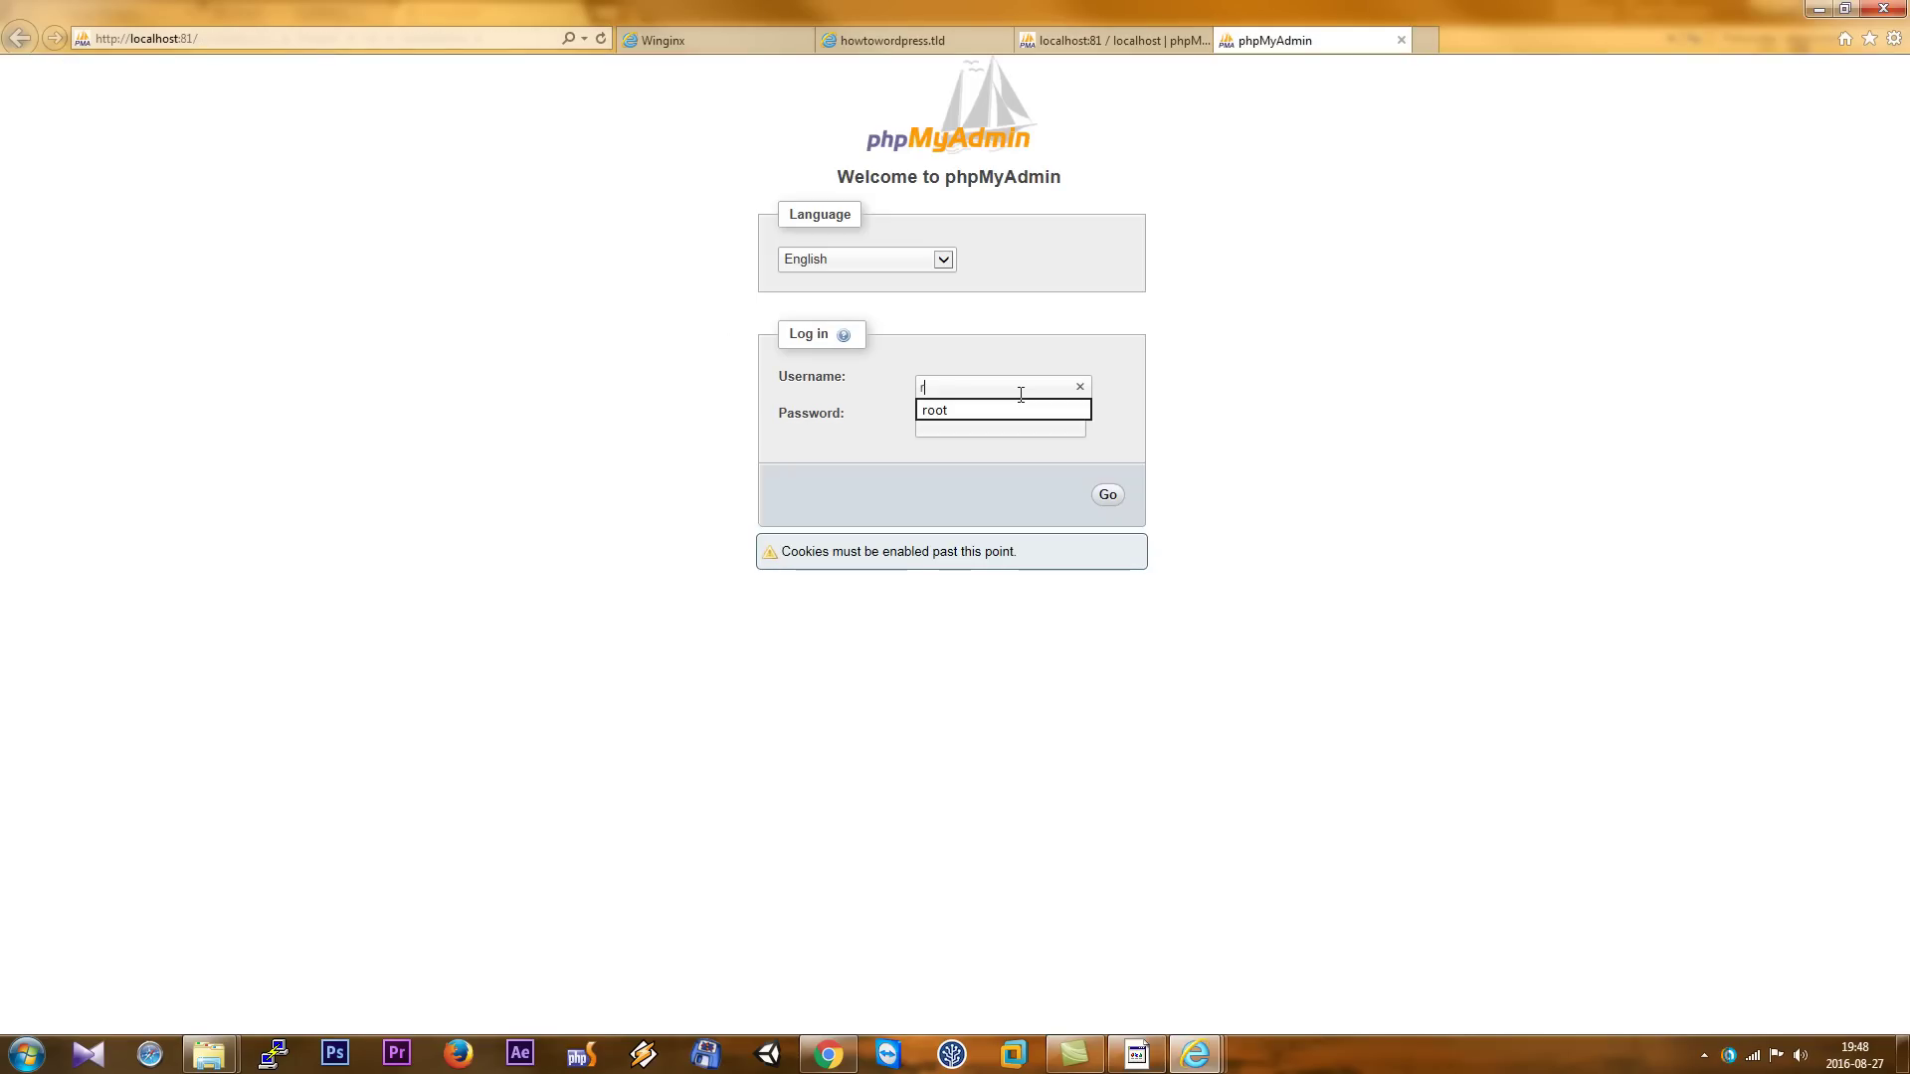
{"action": "type", "text": "ot"}
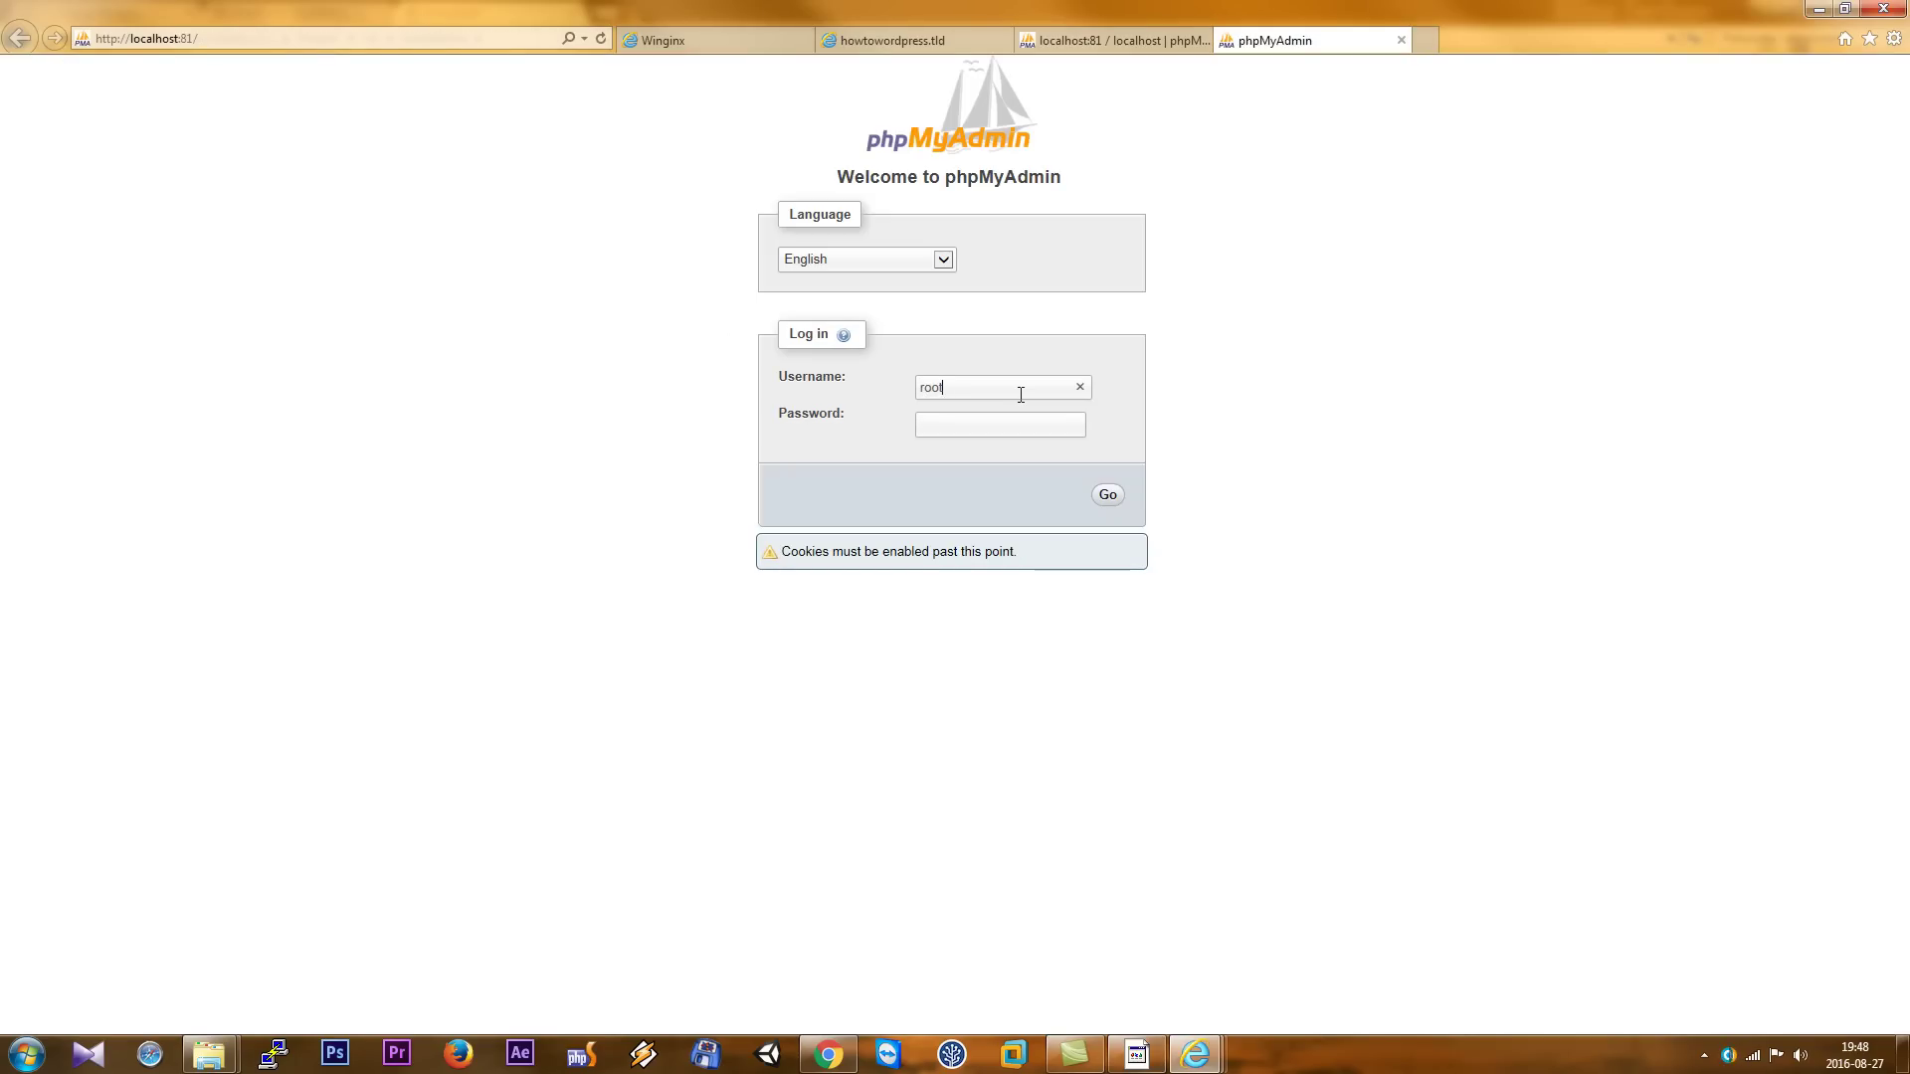
{"action": "key", "text": "Return"}
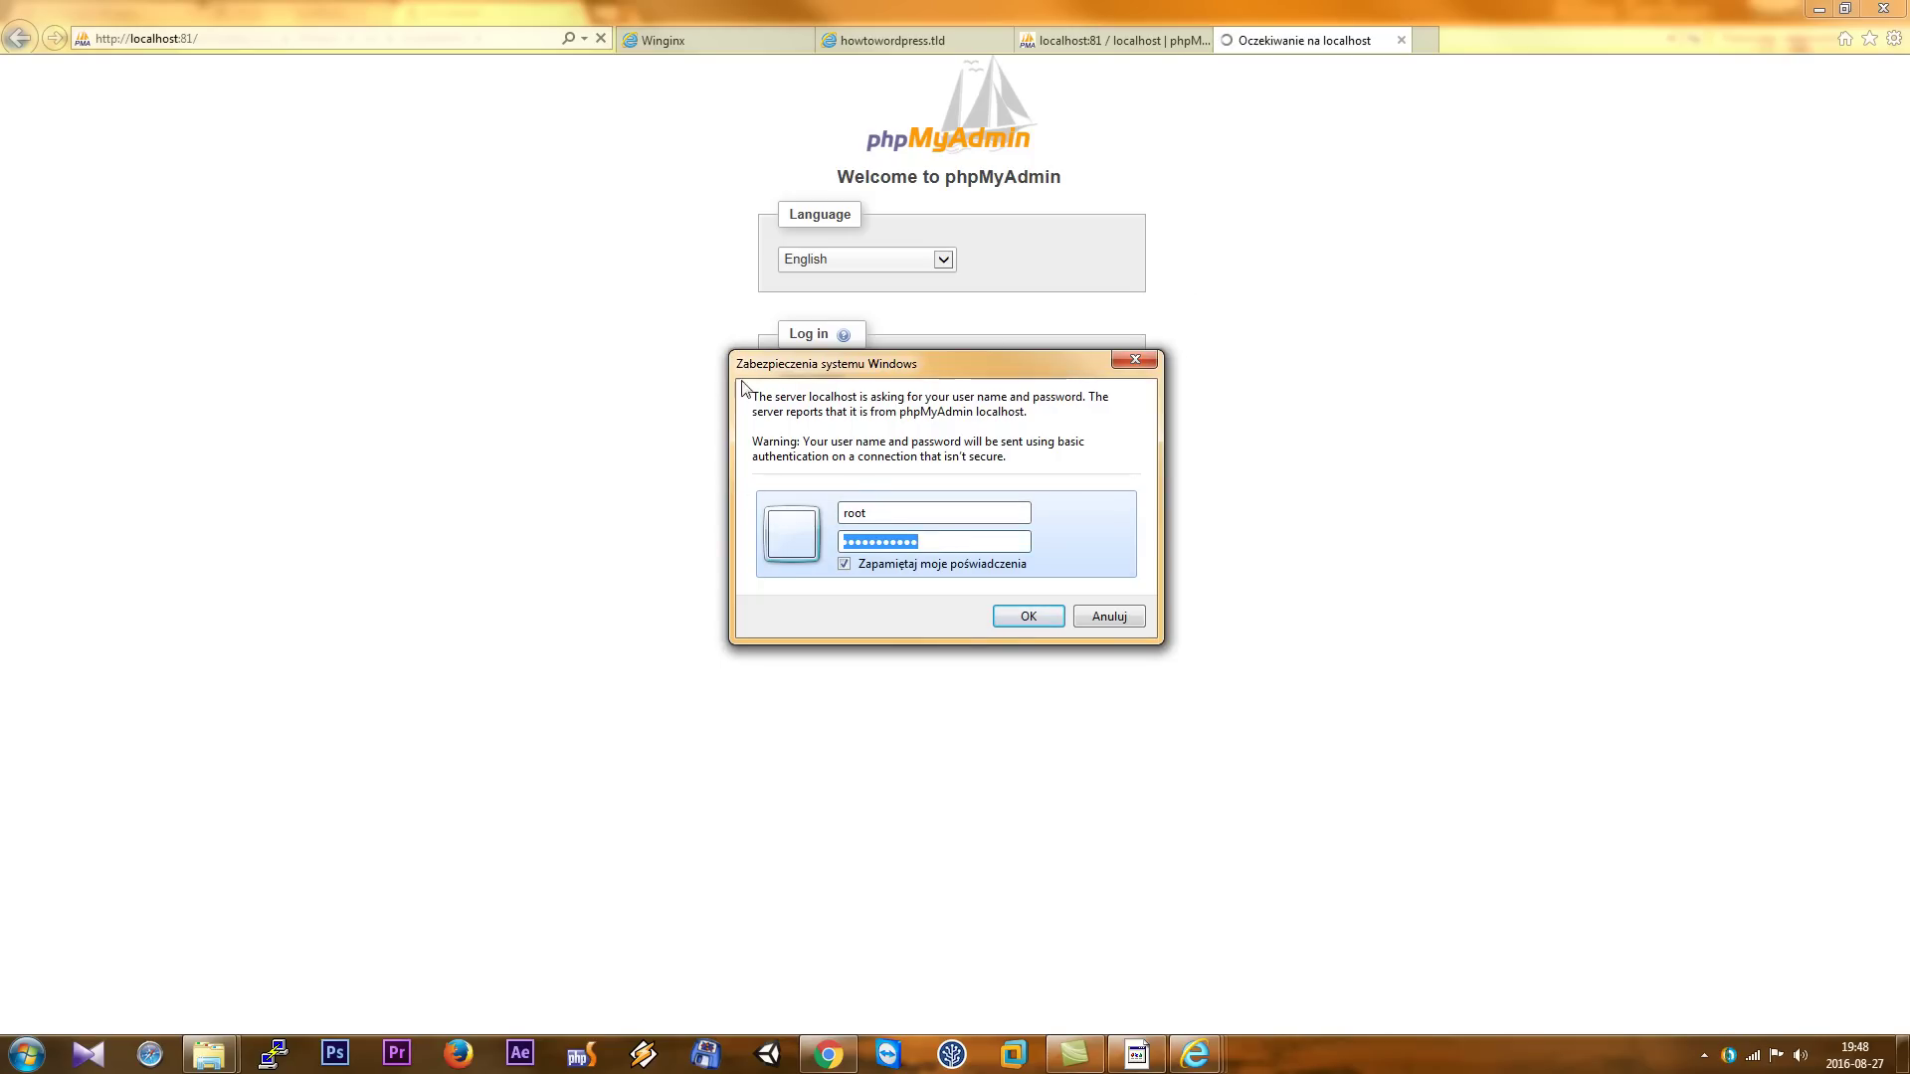
{"action": "left_click", "coordinate": [884, 514]}
{"action": "double_click", "coordinate": [910, 512]}
{"action": "key", "text": "Tab"}
{"action": "key", "text": "BackSpace"}
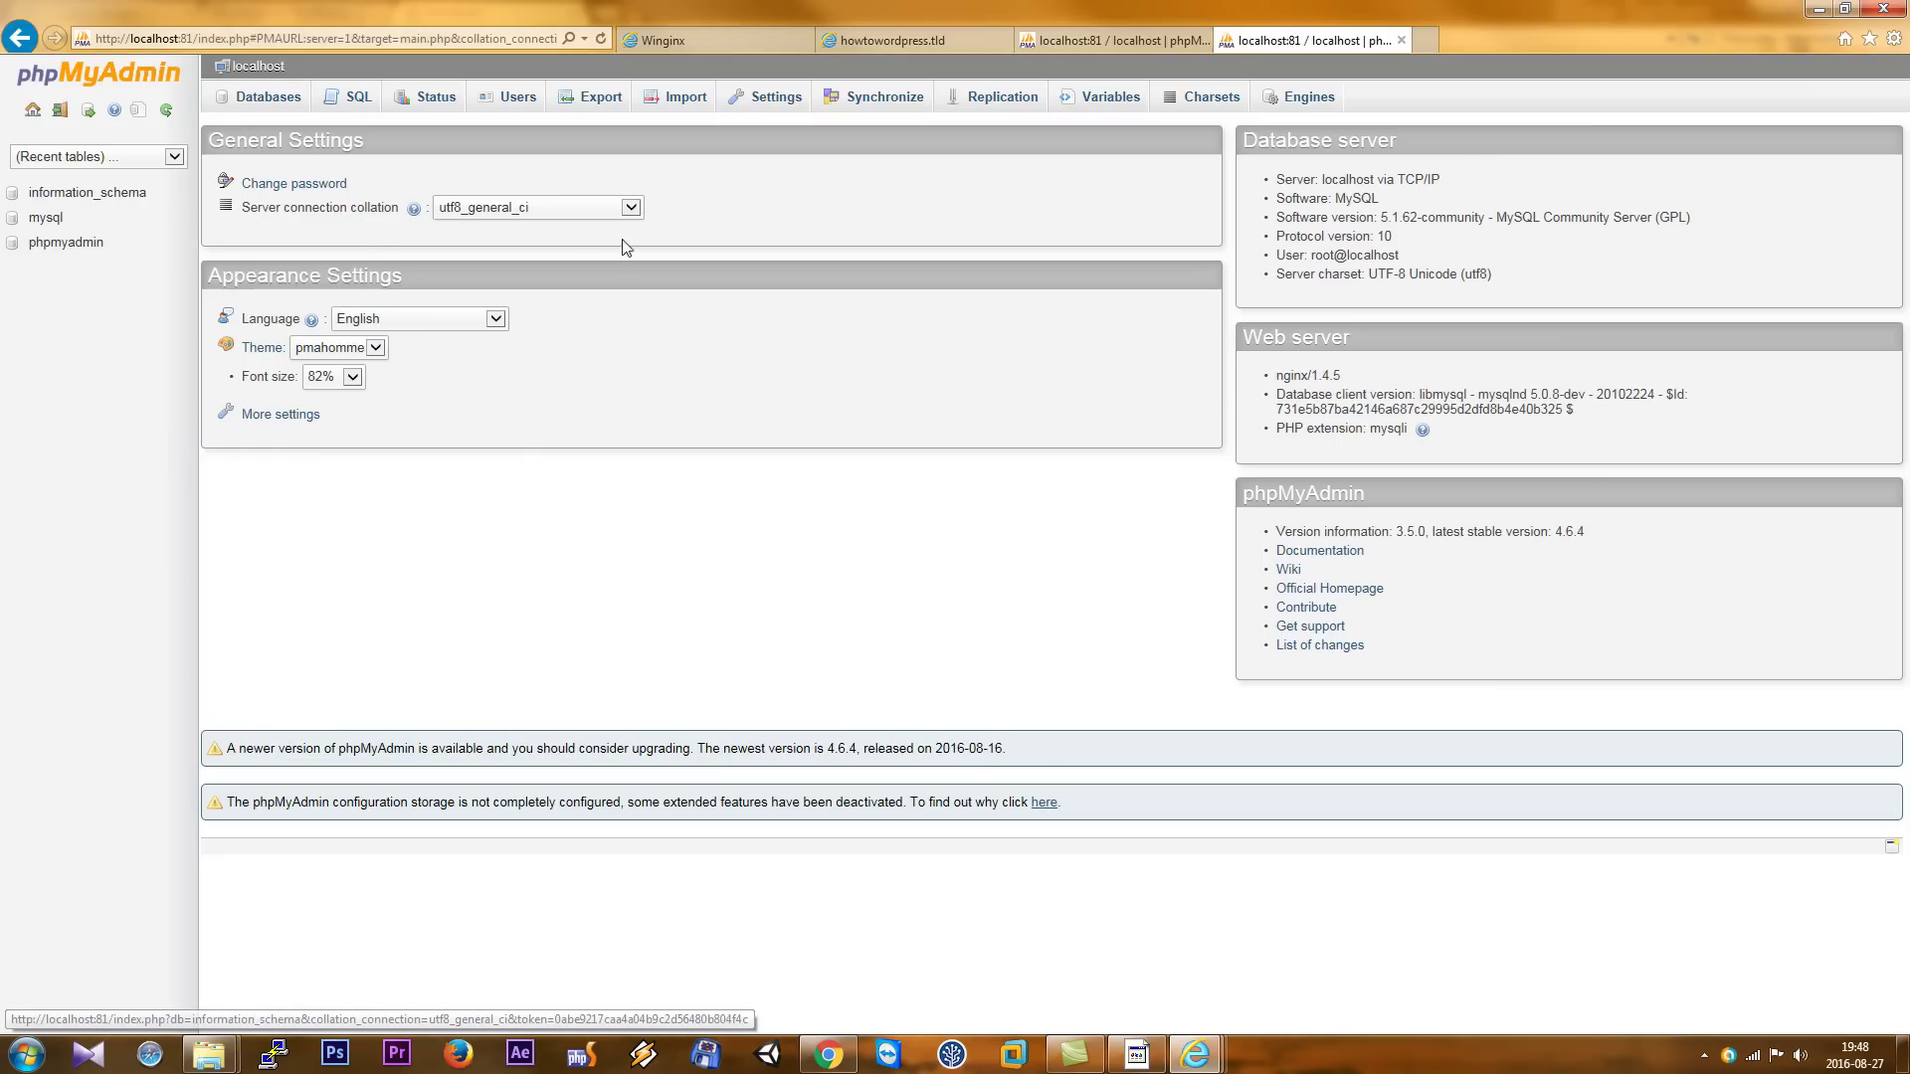
- Create an empty database named www and view it in the Databases list
{"action": "left_click", "coordinate": [280, 115]}
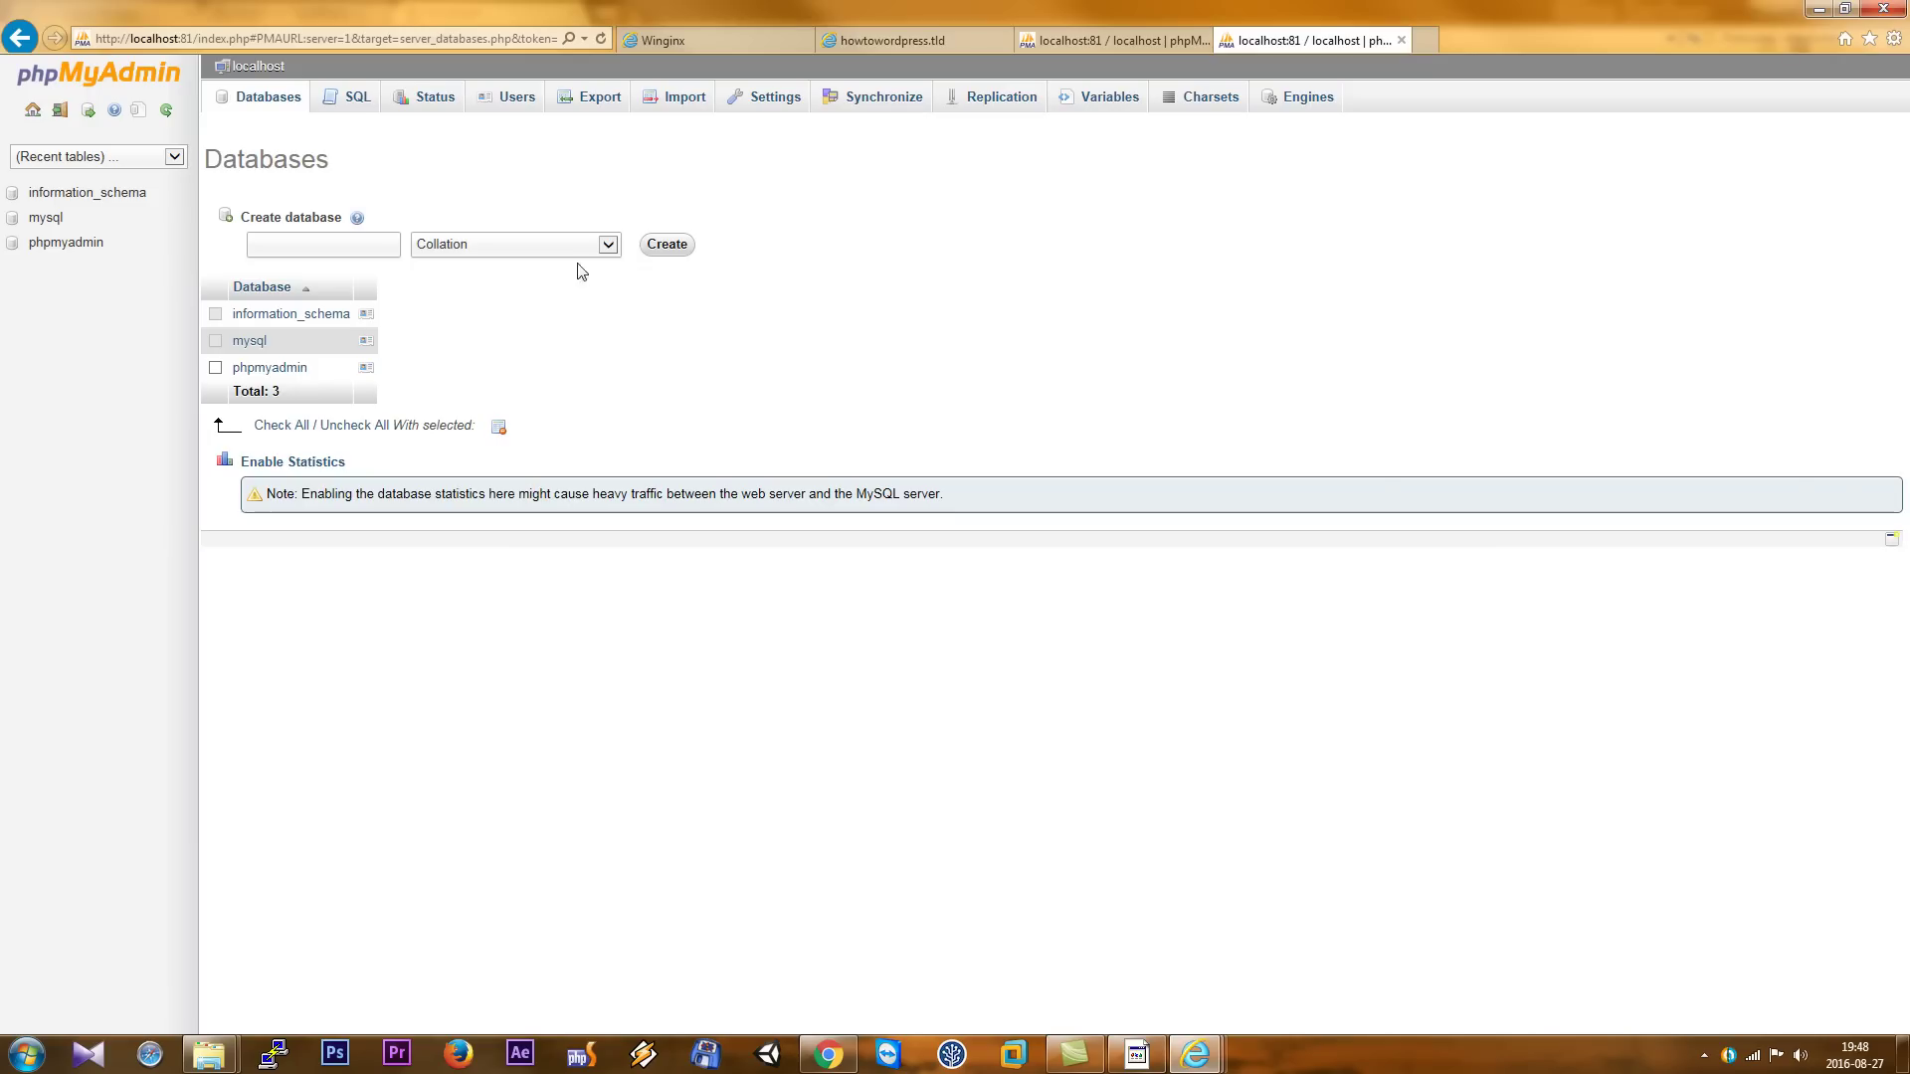
{"action": "left_click", "coordinate": [293, 253]}
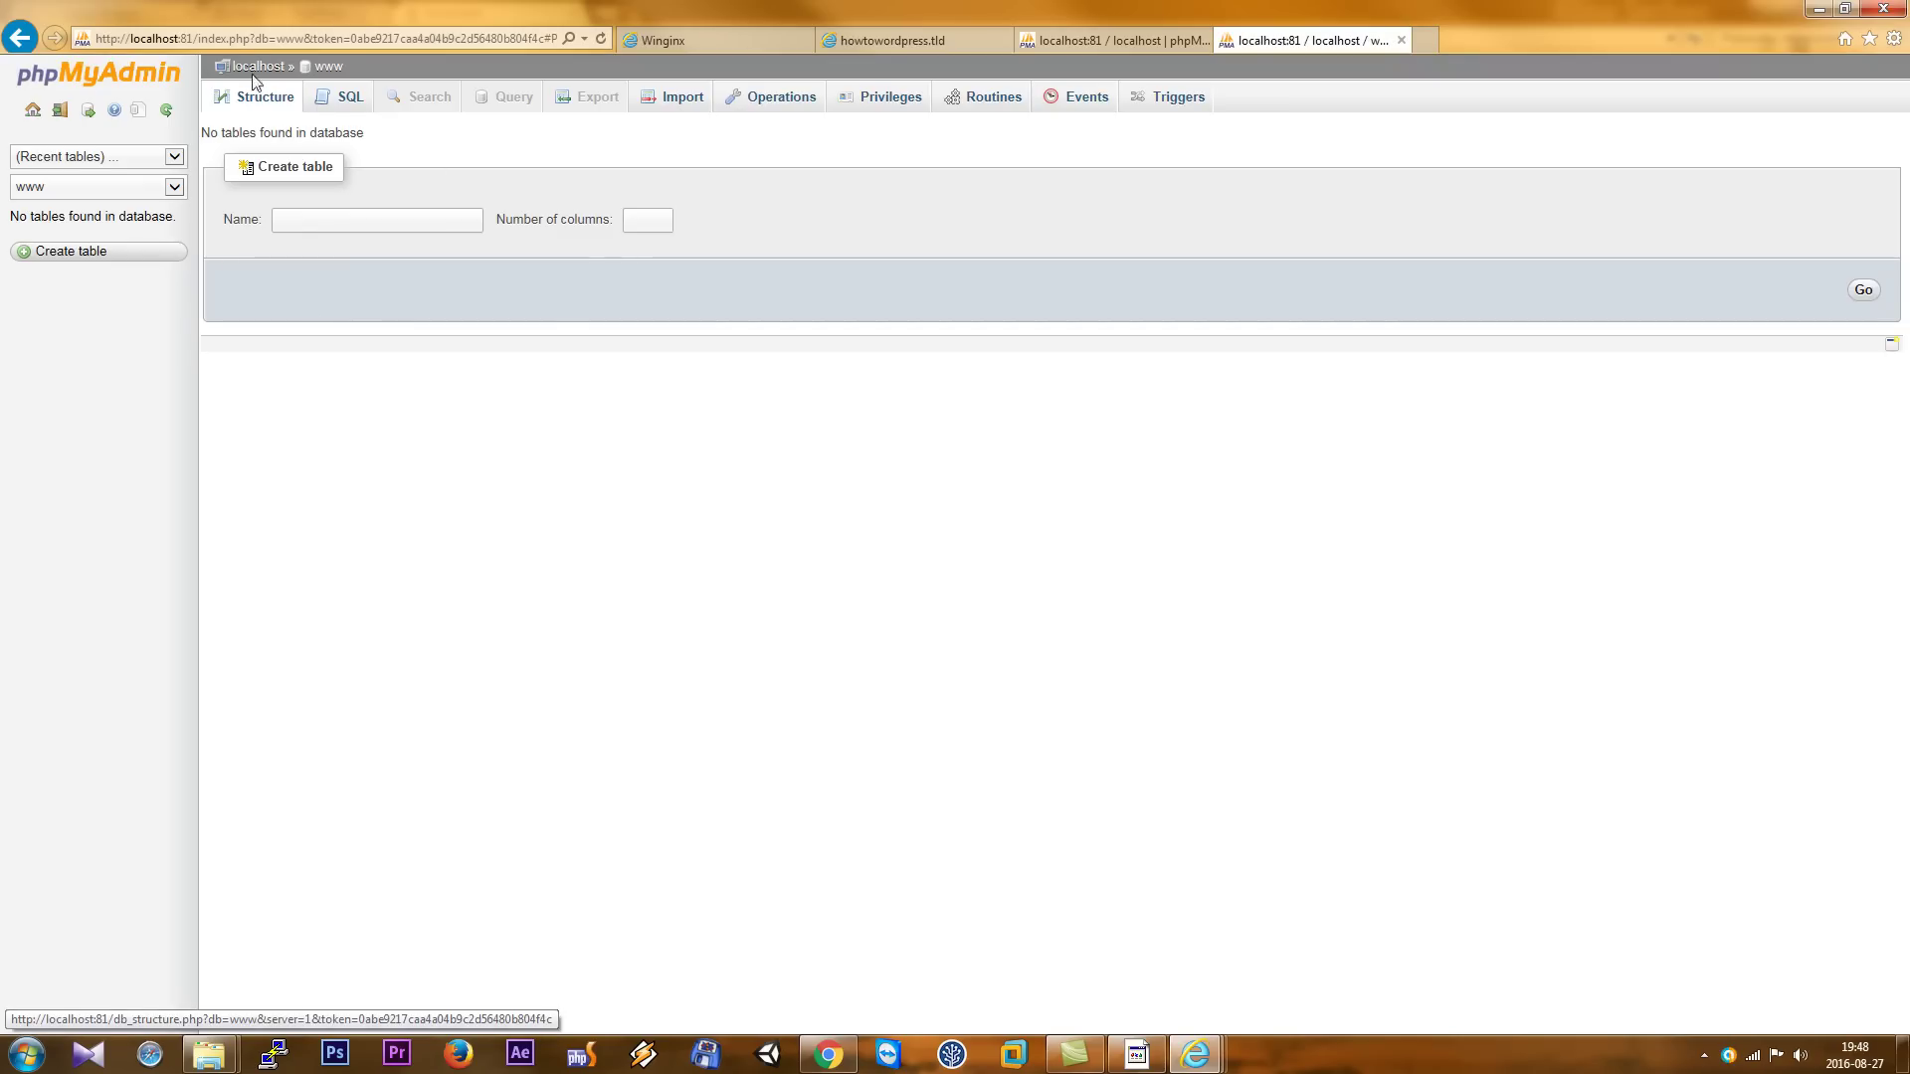
{"action": "left_click", "coordinate": [256, 66]}
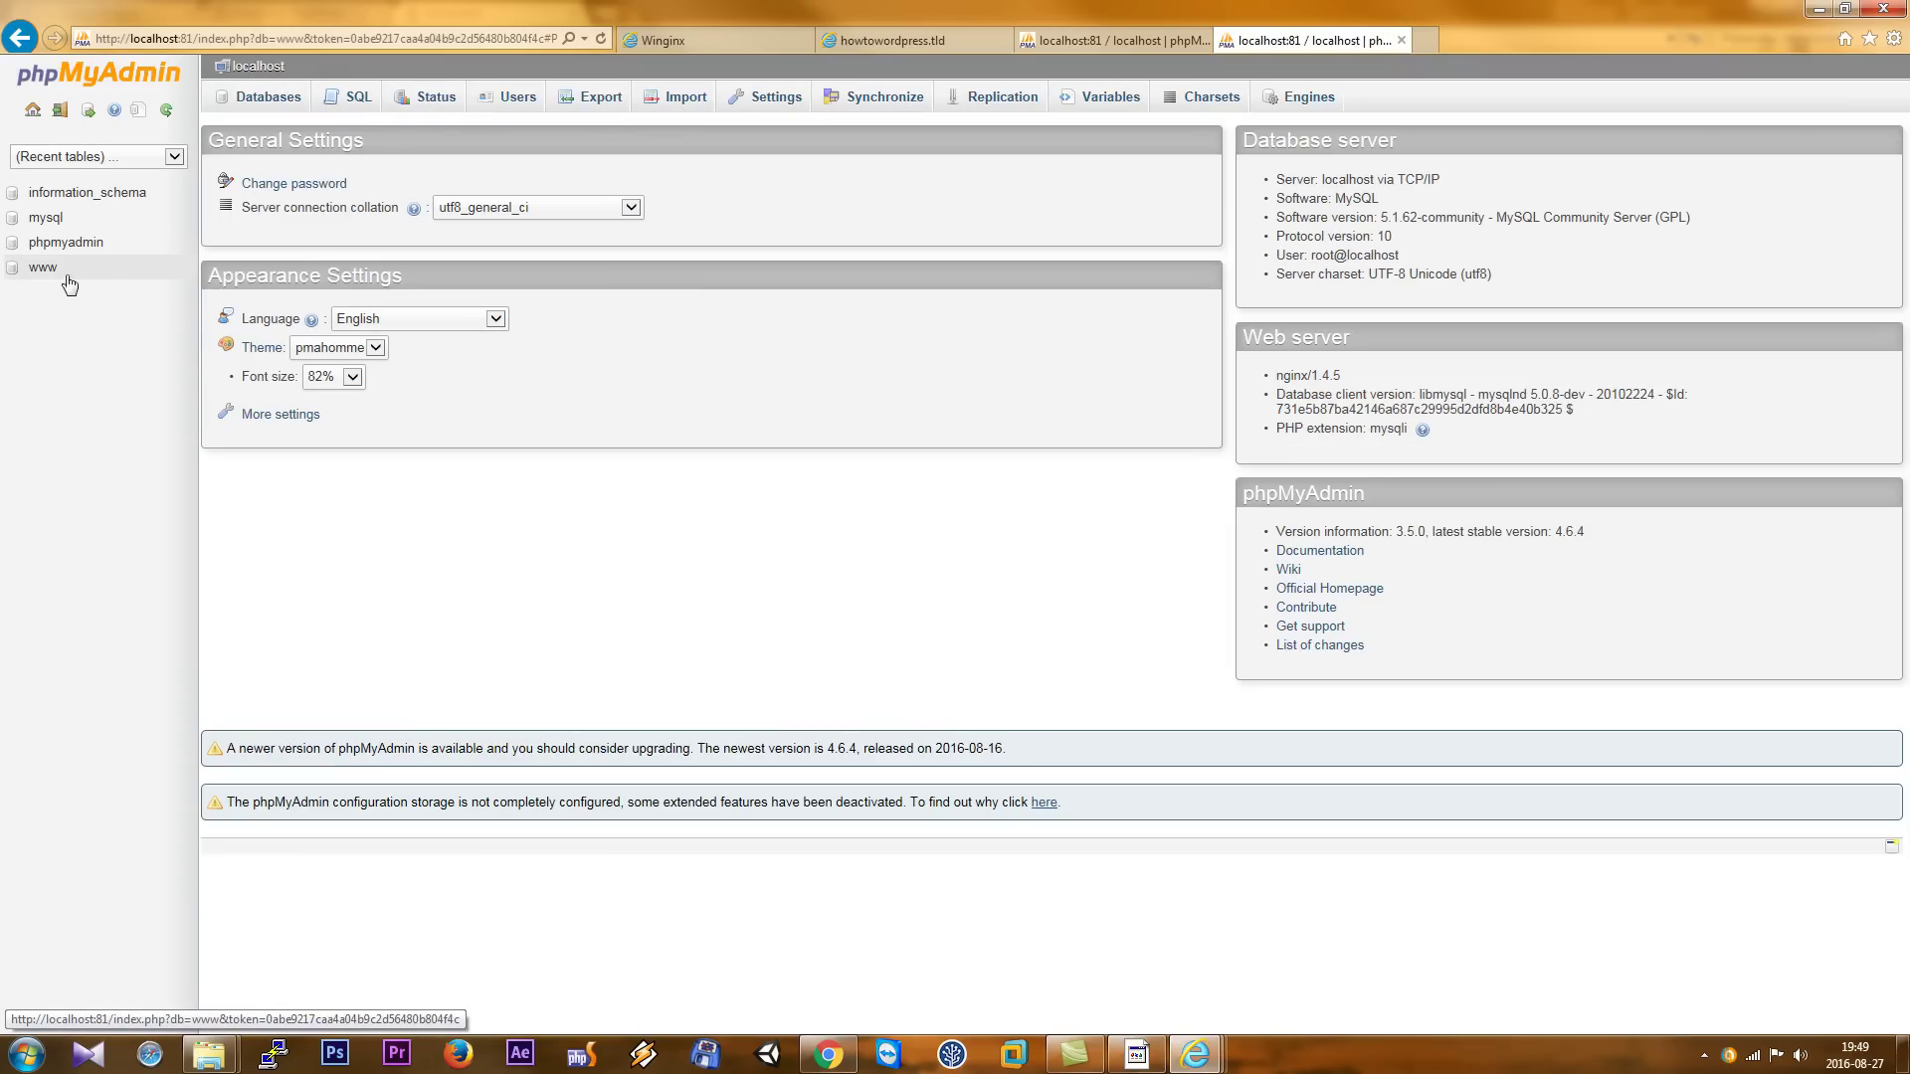
{"action": "left_click", "coordinate": [248, 97]}
- Drop the www database
{"action": "left_click", "coordinate": [215, 395]}
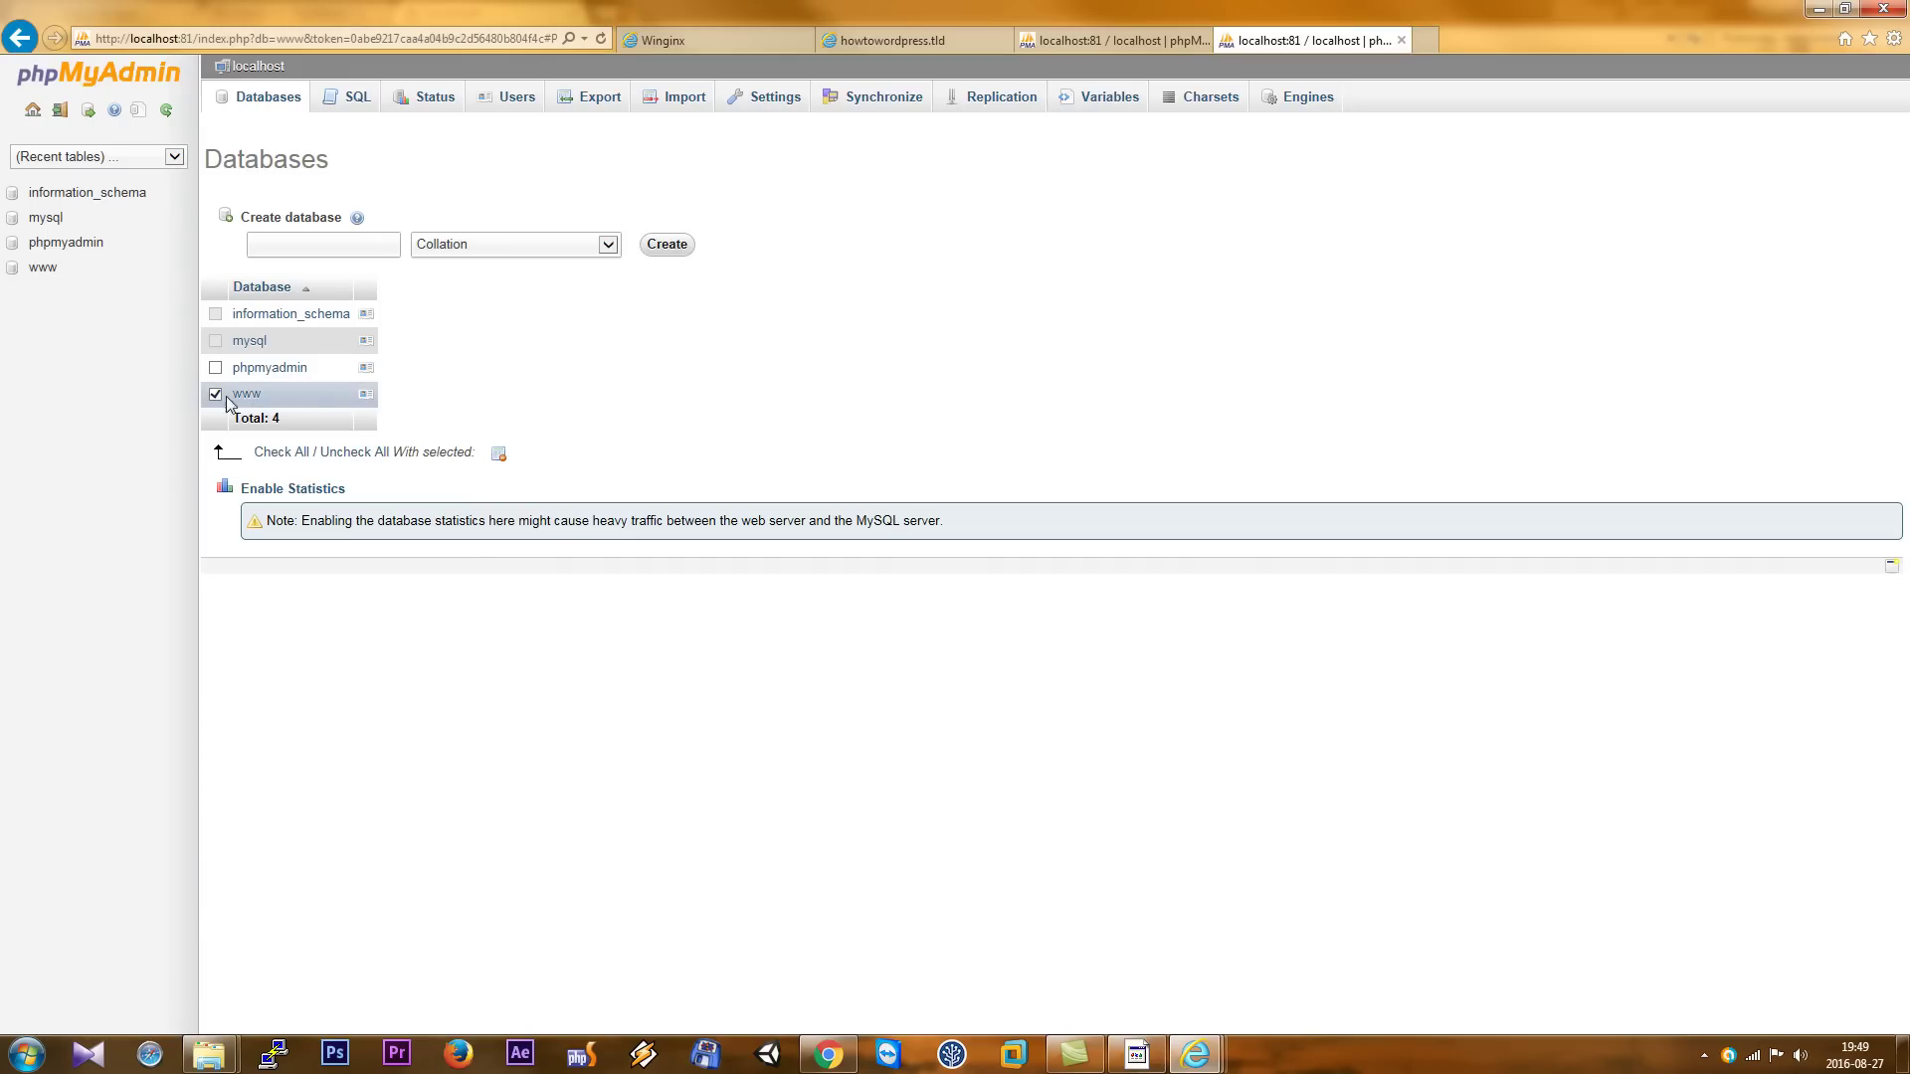
{"action": "left_click", "coordinate": [501, 455]}
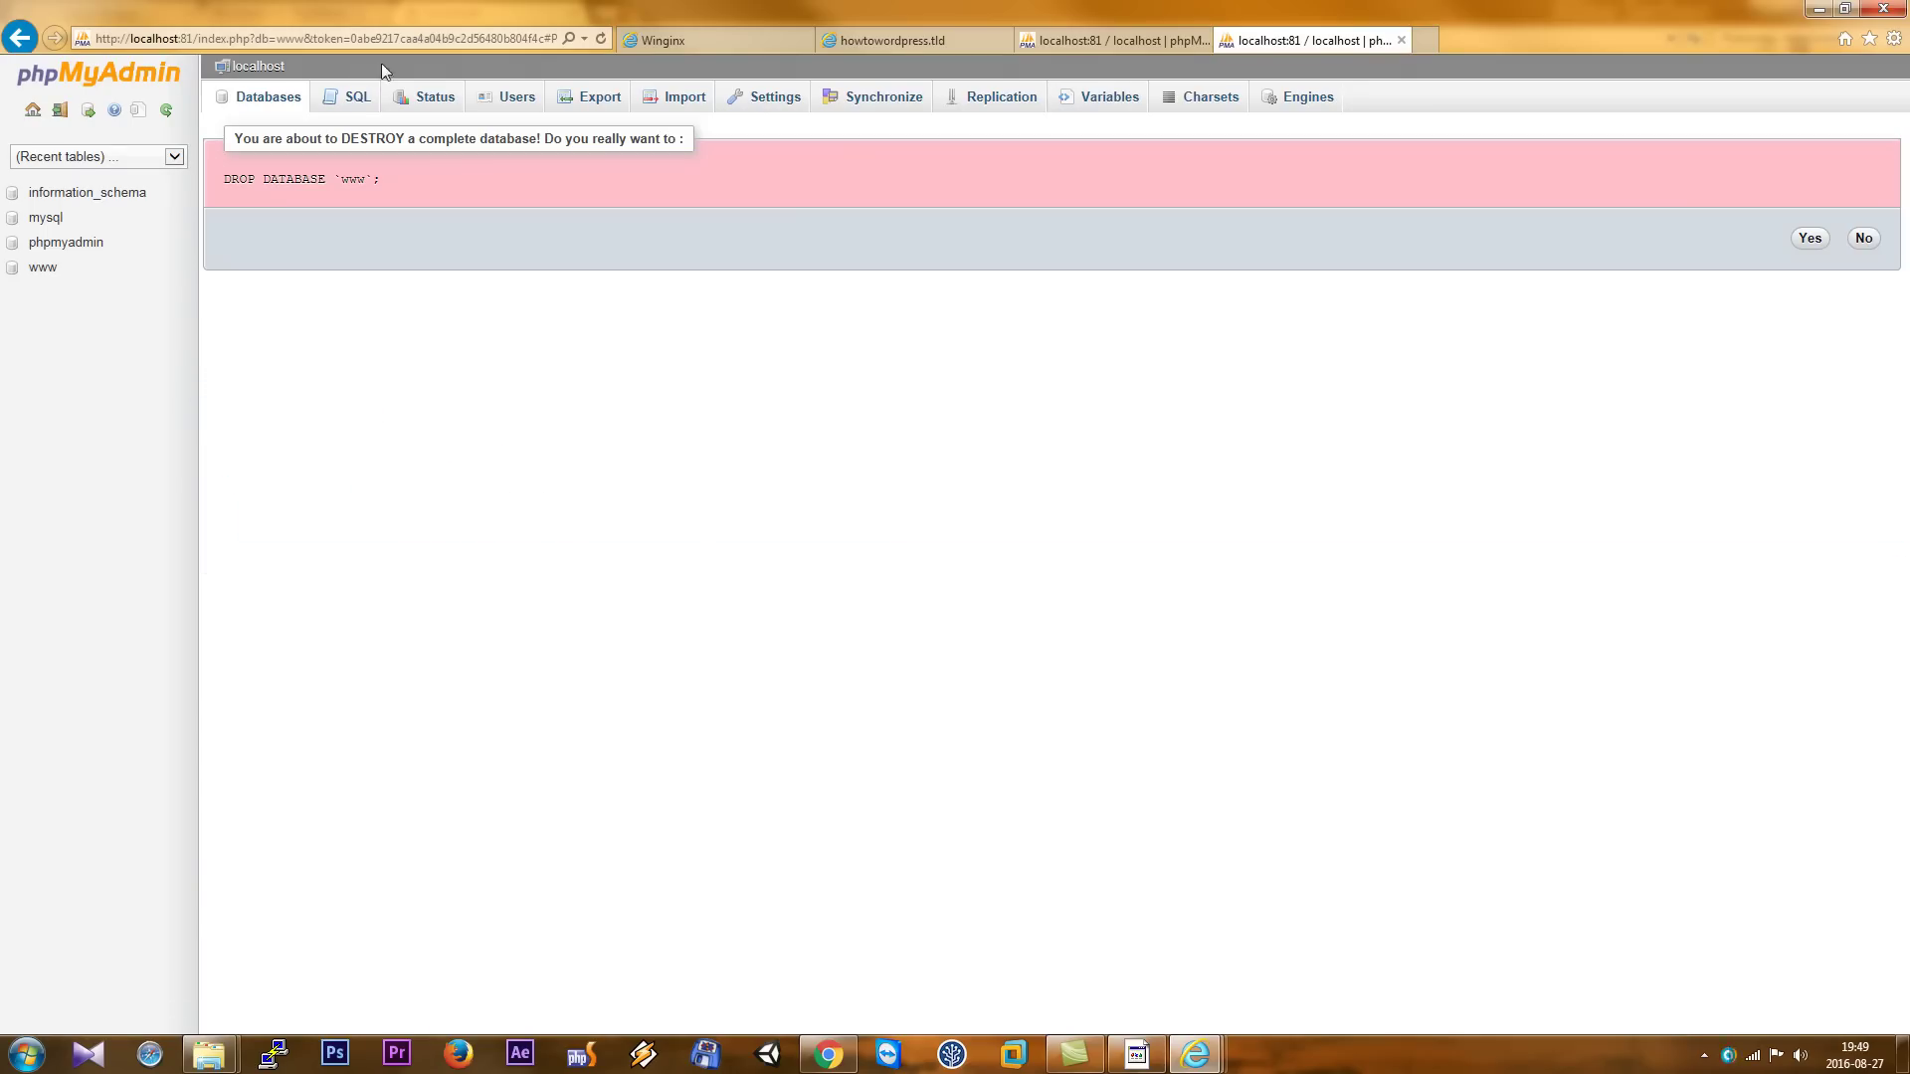
{"action": "left_click", "coordinate": [1810, 239]}
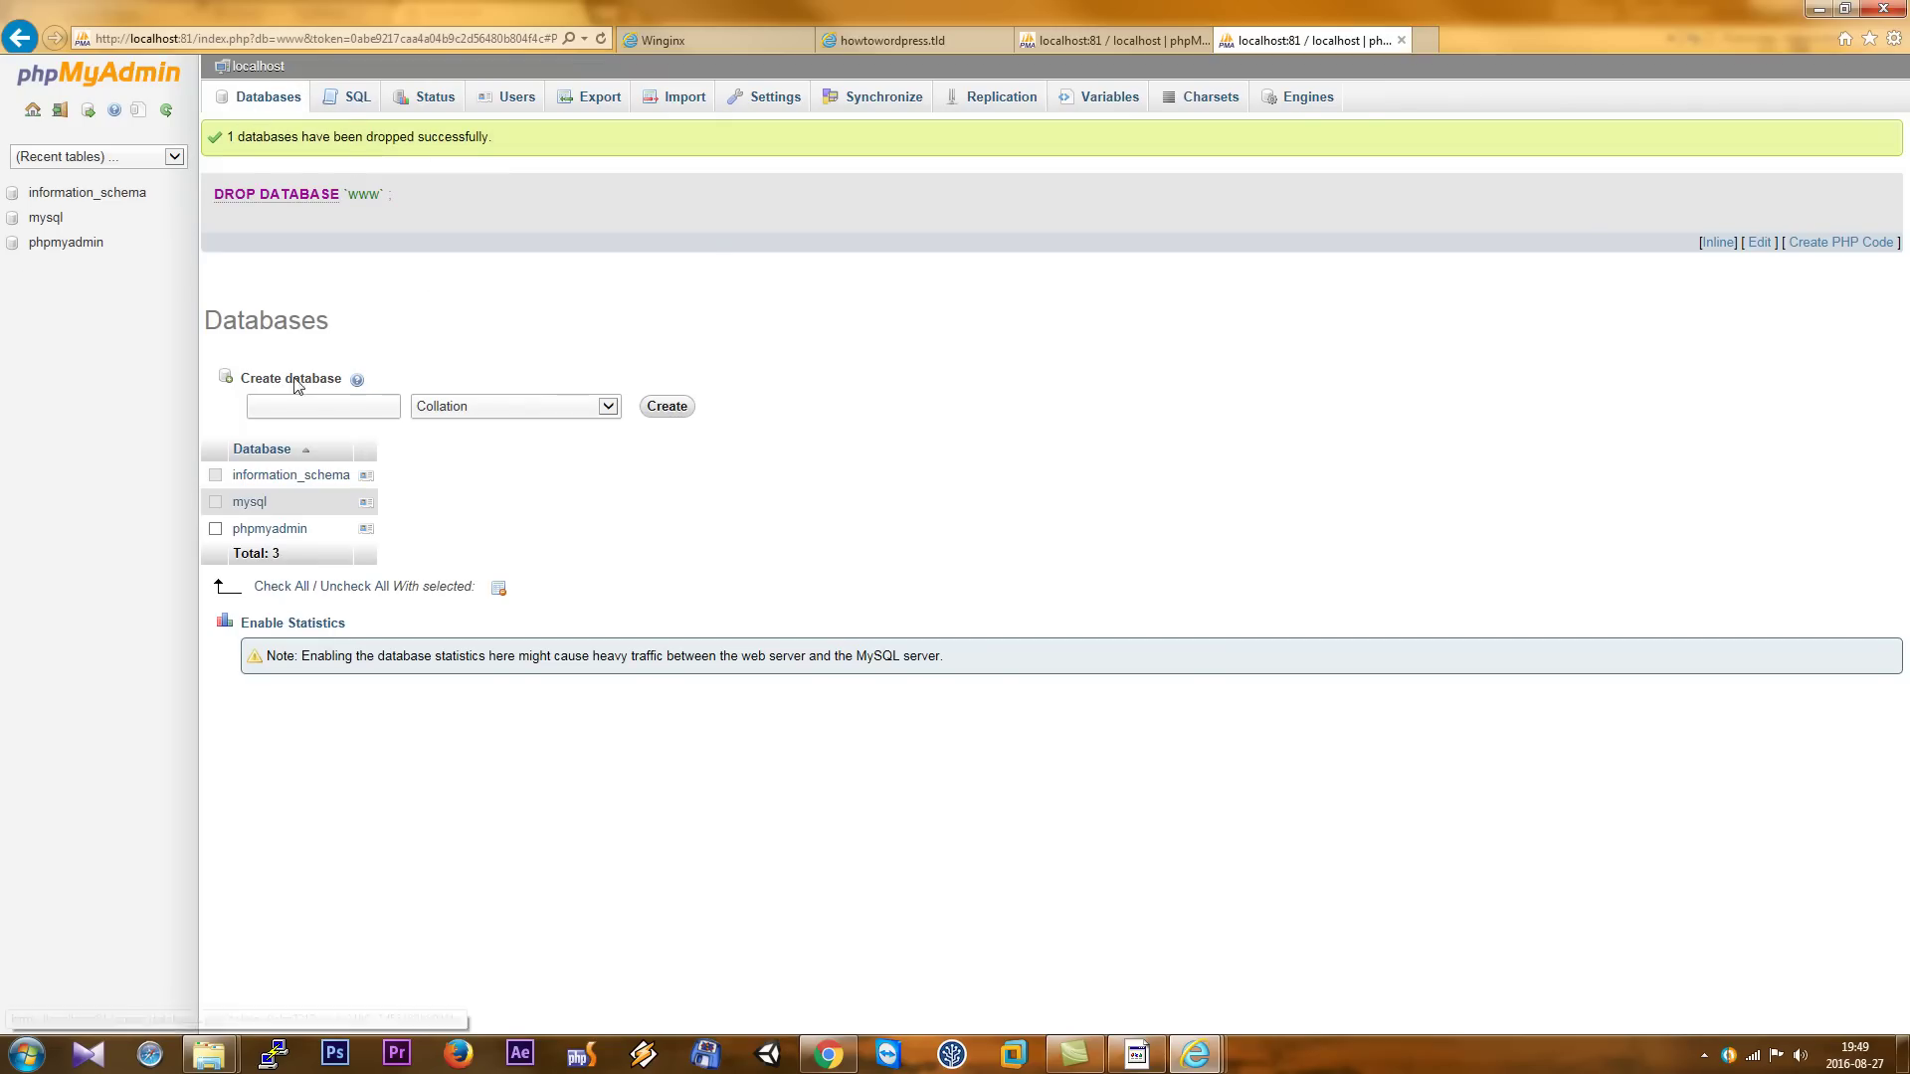
- Recreate the www database with utf8_general_ci collation
{"action": "left_click", "coordinate": [342, 404]}
{"action": "type", "text": "w"}
{"action": "left_click", "coordinate": [333, 430]}
{"action": "left_click", "coordinate": [606, 410]}
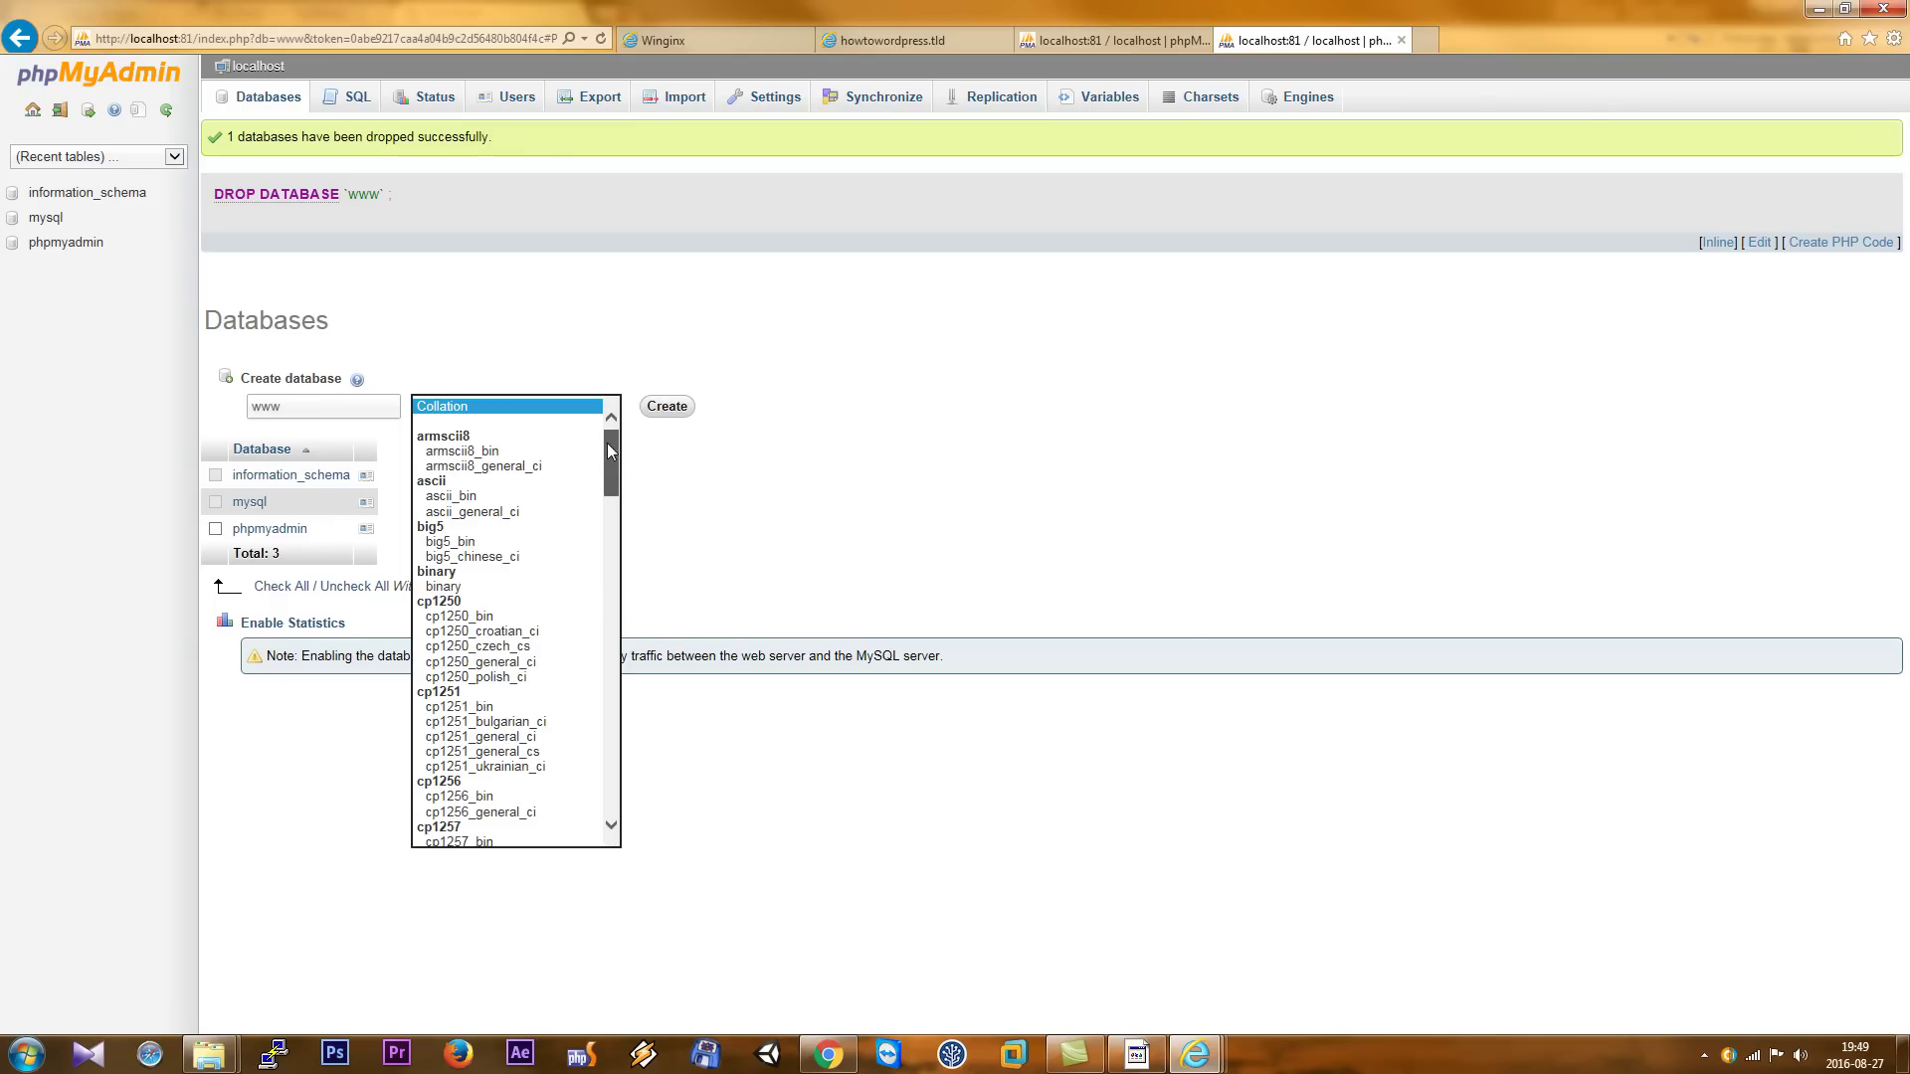
{"action": "left_click_drag", "start_coordinate": [606, 443], "coordinate": [604, 803]}
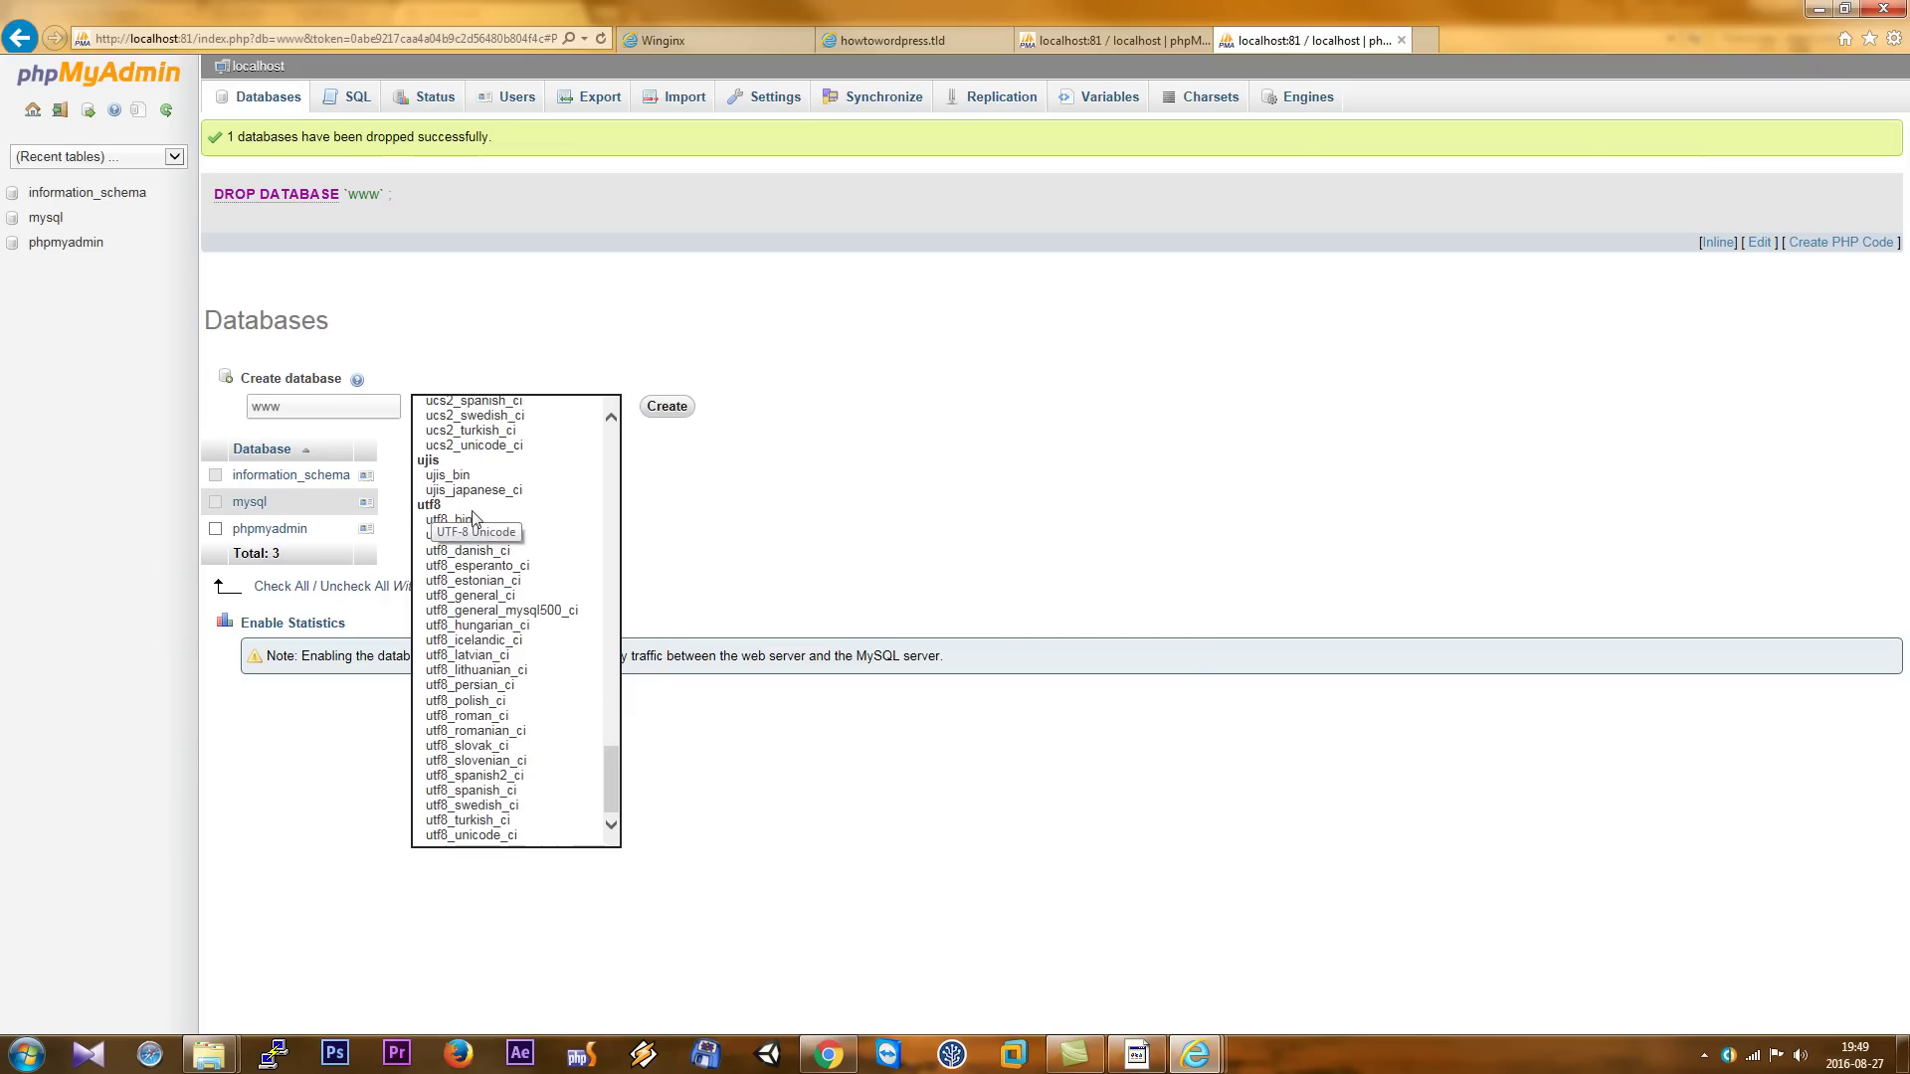
{"action": "left_click", "coordinate": [471, 597]}
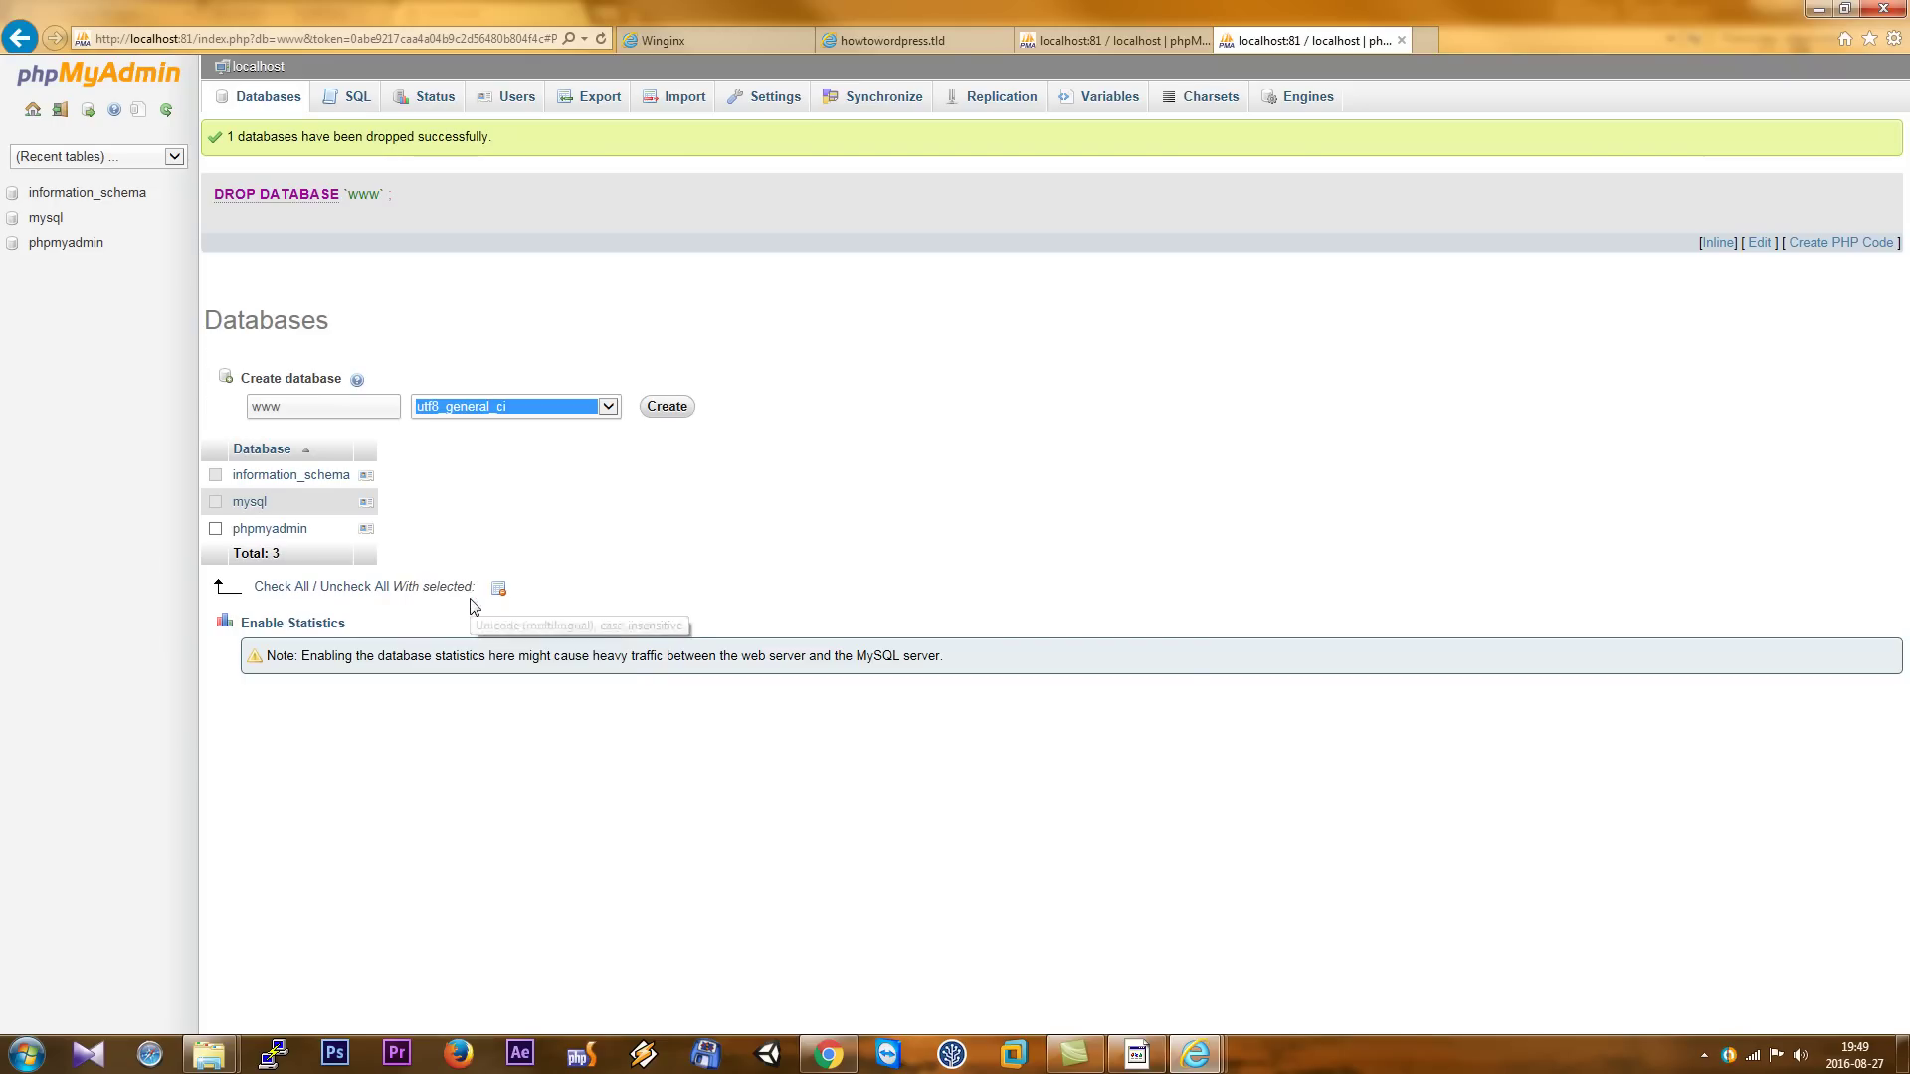
{"action": "left_click", "coordinate": [666, 408]}
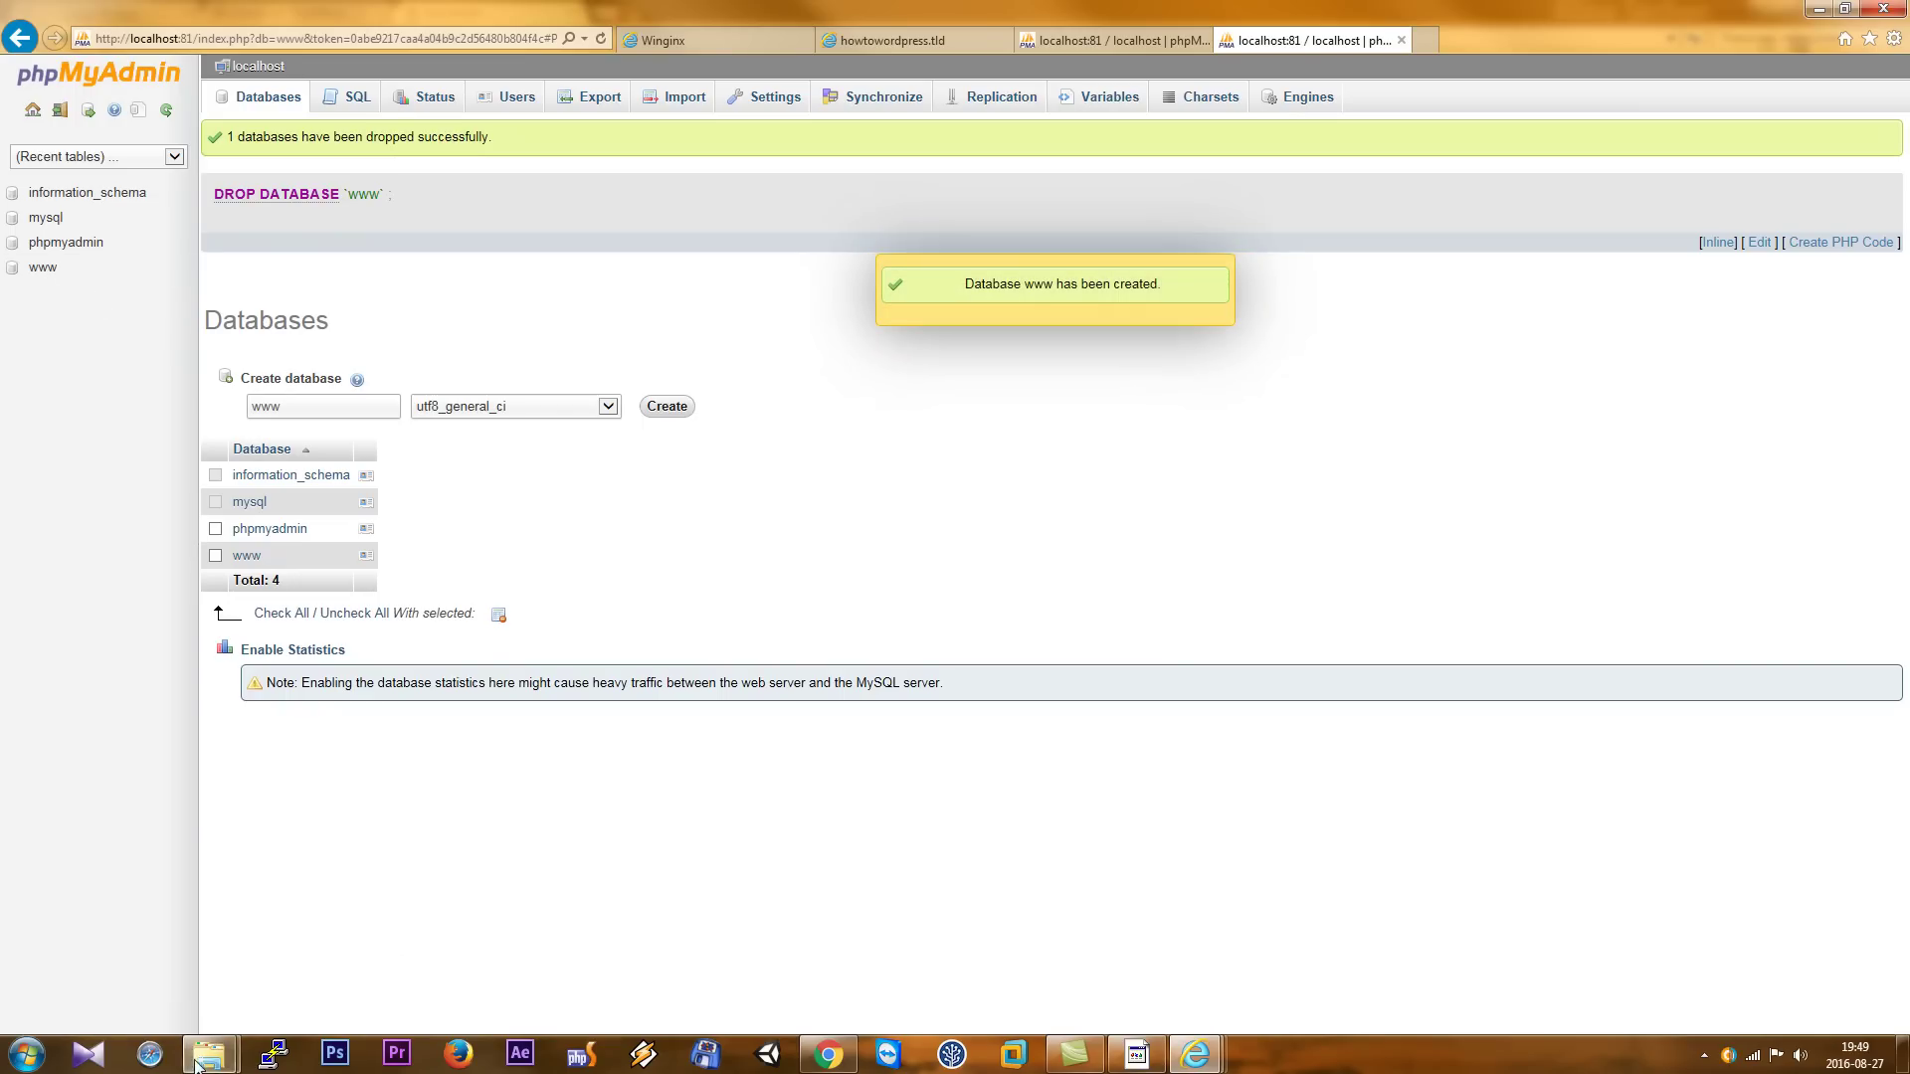
{"action": "left_click", "coordinate": [348, 945]}
- Browse in Explorer to the Winginx home\howtowordpress.tld site folder
{"action": "mouse_move", "coordinate": [209, 1065]}
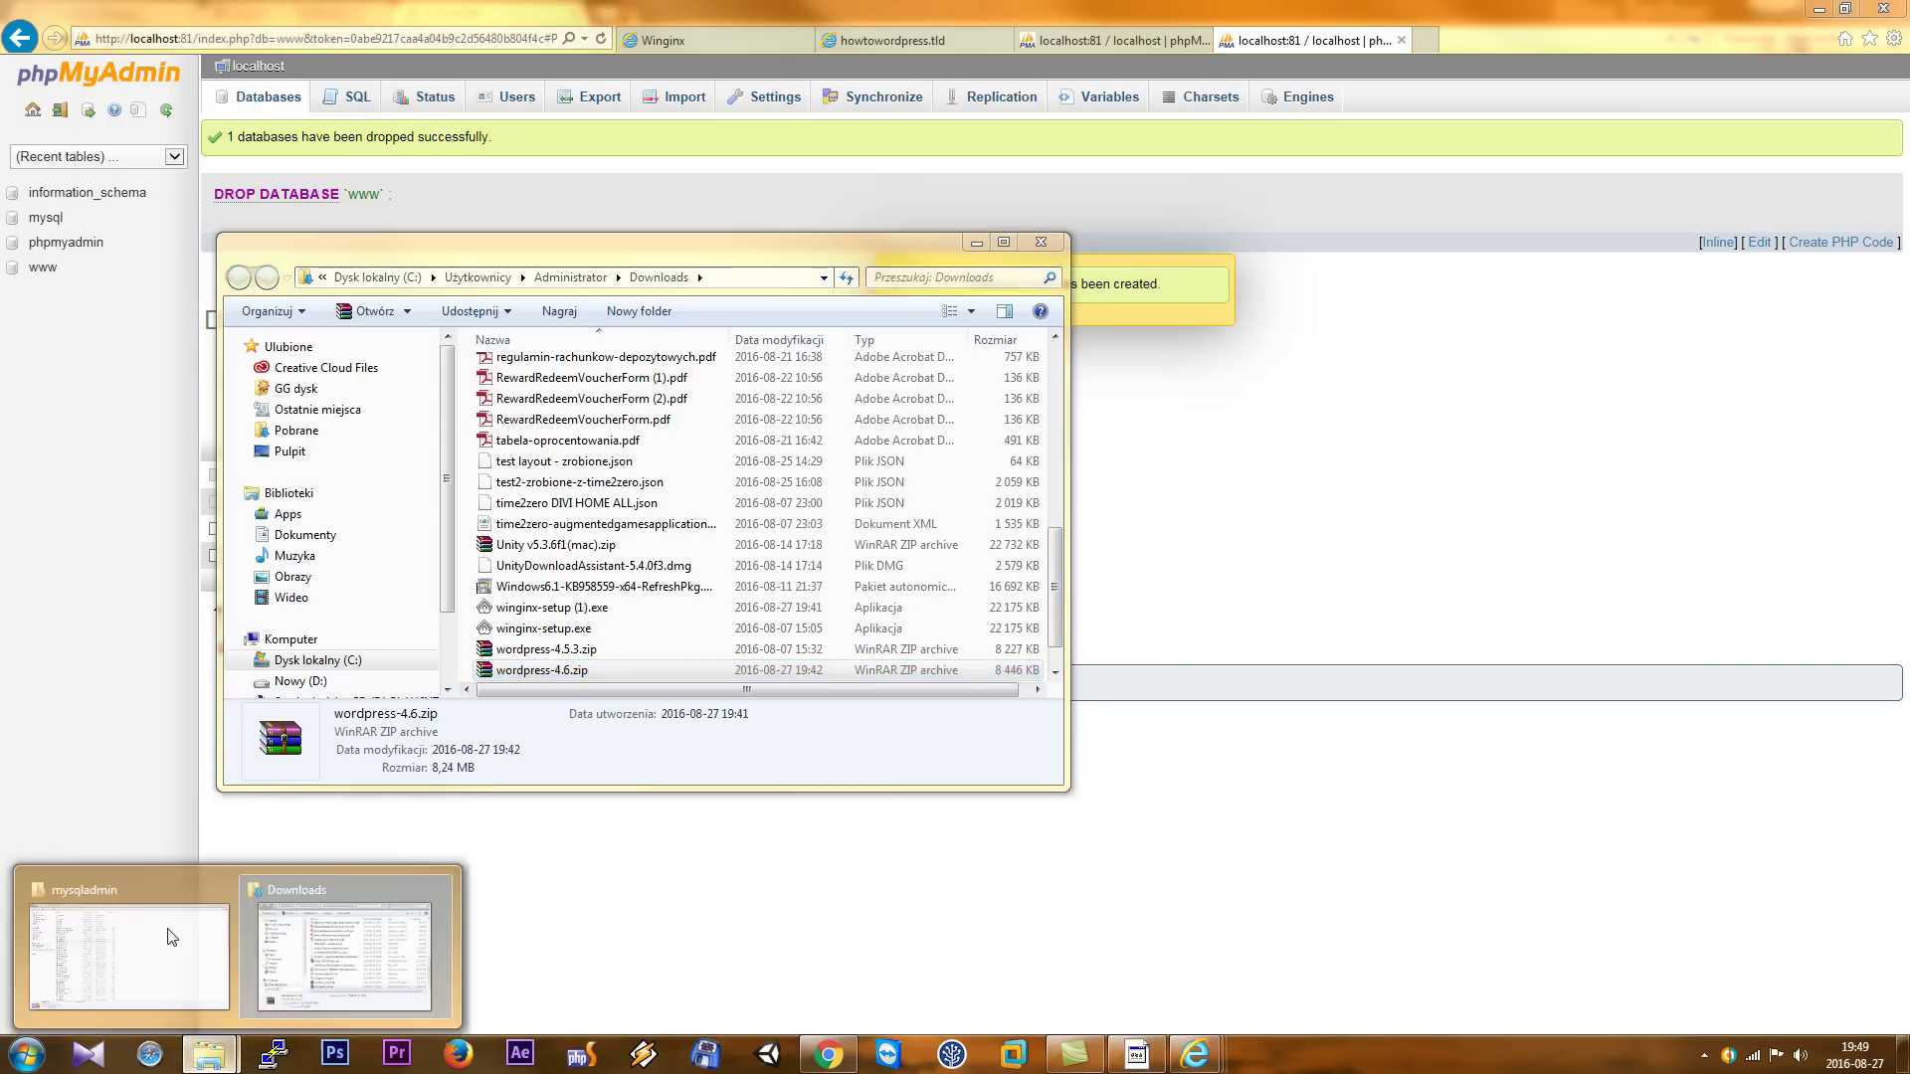
{"action": "left_click", "coordinate": [120, 945]}
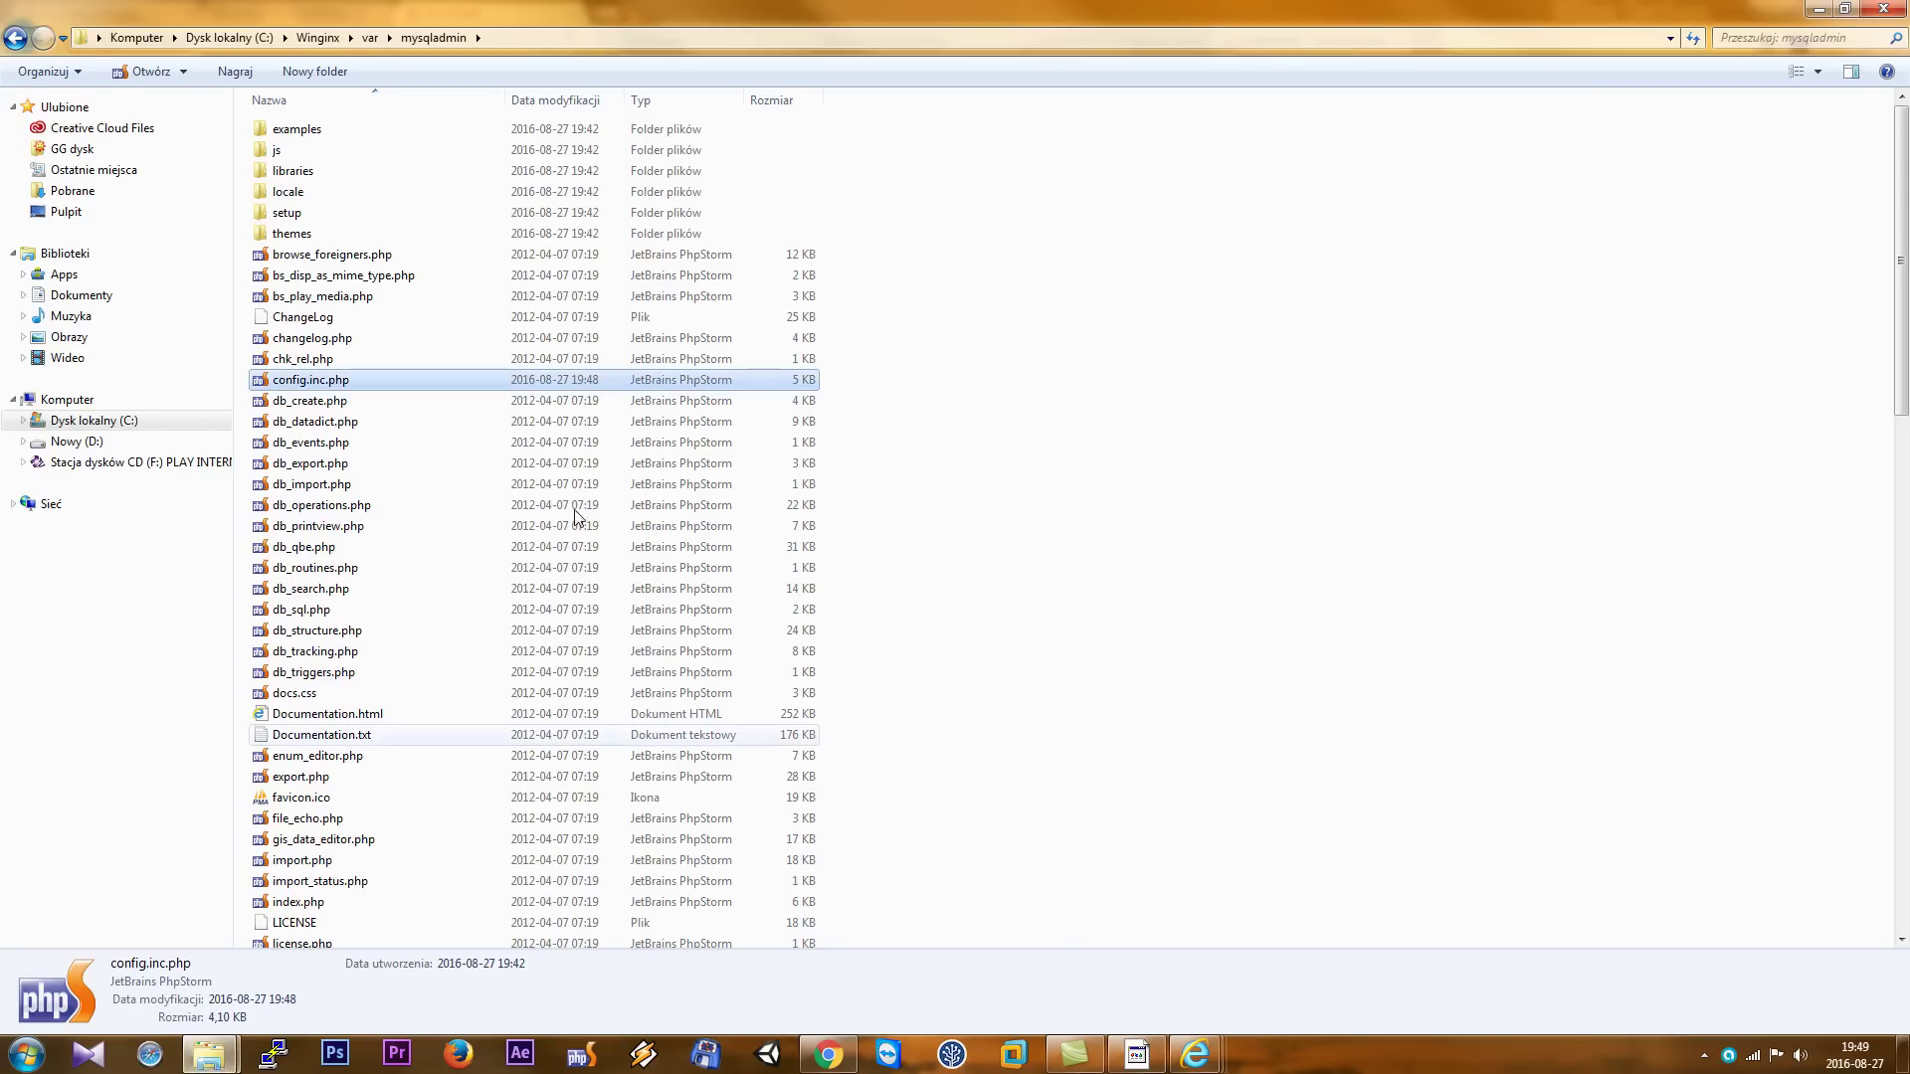
{"action": "left_click", "coordinate": [317, 37]}
{"action": "double_click", "coordinate": [322, 174]}
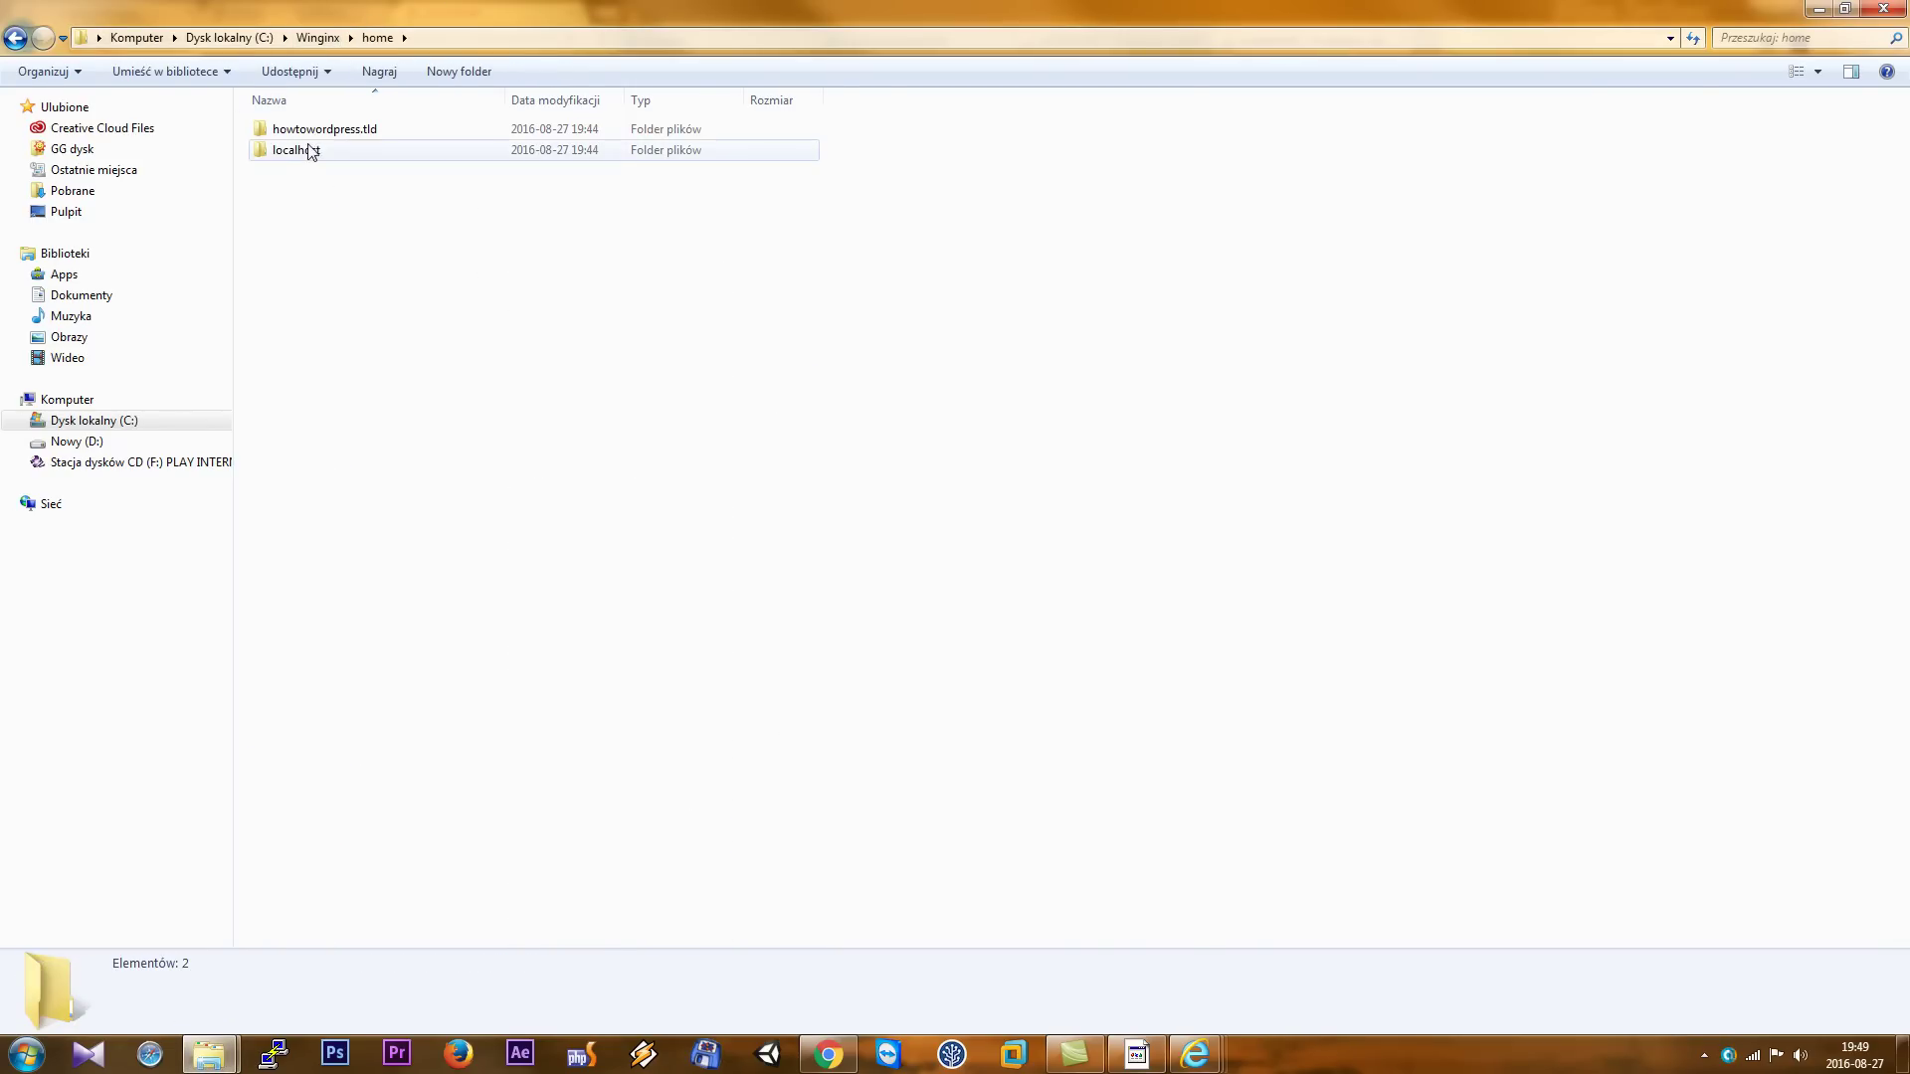
{"action": "double_click", "coordinate": [319, 130]}
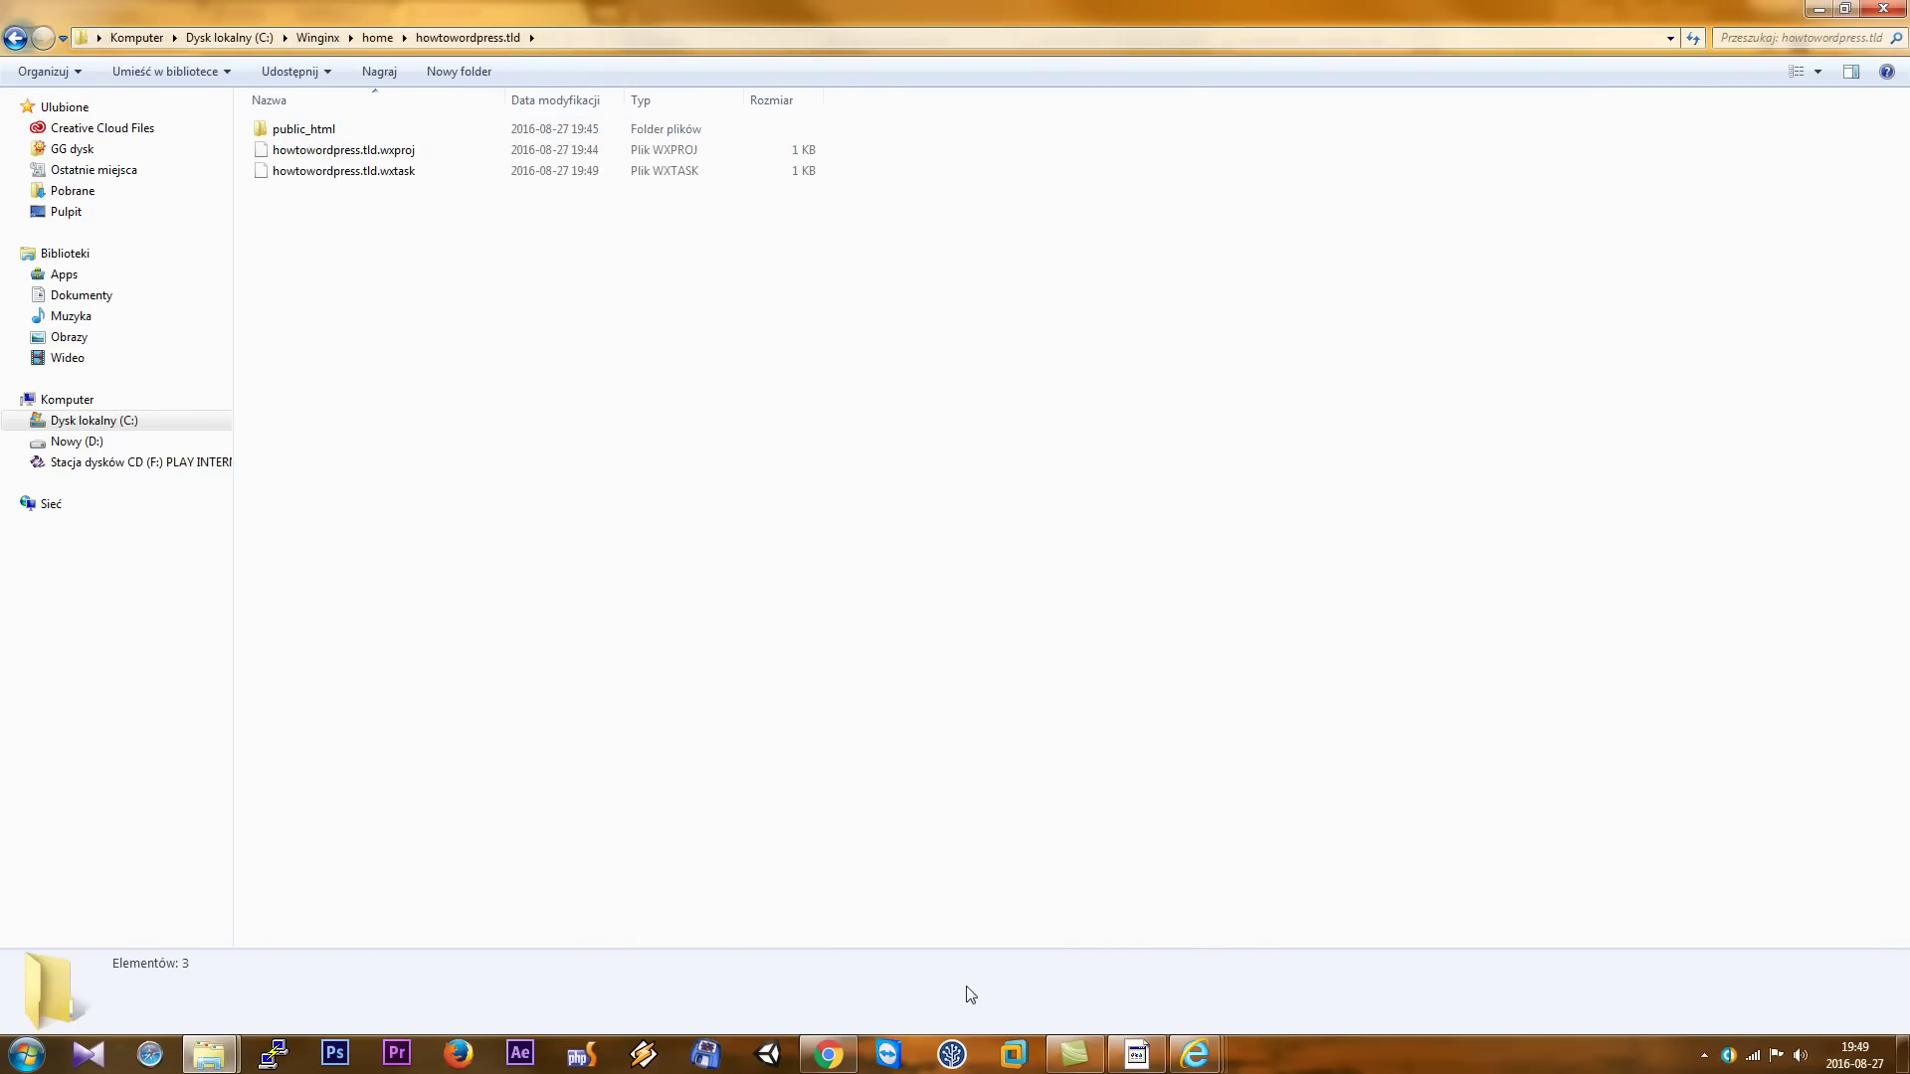
- Open the howtowordpress.tld website from the Winginx Workbench
{"action": "left_click", "coordinate": [1704, 1054]}
{"action": "left_click", "coordinate": [1725, 897]}
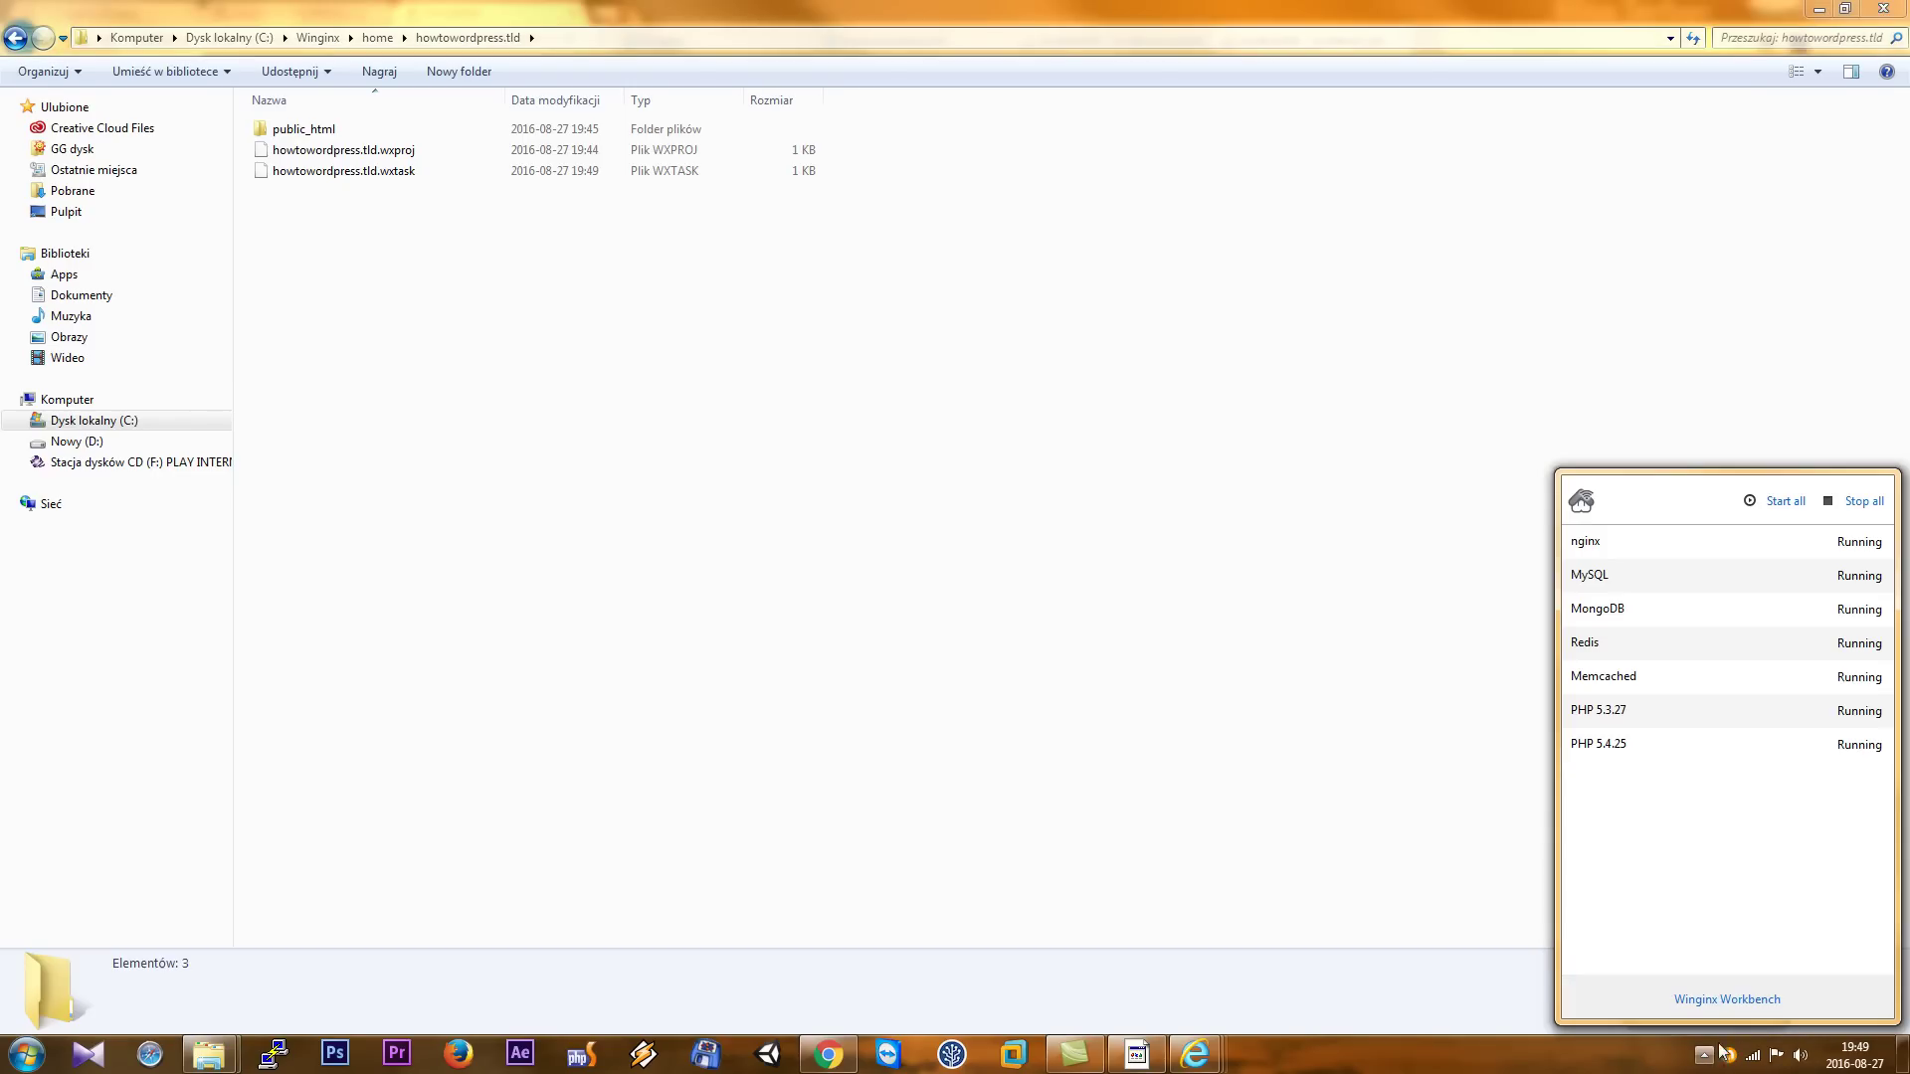
{"action": "left_click", "coordinate": [1721, 1001]}
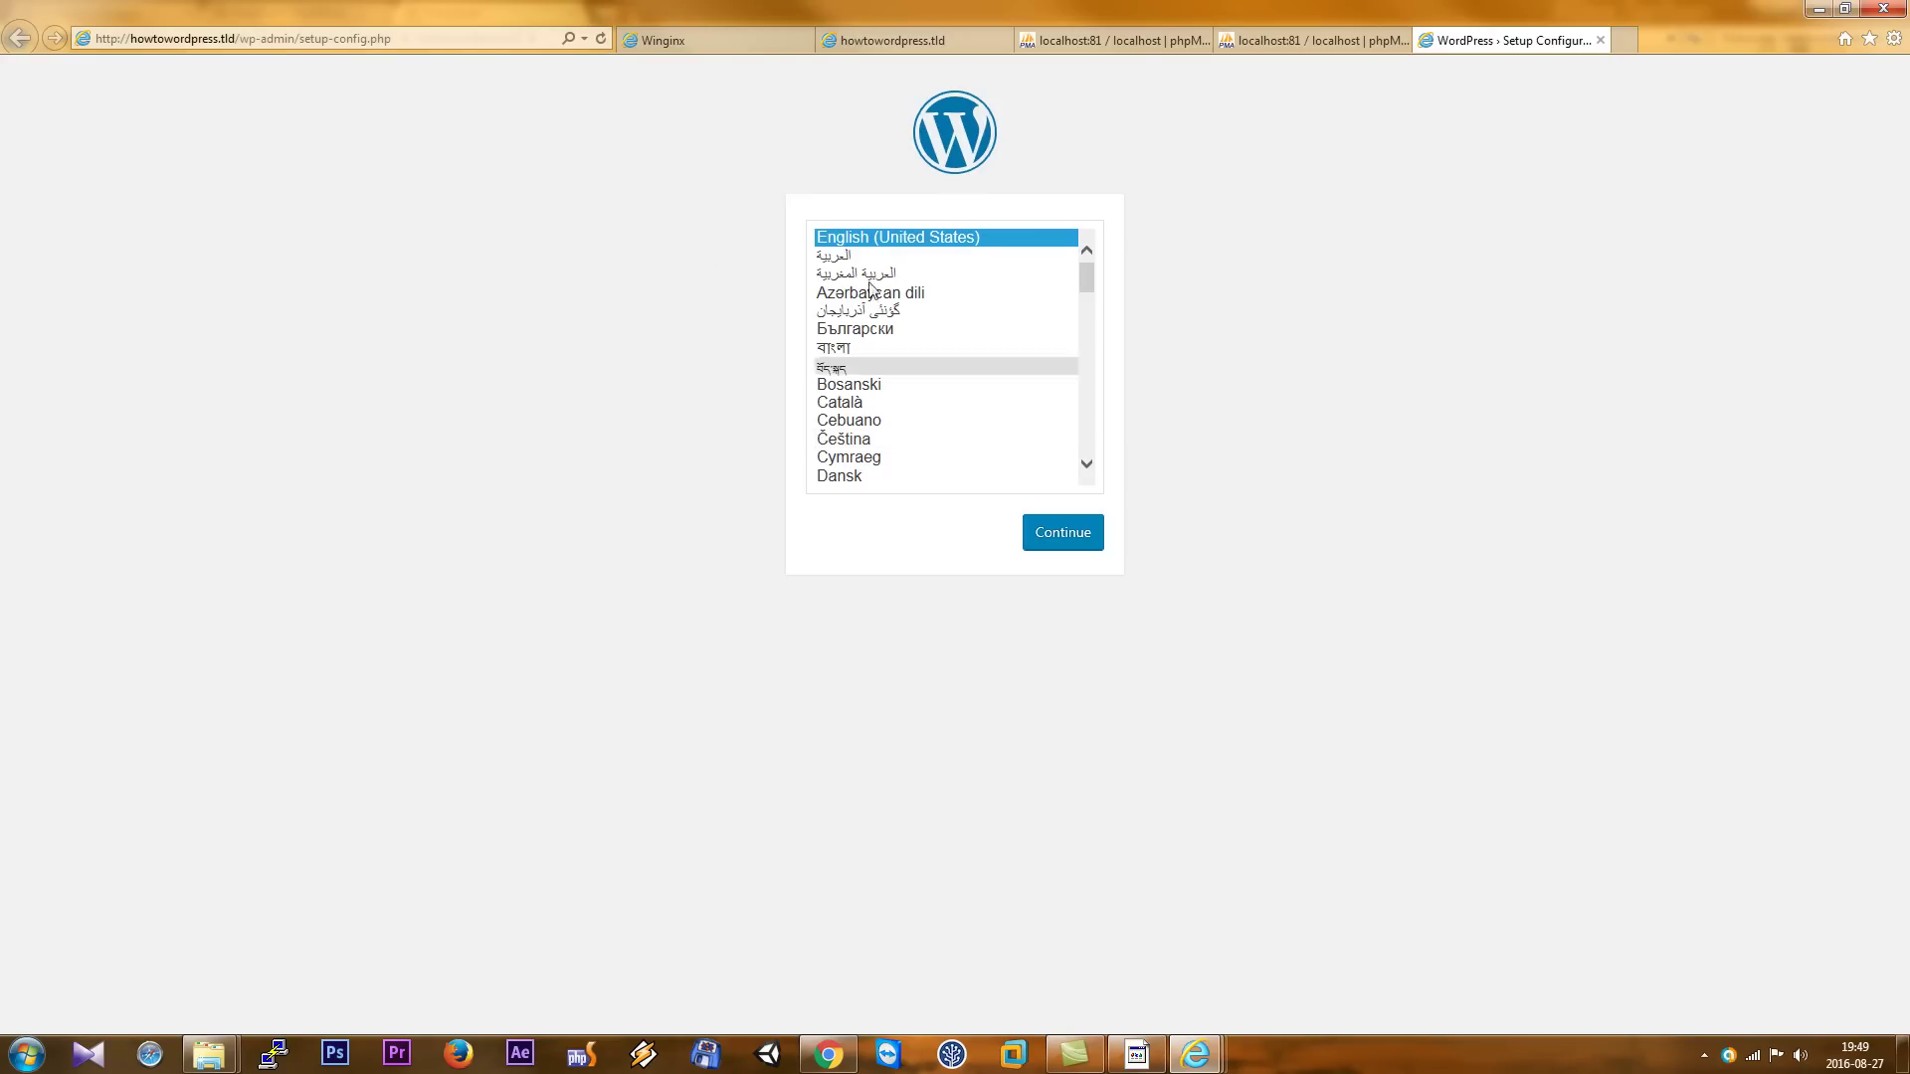
- Continue in English, submit database www, user root, its password and host localhost, then run the install
{"action": "left_click", "coordinate": [1046, 543]}
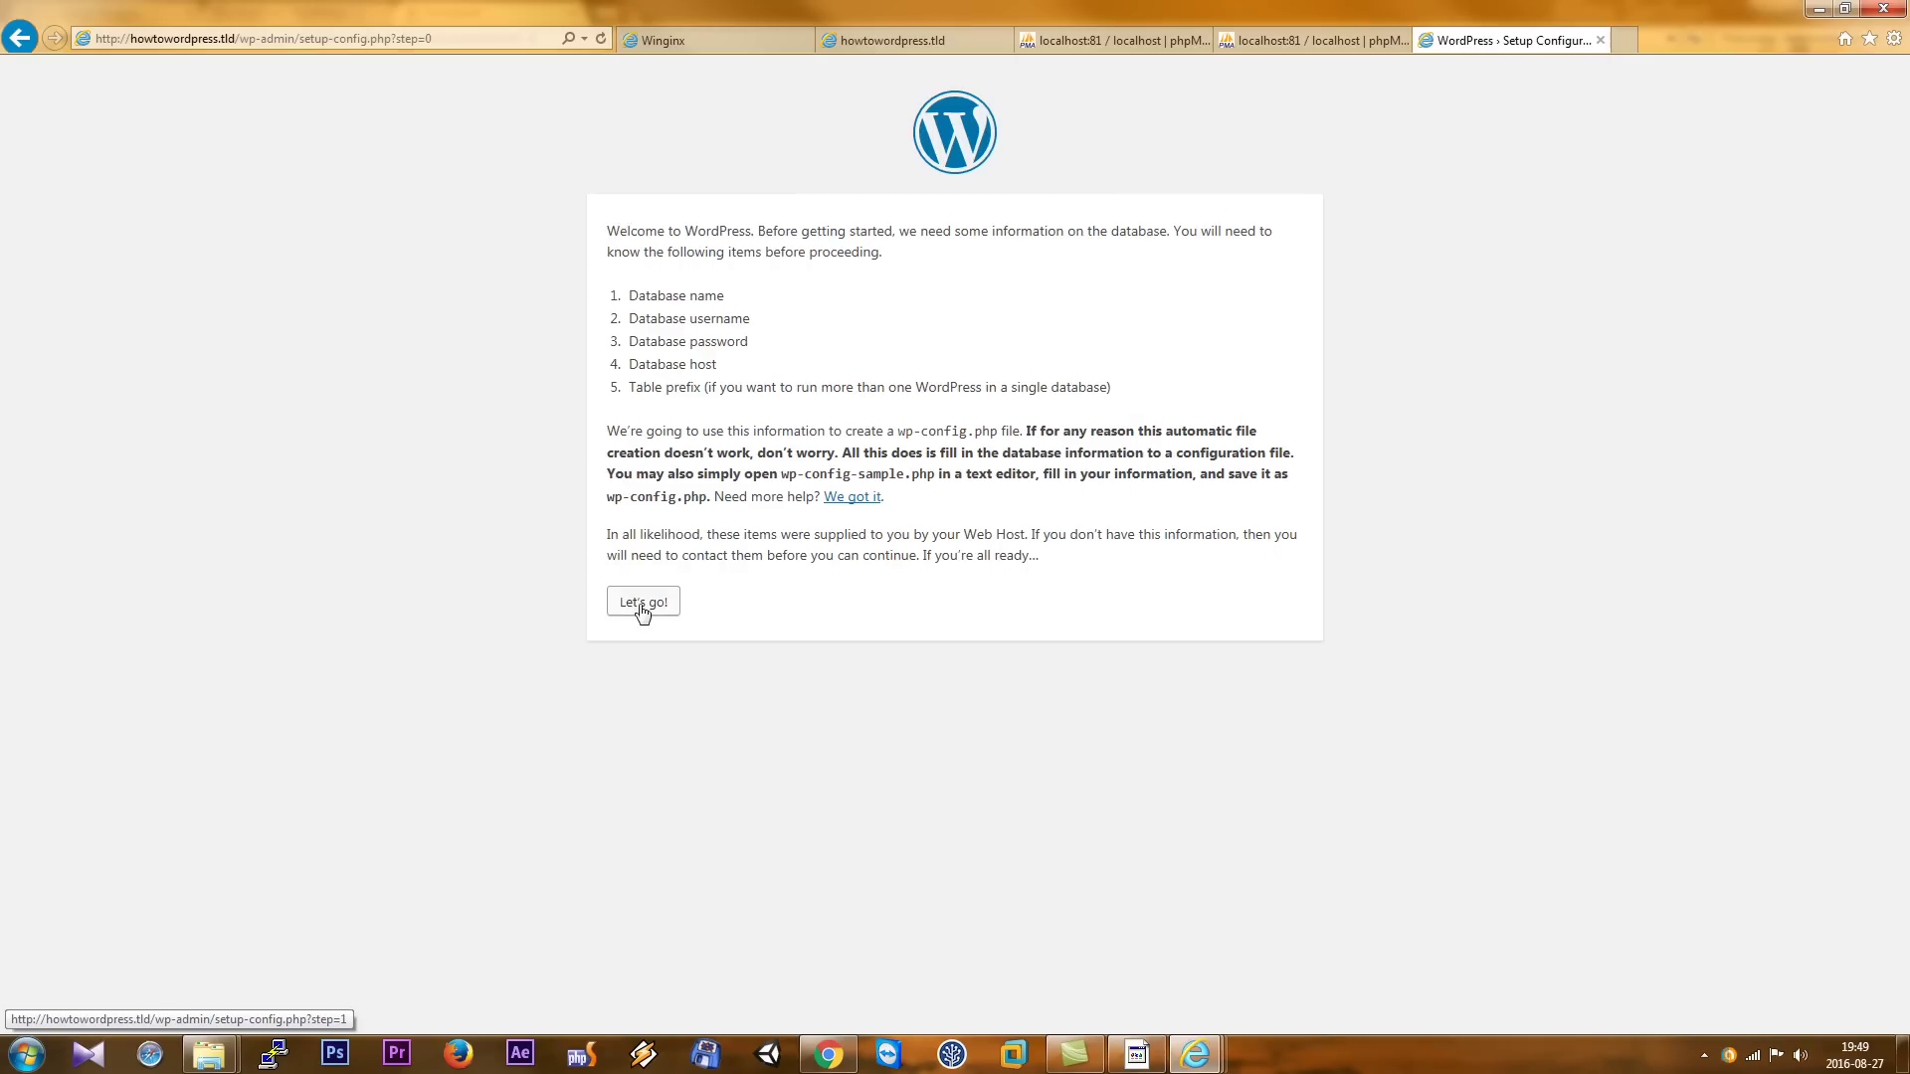
{"action": "left_click", "coordinate": [641, 604]}
{"action": "double_click", "coordinate": [884, 287]}
{"action": "type", "text": "www"}
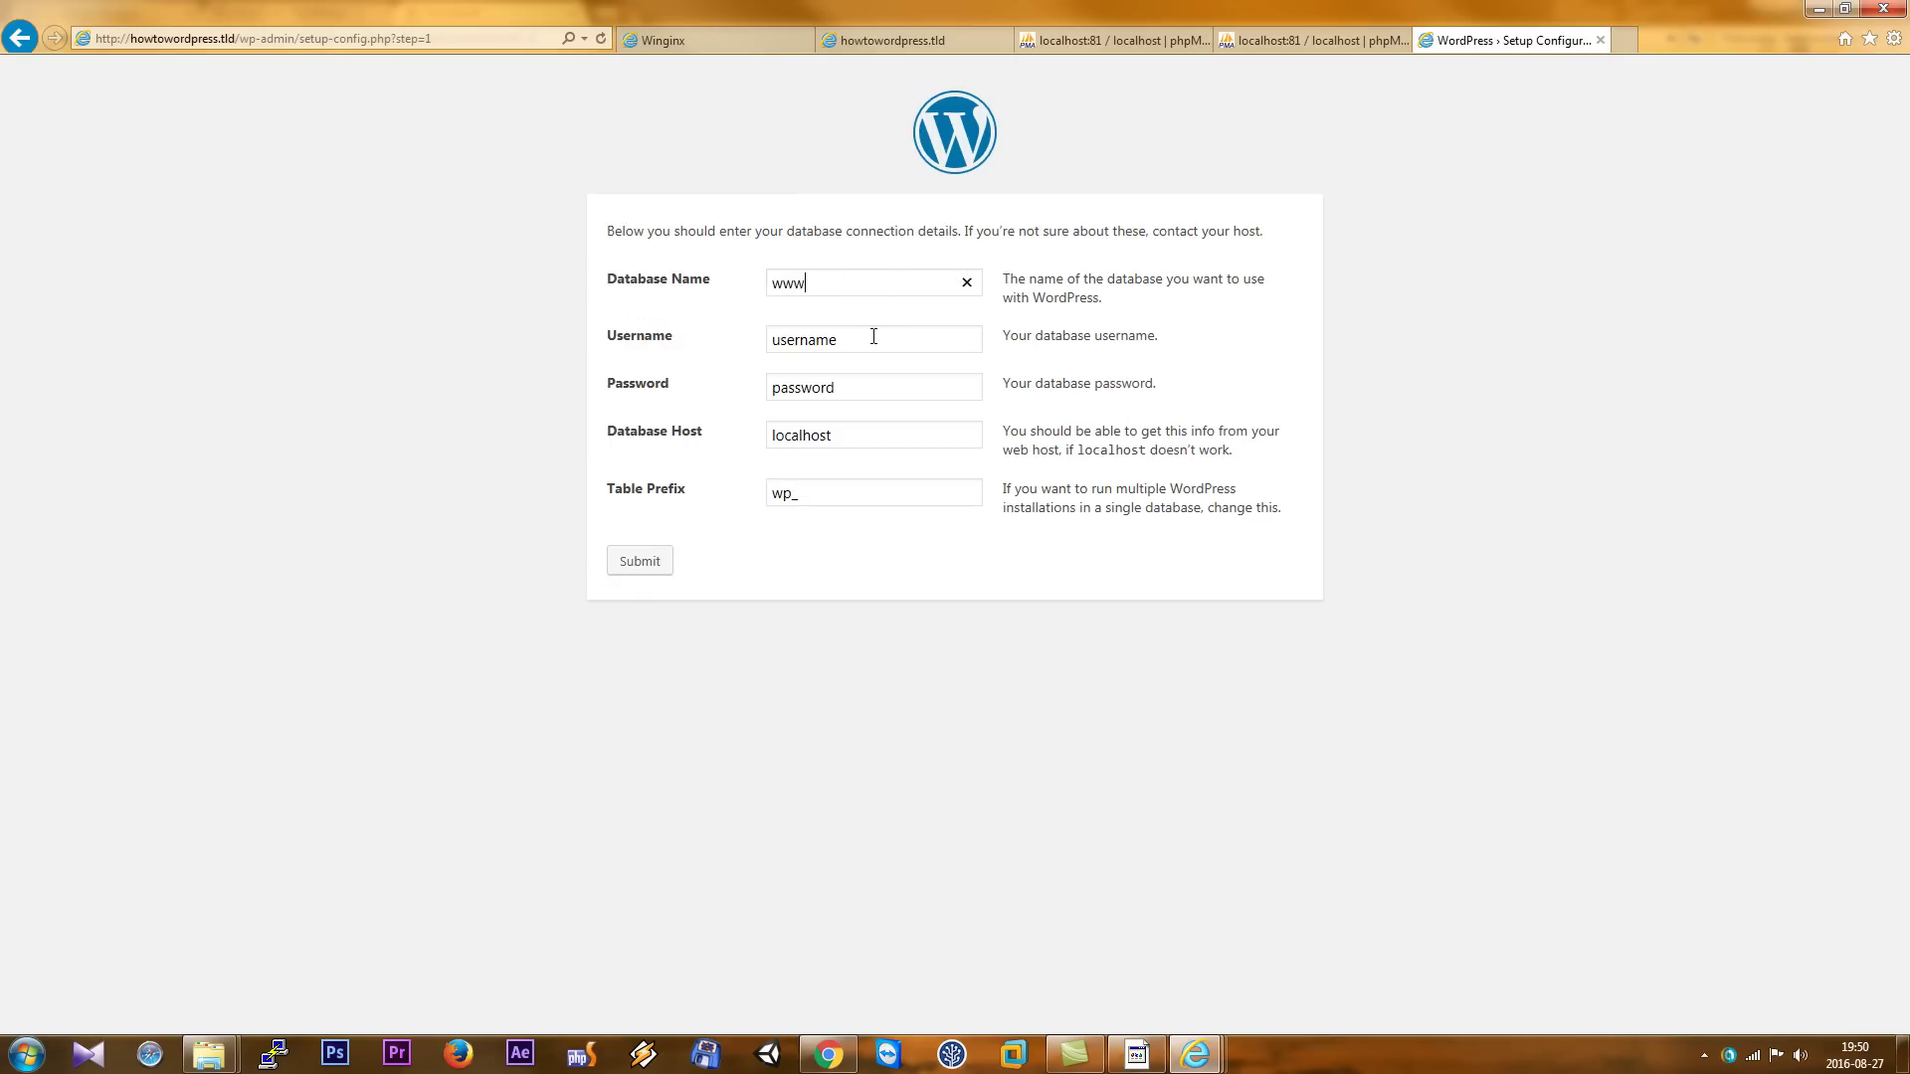
{"action": "key", "text": "Tab"}
{"action": "type", "text": "r"}
{"action": "key", "text": "Tab"}
{"action": "type", "text": "admin"}
{"action": "key", "text": "Tab"}
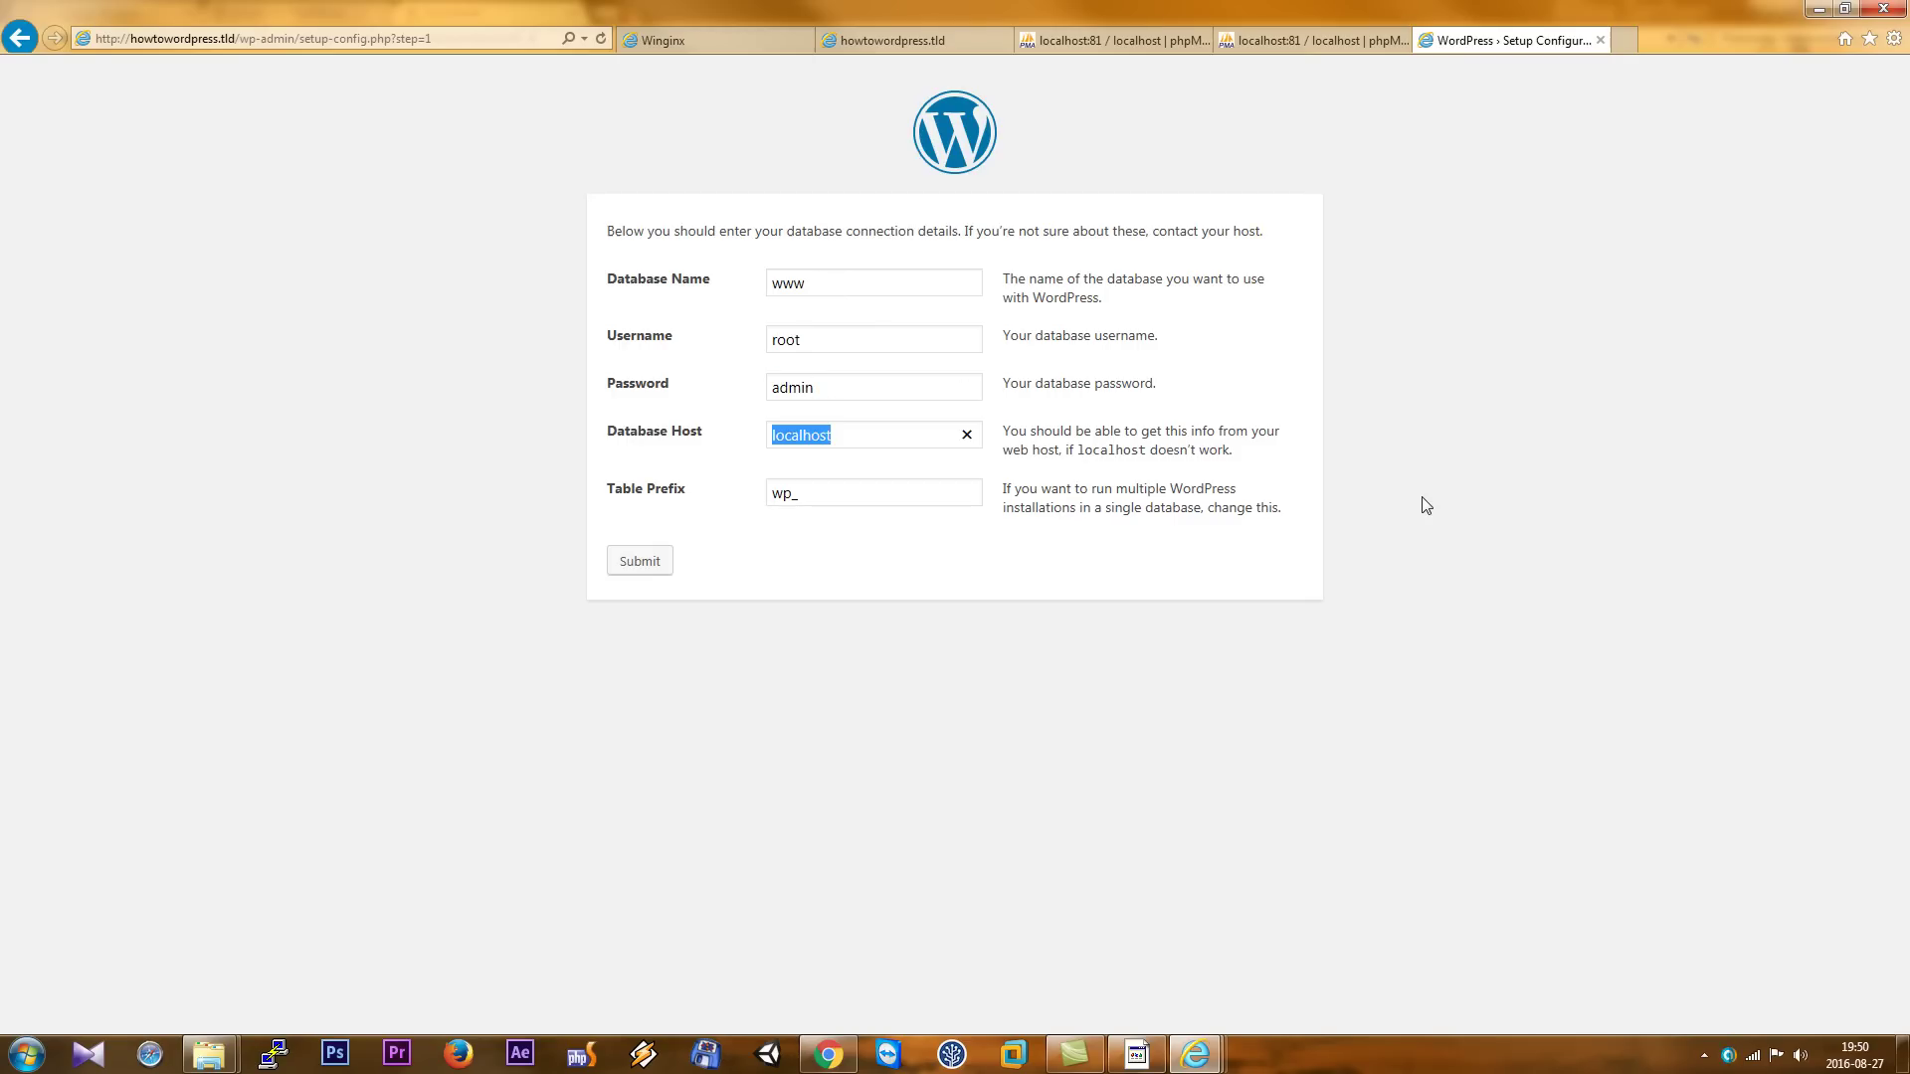
{"action": "left_click", "coordinate": [635, 563]}
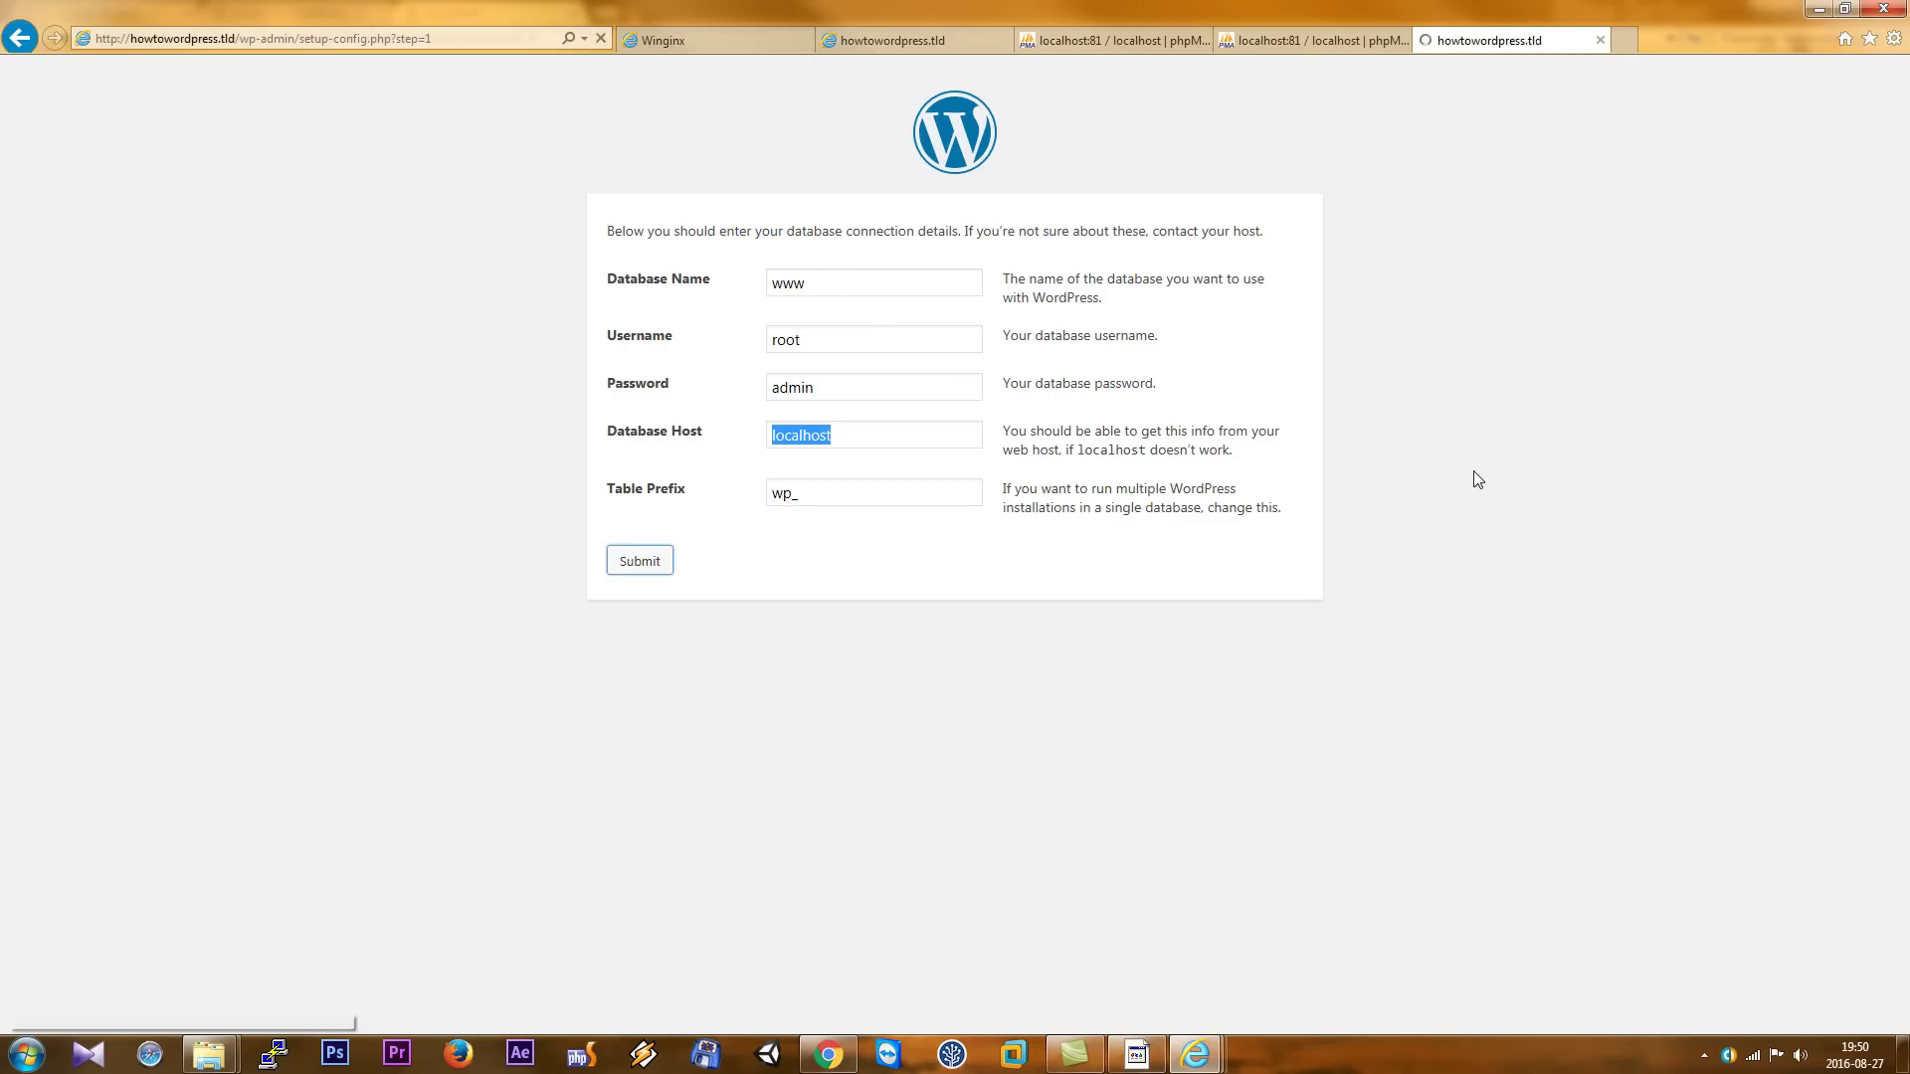
{"action": "key", "text": "Tab"}
{"action": "key", "text": "Return"}
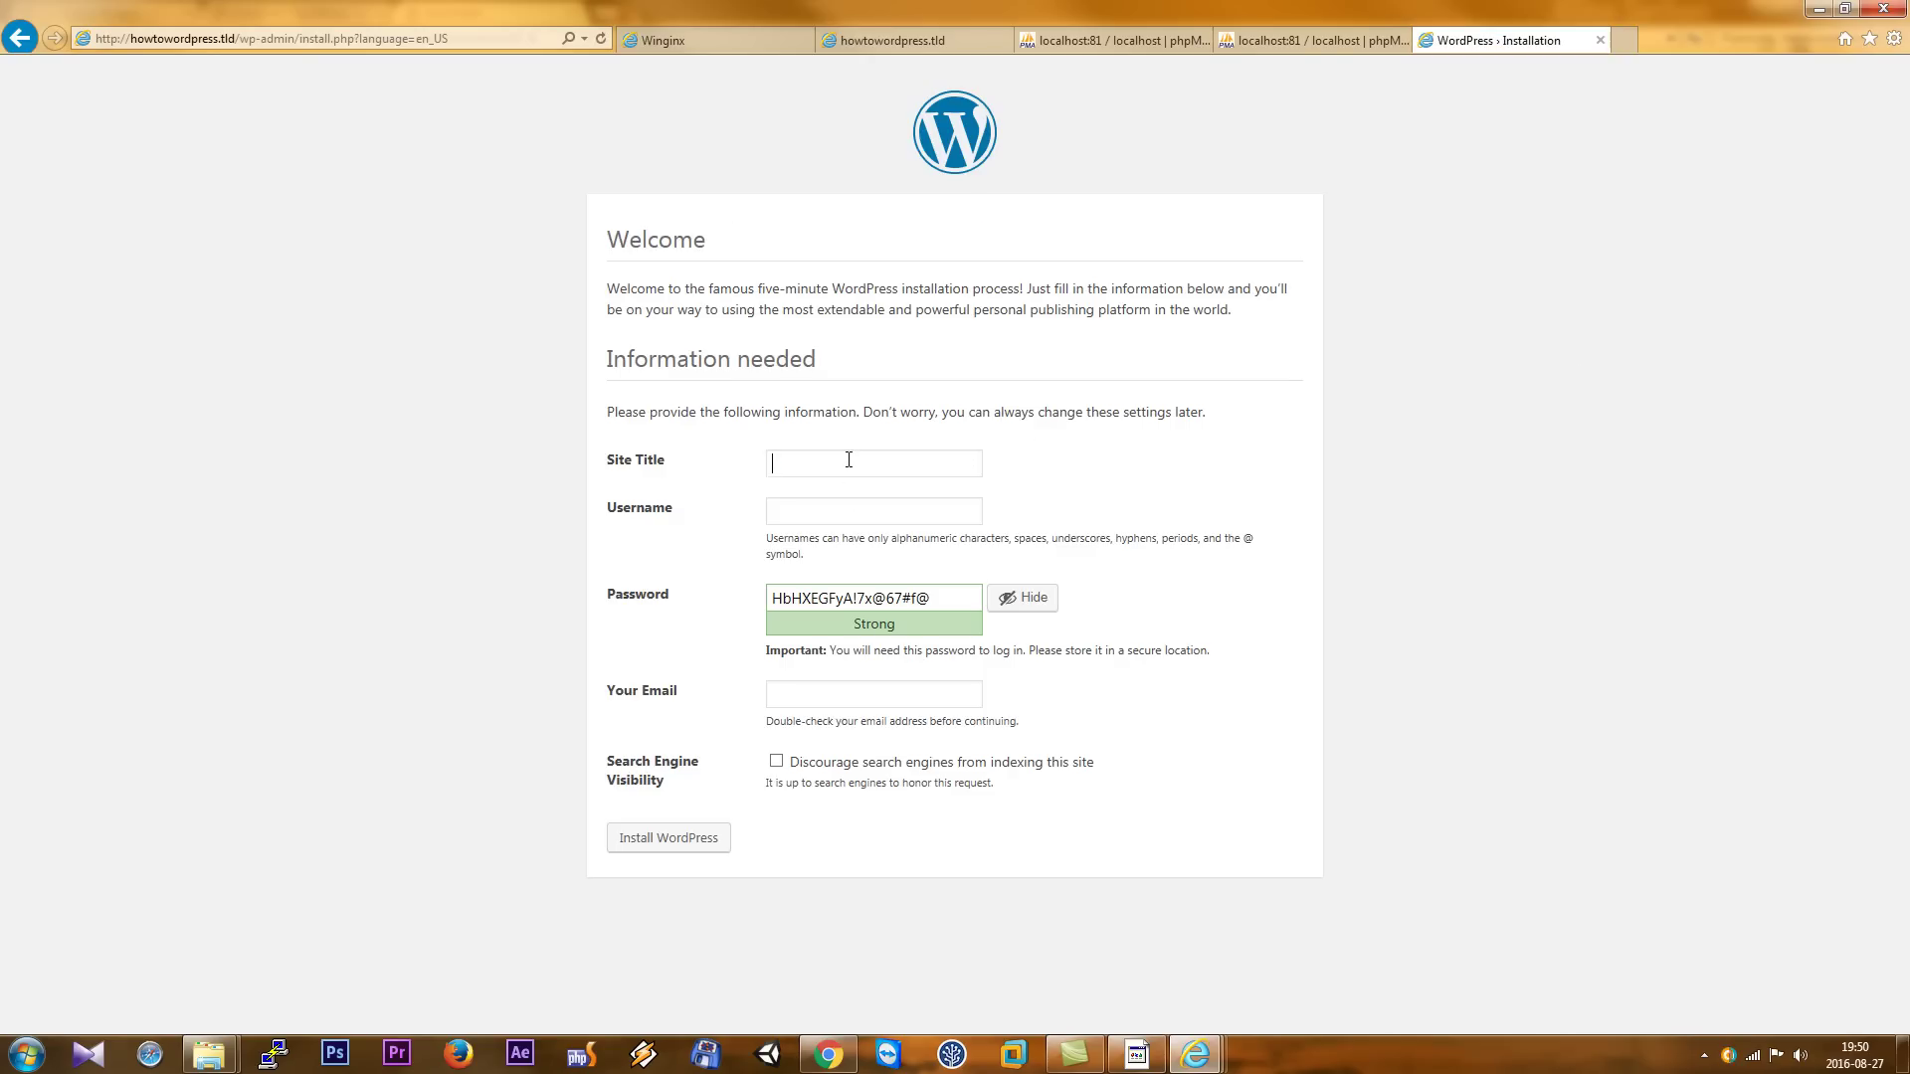
- Enter the site title 'How to install wordpress 4.6' and username 'admin', keeping the generated password
{"action": "type", "text": "How"}
{"action": "type", "text": "to install wordpress 4.6"}
{"action": "key", "text": "Tab"}
{"action": "type", "text": "admin"}
{"action": "key", "text": "Tab"}
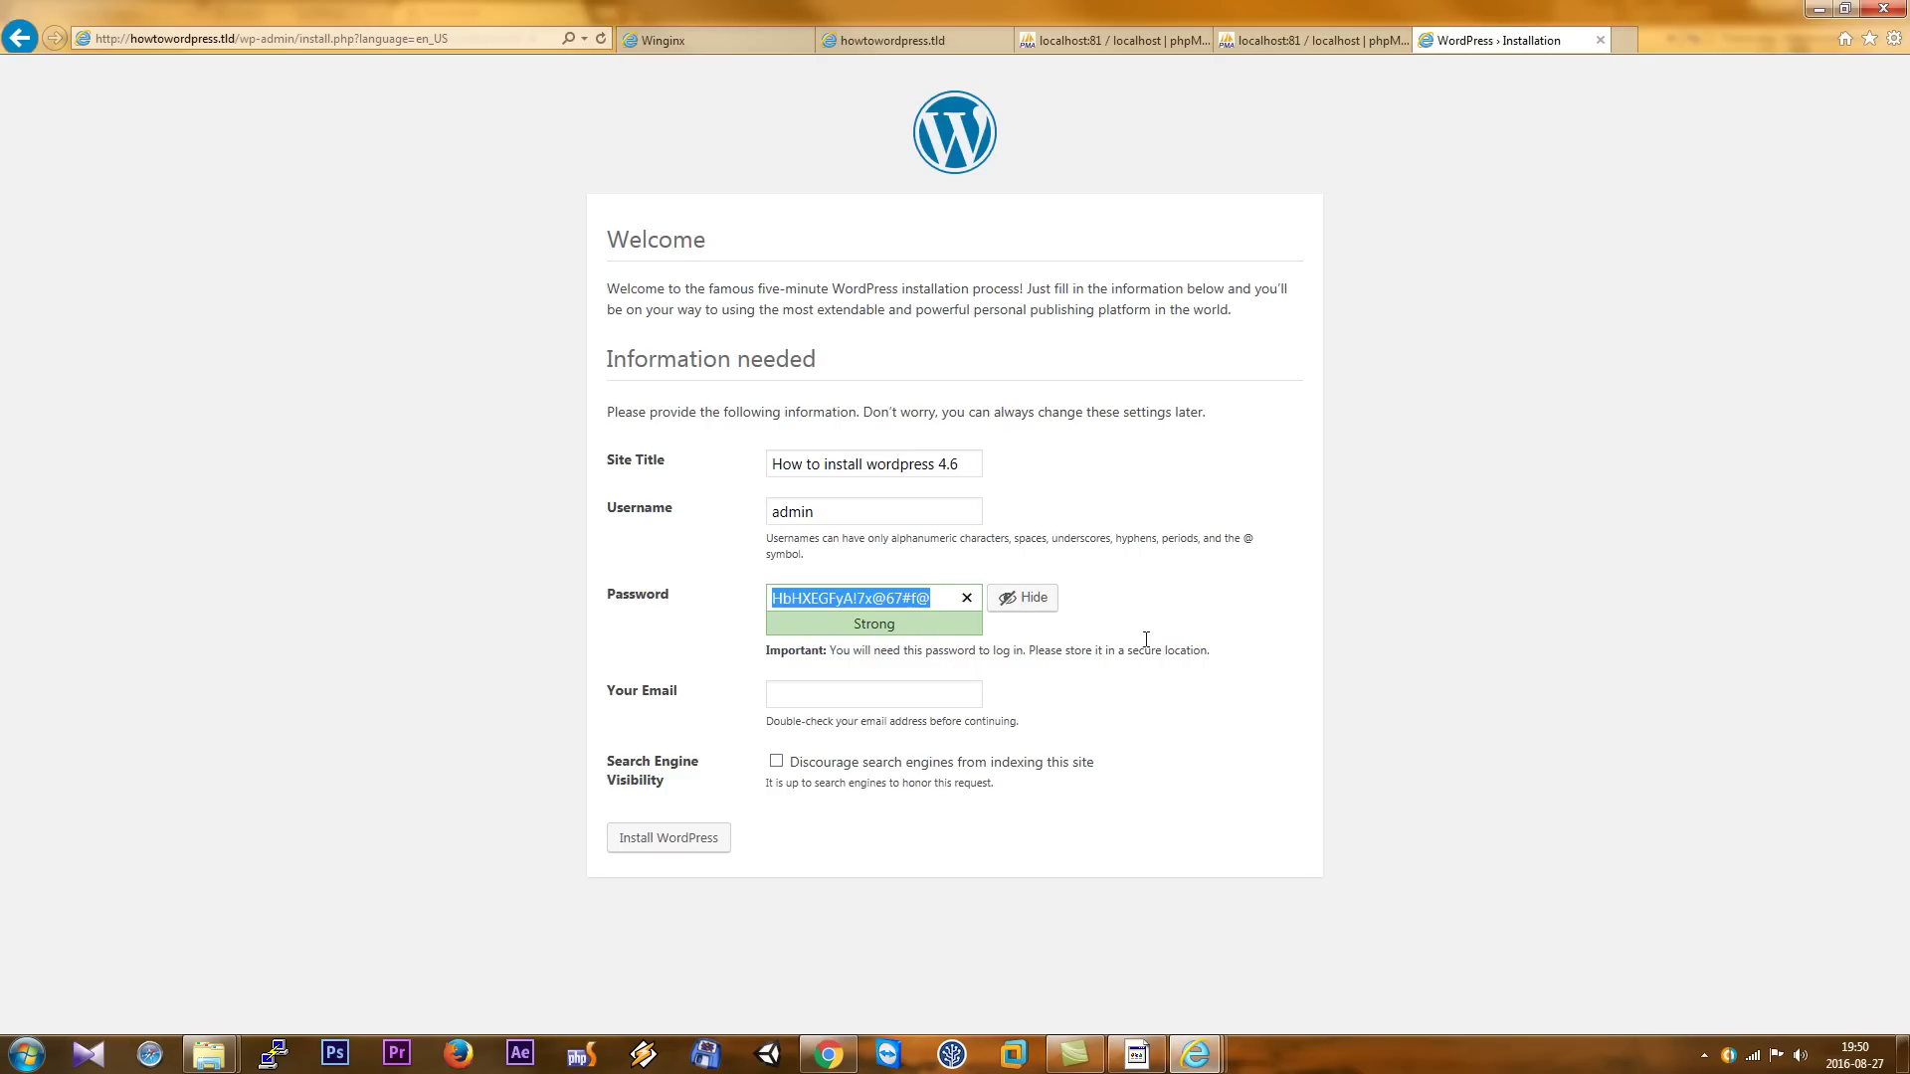
- Fill in the admin e-mail, install WordPress, and continue to the login page
{"action": "left_click", "coordinate": [882, 691]}
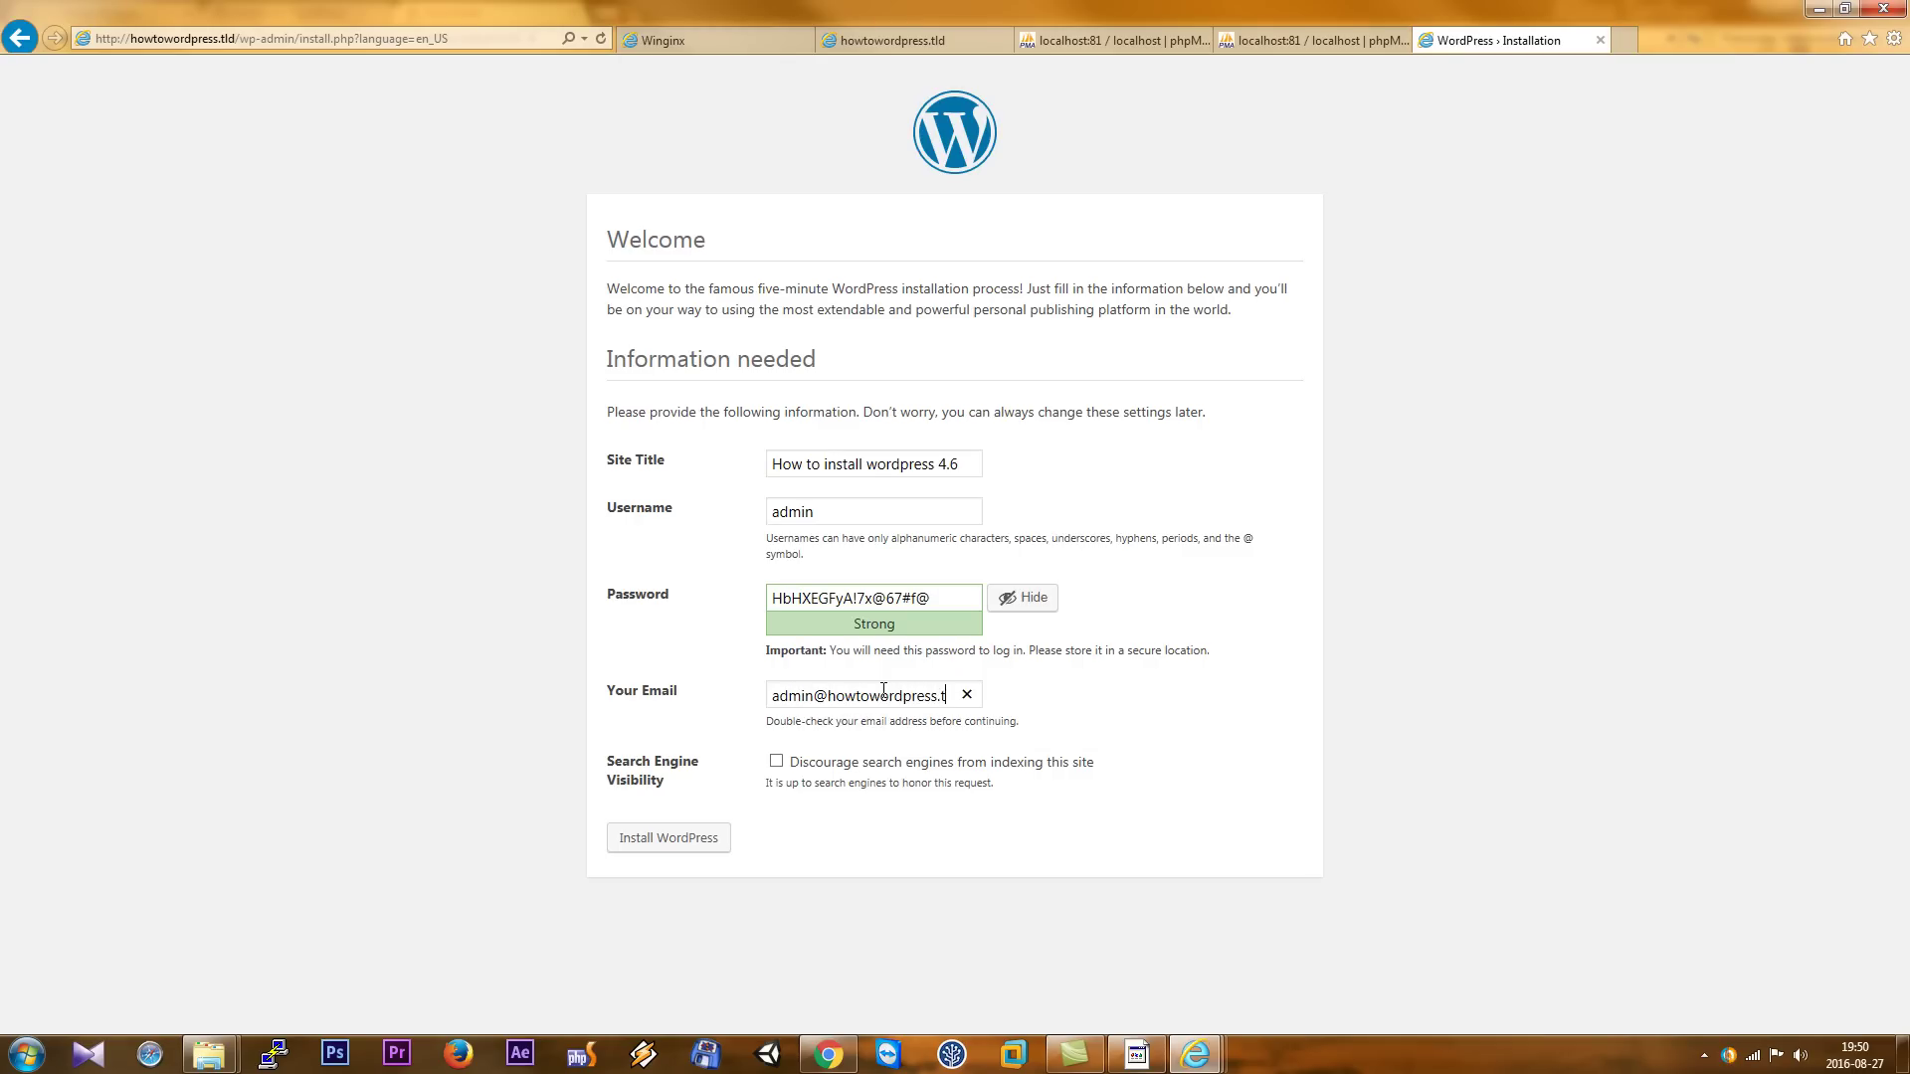
{"action": "type", "text": "ld"}
{"action": "key", "text": "Return"}
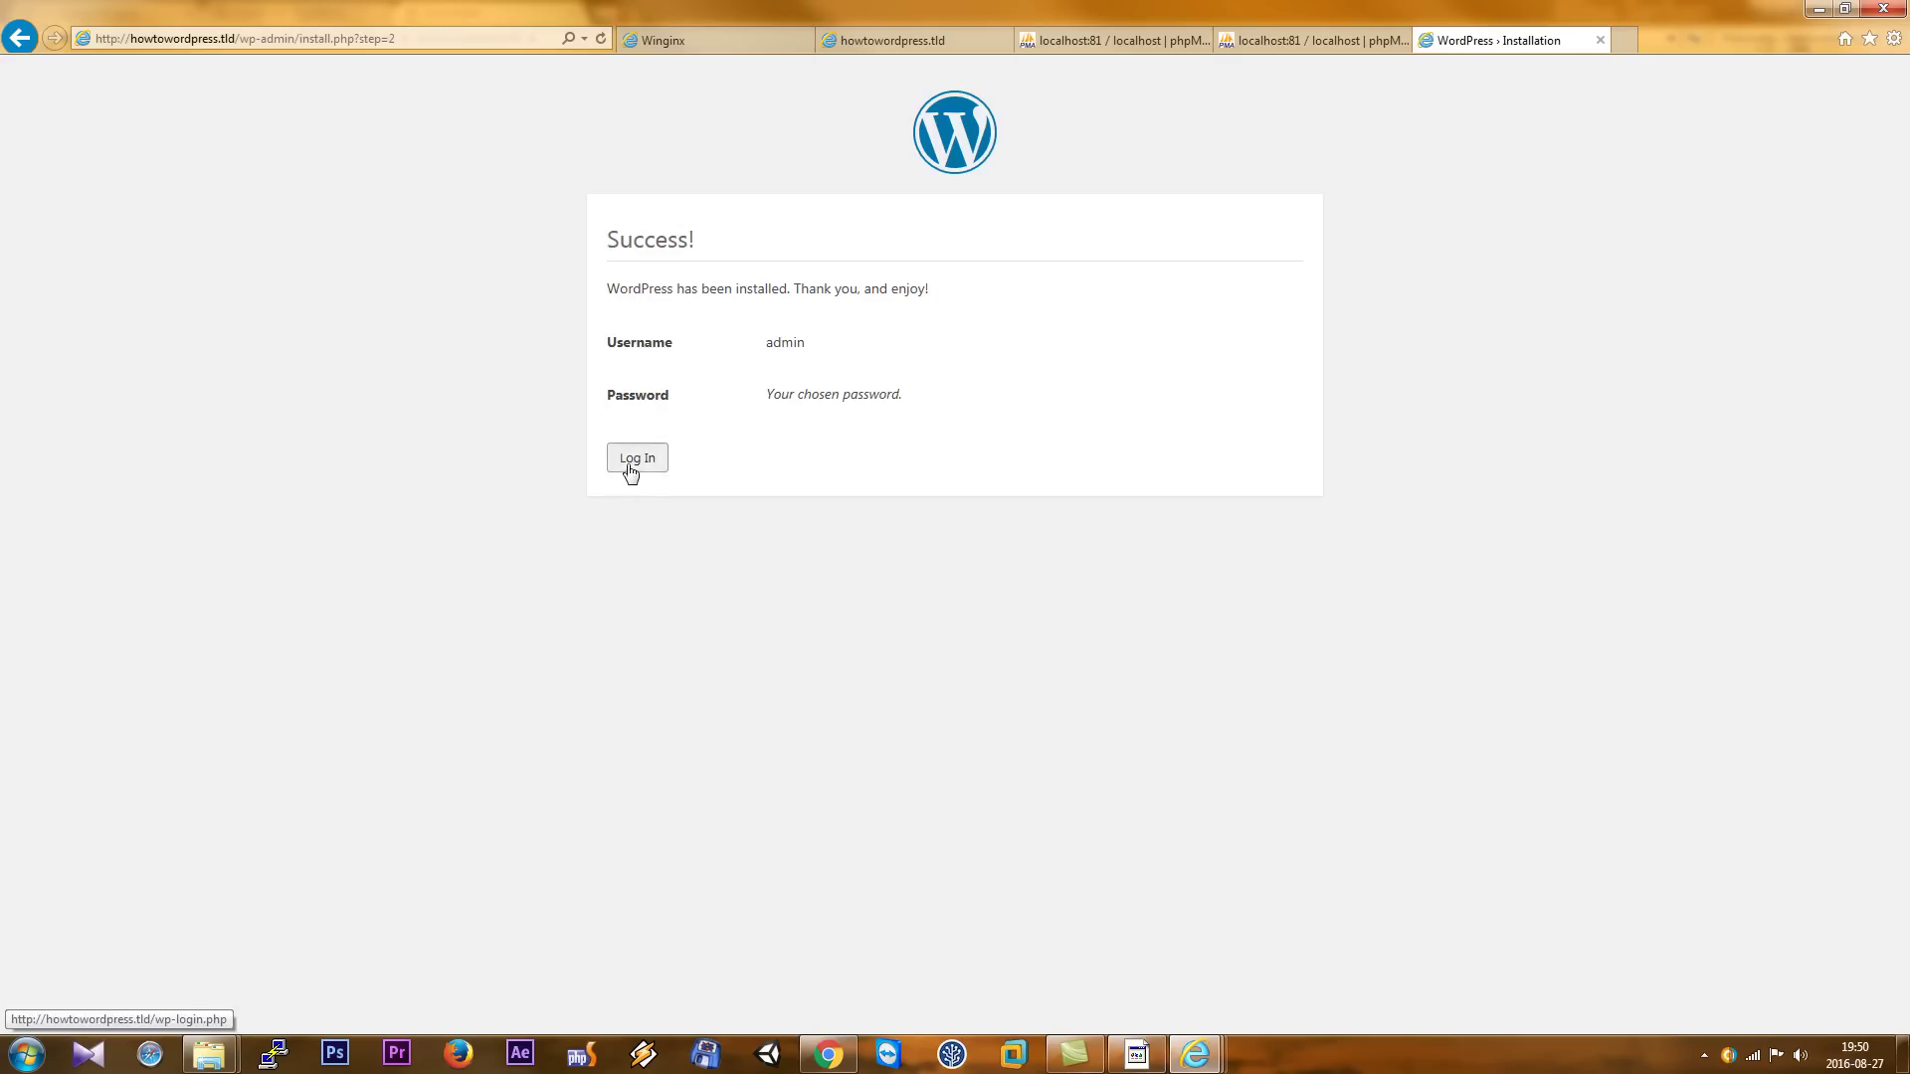
{"action": "left_click", "coordinate": [628, 462]}
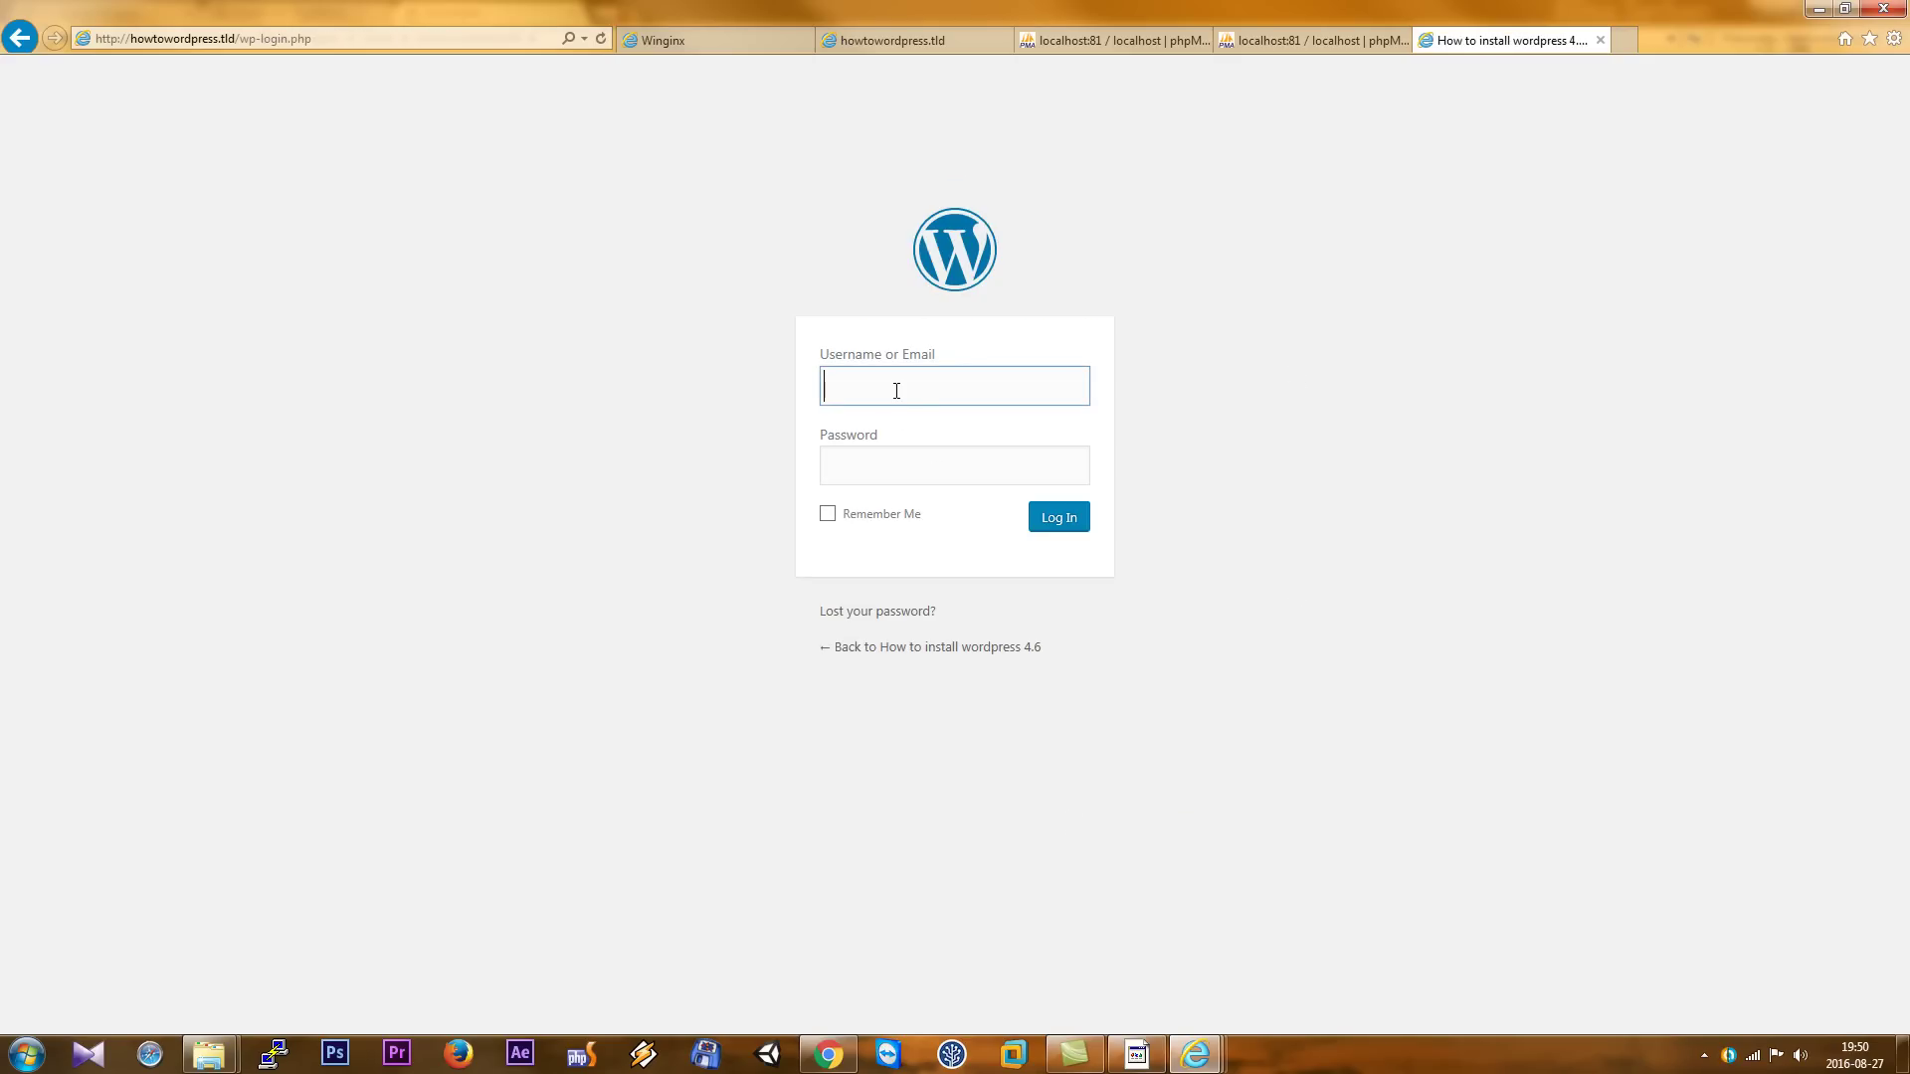
- Log in as admin with the pasted password and Remember Me ticked, letting the browser save the password
{"action": "type", "text": "admin"}
{"action": "key", "text": "Tab"}
{"action": "key", "text": "ctrl+v"}
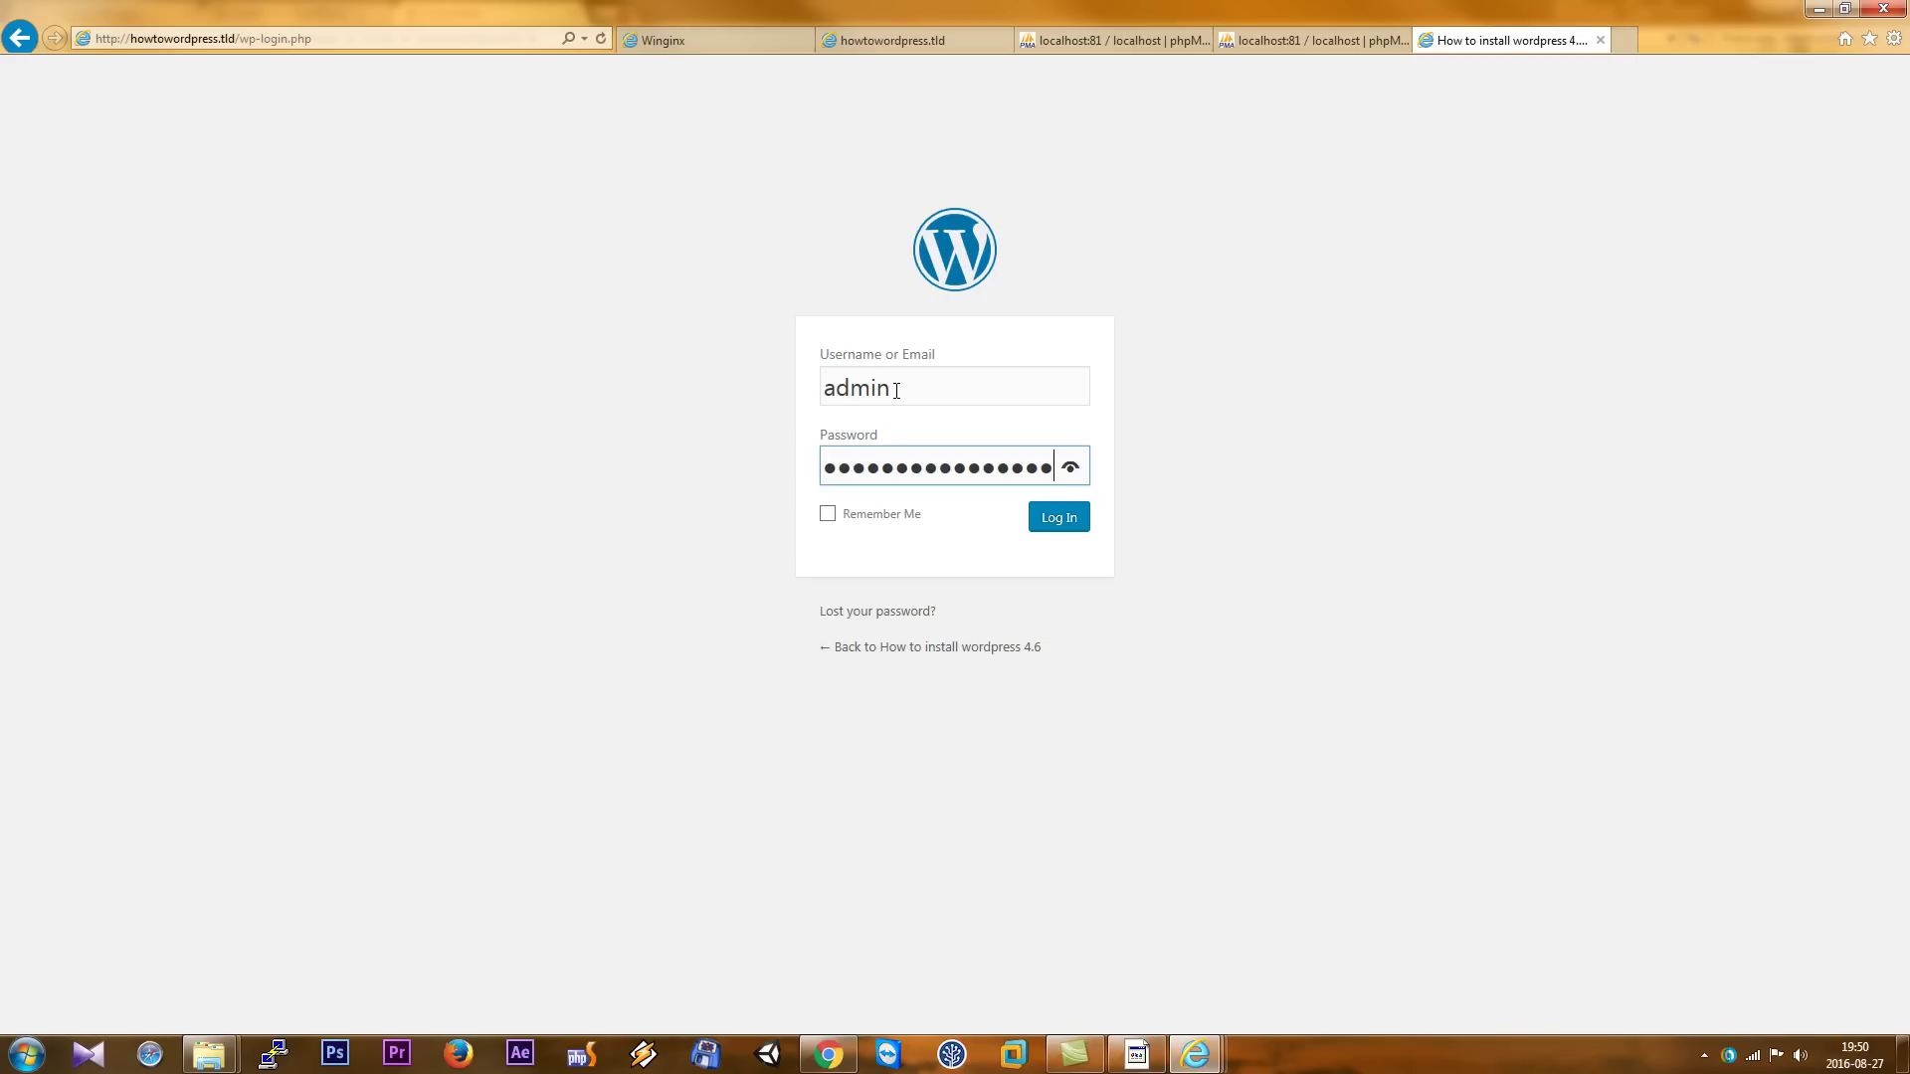
{"action": "left_click", "coordinate": [1069, 469]}
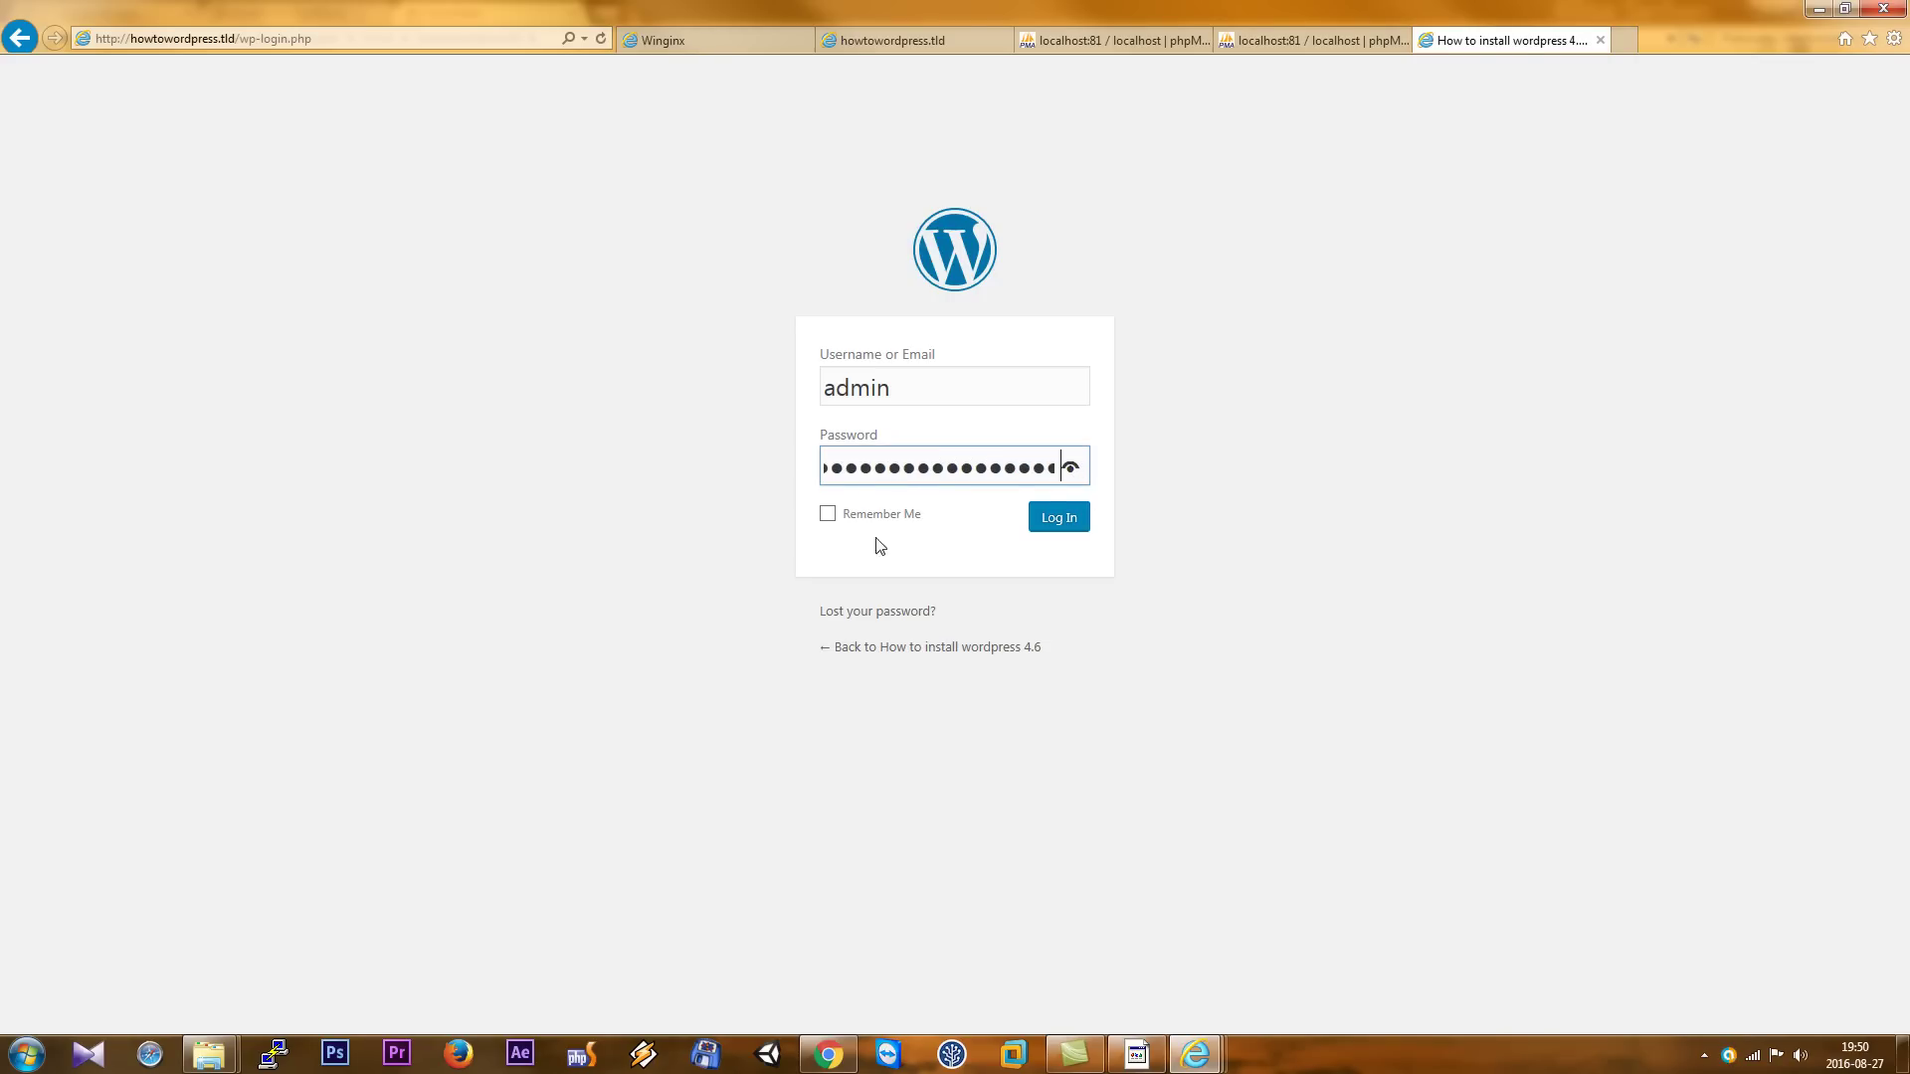
{"action": "left_click", "coordinate": [834, 530]}
{"action": "left_click", "coordinate": [829, 515]}
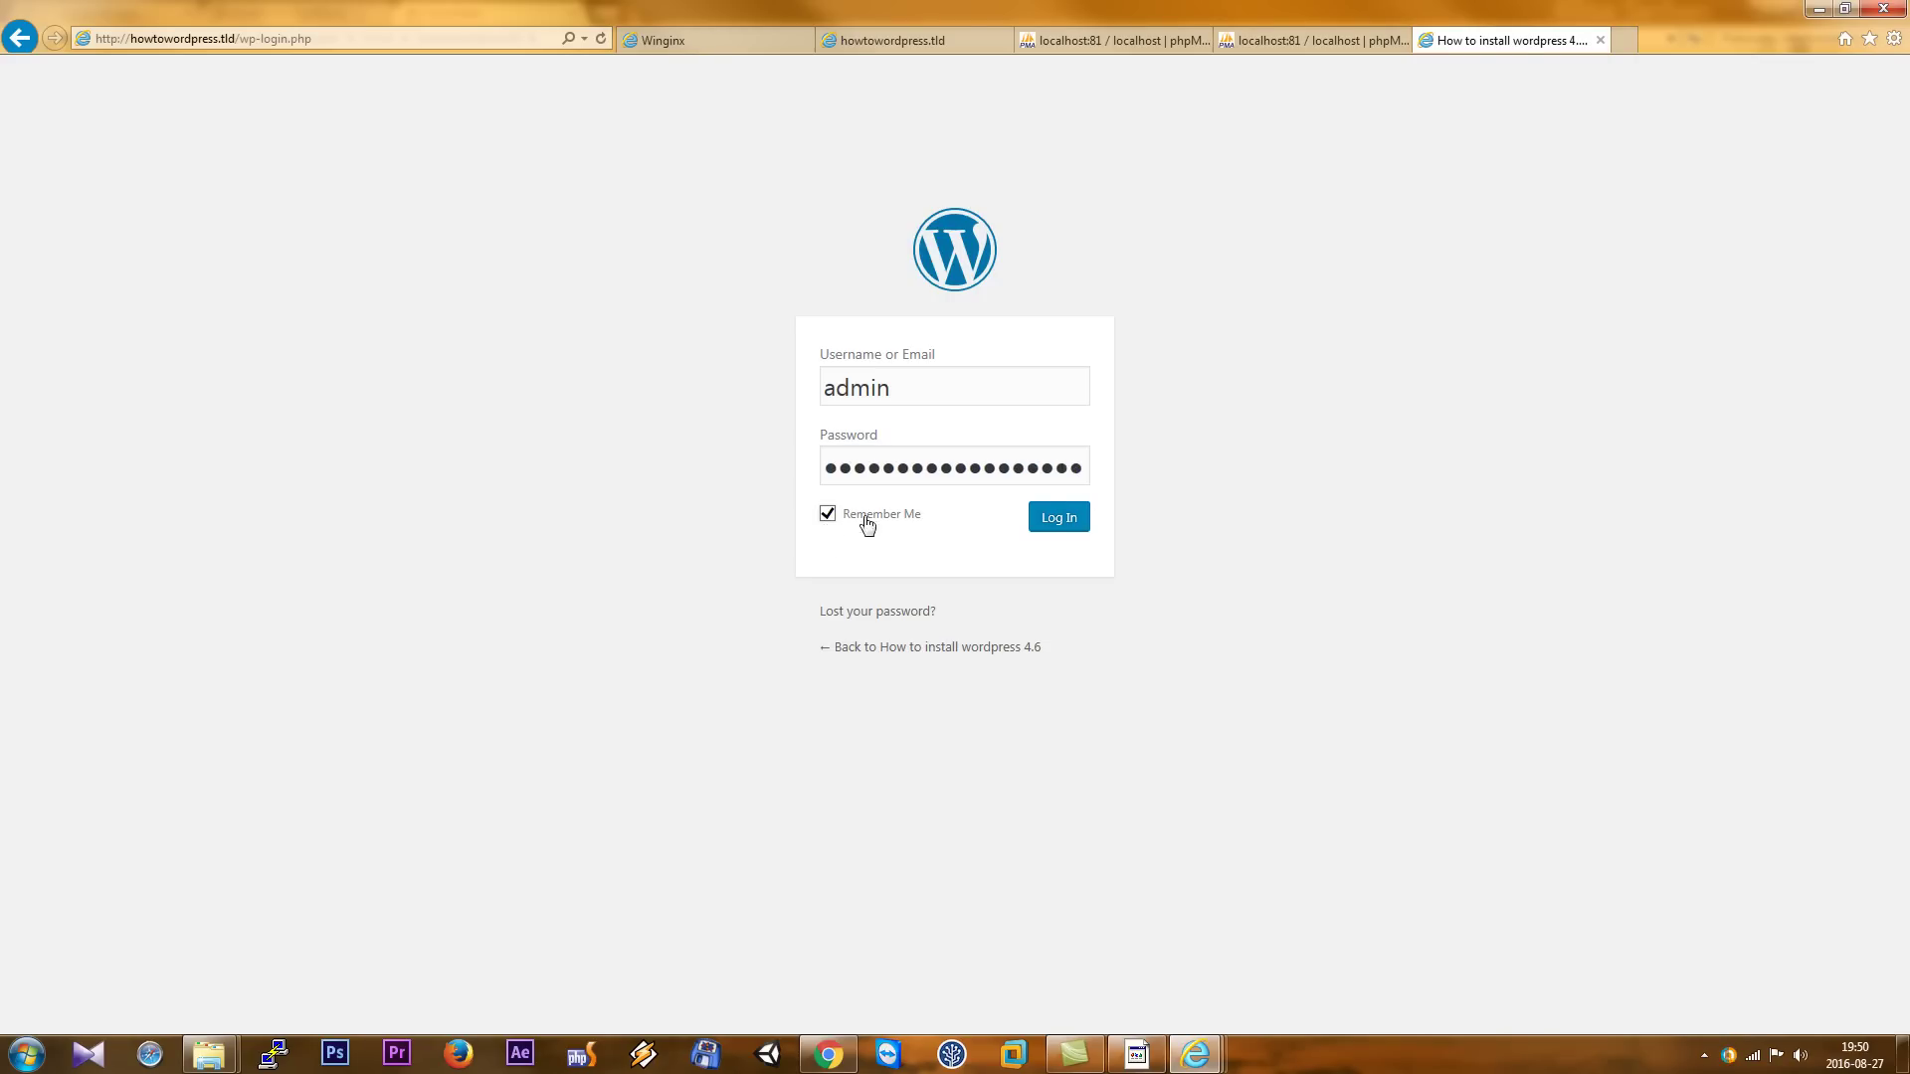
{"action": "left_click", "coordinate": [1058, 517]}
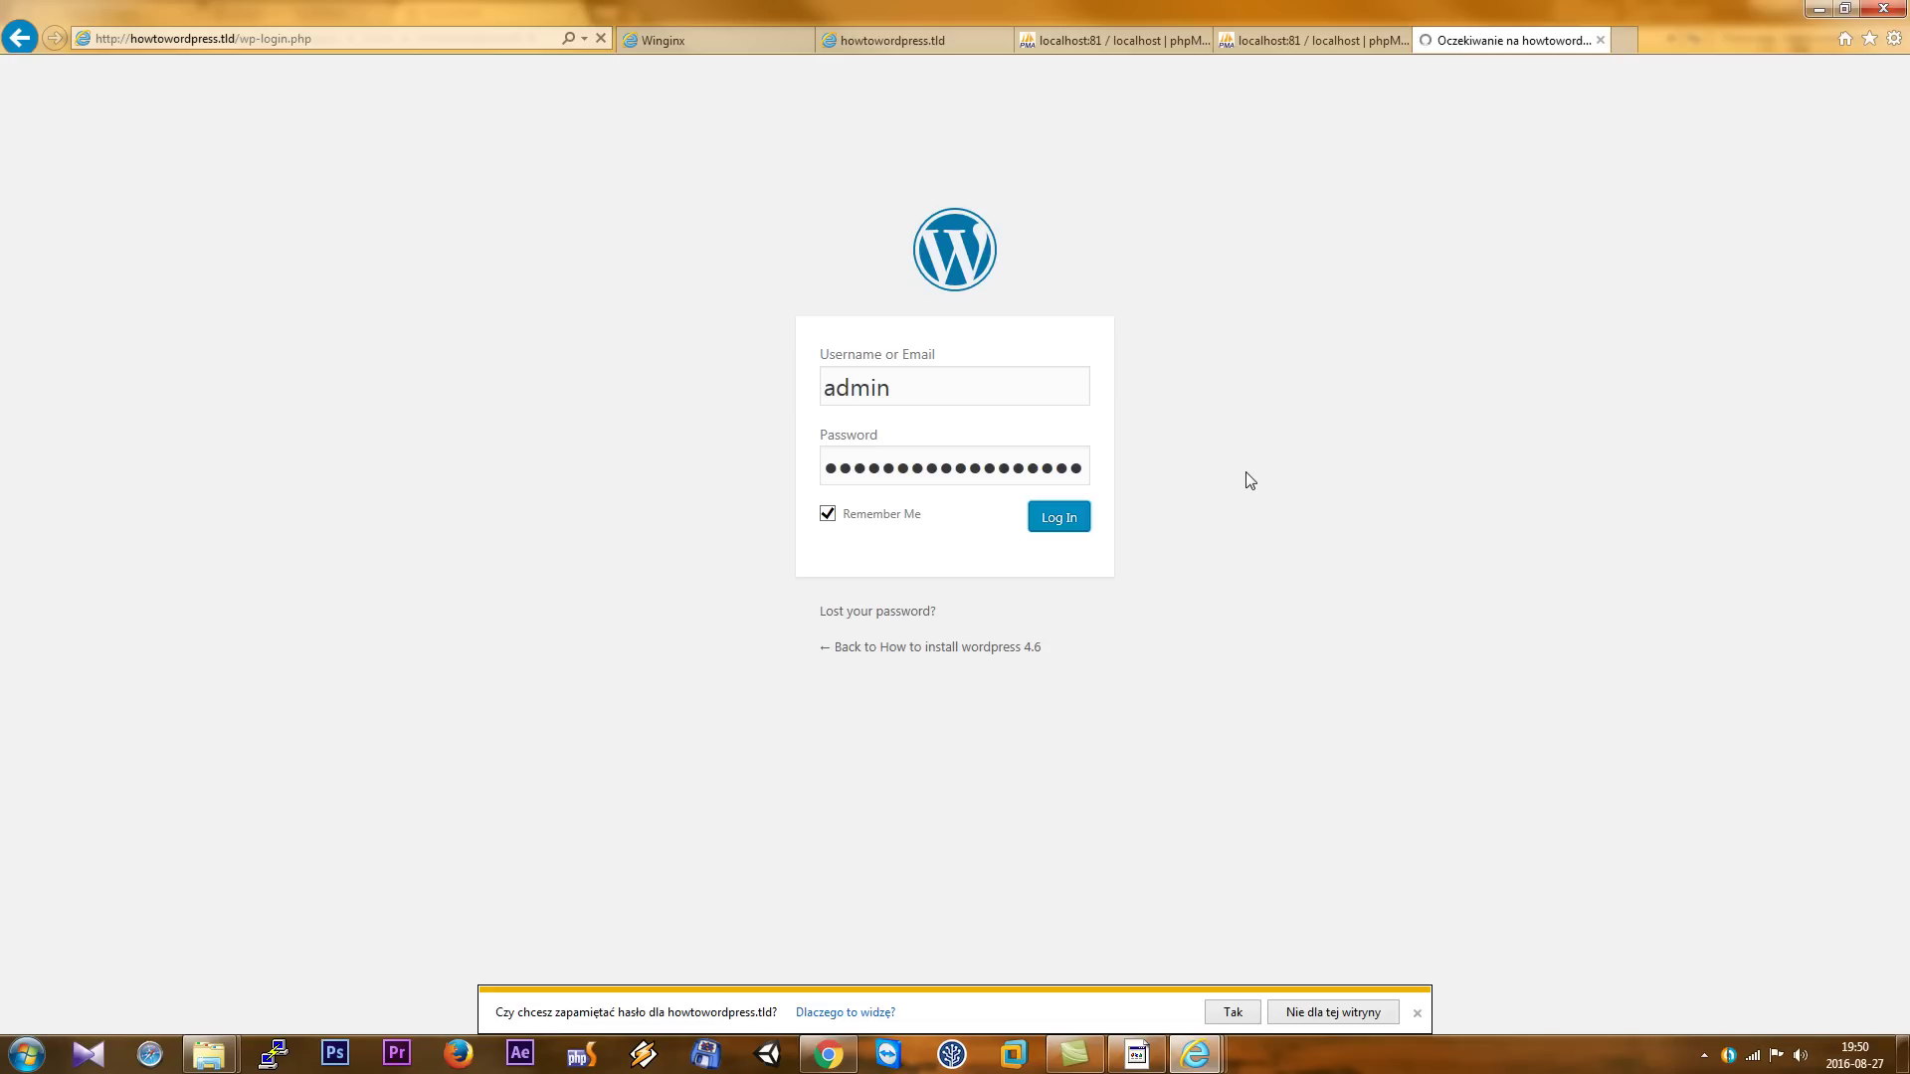
{"action": "left_click", "coordinate": [1232, 1010]}
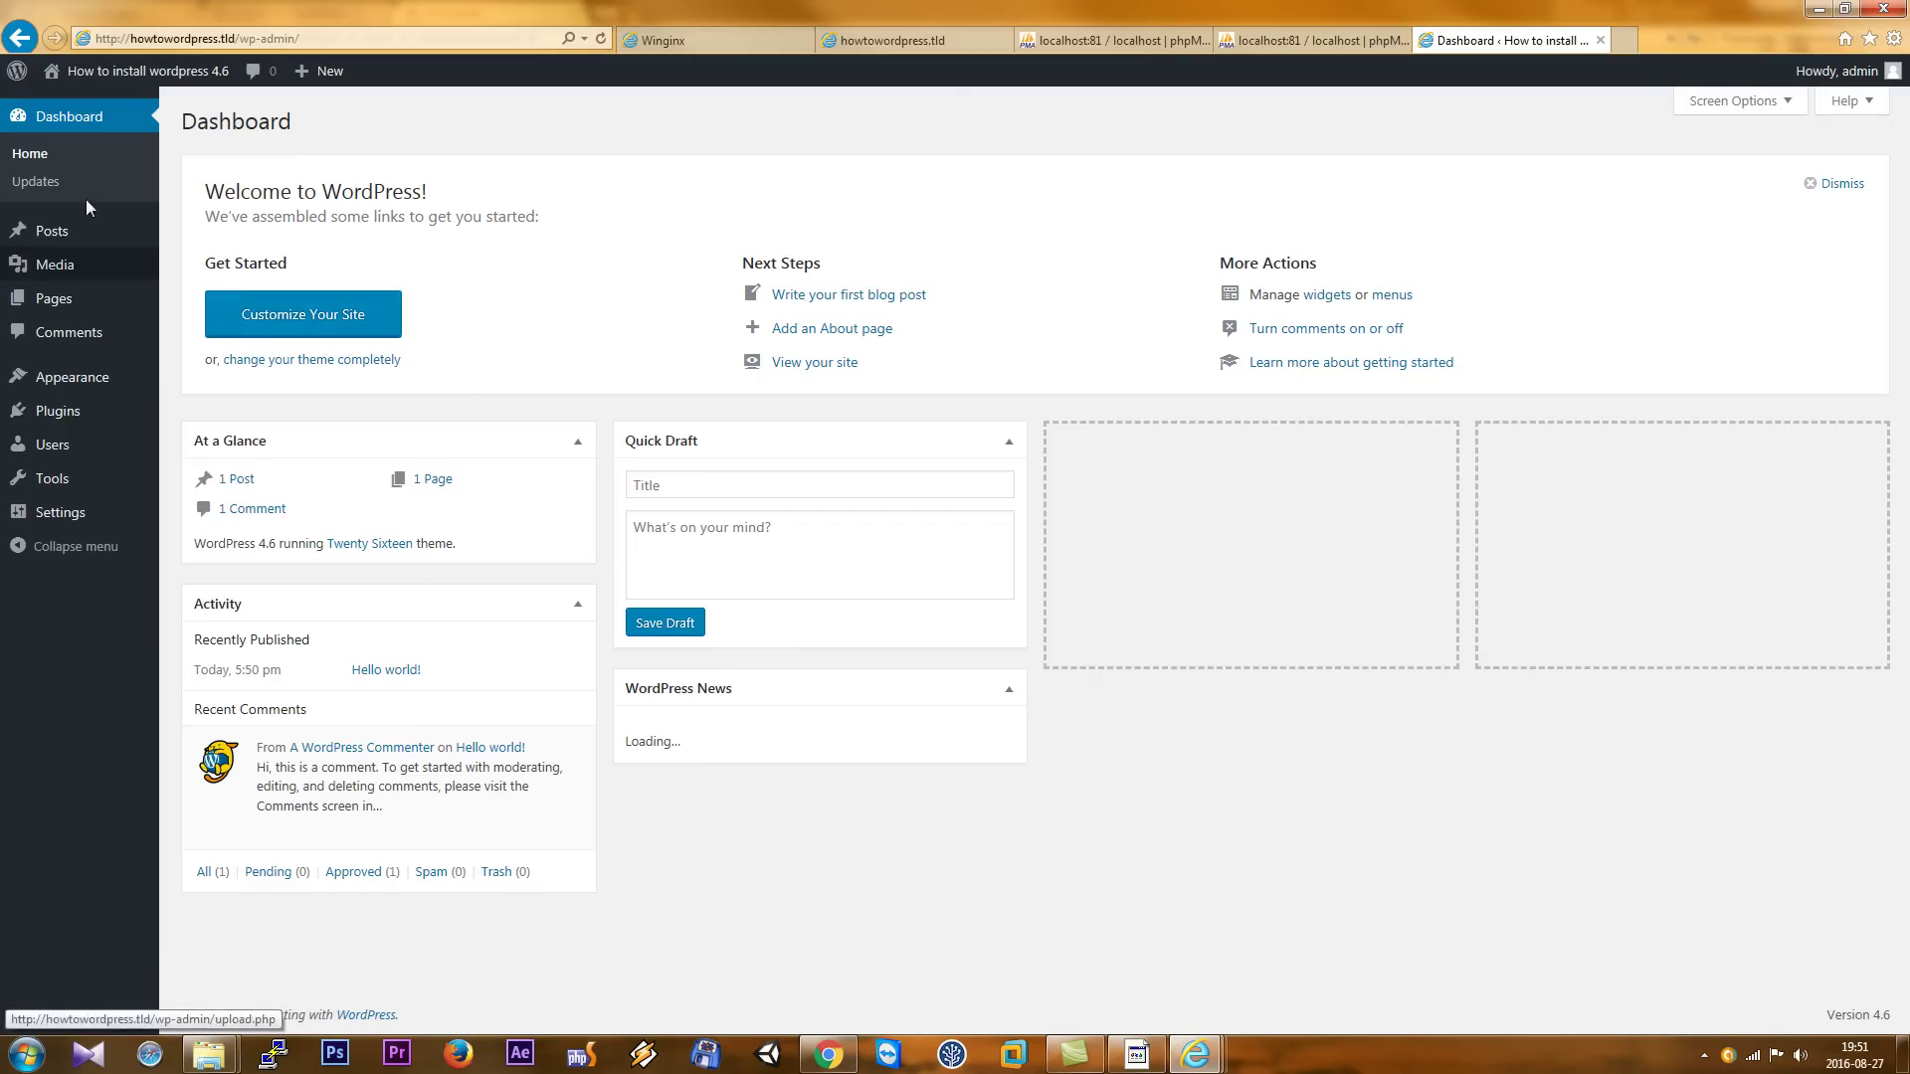
- View the site's front page in its default theme
{"action": "mouse_move", "coordinate": [124, 78]}
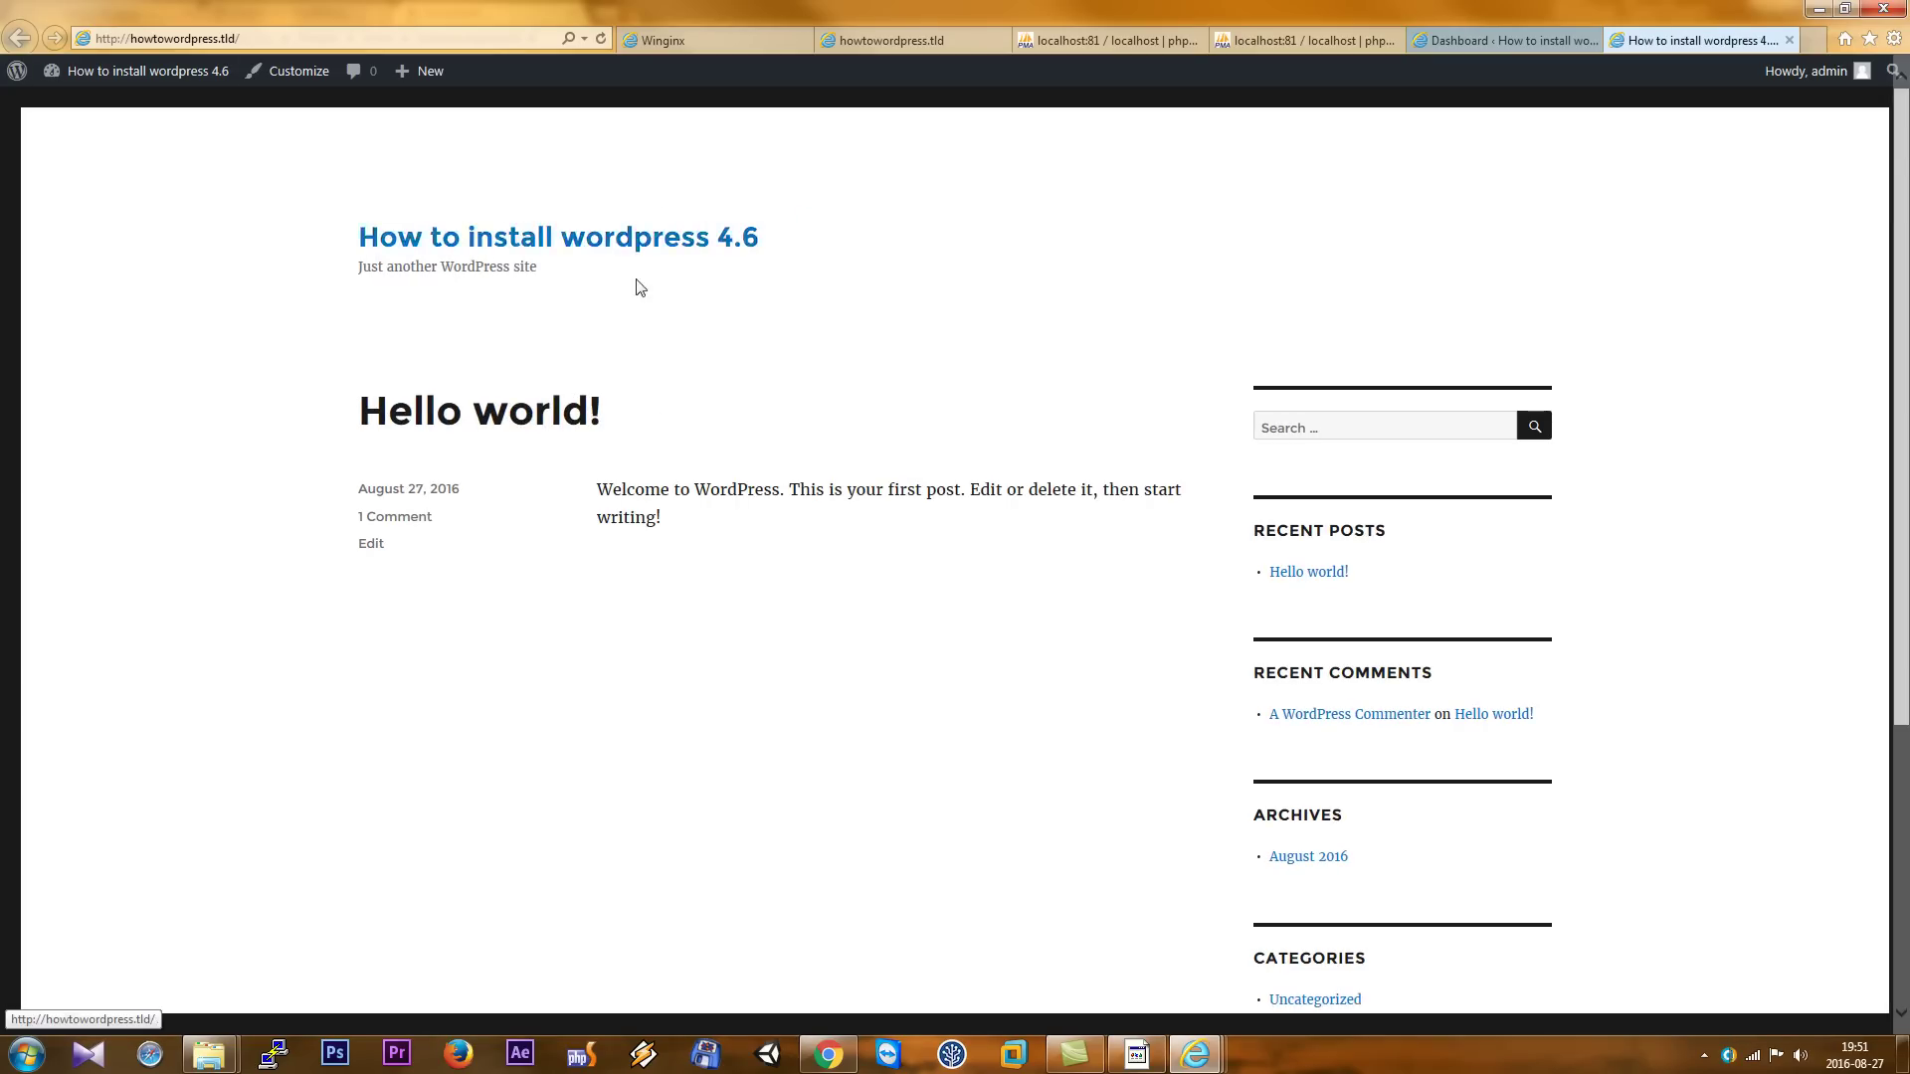
{"action": "scroll", "coordinate": [682, 457], "scroll_direction": "down", "scroll_amount": 5}
{"action": "scroll", "coordinate": [682, 450], "scroll_direction": "up", "scroll_amount": 5}
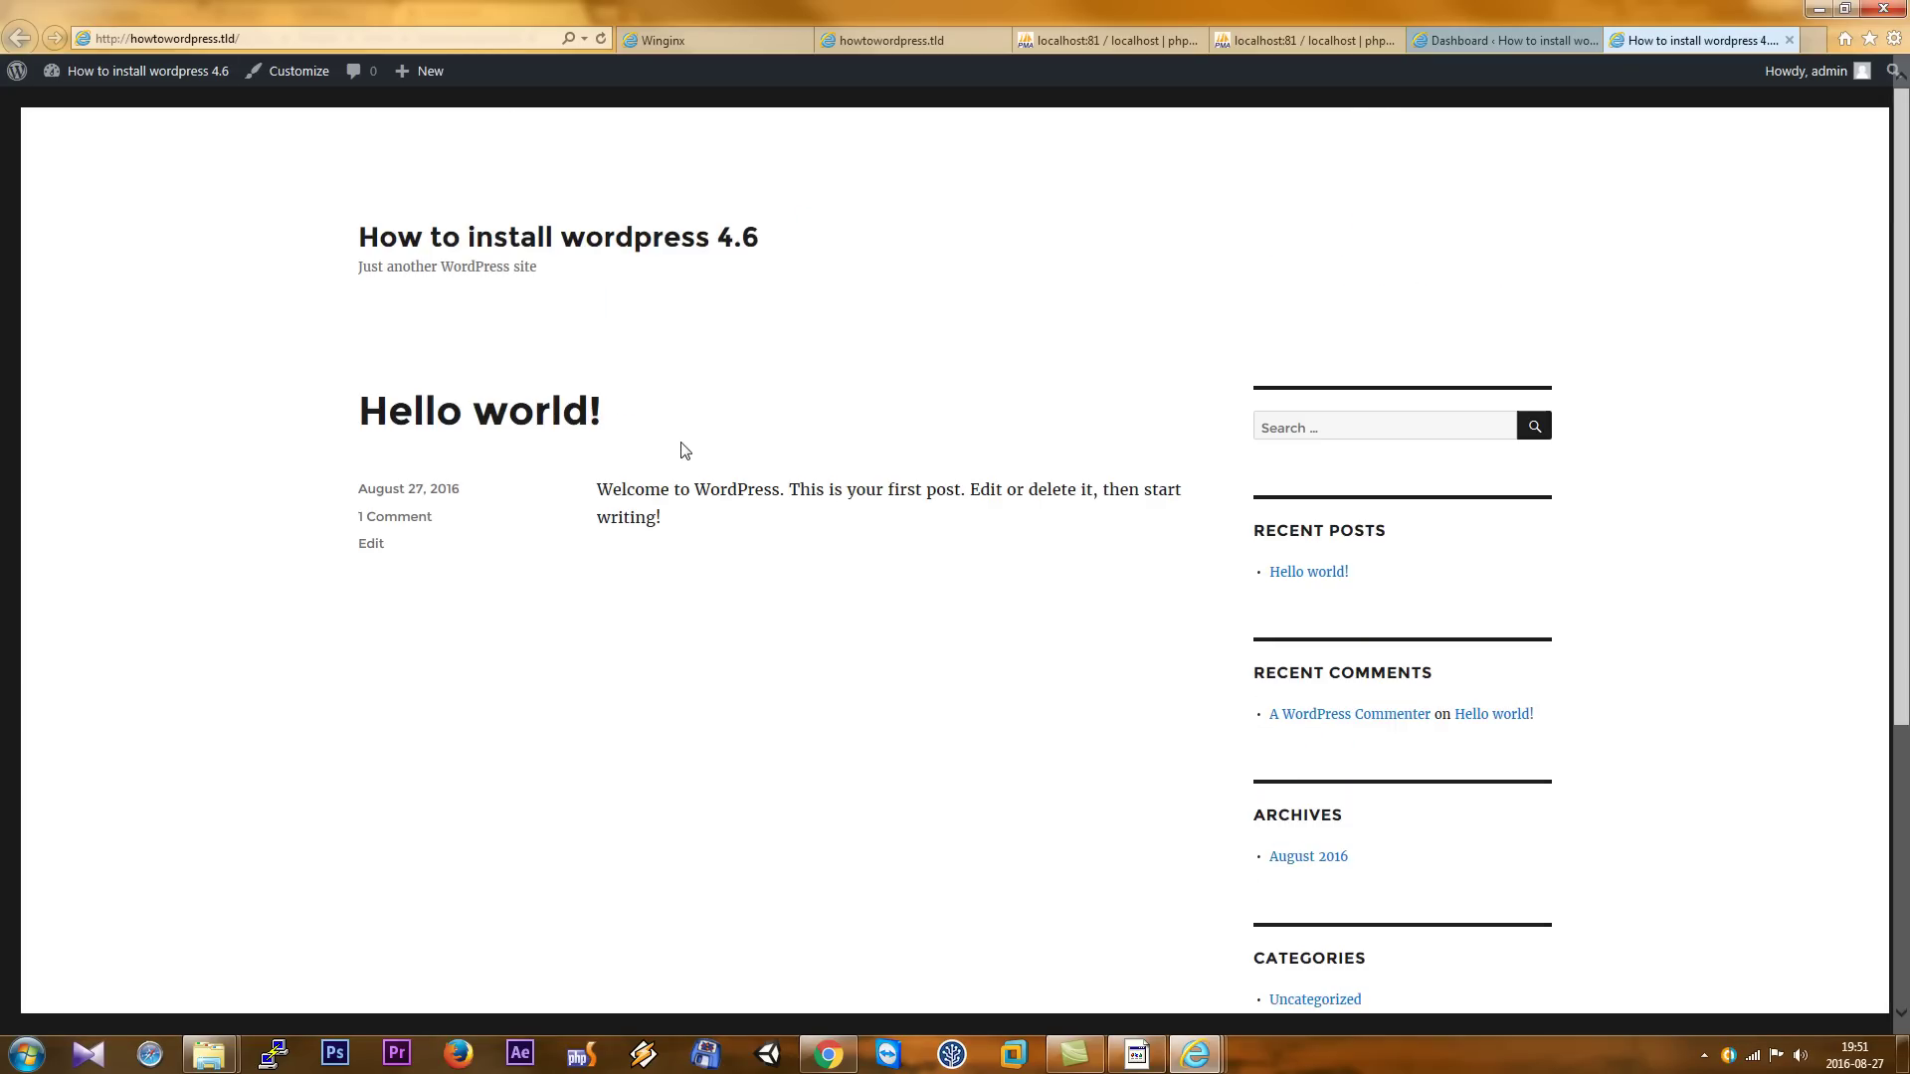
- Activate the Twenty Fourteen theme under Appearance > Themes
{"action": "left_click", "coordinate": [1471, 35]}
{"action": "mouse_move", "coordinate": [50, 383]}
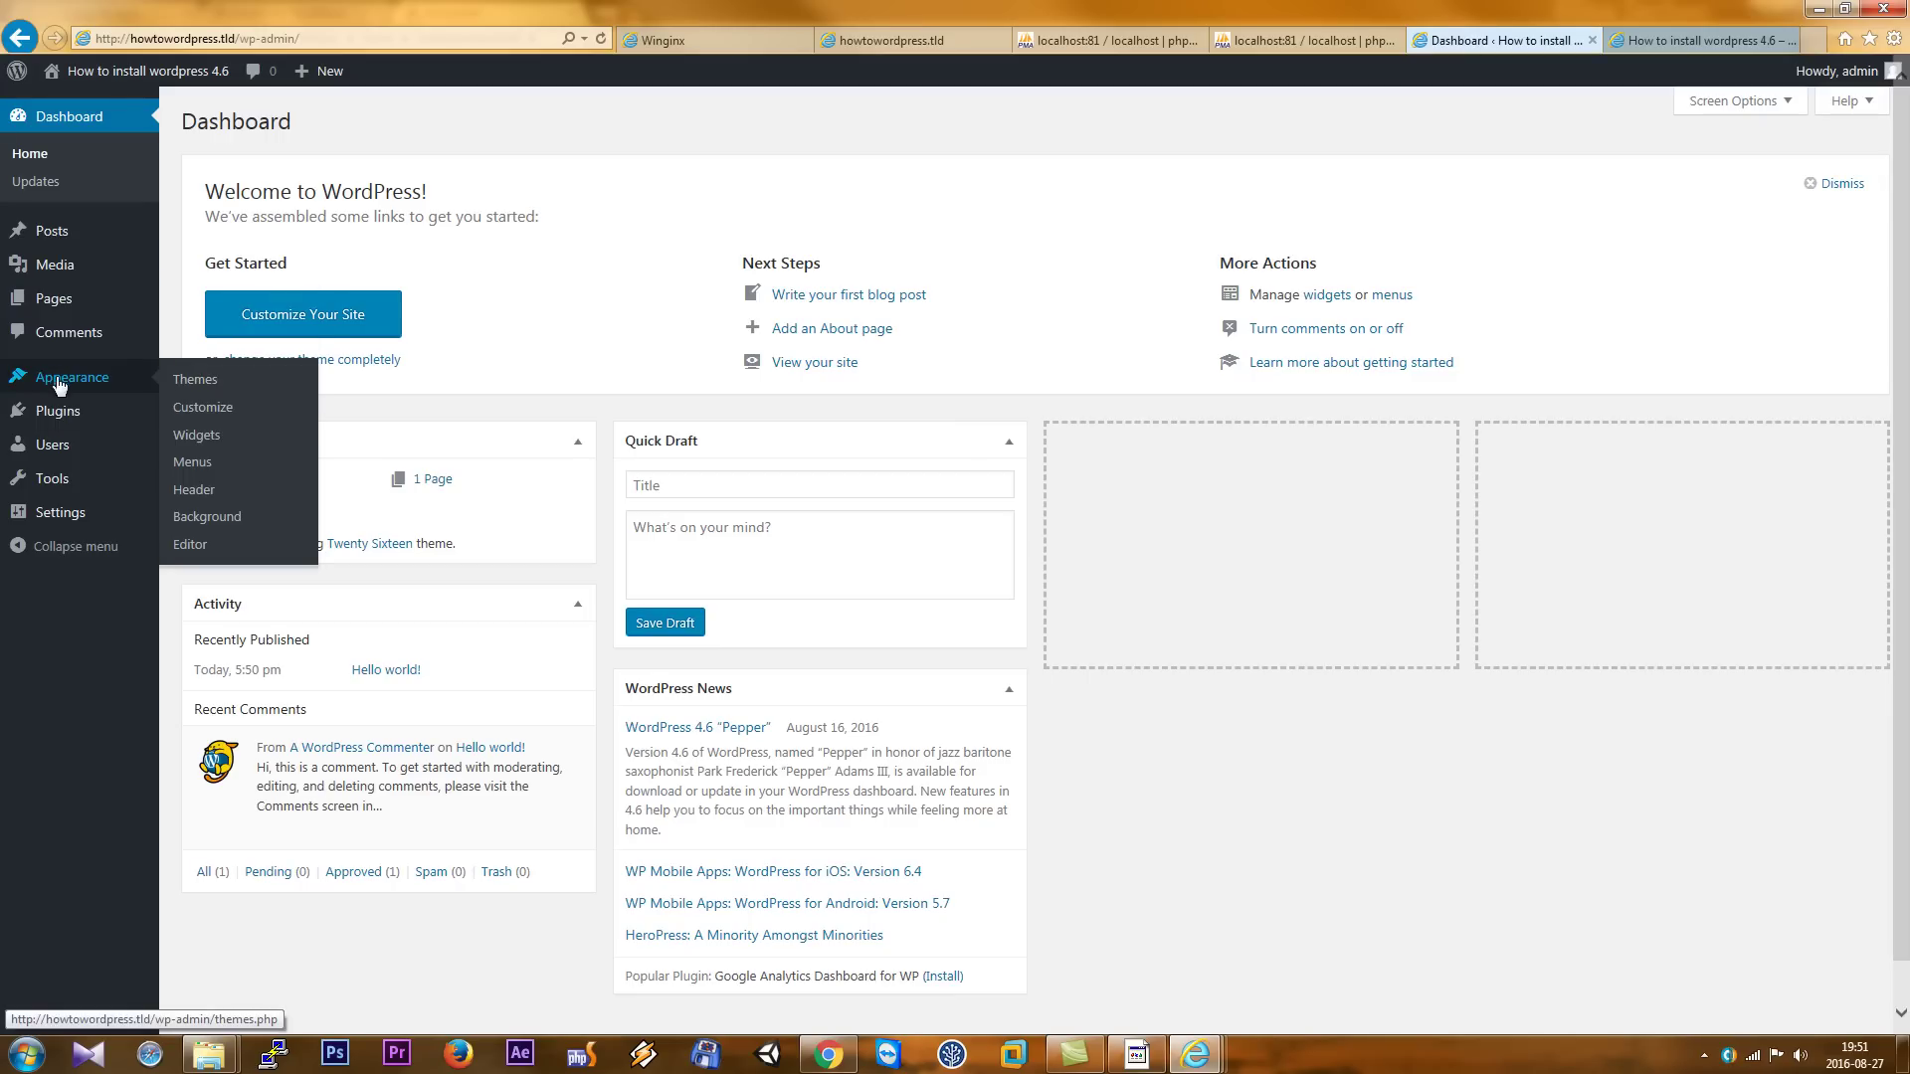
{"action": "left_click", "coordinate": [218, 384]}
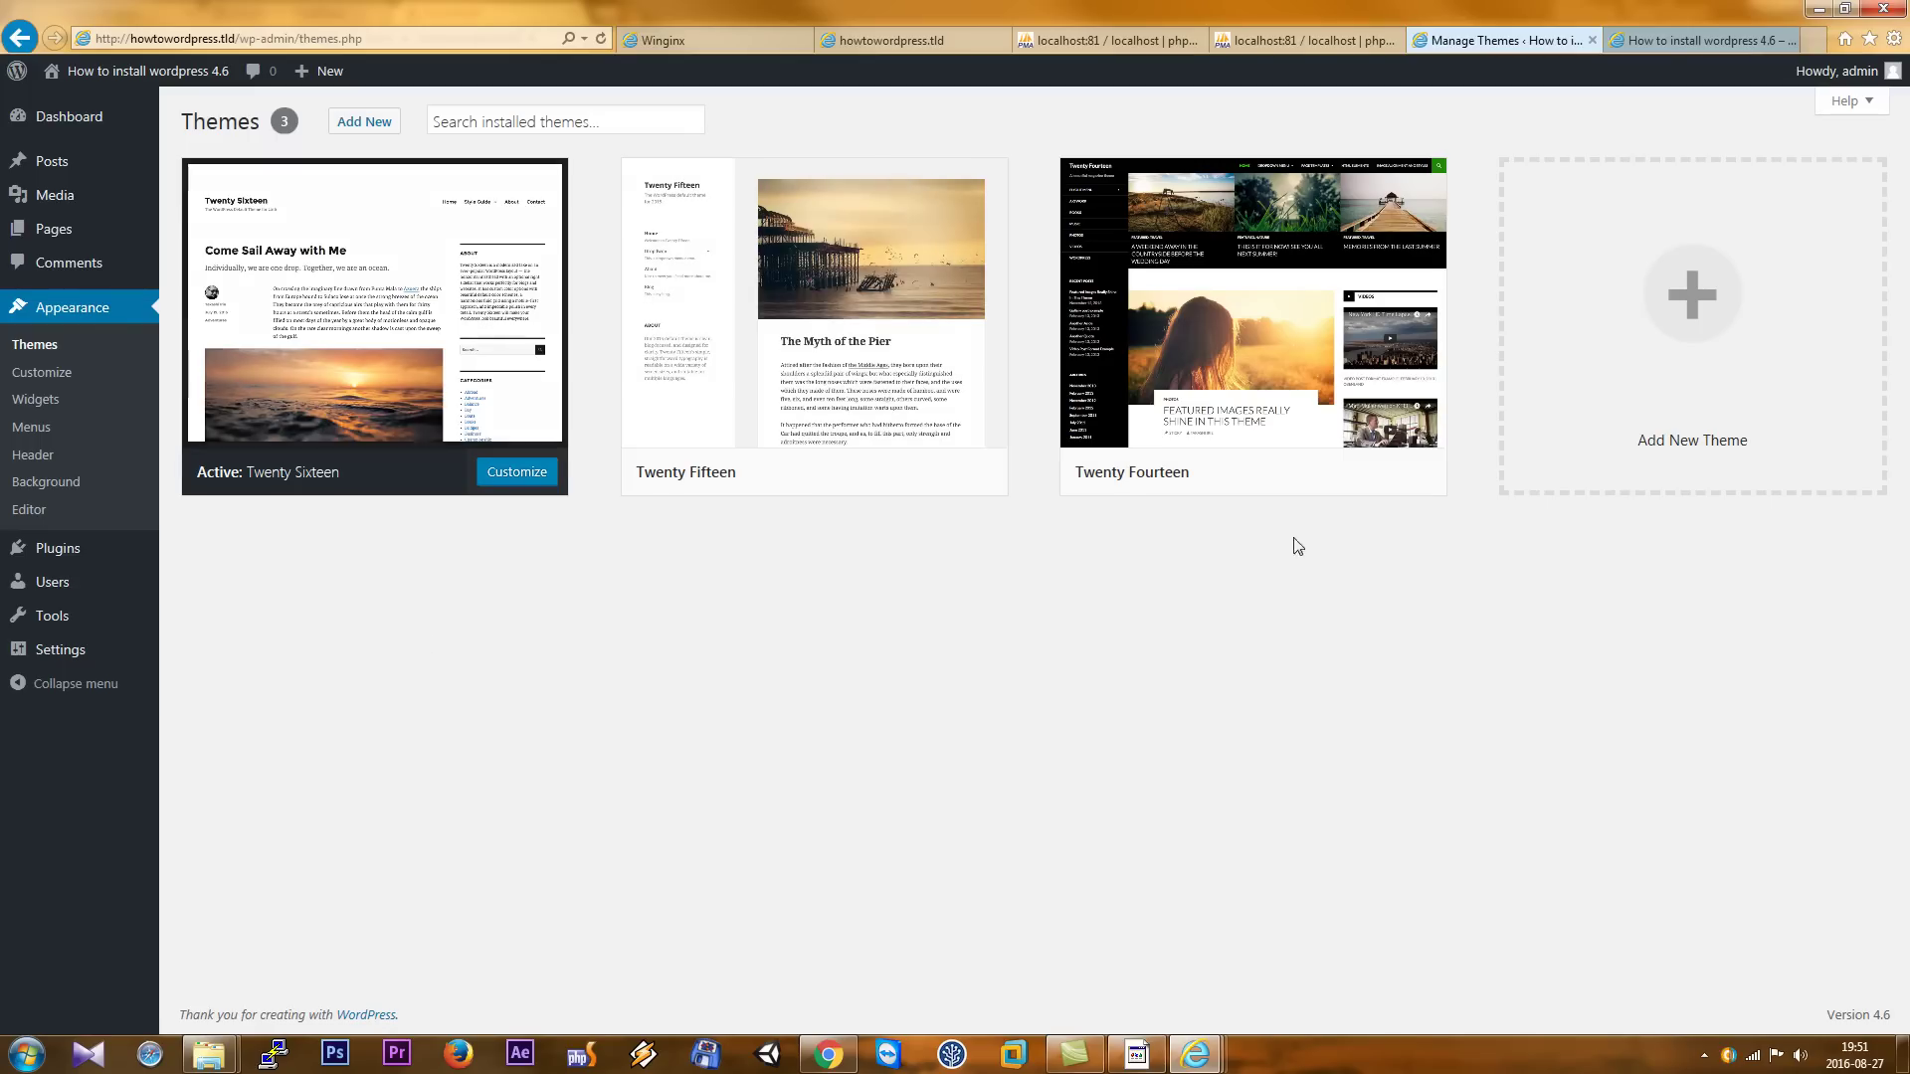
{"action": "mouse_move", "coordinate": [1190, 499]}
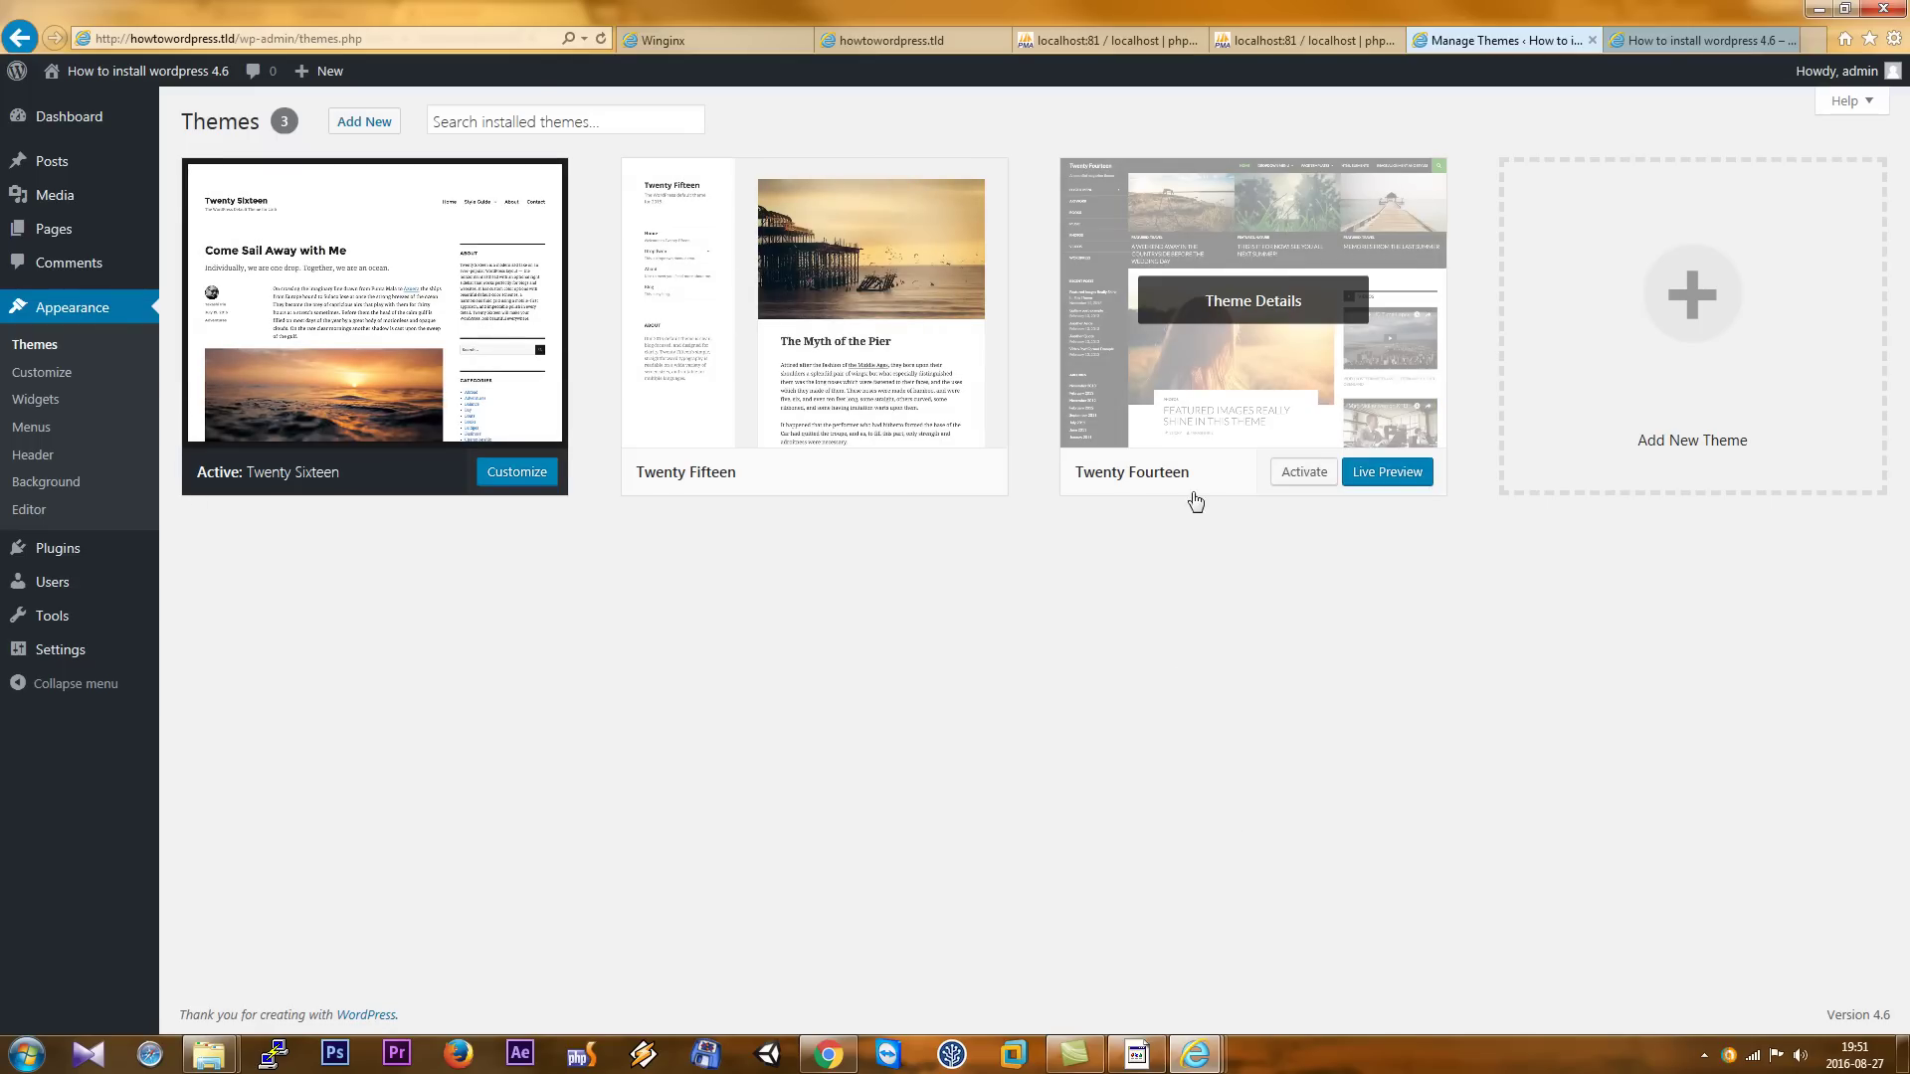
{"action": "left_click", "coordinate": [1303, 476]}
- Reload the site's front page to see it in Twenty Fourteen
{"action": "left_click", "coordinate": [1639, 45]}
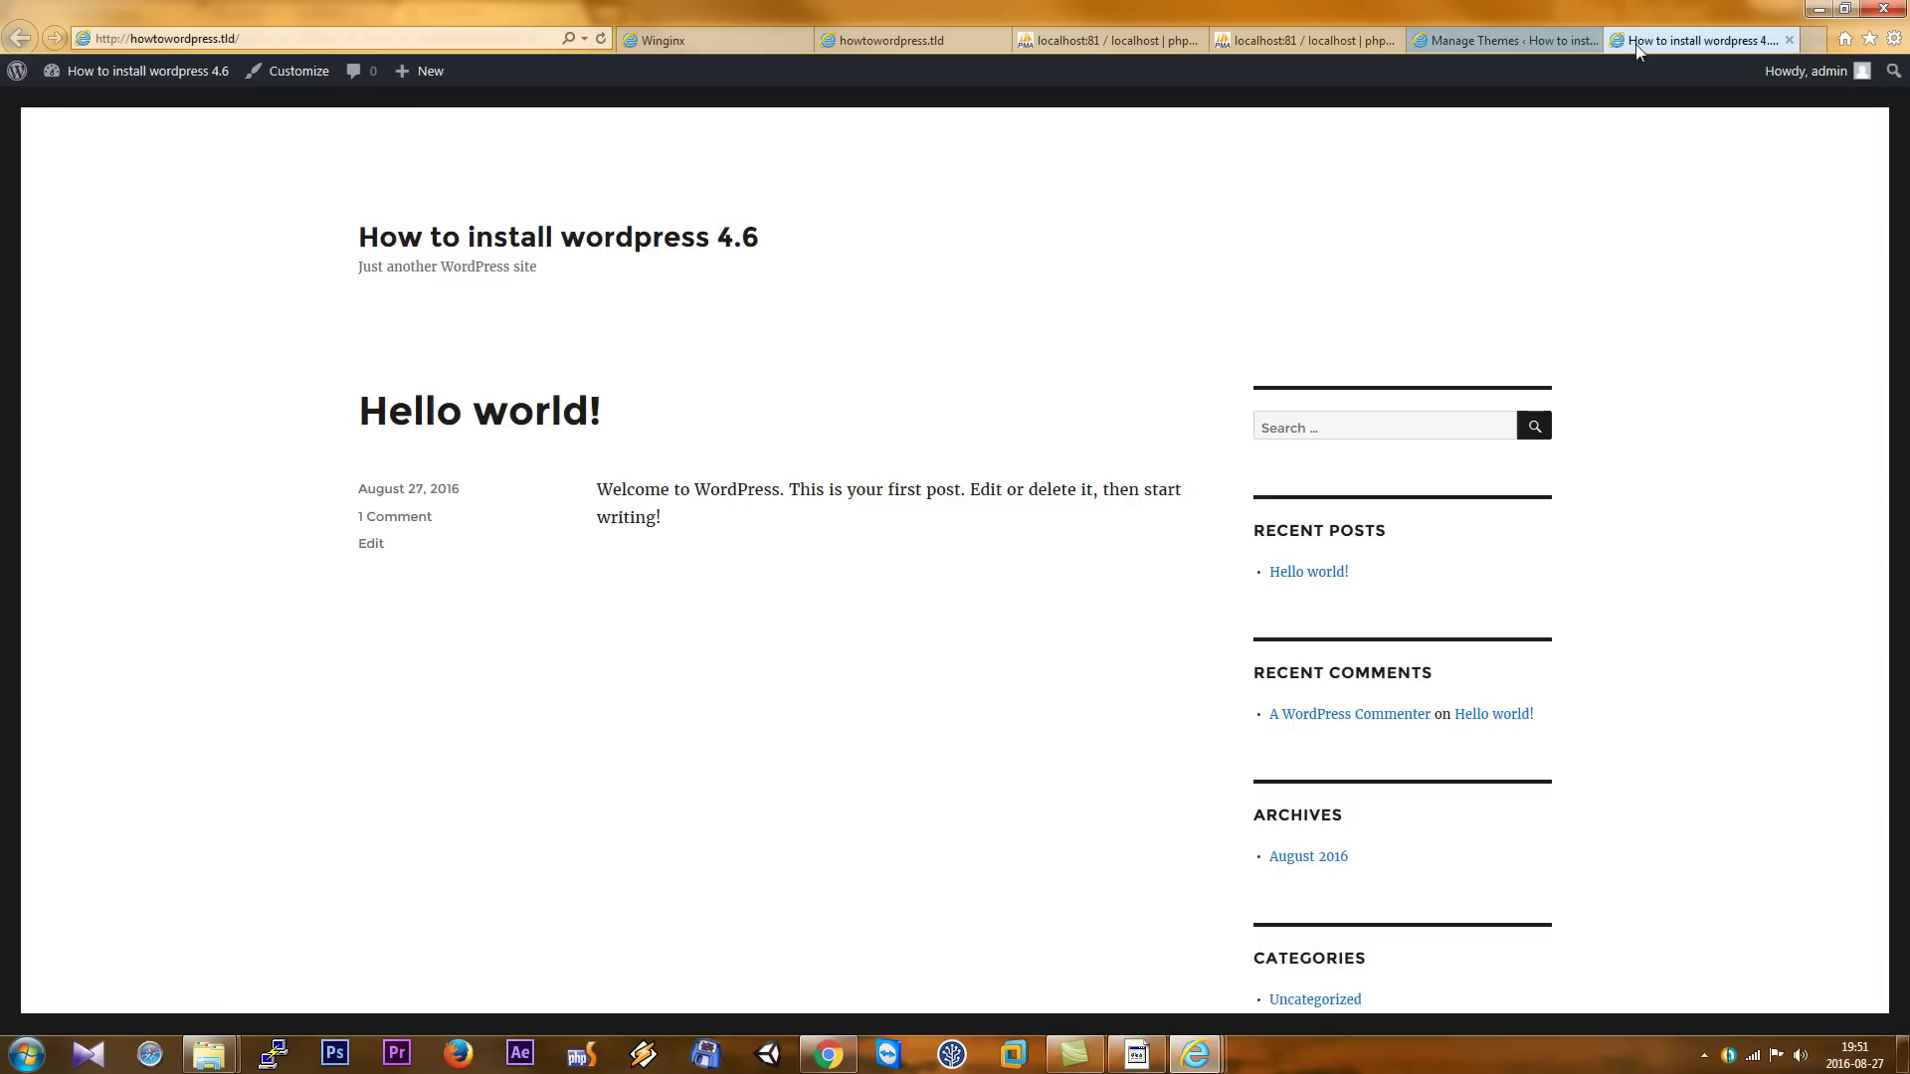
{"action": "left_click", "coordinate": [256, 35]}
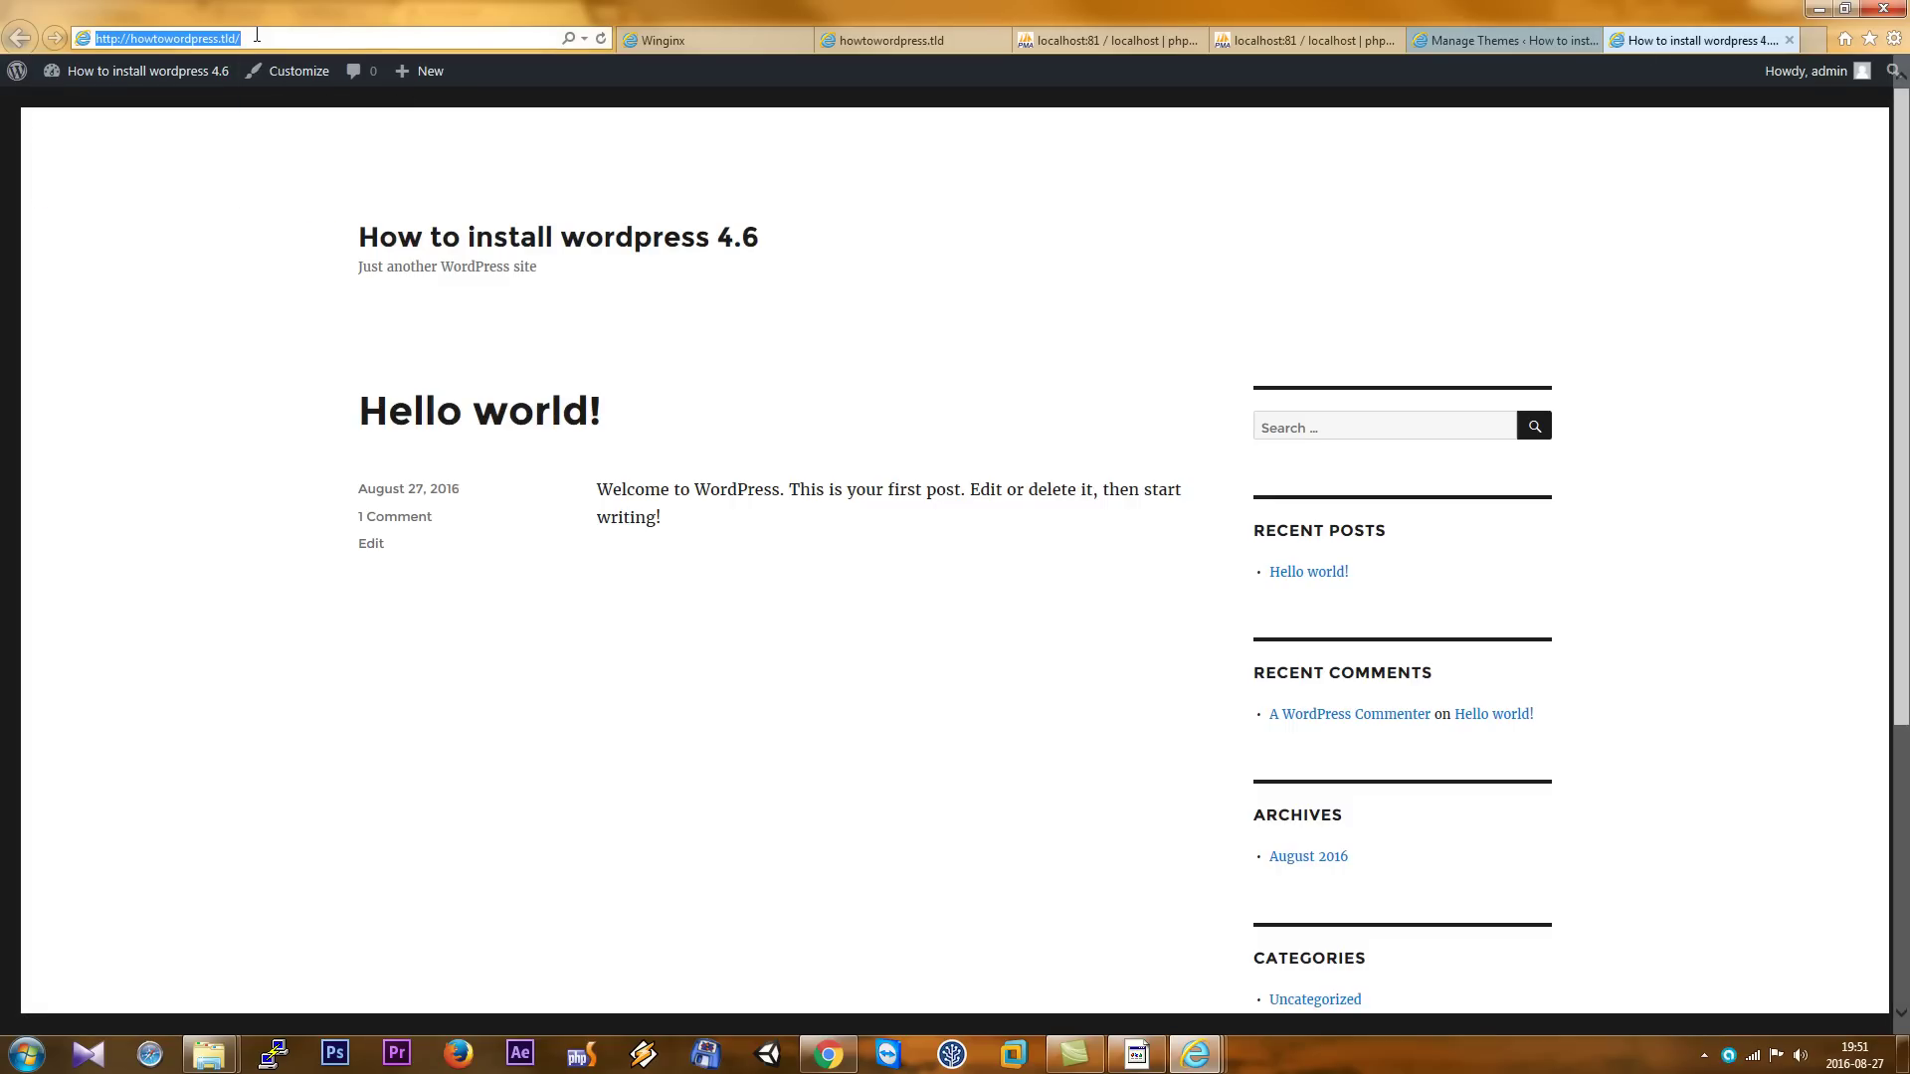
{"action": "key", "text": "Return"}
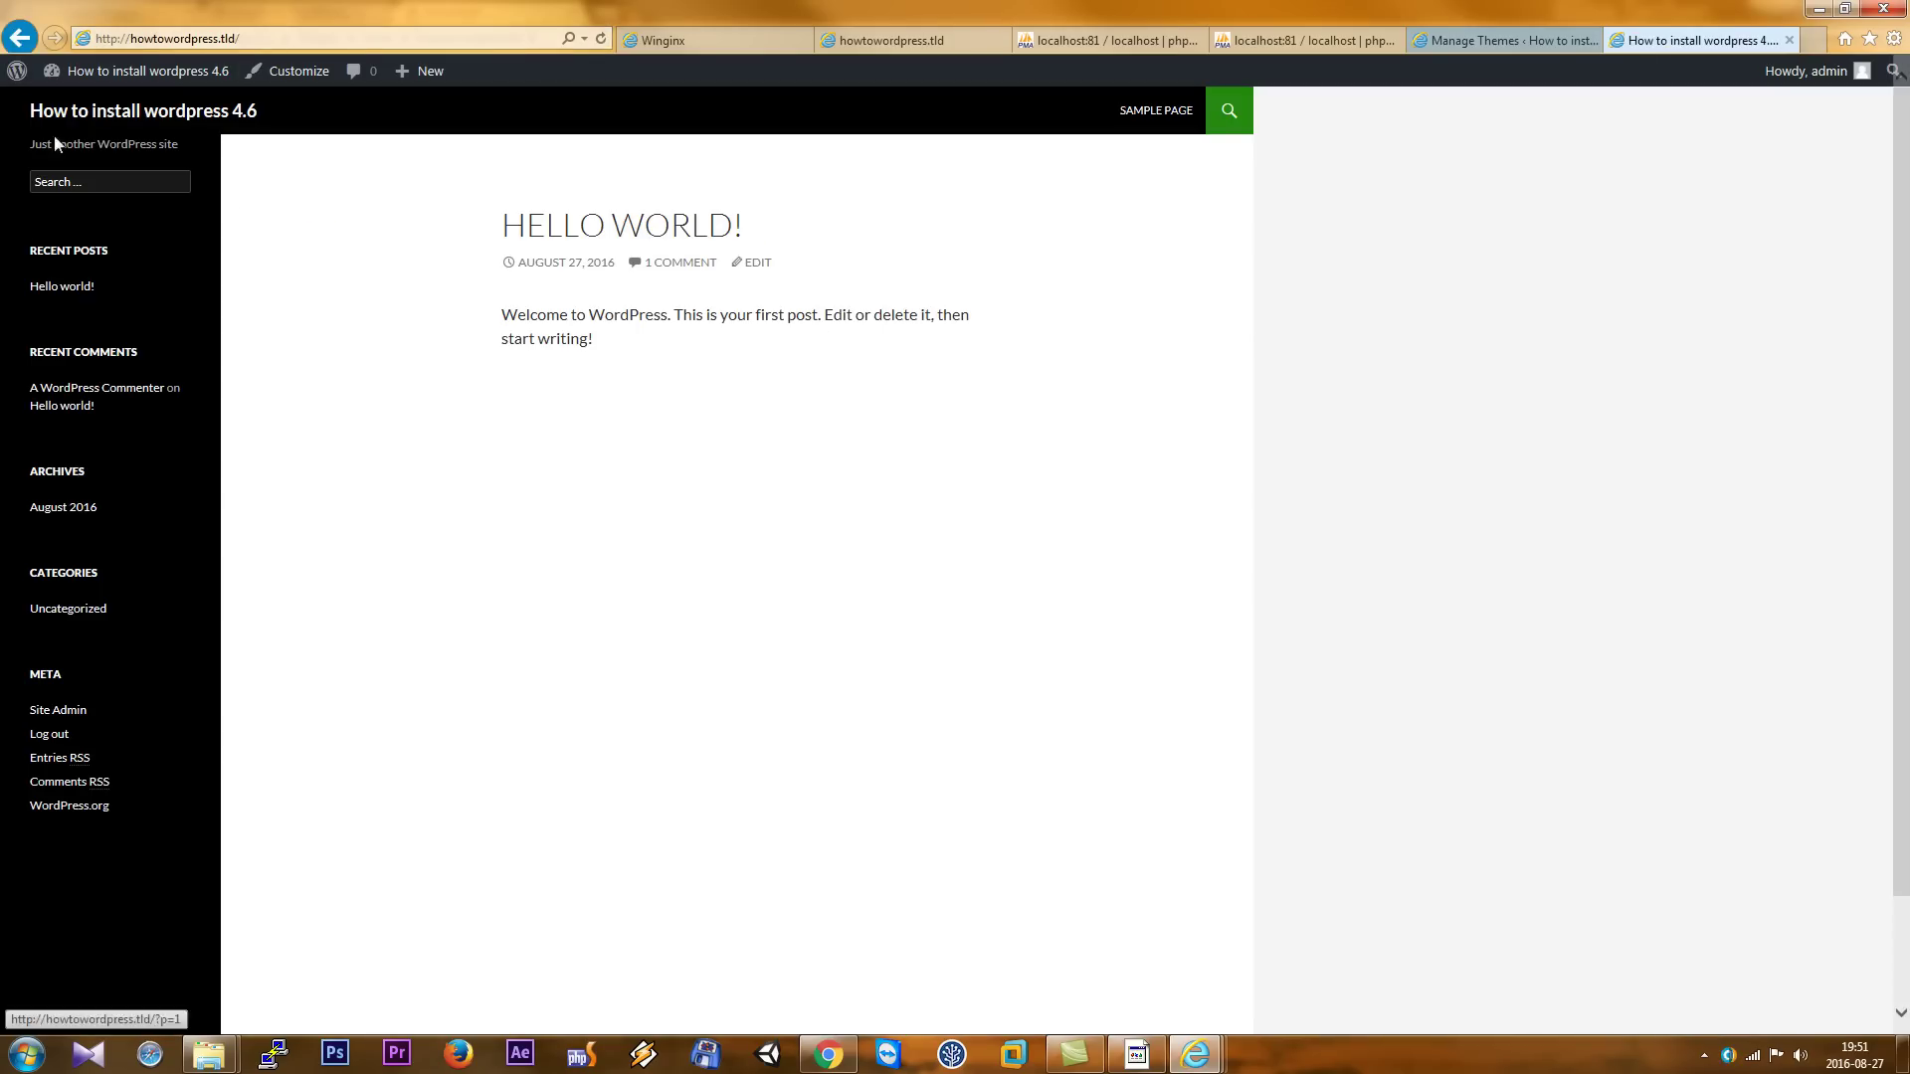